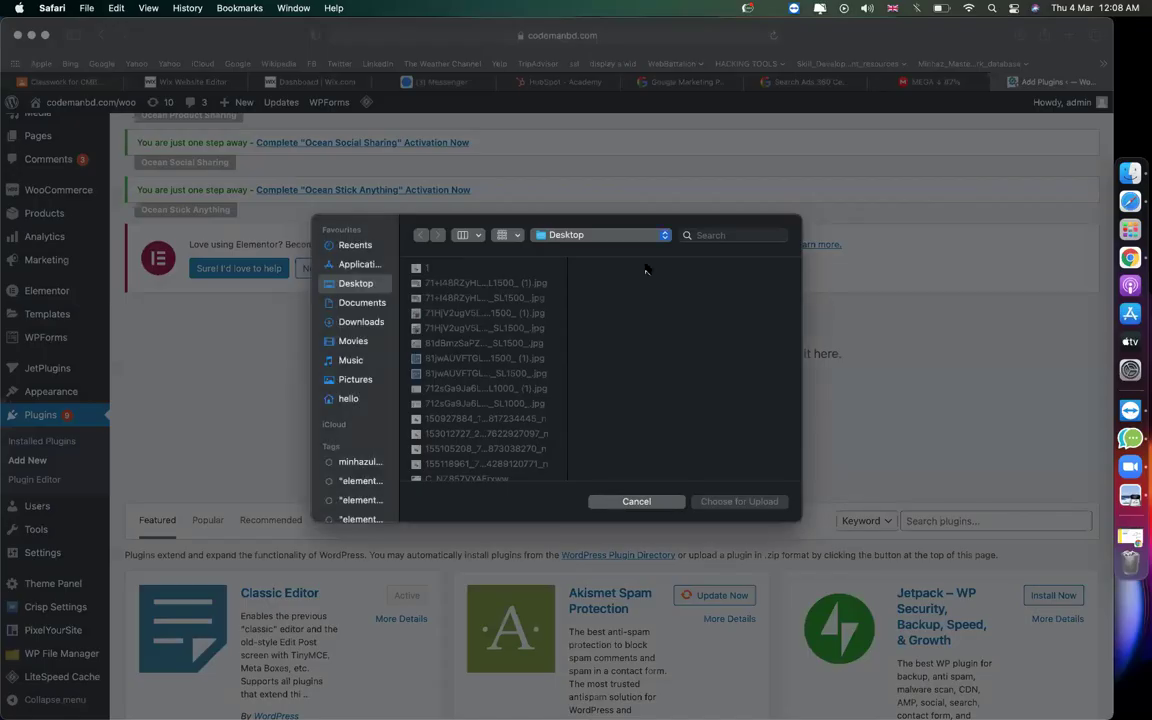
Step: Browse the Downloads folder for the plugin file and pick it for upload
{"action": "left_click", "coordinate": [362, 322]}
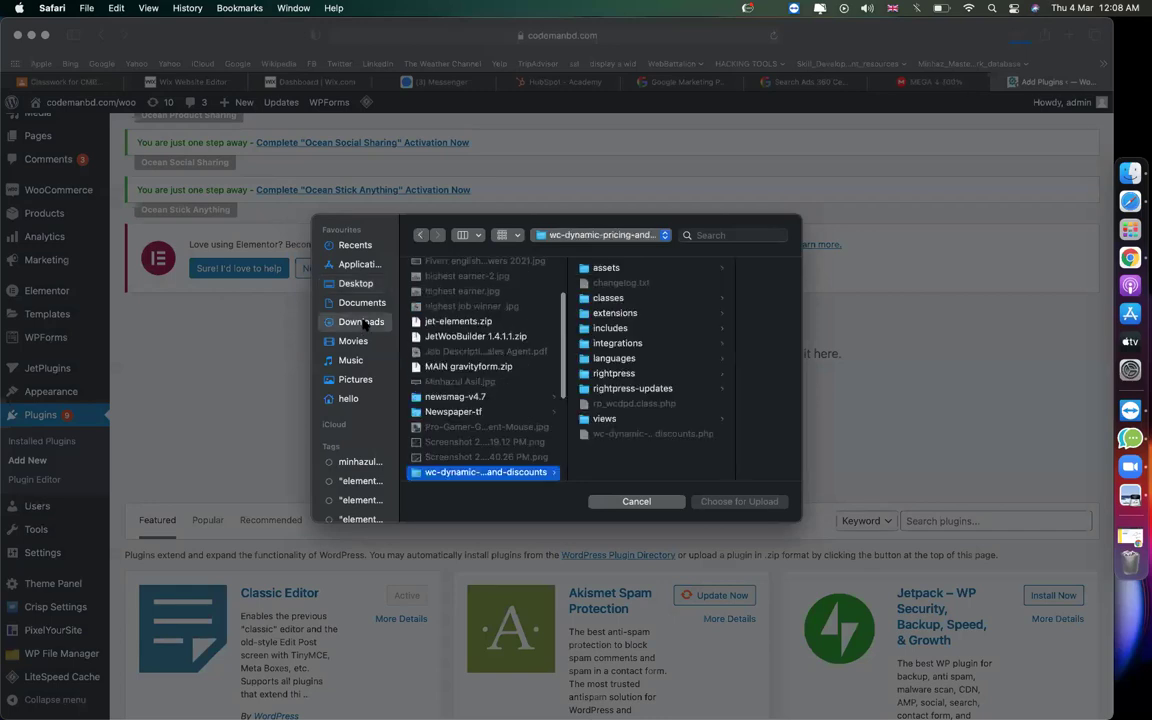
{"action": "double_click", "coordinate": [503, 440]}
{"action": "left_click", "coordinate": [701, 421]}
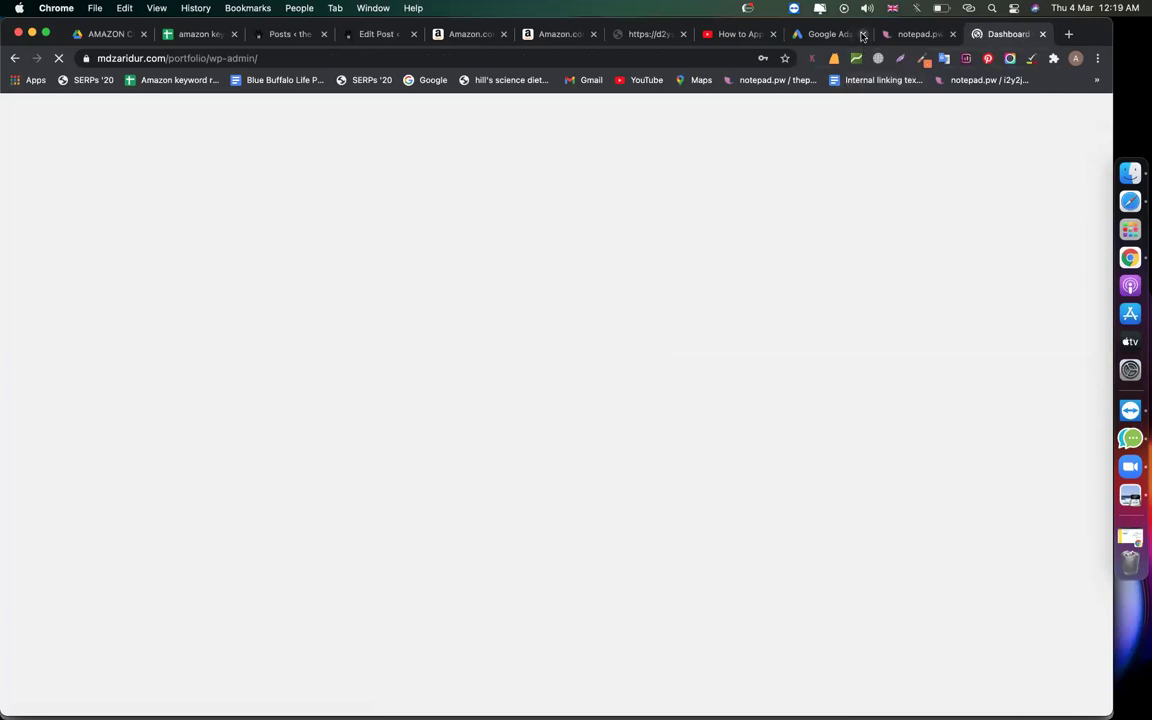
Step: Close the Google Ads, YouTube and notepad.pw browser tabs
{"action": "left_click", "coordinate": [863, 34]}
{"action": "left_click", "coordinate": [773, 34]}
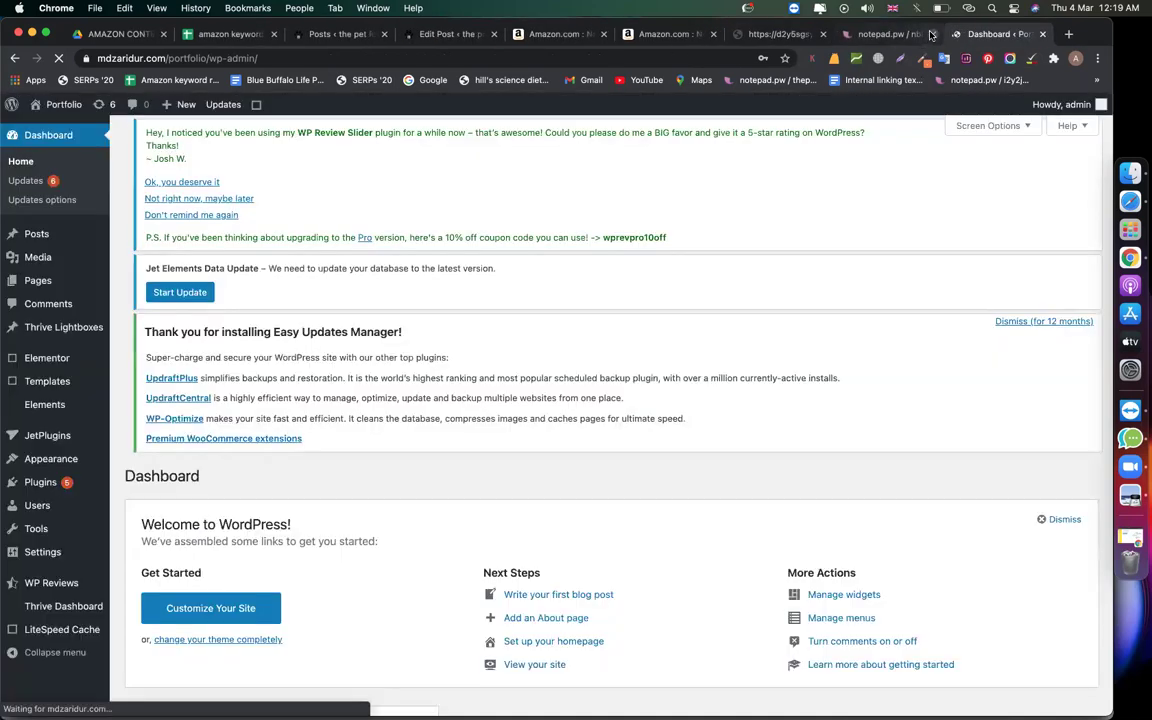
{"action": "left_click", "coordinate": [931, 35]}
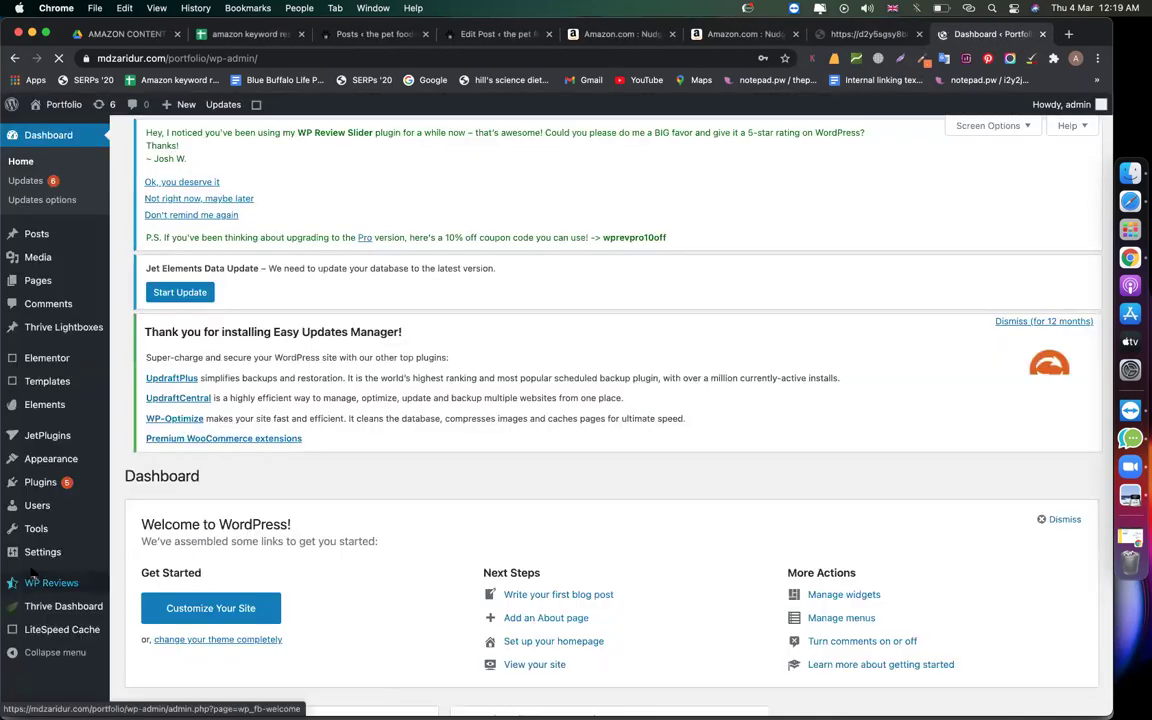
Step: Open the Thrive Dashboard and examine the Thrive Architect product card and the Thrive feature cards
{"action": "scroll", "coordinate": [629, 694], "scroll_direction": "down", "scroll_amount": 4}
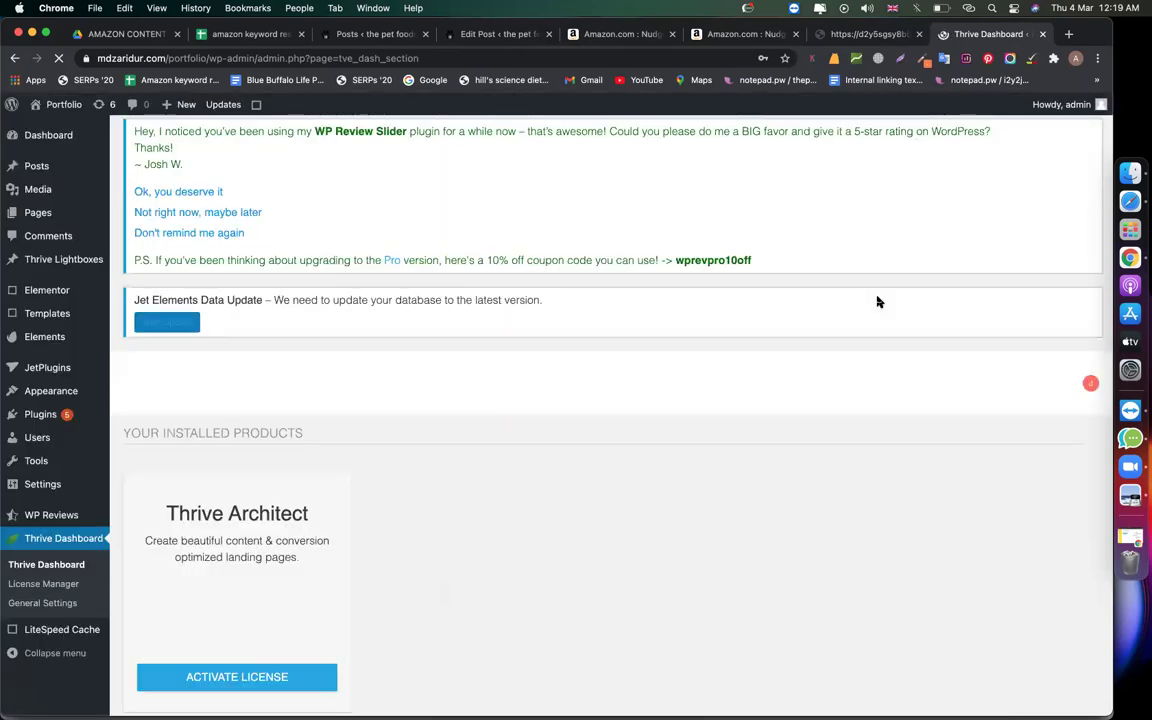
{"action": "scroll", "coordinate": [878, 302], "scroll_direction": "down", "scroll_amount": 5}
{"action": "scroll", "coordinate": [878, 302], "scroll_direction": "down", "scroll_amount": 3}
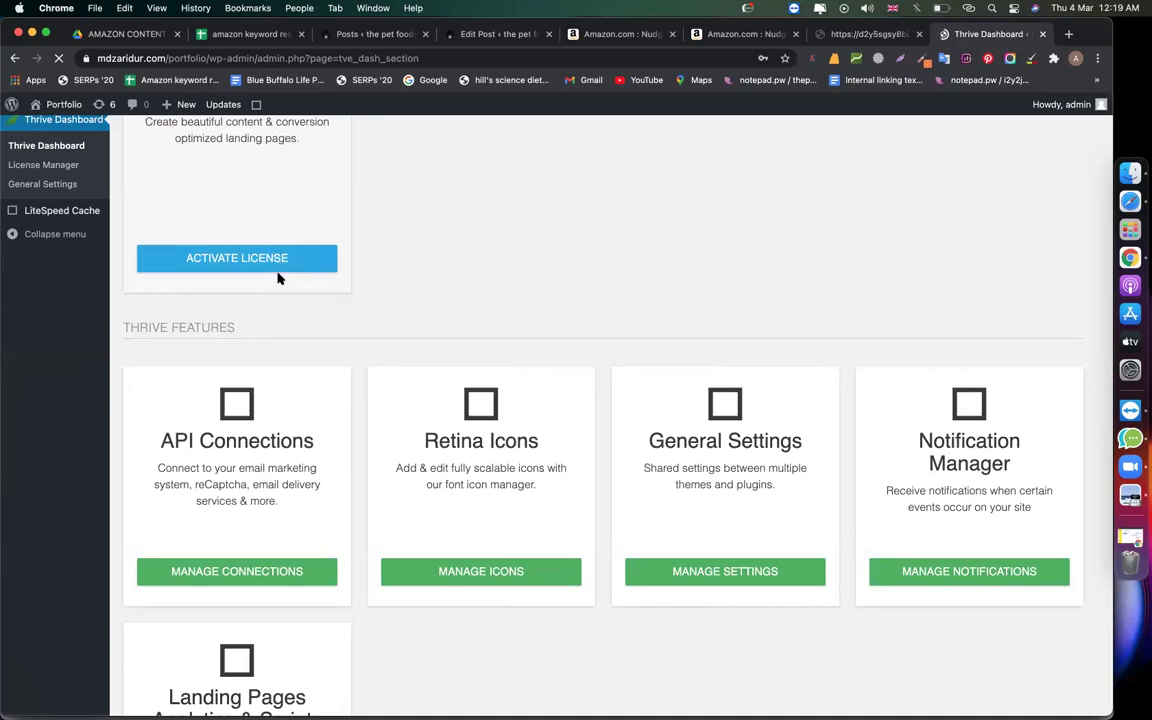
{"action": "scroll", "coordinate": [340, 275], "scroll_direction": "down", "scroll_amount": 5}
{"action": "scroll", "coordinate": [386, 388], "scroll_direction": "up", "scroll_amount": 10}
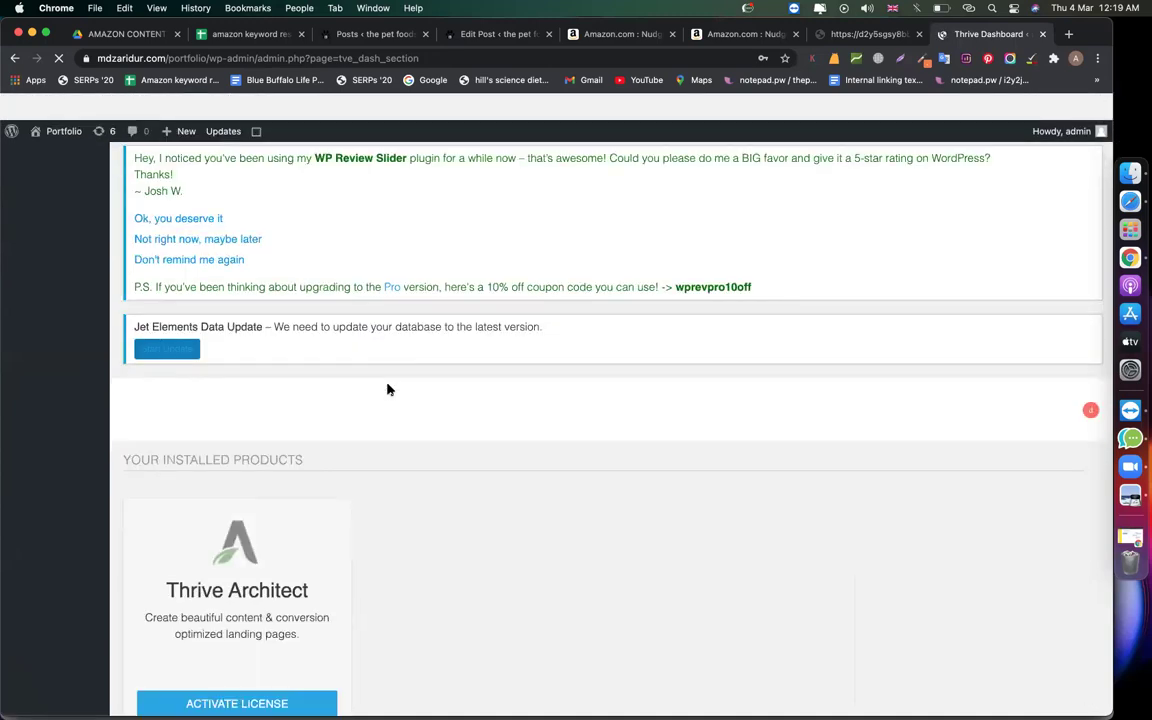
{"action": "left_click", "coordinate": [1103, 180]}
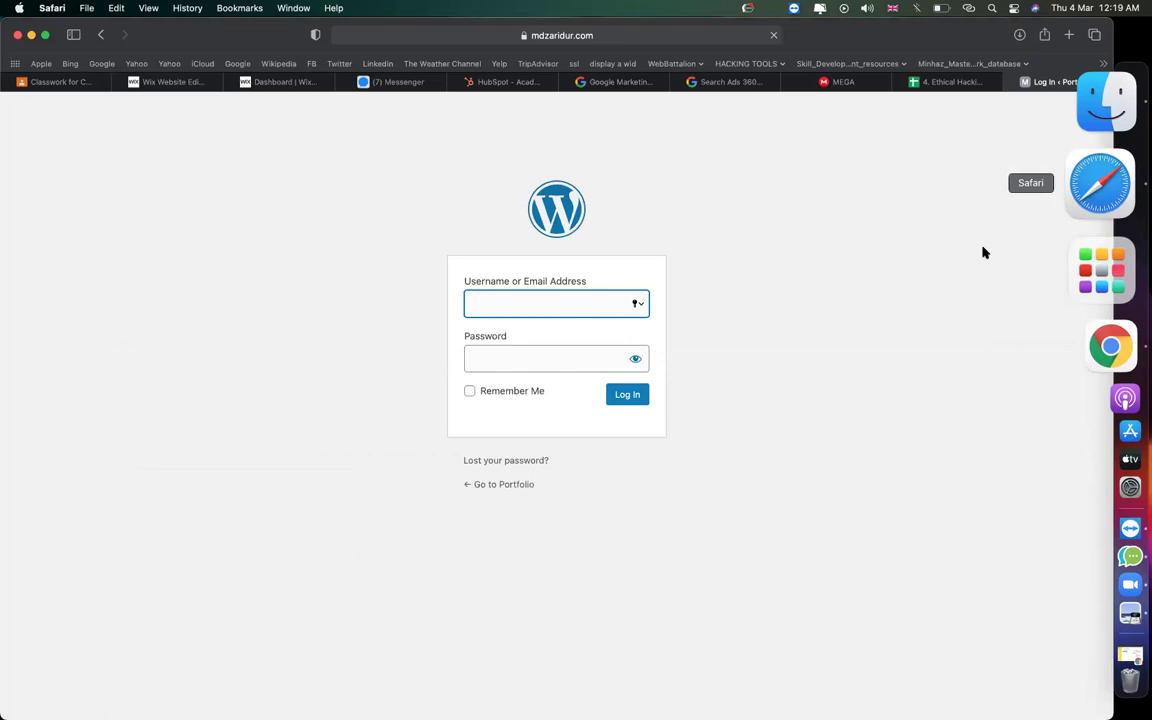
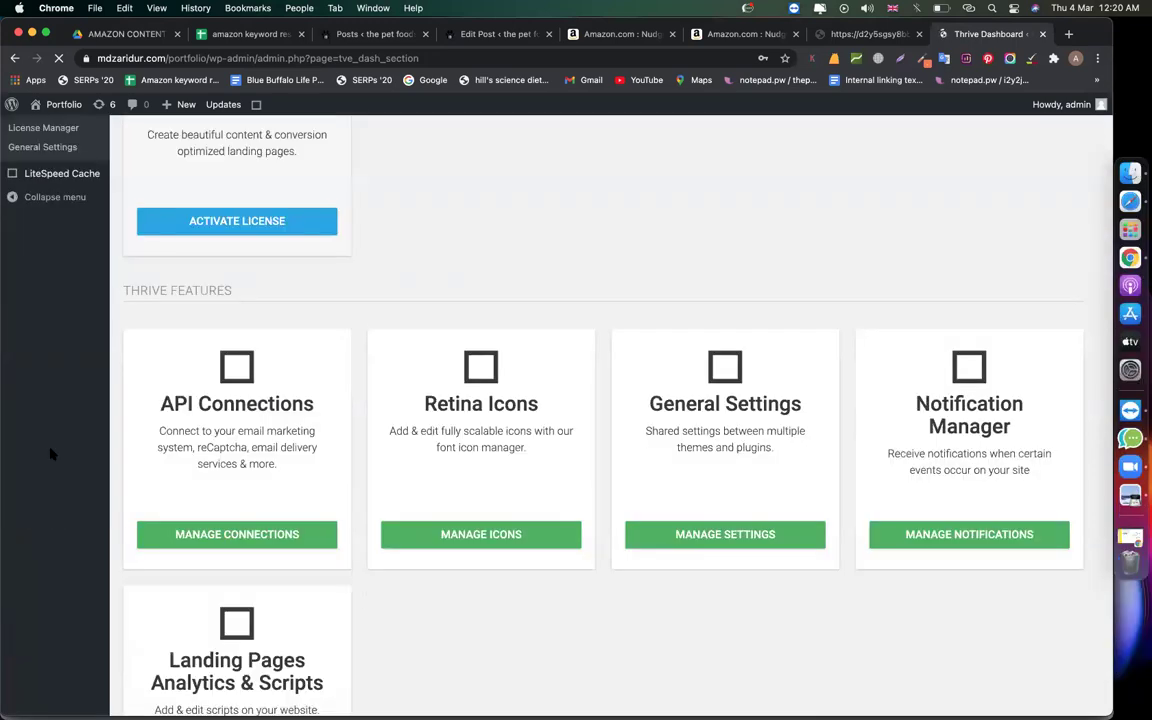
Step: Open the Plugin Editor of the portfolio WordPress site
{"action": "scroll", "coordinate": [51, 453], "scroll_direction": "up", "scroll_amount": 5}
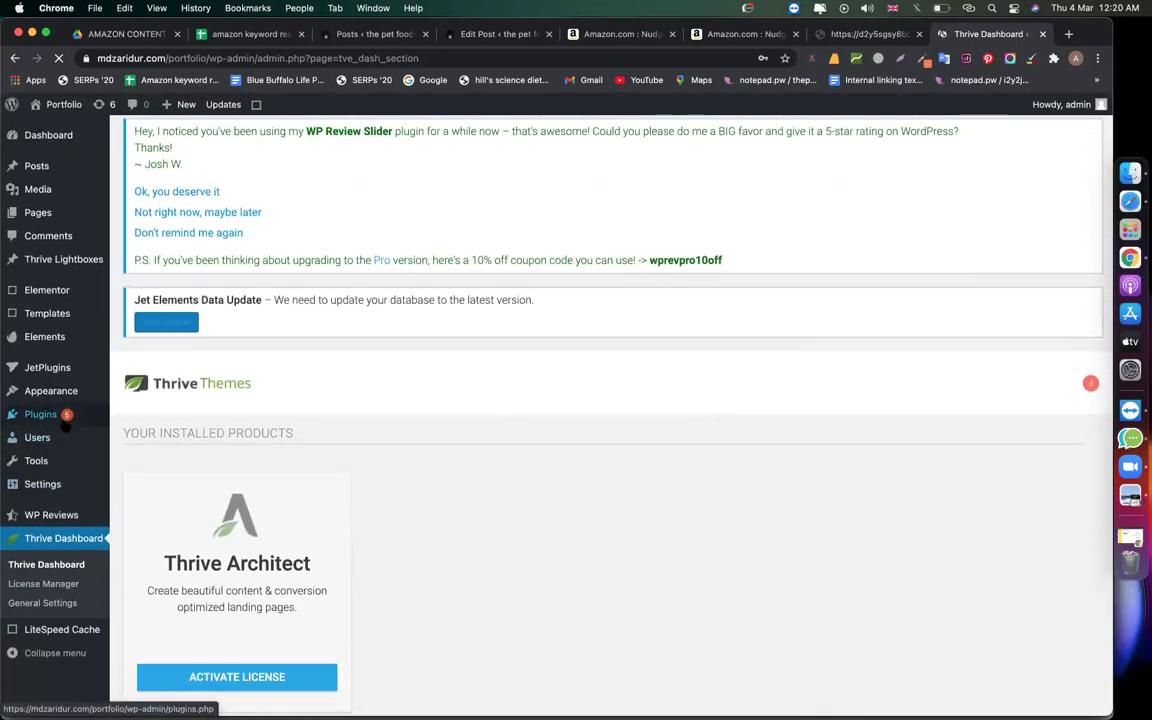
{"action": "mouse_move", "coordinate": [60, 414]}
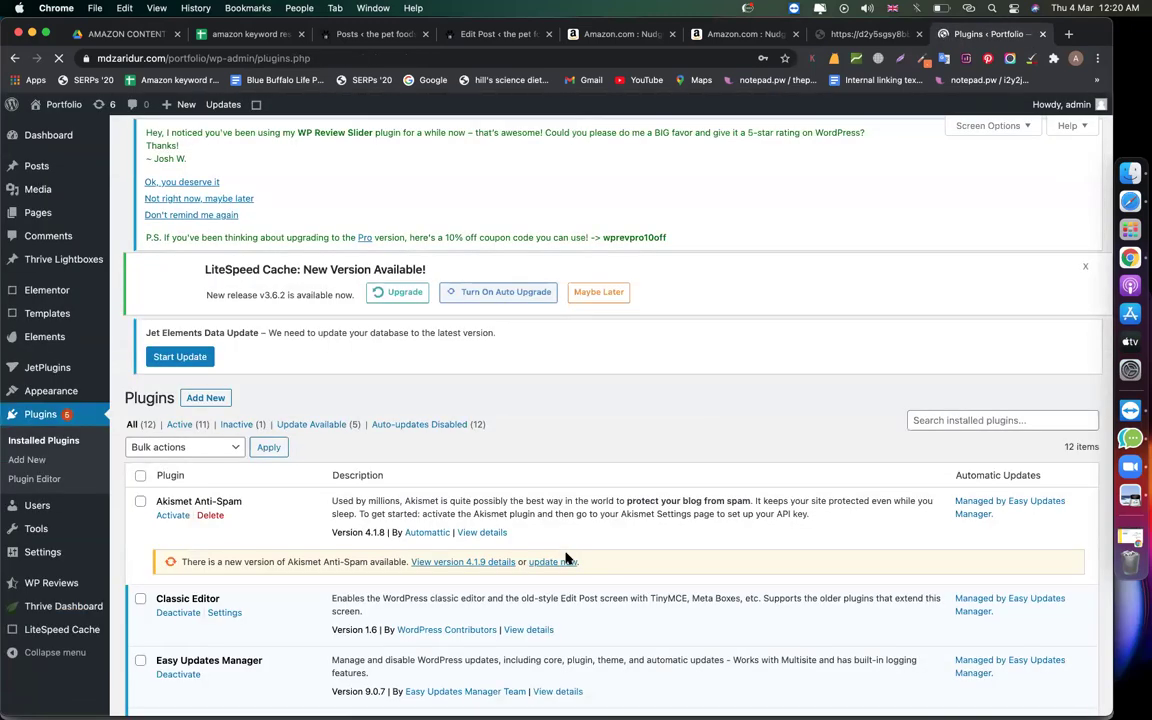
{"action": "left_click", "coordinate": [56, 480]}
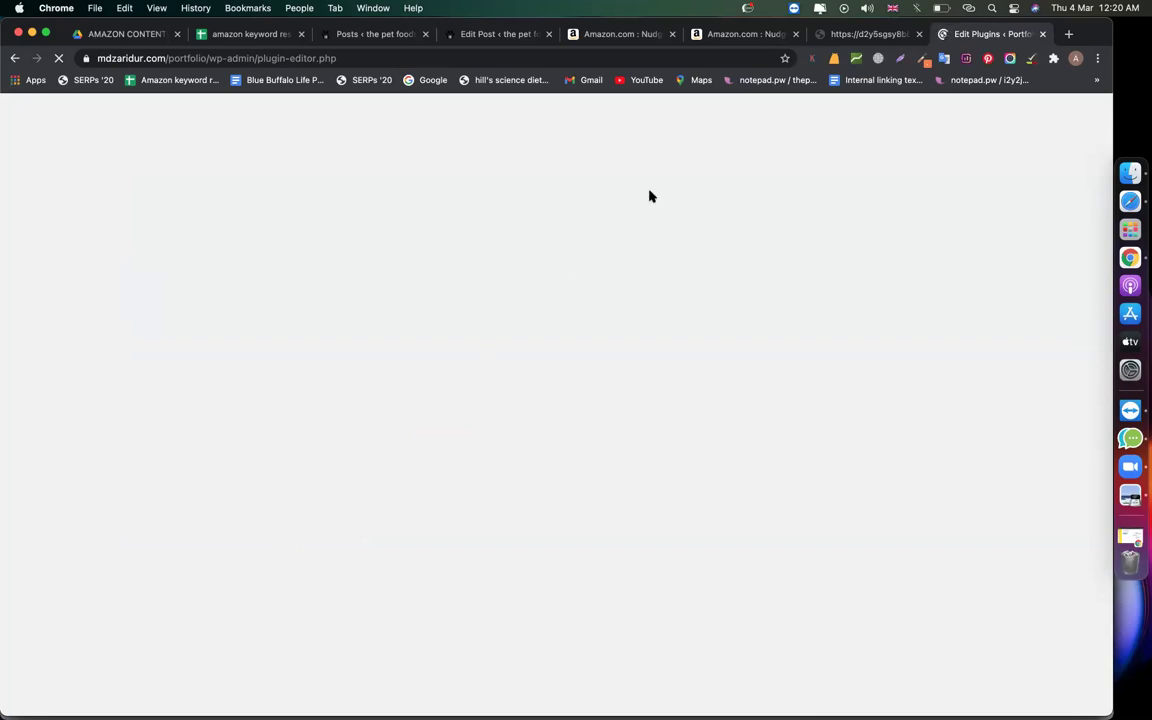
Step: Close the d2y5sgsy link tab, the Edit Post tab and the two Amazon tabs
{"action": "left_click", "coordinate": [918, 35]}
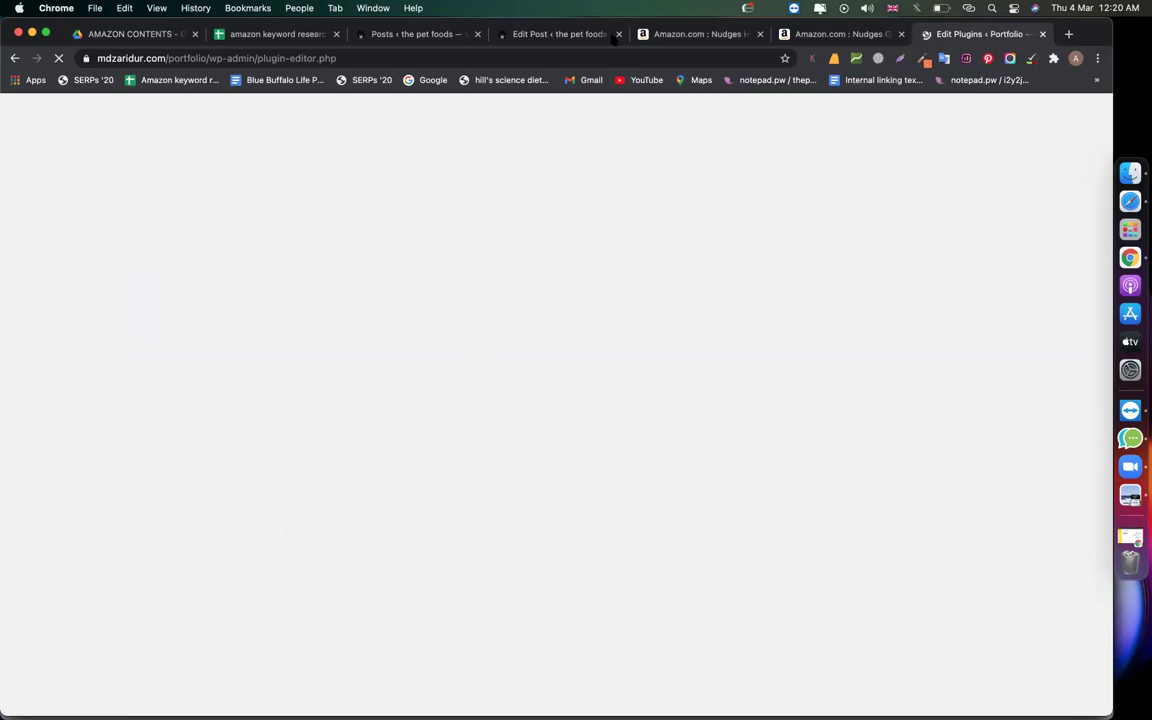
{"action": "left_click", "coordinate": [618, 35]}
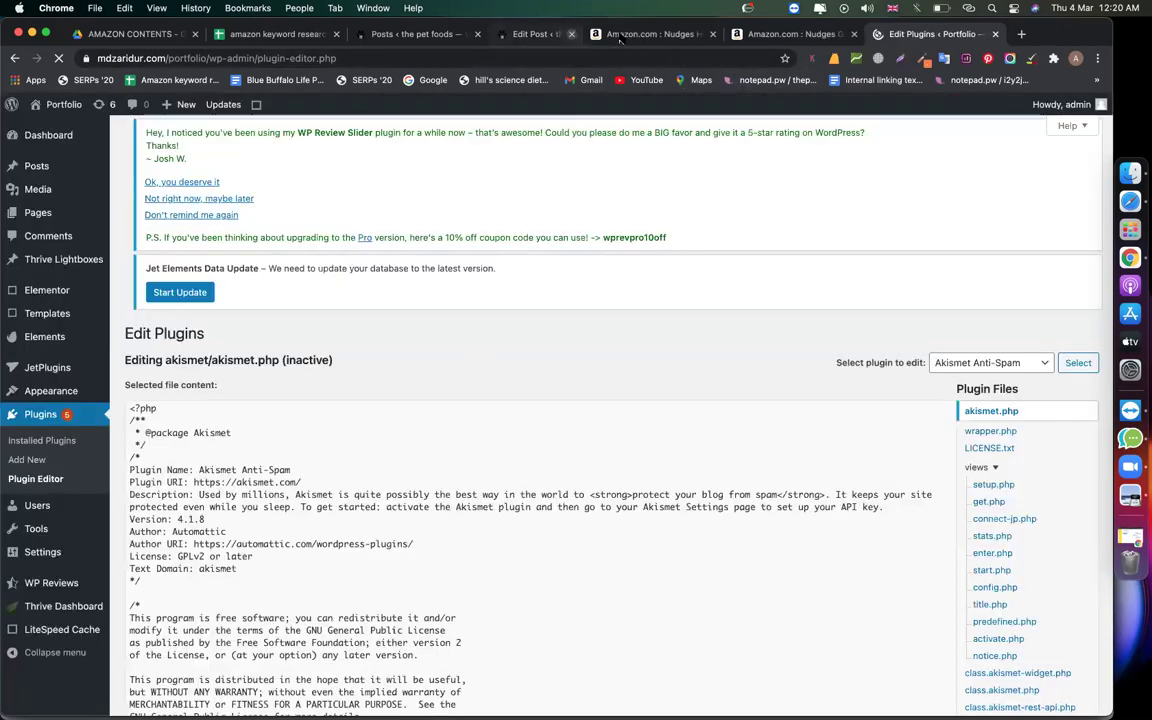
{"action": "left_click", "coordinate": [618, 35]}
{"action": "left_click", "coordinate": [618, 35]}
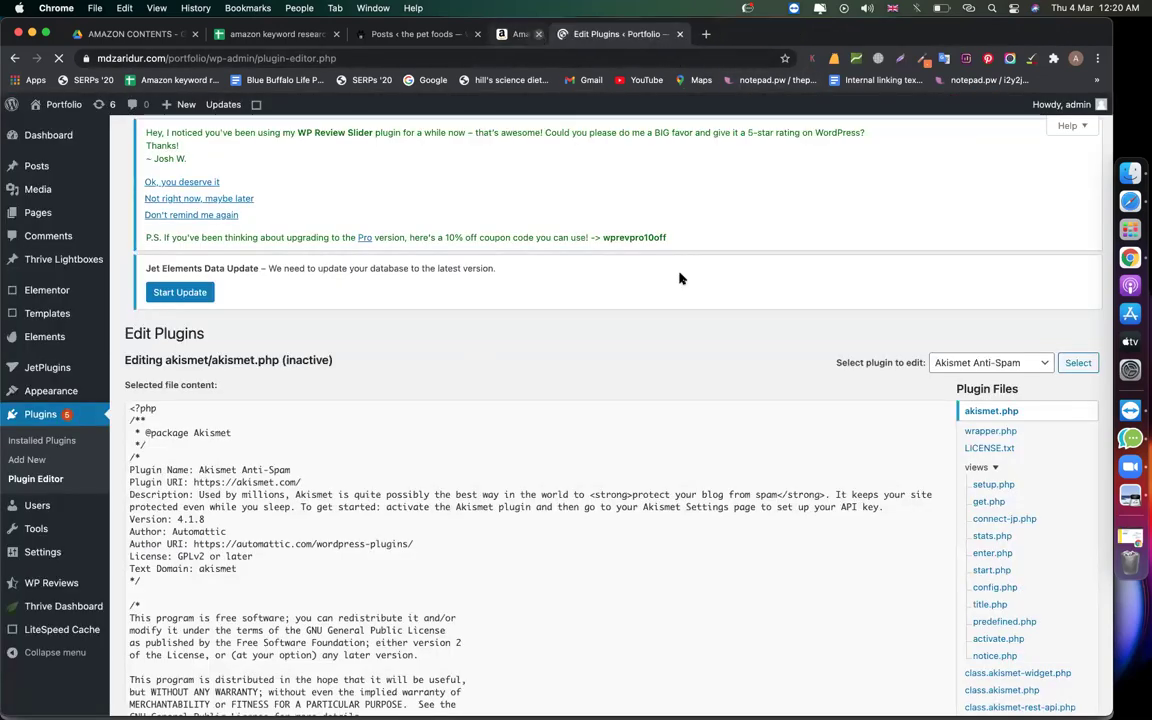
Step: Load the Thrive Architect plugin for editing and accept the warning about direct plugin edits
{"action": "left_click", "coordinate": [990, 363]}
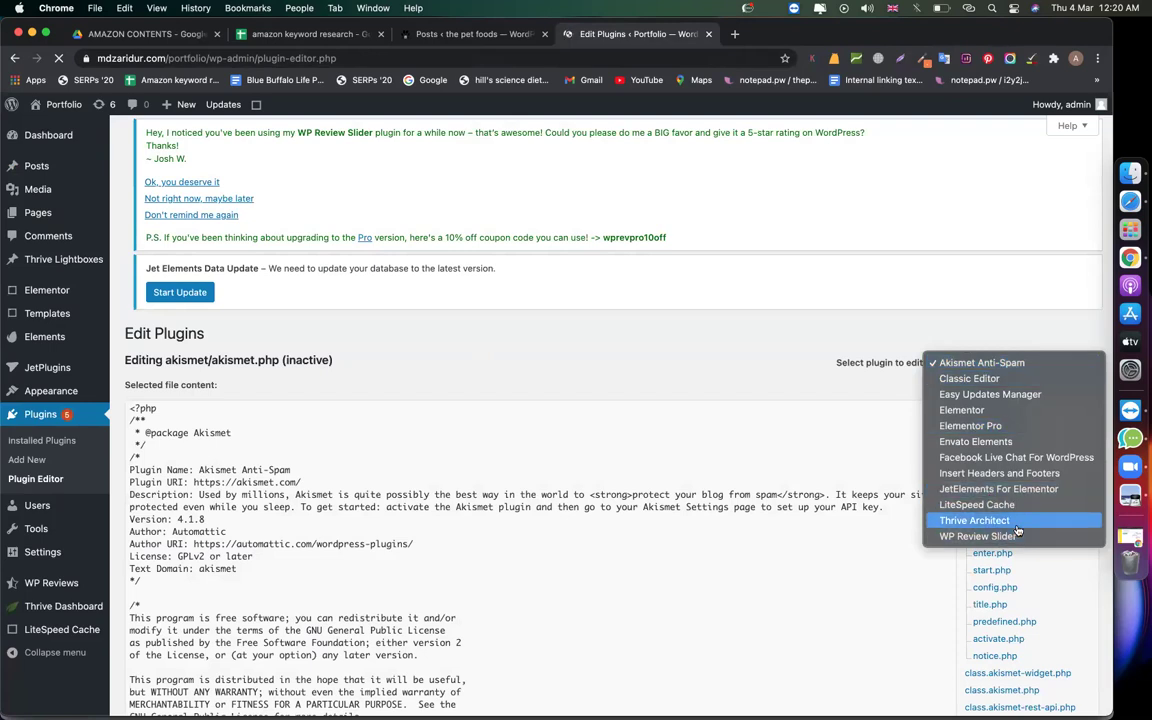
{"action": "left_click", "coordinate": [975, 363]}
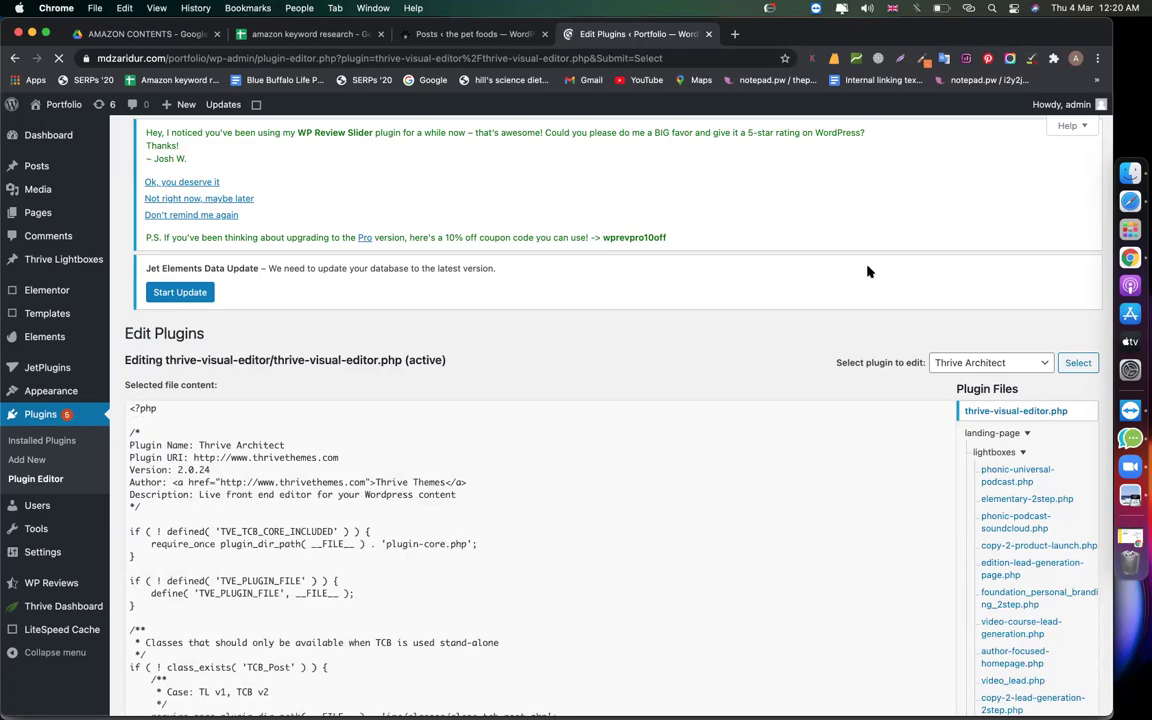
{"action": "scroll", "coordinate": [836, 350], "scroll_direction": "down", "scroll_amount": 4}
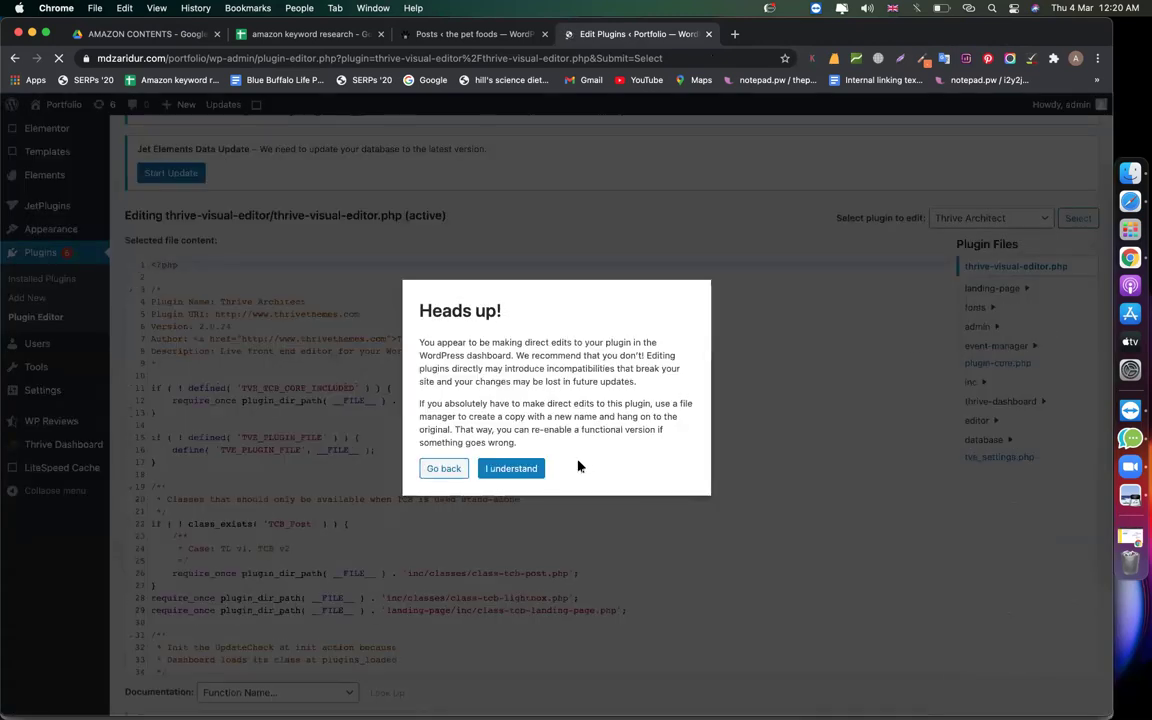
{"action": "left_click", "coordinate": [498, 468]}
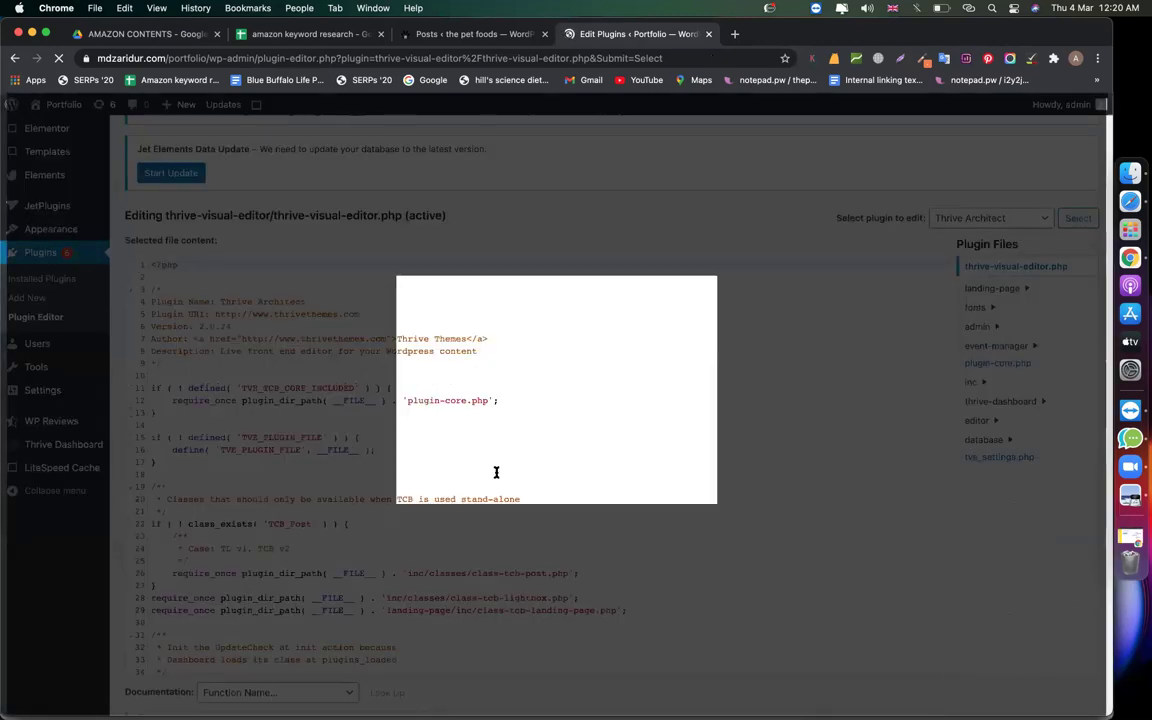
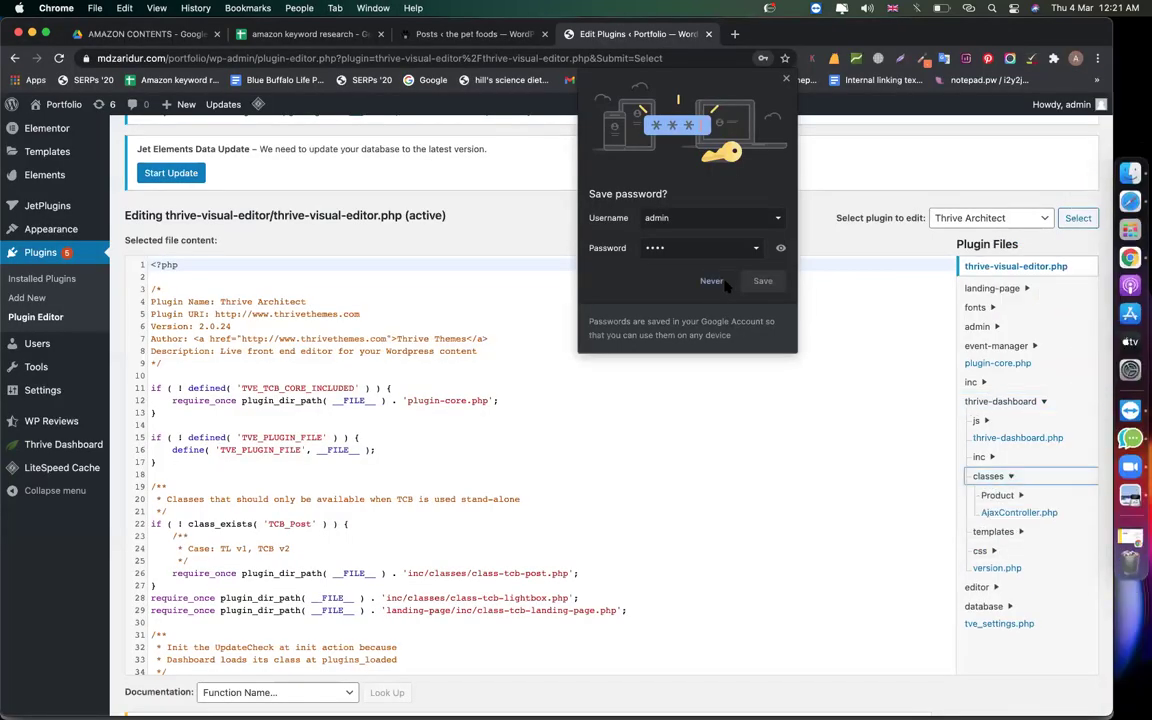
Step: Decline saving the site password and open LicenseManager.php from thrive-dashboard/classes/Product
{"action": "left_click", "coordinate": [711, 281]}
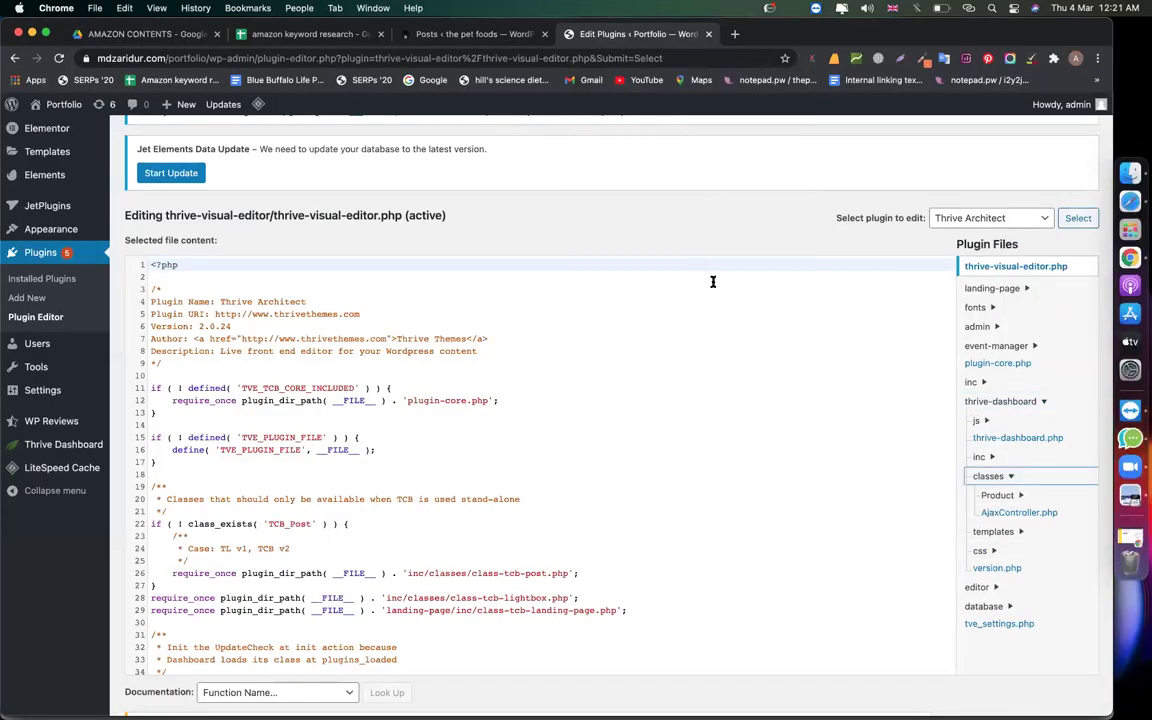
{"action": "left_click", "coordinate": [1000, 496]}
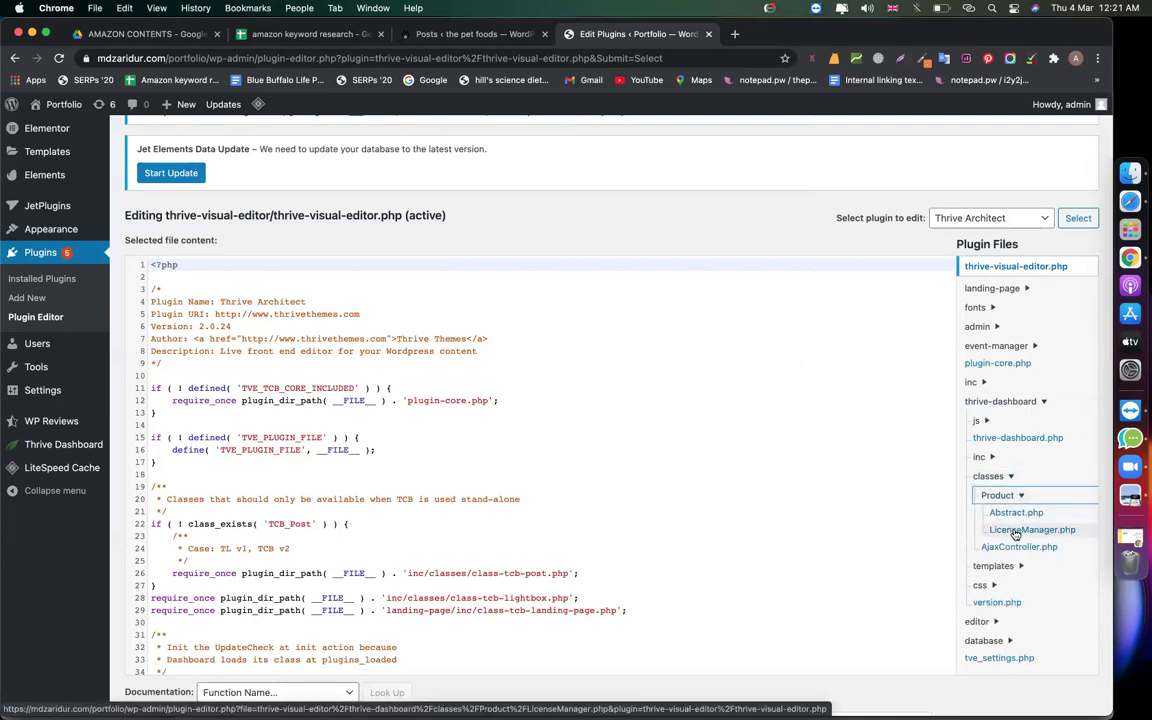
{"action": "left_click", "coordinate": [1015, 531]}
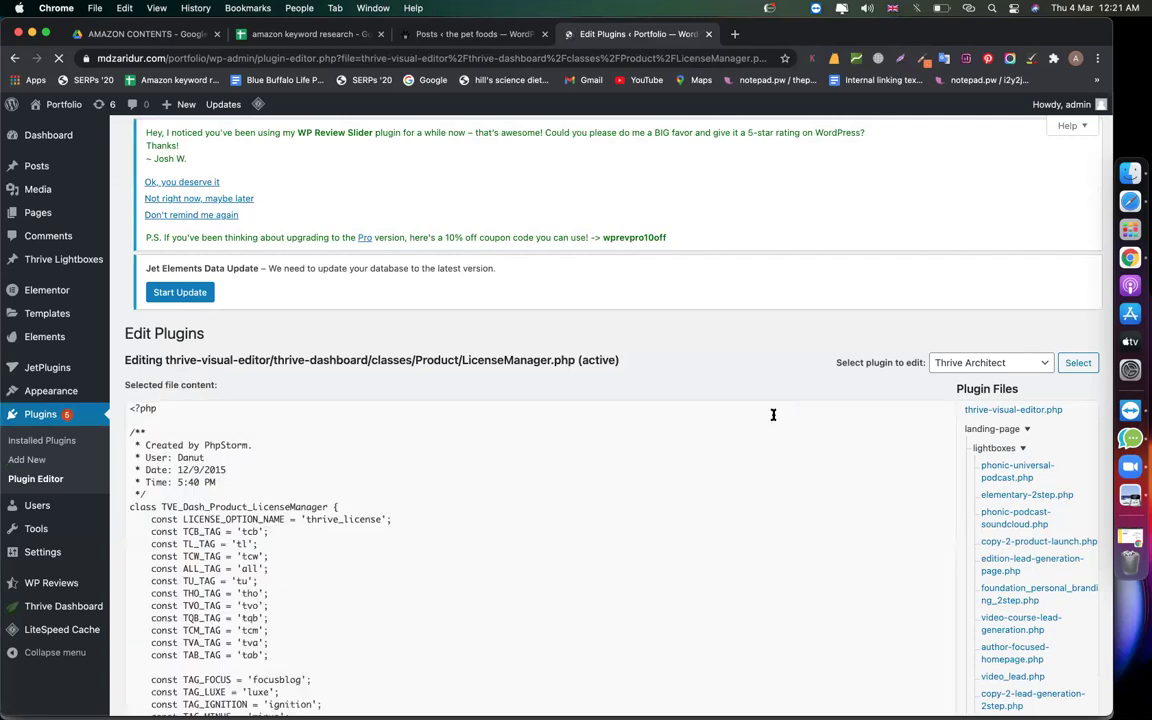
Step: Search LicenseManager.php for "return false" to locate the checkData function
{"action": "scroll", "coordinate": [649, 421], "scroll_direction": "down", "scroll_amount": 8}
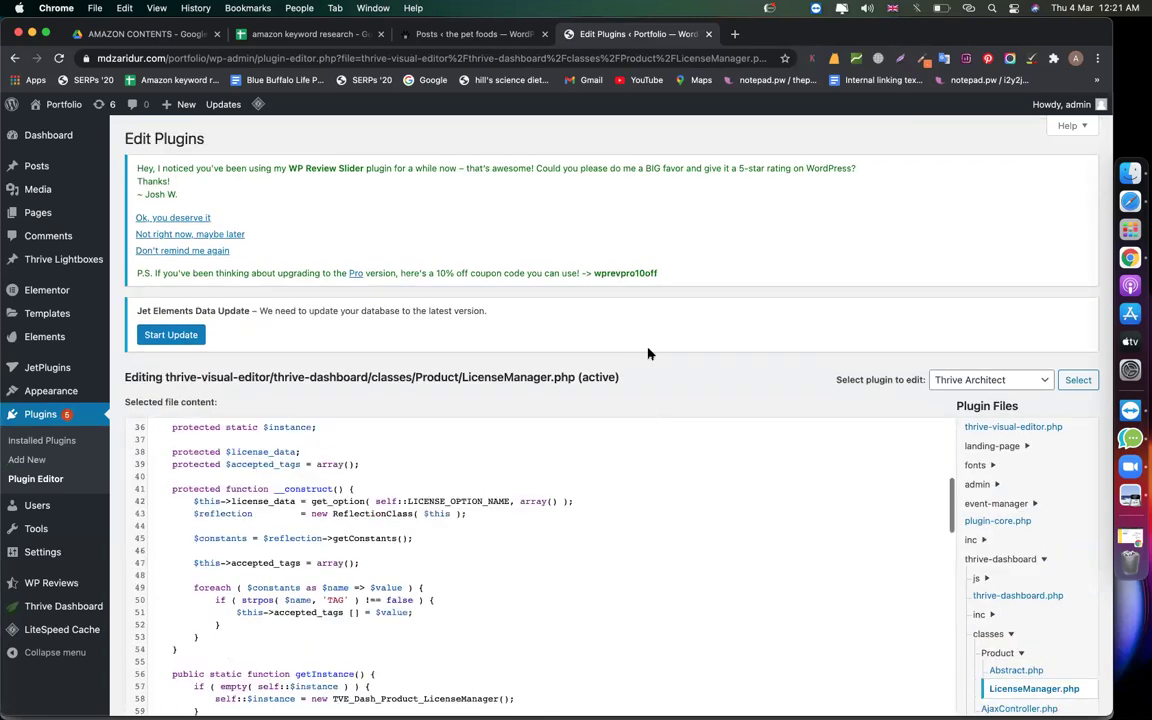
{"action": "scroll", "coordinate": [669, 303], "scroll_direction": "down", "scroll_amount": 1}
{"action": "scroll", "coordinate": [669, 303], "scroll_direction": "down", "scroll_amount": 3}
{"action": "scroll", "coordinate": [663, 339], "scroll_direction": "up", "scroll_amount": 2}
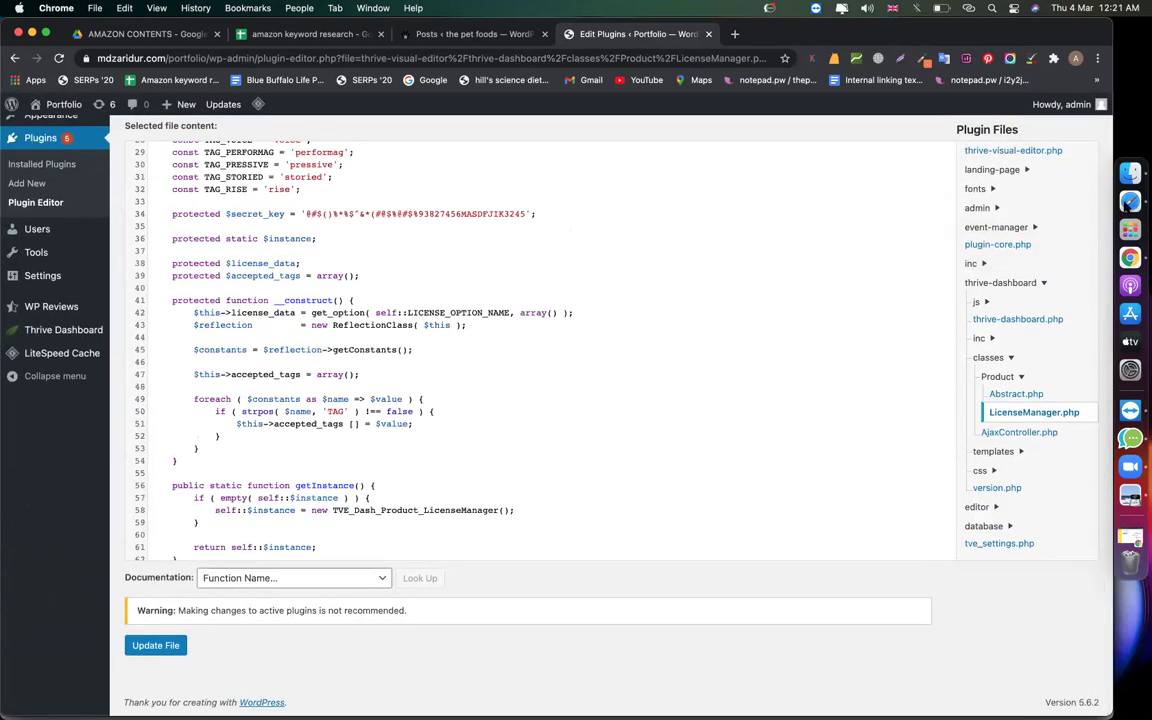
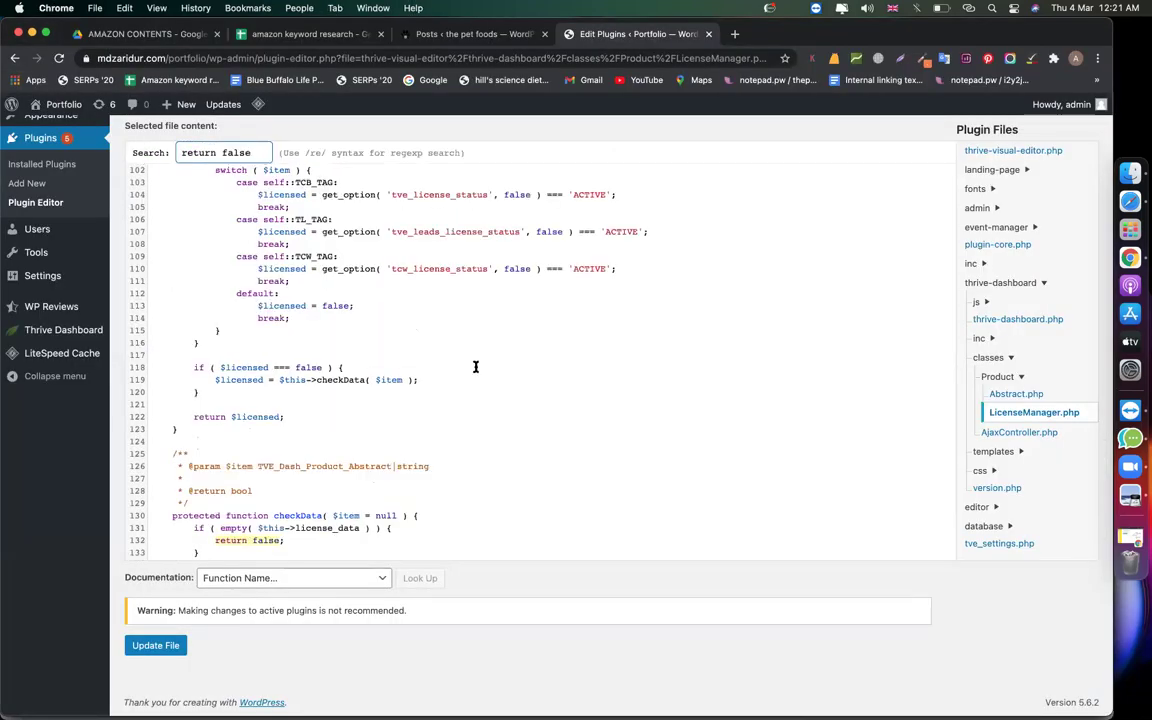
{"action": "scroll", "coordinate": [476, 365], "scroll_direction": "down", "scroll_amount": 3}
{"action": "left_click", "coordinate": [199, 385]}
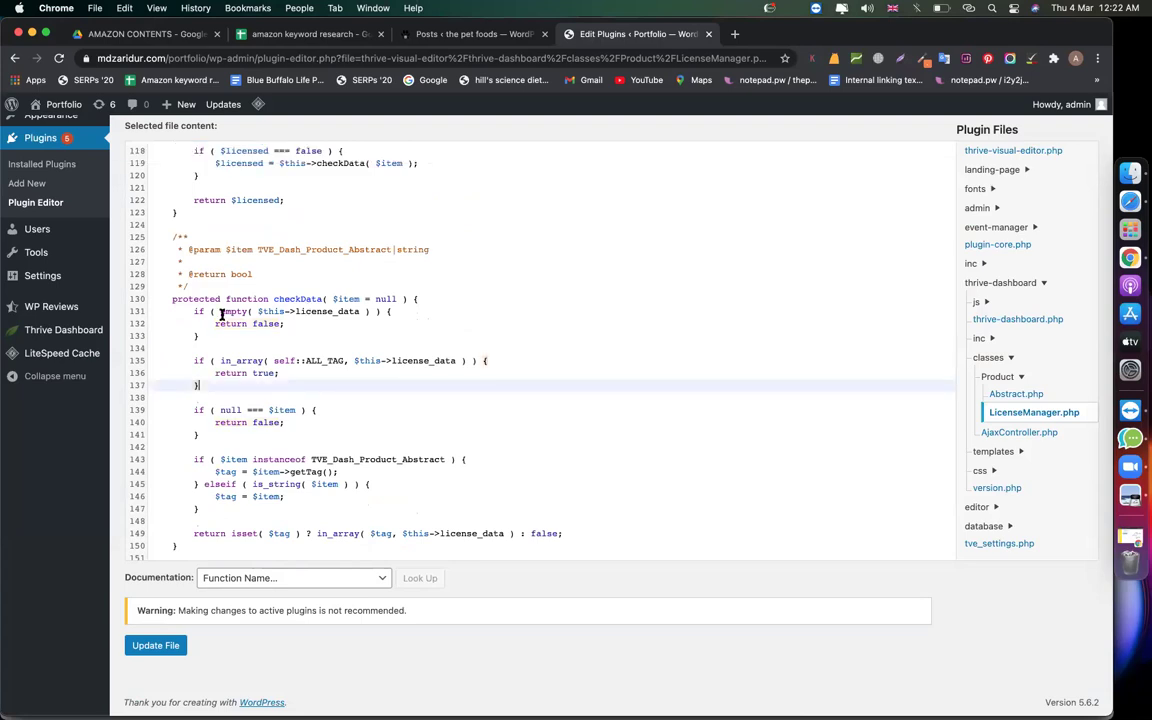
{"action": "scroll", "coordinate": [199, 300], "scroll_direction": "up", "scroll_amount": 3}
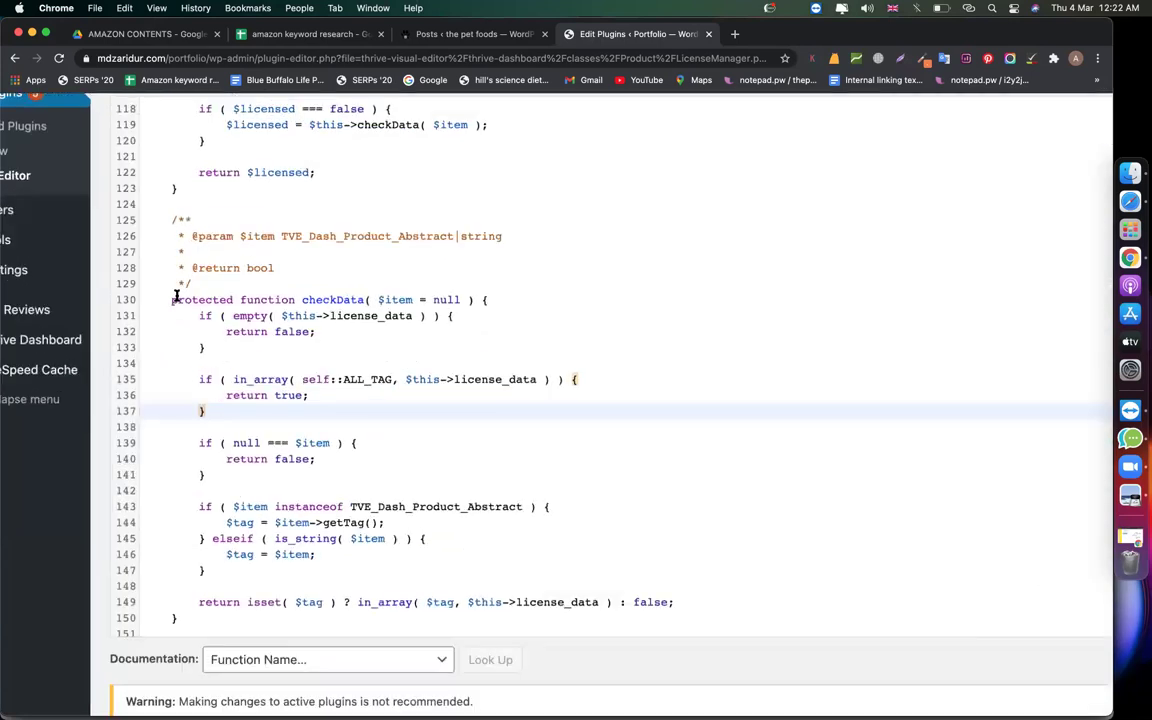
Step: Examine the conditions and return values in the checkData function
{"action": "left_click", "coordinate": [299, 312]}
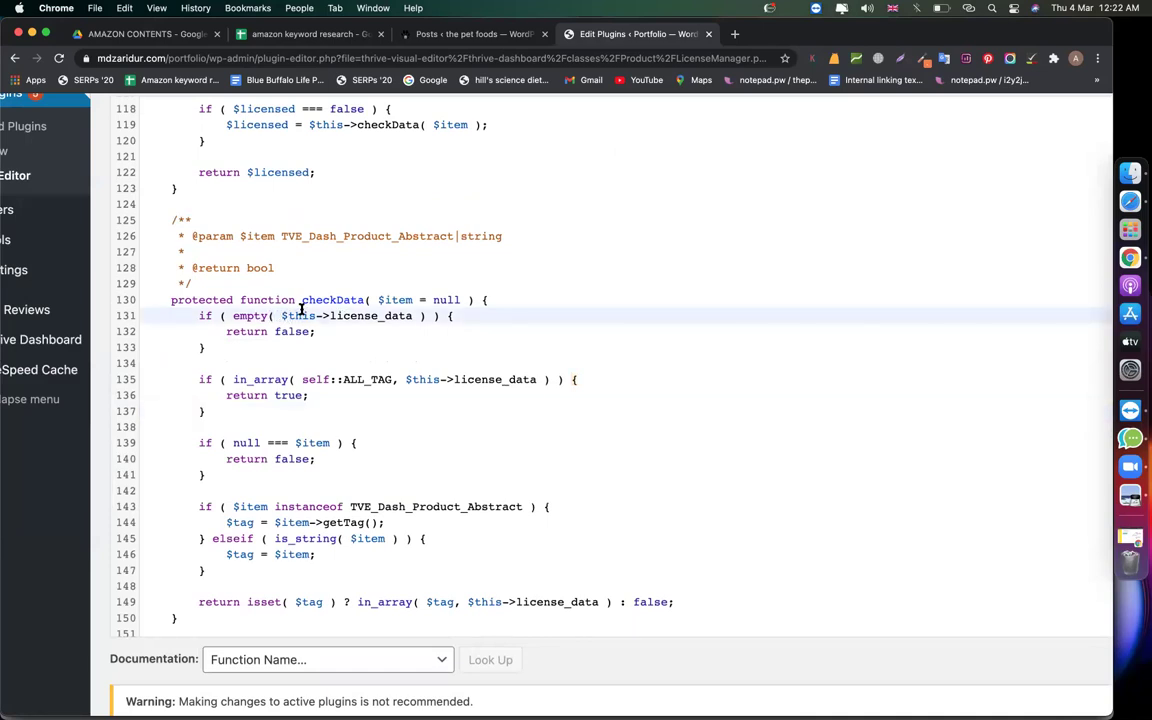
{"action": "left_click_drag", "start_coordinate": [329, 315], "coordinate": [350, 315]}
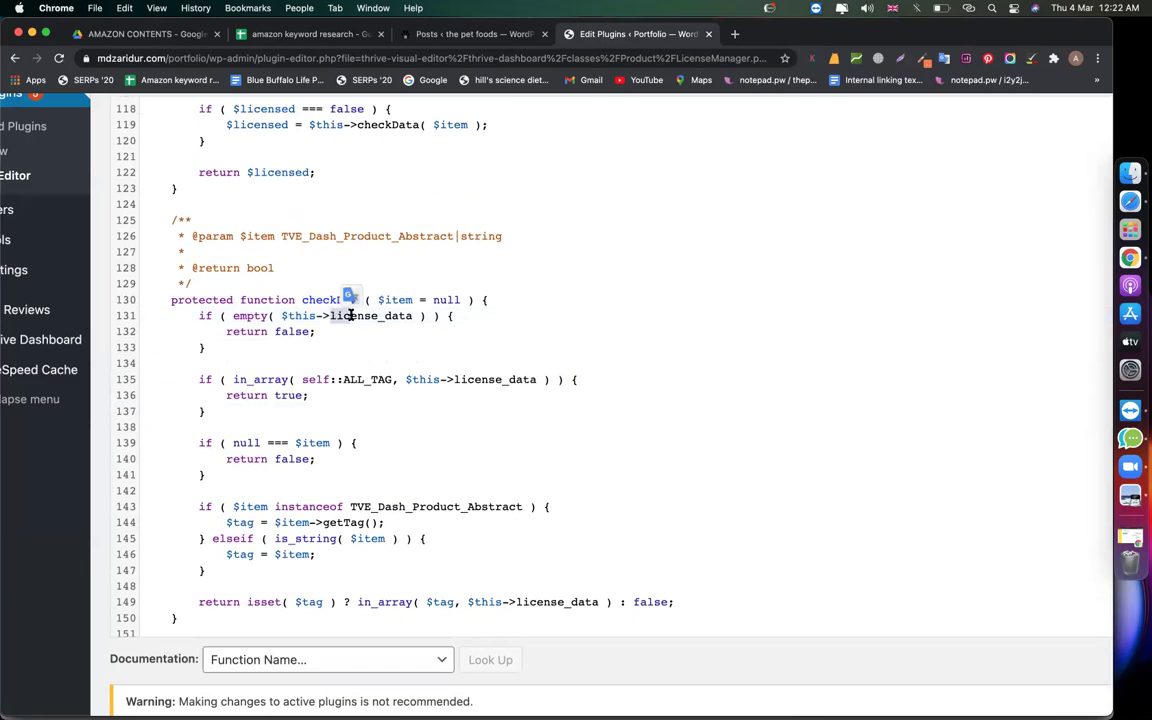
{"action": "left_click", "coordinate": [301, 332]}
{"action": "left_click", "coordinate": [278, 316]}
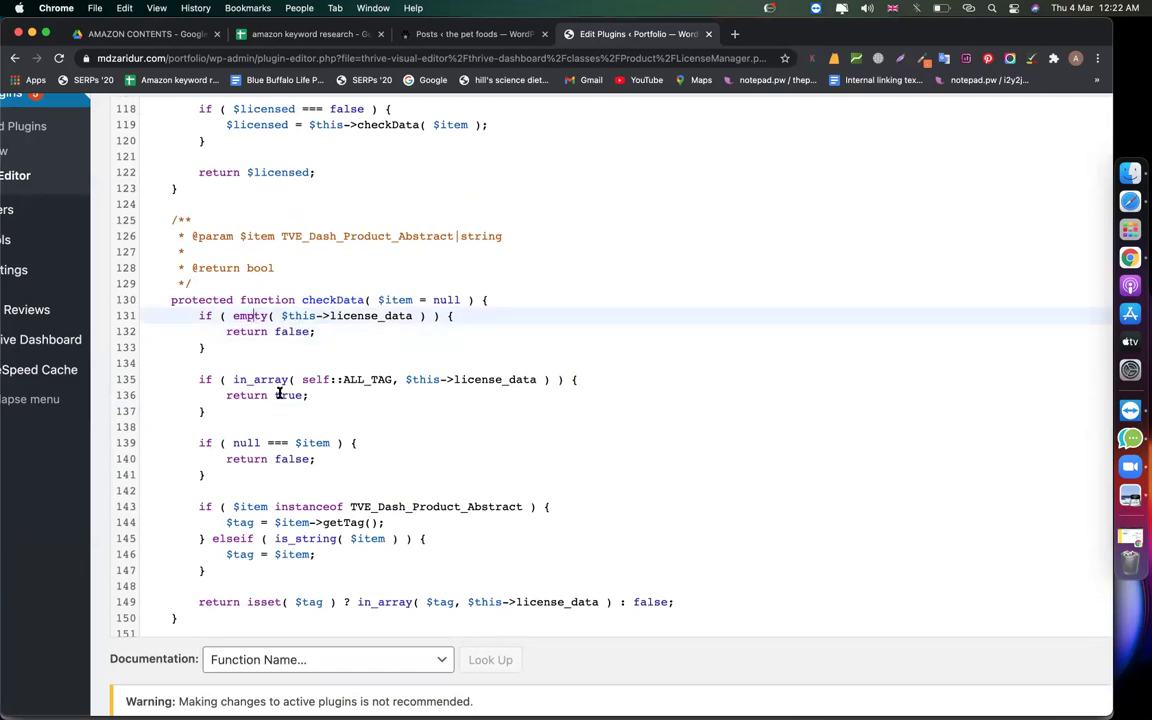
{"action": "left_click", "coordinate": [456, 380]}
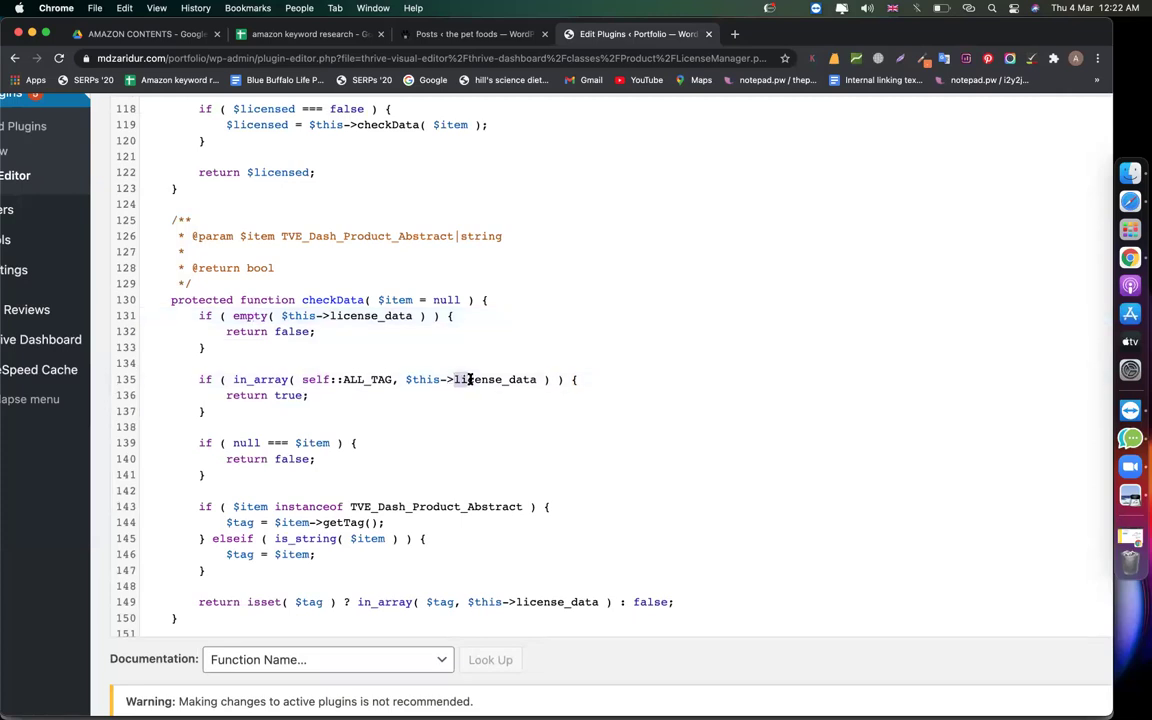
{"action": "left_click", "coordinate": [413, 380]}
{"action": "double_click", "coordinate": [288, 395]}
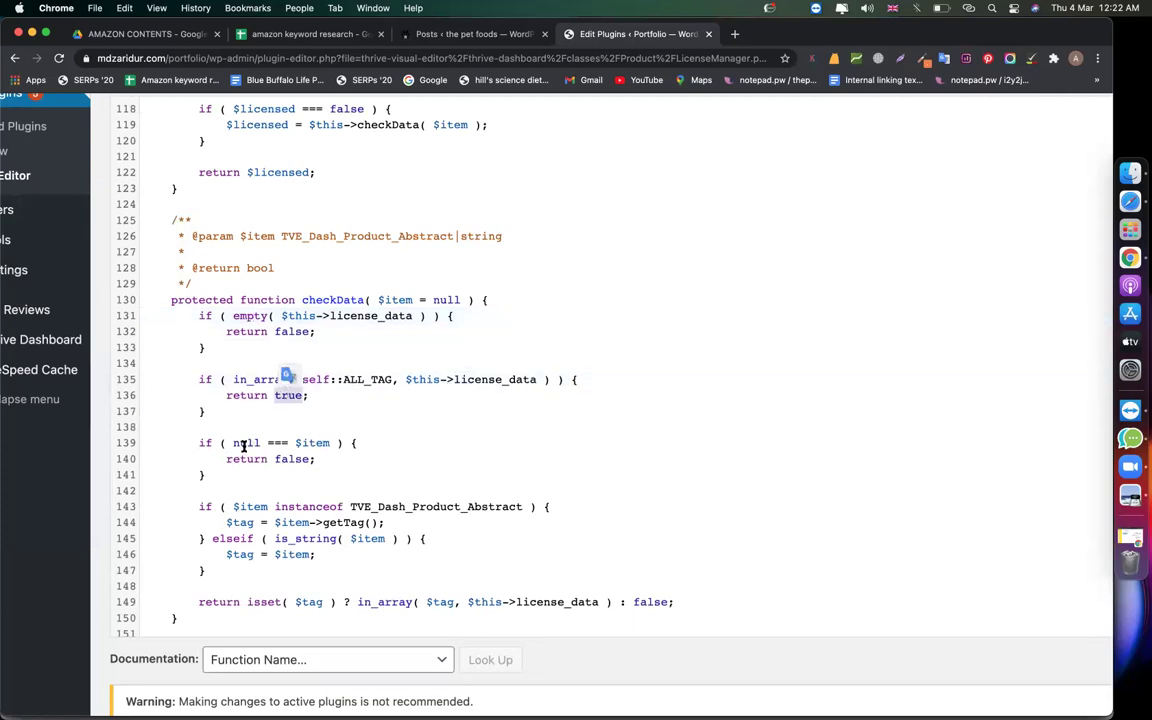
{"action": "double_click", "coordinate": [246, 443]}
{"action": "double_click", "coordinate": [293, 459]}
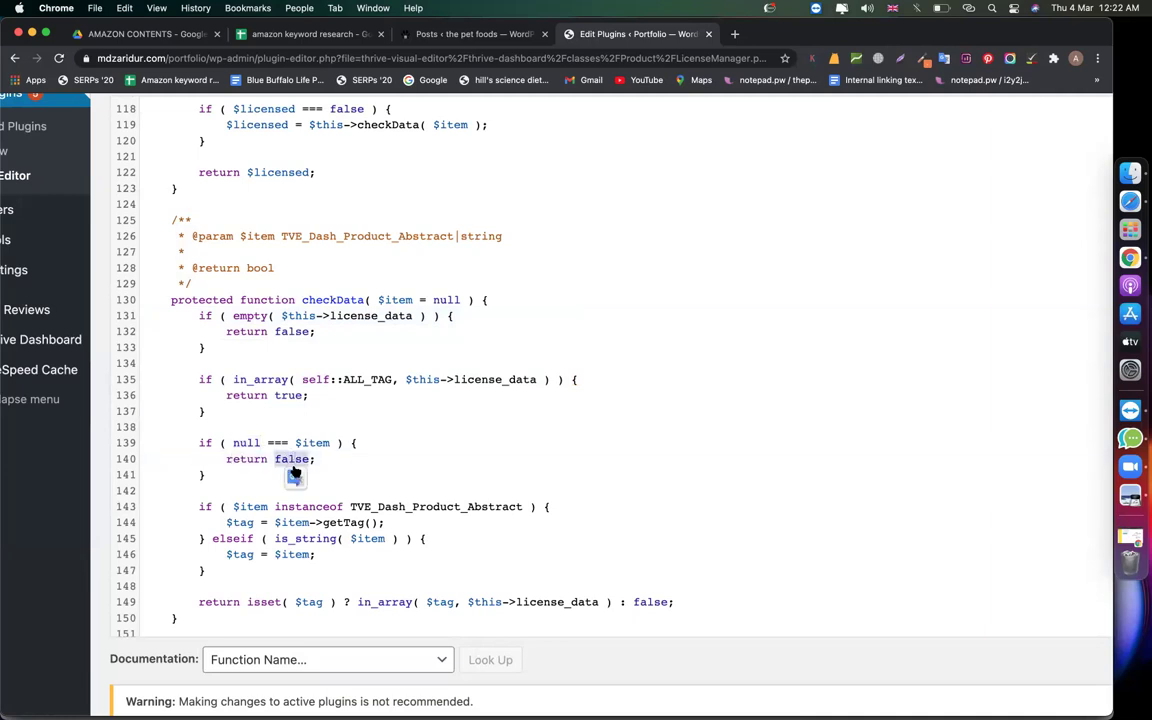
Step: Change the return value of checkData's empty license_data condition to true on line 132
{"action": "left_click", "coordinate": [343, 400]}
{"action": "double_click", "coordinate": [287, 331]}
{"action": "type", "text": "tru"}
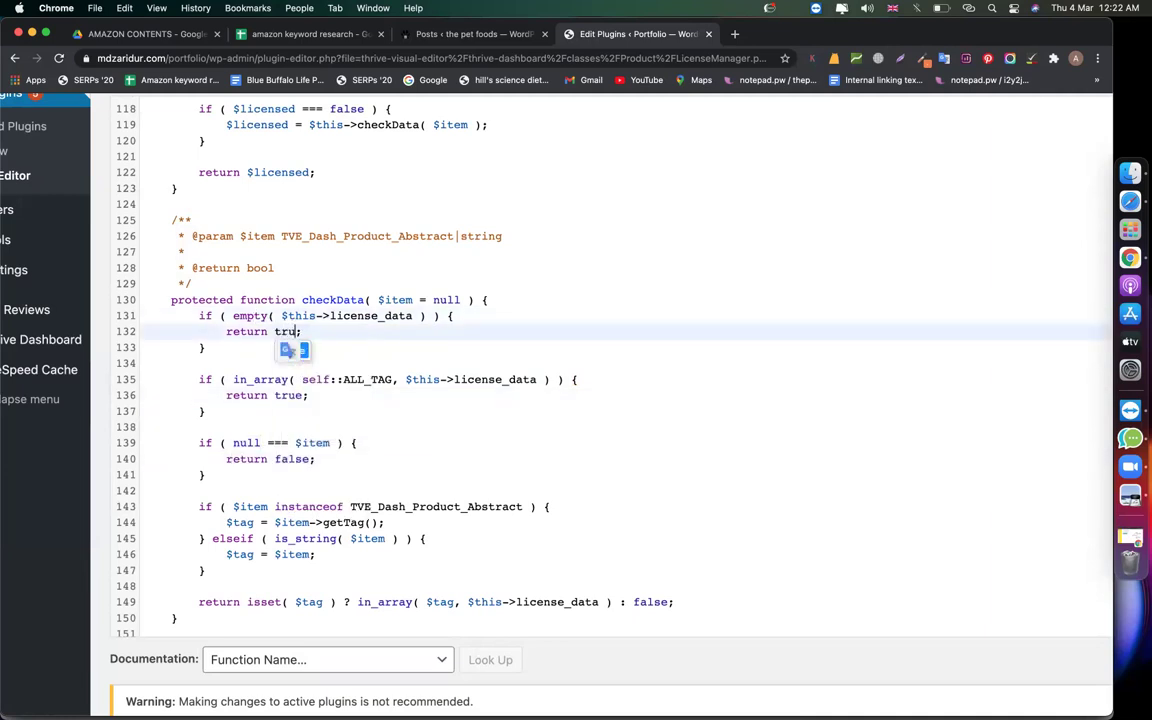
{"action": "left_click", "coordinate": [481, 363]}
{"action": "left_click", "coordinate": [303, 331]}
{"action": "type", "text": "e"}
{"action": "left_click", "coordinate": [356, 414]}
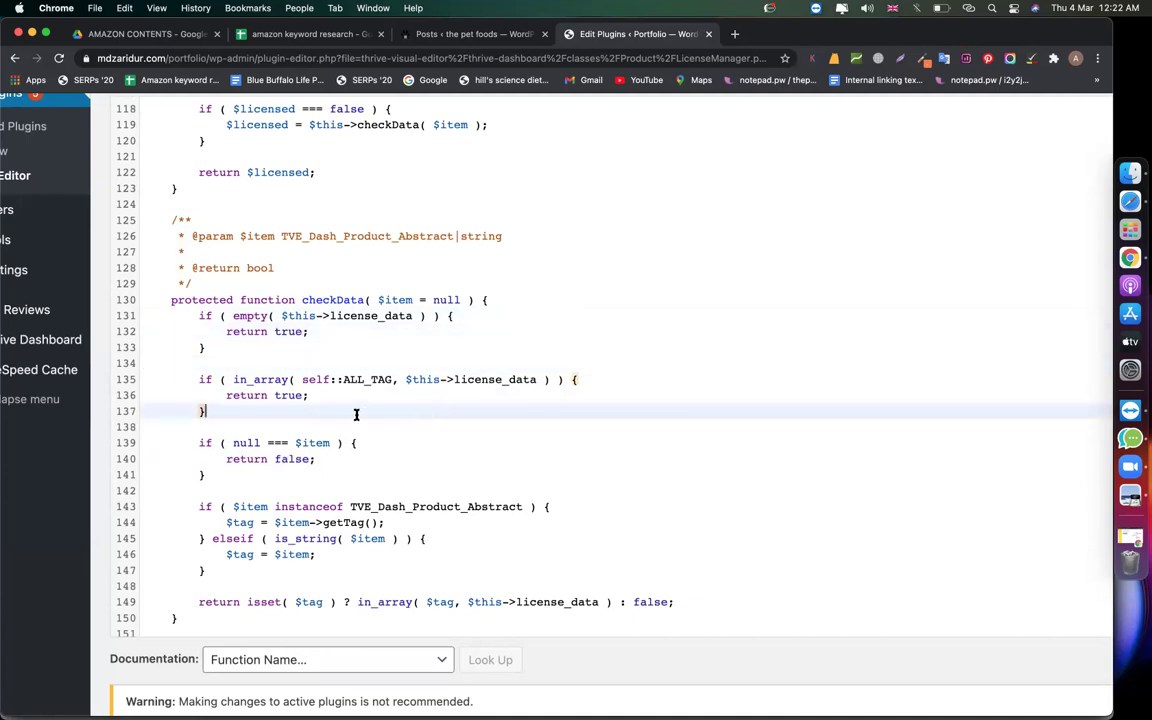
Step: Make the null item condition on line 140 return true and save the updated LicenseManager.php file
{"action": "double_click", "coordinate": [297, 459]}
{"action": "type", "text": "true"}
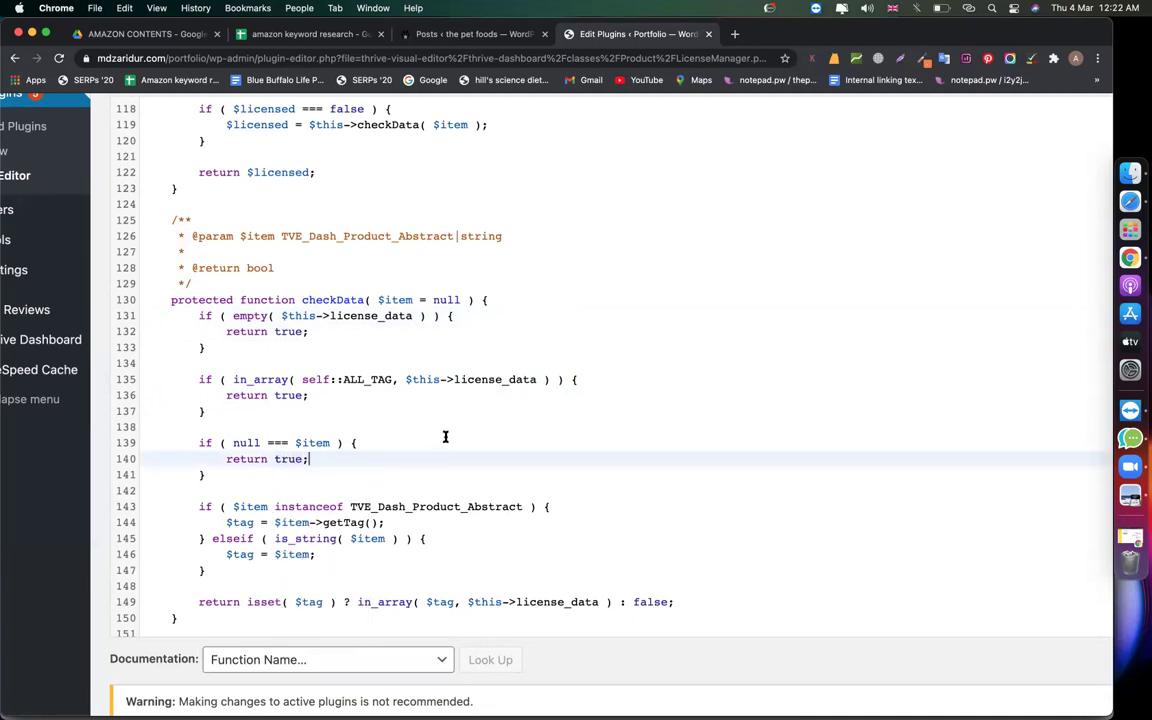
{"action": "scroll", "coordinate": [458, 437], "scroll_direction": "down", "scroll_amount": 3}
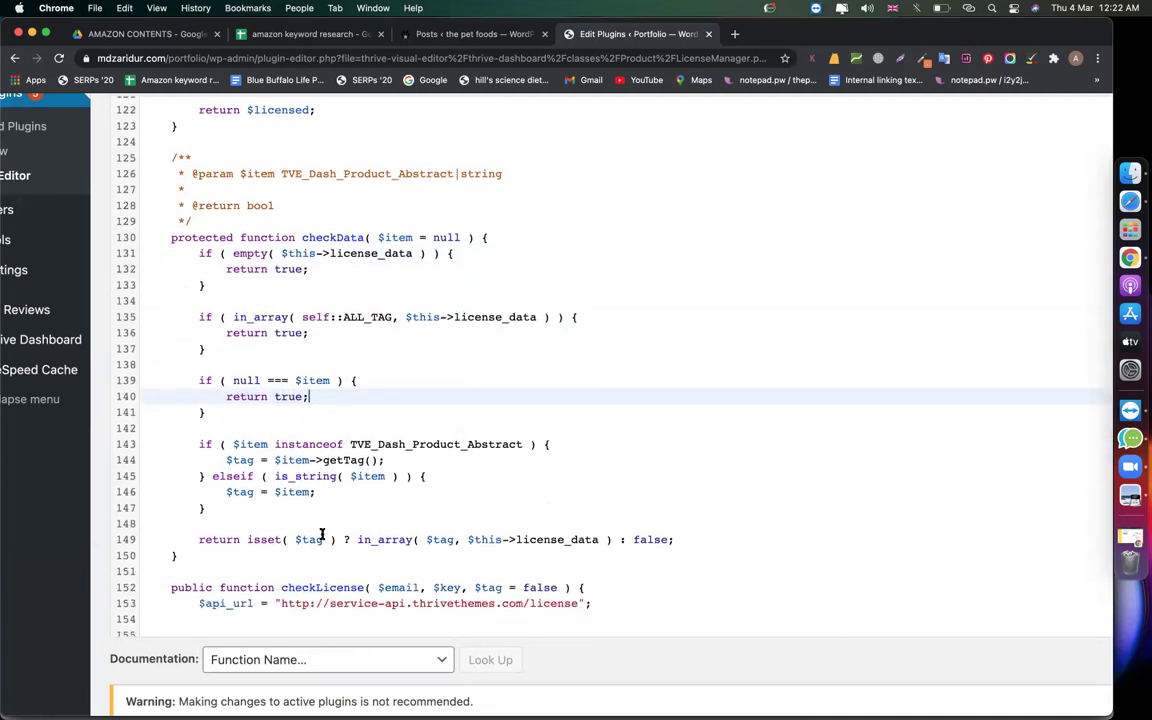
{"action": "scroll", "coordinate": [617, 602], "scroll_direction": "down", "scroll_amount": 3}
{"action": "scroll", "coordinate": [692, 645], "scroll_direction": "down", "scroll_amount": 3}
{"action": "left_click", "coordinate": [148, 626]}
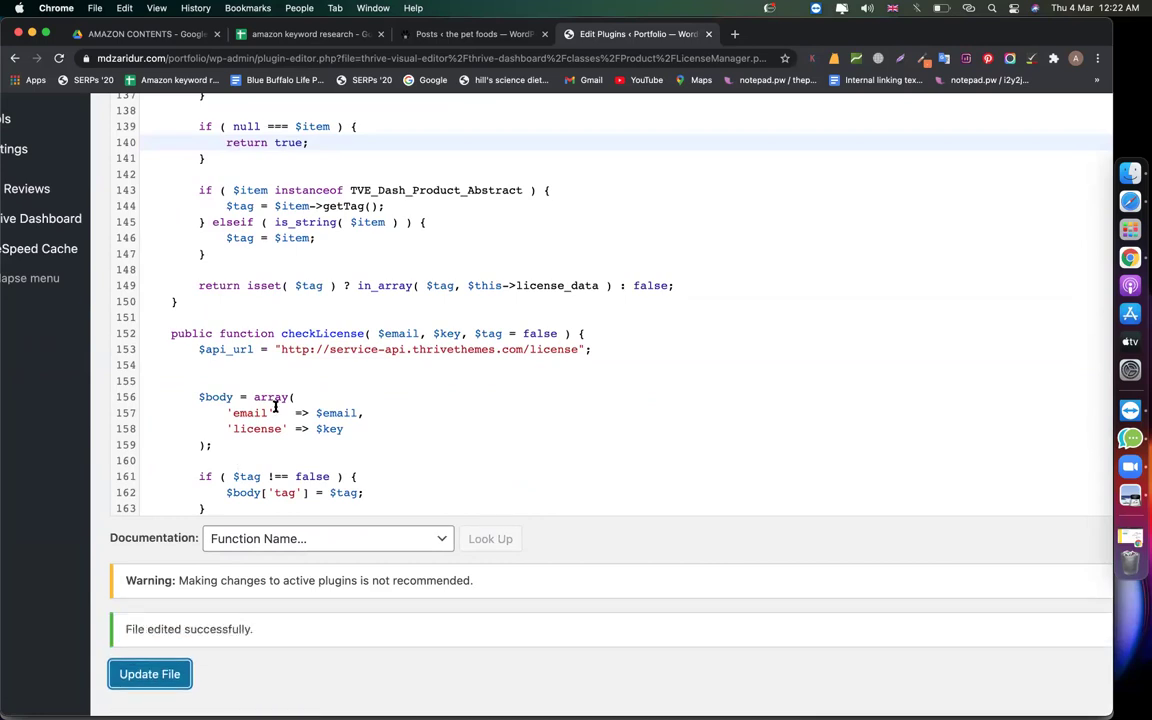
Step: Open the Thrive Dashboard and check the Thrive Architect entry among the installed products
{"action": "scroll", "coordinate": [275, 408], "scroll_direction": "up", "scroll_amount": 15}
{"action": "key", "text": "super+minus"}
{"action": "key", "text": "super+minus"}
{"action": "left_click", "coordinate": [50, 333]}
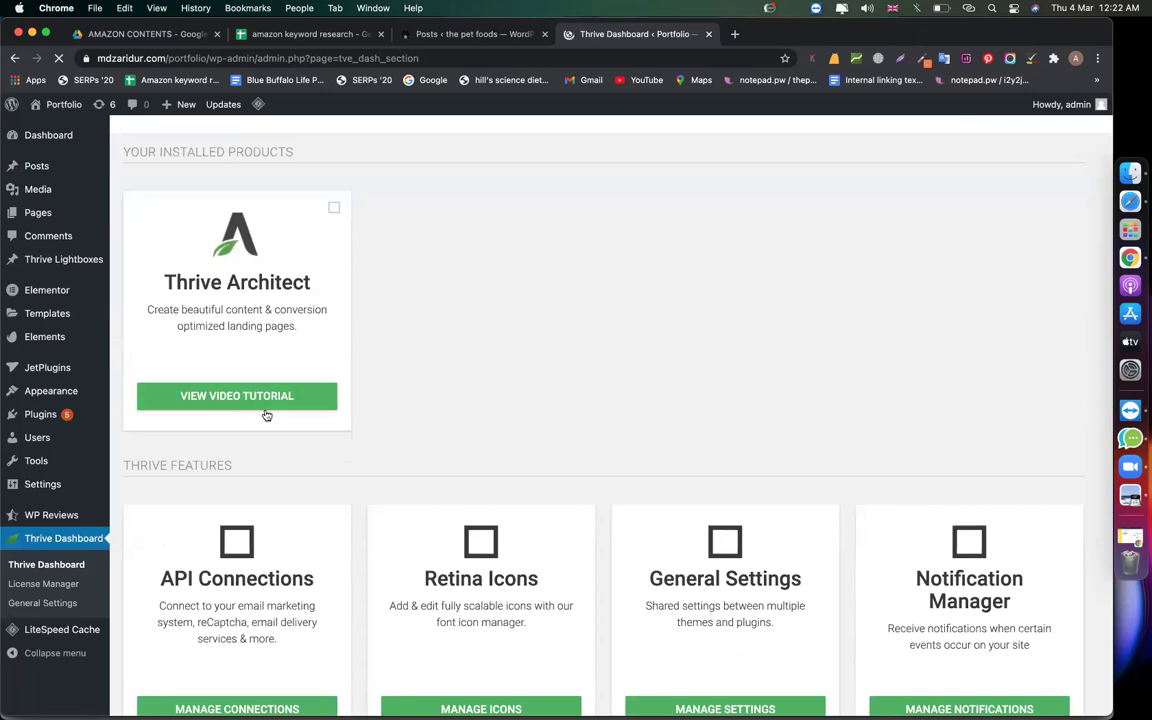
{"action": "scroll", "coordinate": [319, 442], "scroll_direction": "down", "scroll_amount": 3}
{"action": "scroll", "coordinate": [316, 332], "scroll_direction": "up", "scroll_amount": 4}
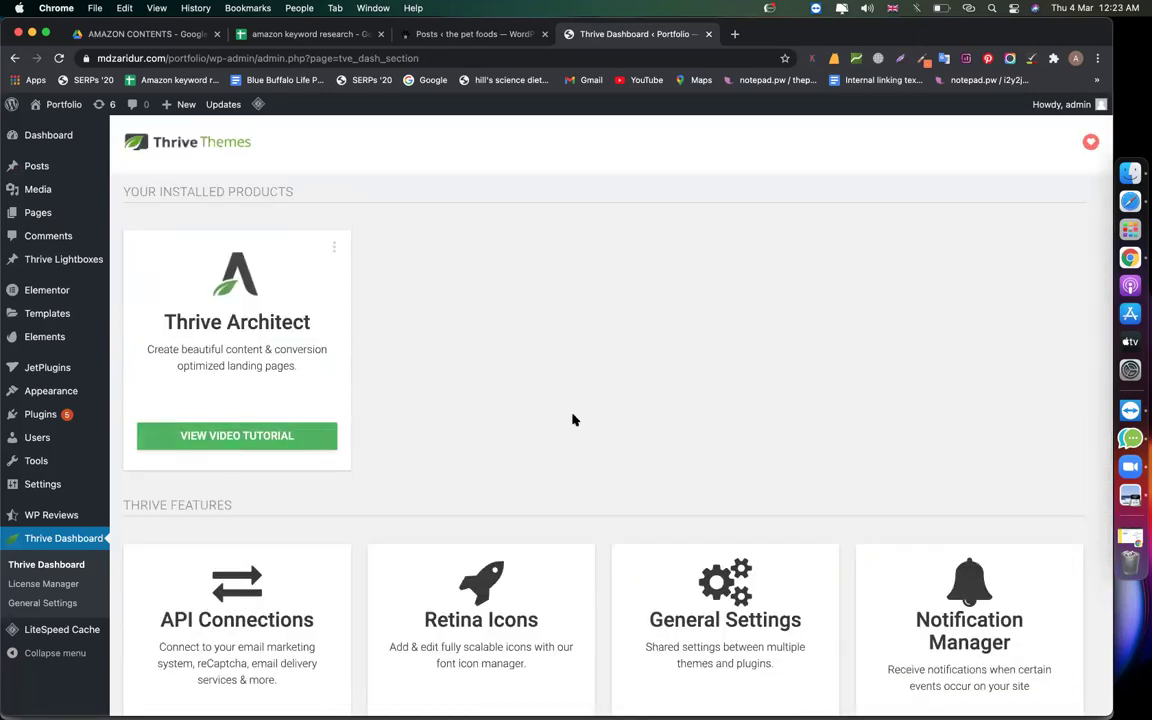
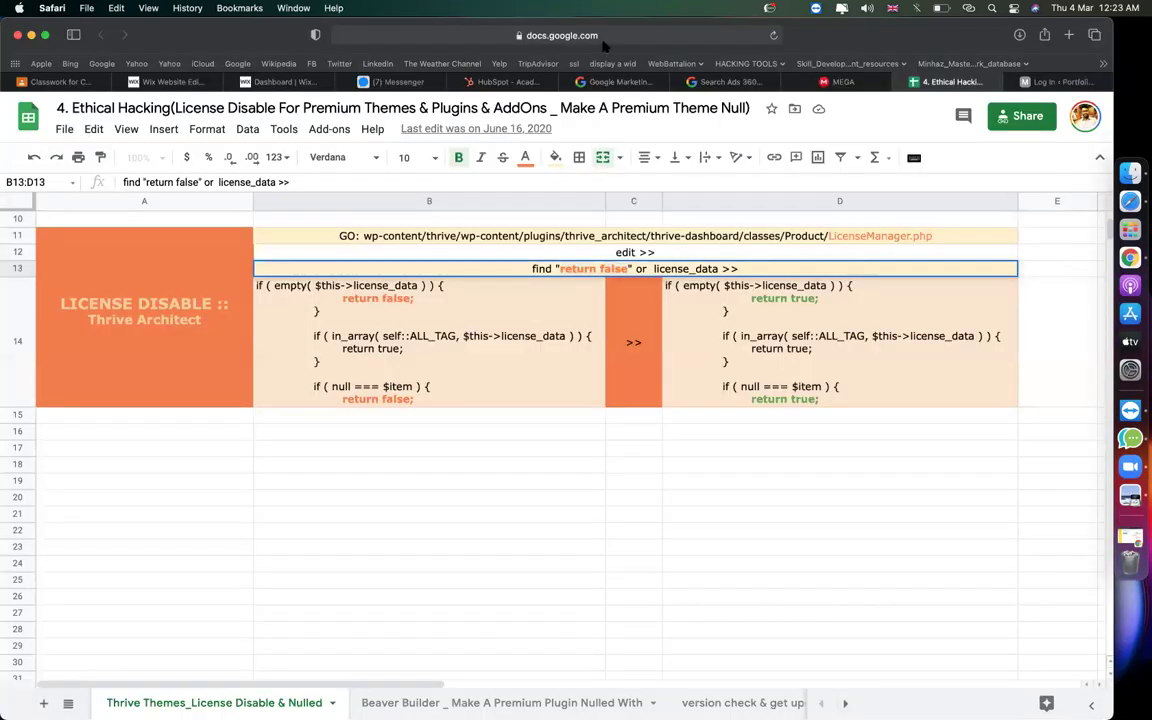
Step: Switch to Safari, look through the Google Classroom class list, and return to the Thrive Architect instructions spreadsheet
{"action": "left_click", "coordinate": [545, 38]}
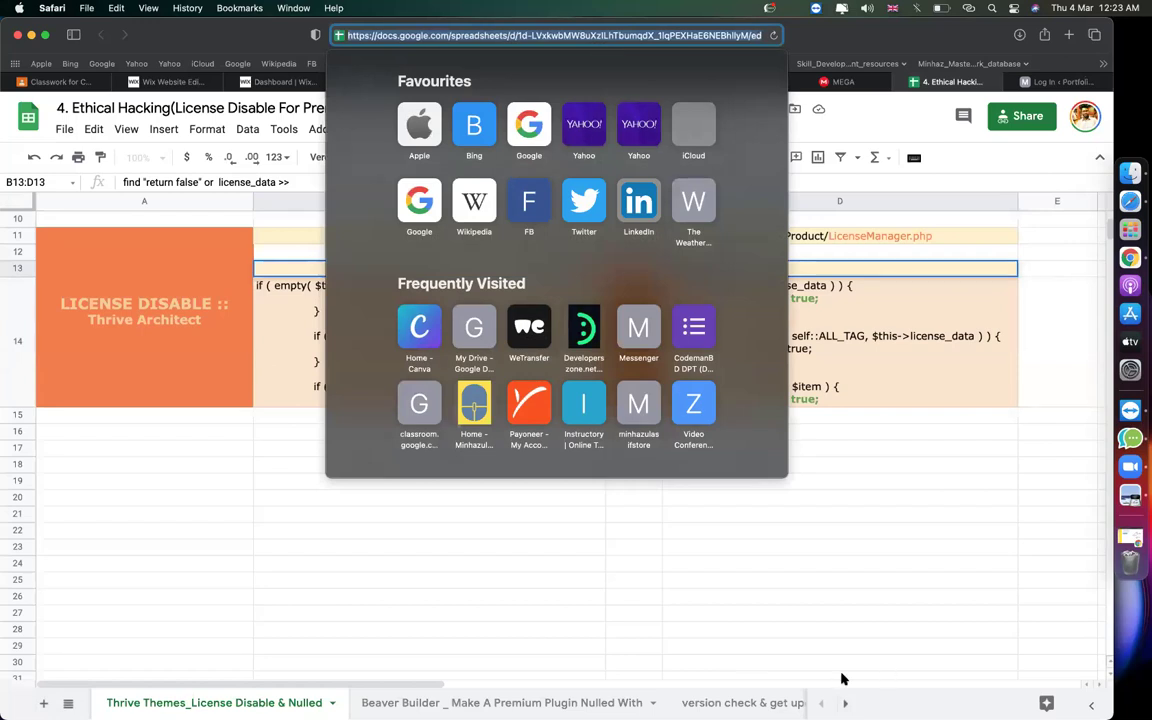
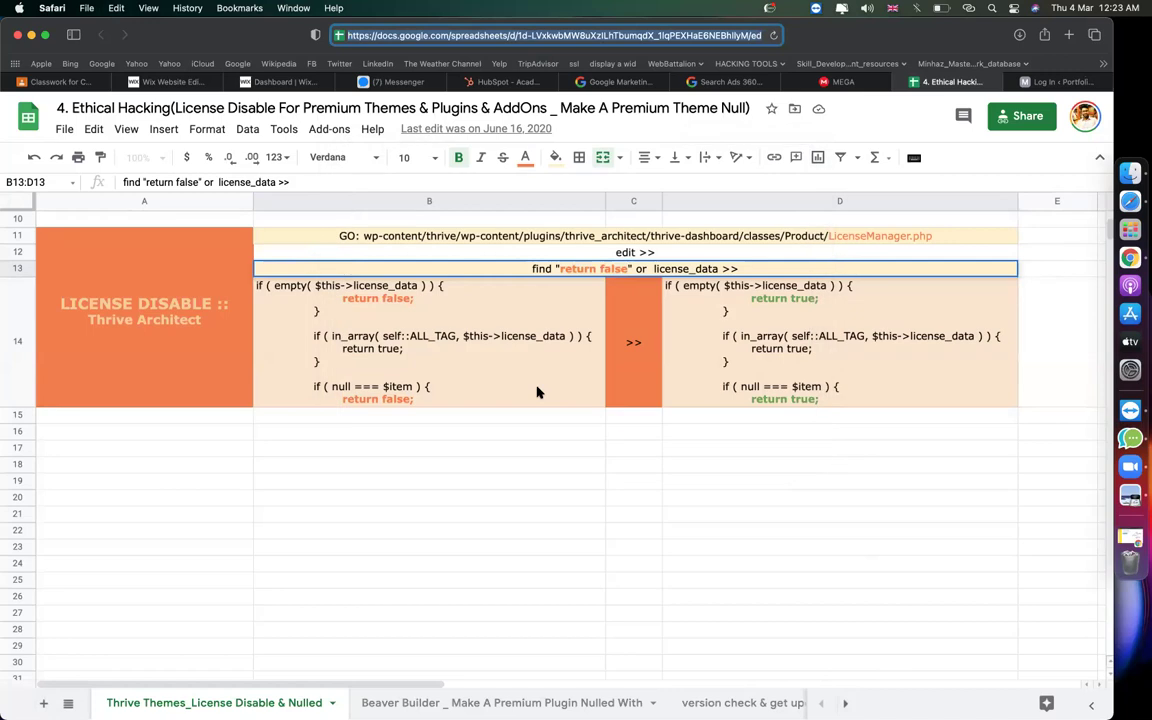
{"action": "left_click", "coordinate": [62, 81]}
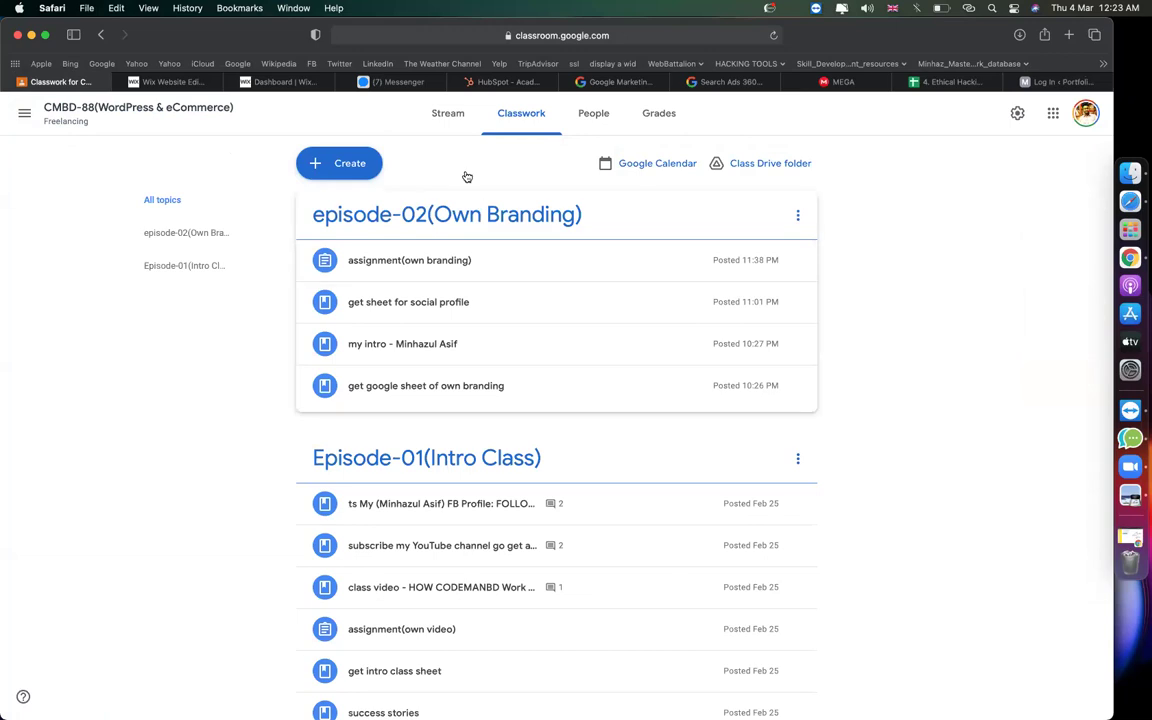
{"action": "left_click", "coordinate": [25, 125]}
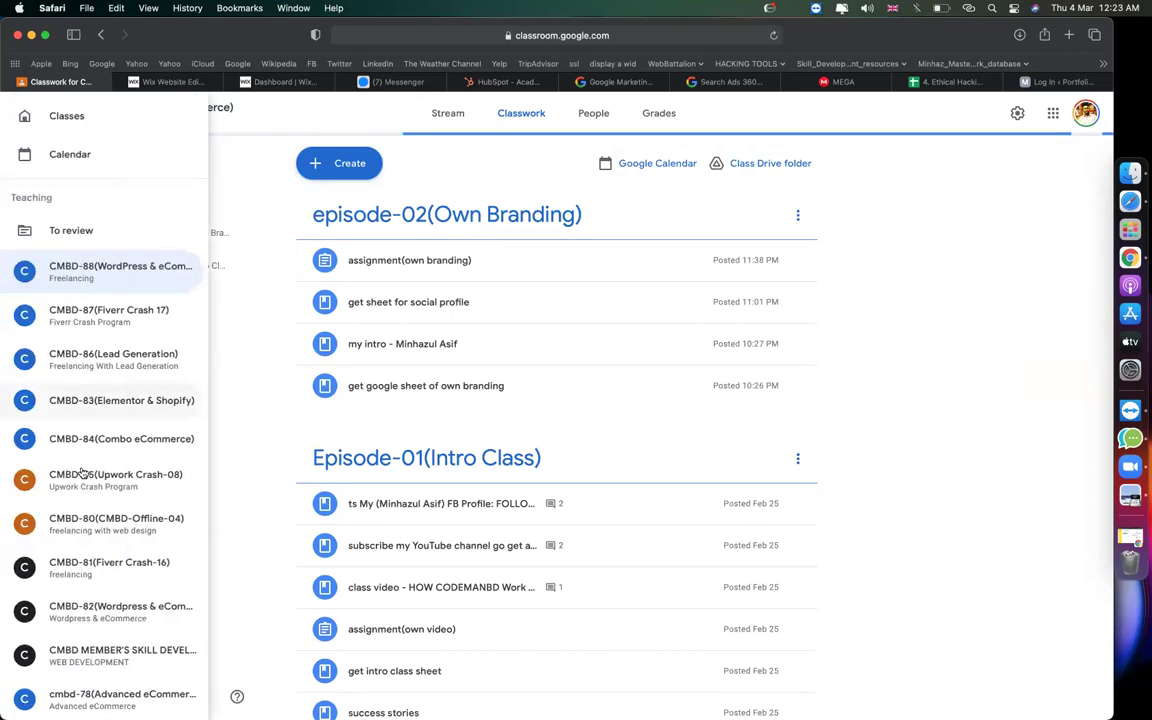
{"action": "scroll", "coordinate": [82, 400], "scroll_direction": "down", "scroll_amount": 3}
{"action": "left_click", "coordinate": [83, 460]}
{"action": "scroll", "coordinate": [83, 472], "scroll_direction": "down", "scroll_amount": 4}
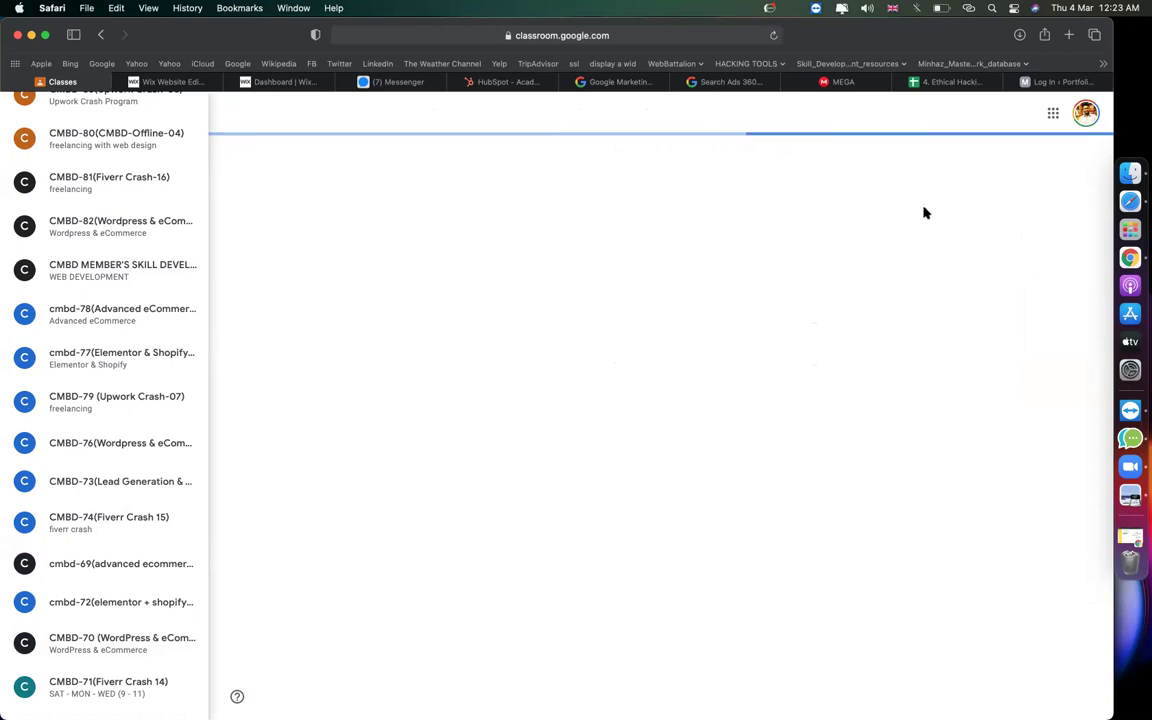
{"action": "left_click", "coordinate": [944, 84]}
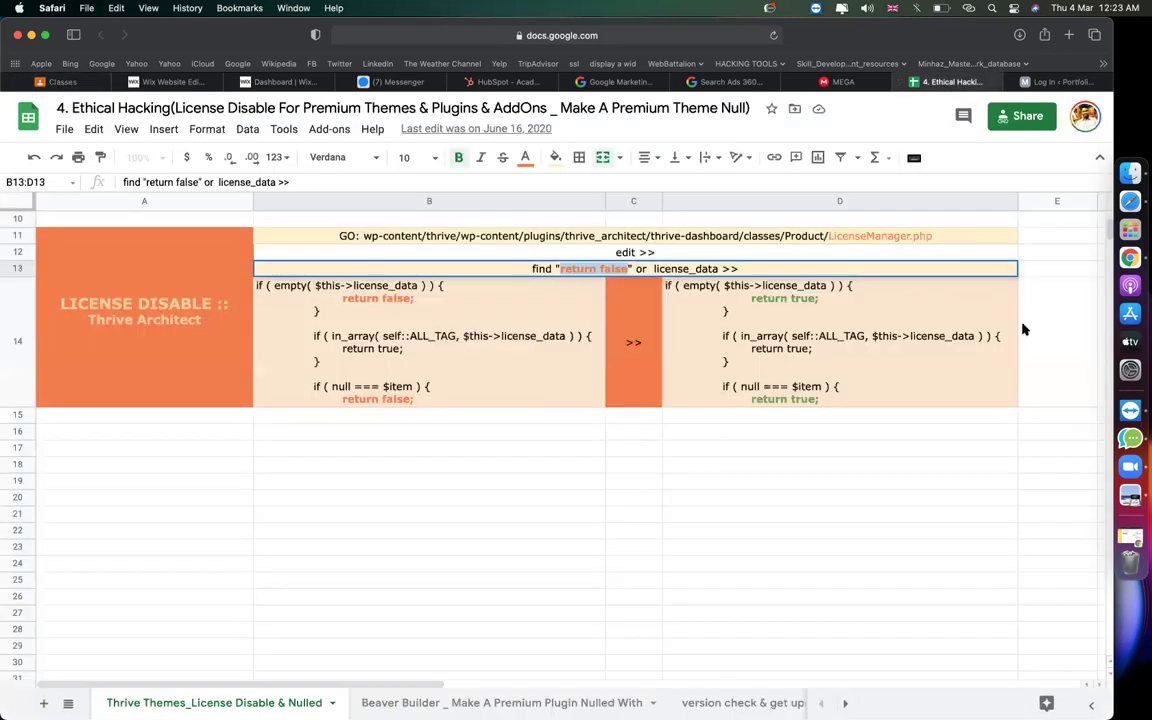
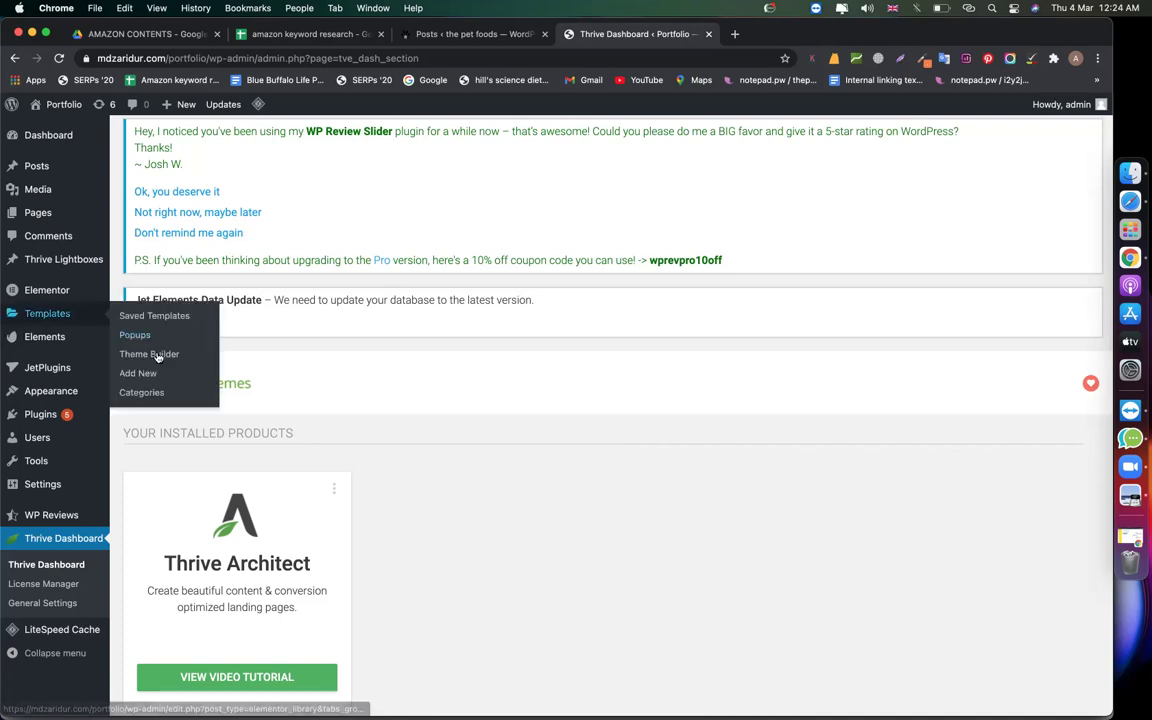
Step: Switch back to the WordPress admin in Chrome and start a new page from the Pages list
{"action": "scroll", "coordinate": [92, 555], "scroll_direction": "down", "scroll_amount": 2}
{"action": "scroll", "coordinate": [92, 555], "scroll_direction": "up", "scroll_amount": 2}
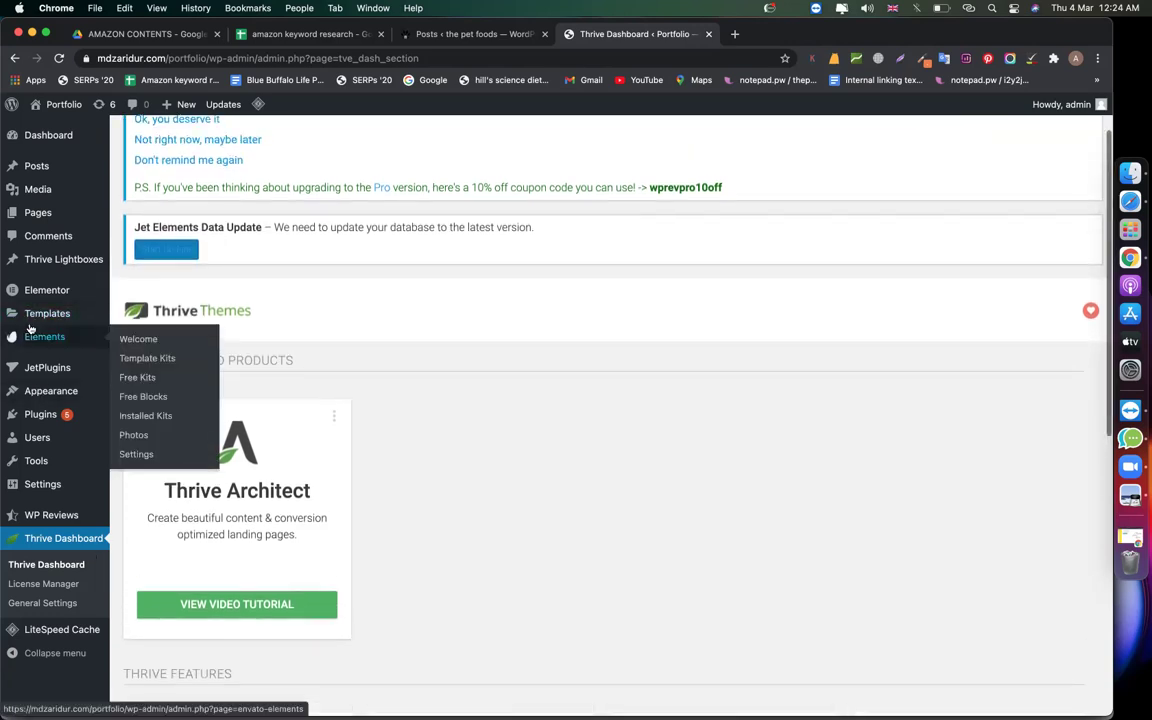
{"action": "mouse_move", "coordinate": [43, 212]}
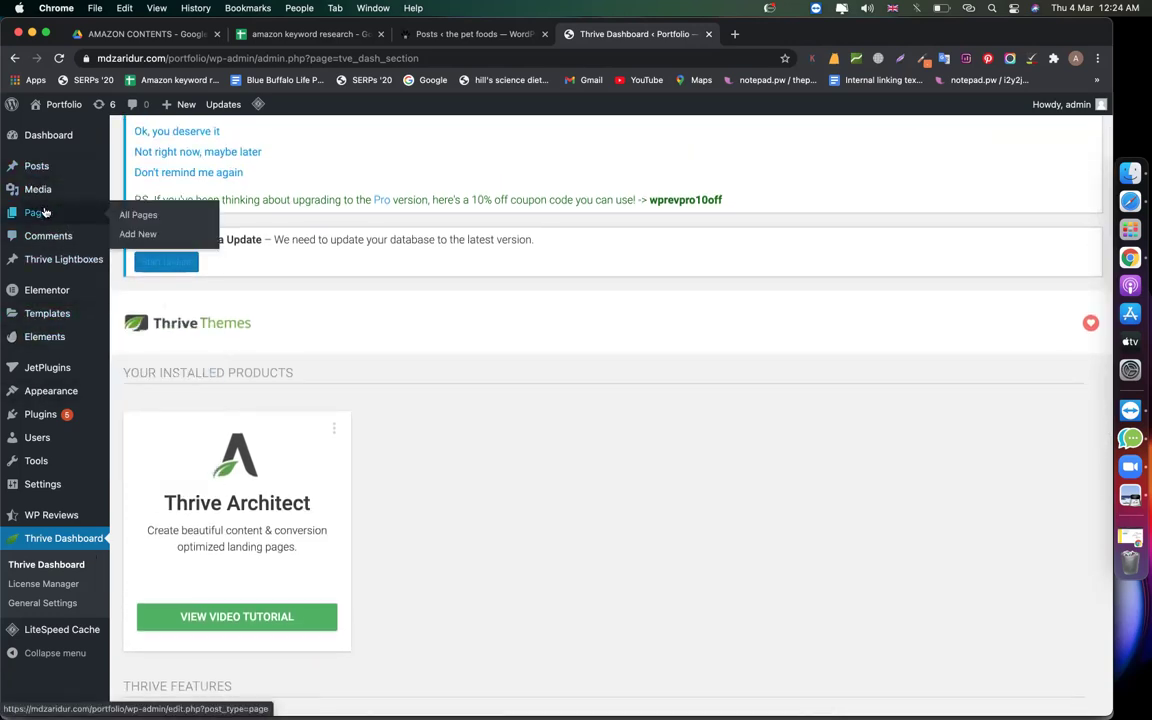
{"action": "left_click", "coordinate": [140, 215]}
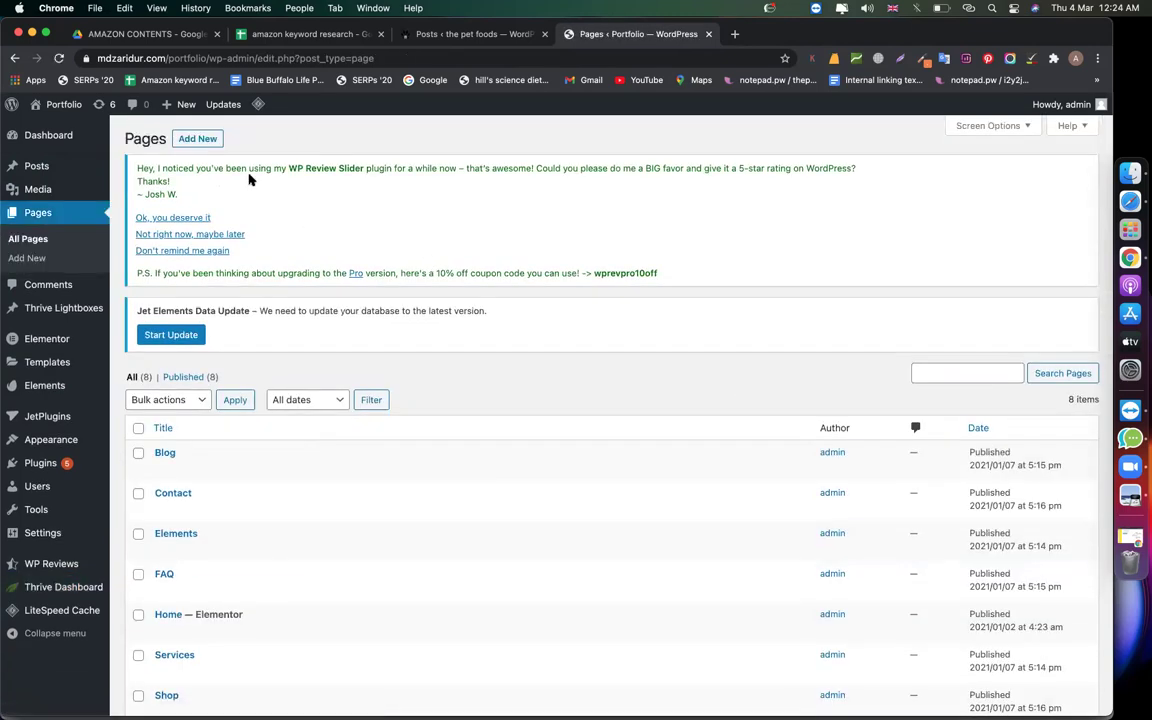
{"action": "left_click", "coordinate": [200, 143]}
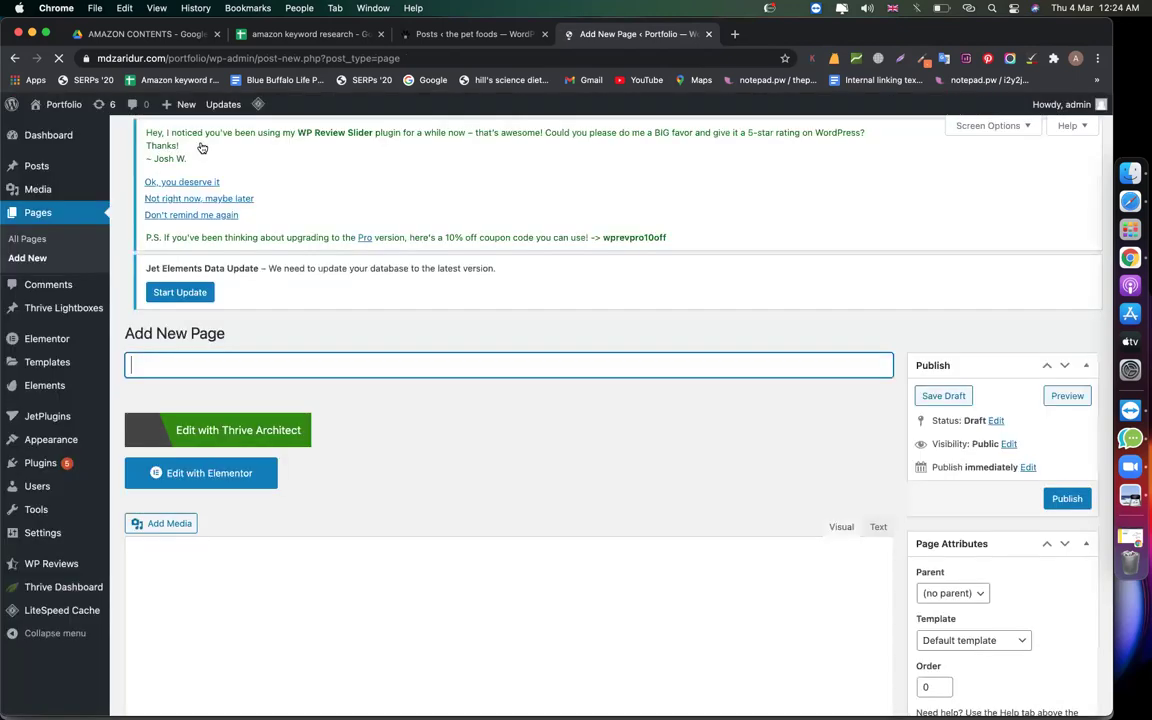
Step: Publish the new page with the title "landing" and open it in the Thrive Architect editor
{"action": "type", "text": "I"}
{"action": "type", "text": "anding"}
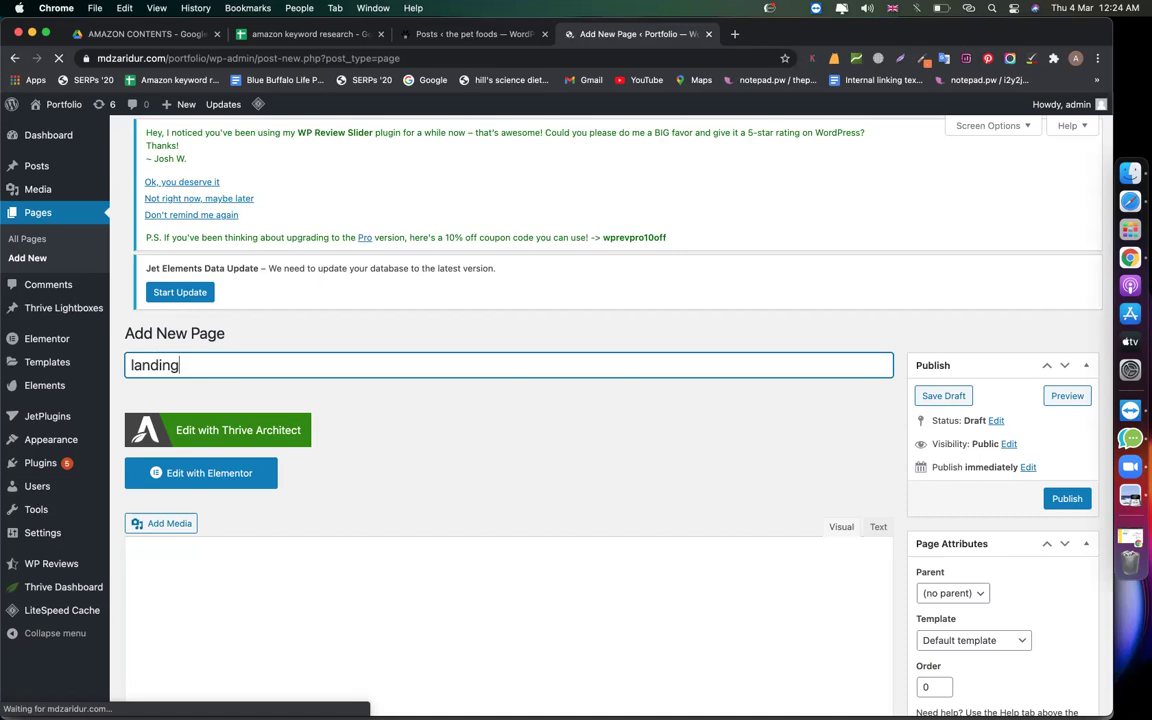
{"action": "left_click", "coordinate": [557, 438]}
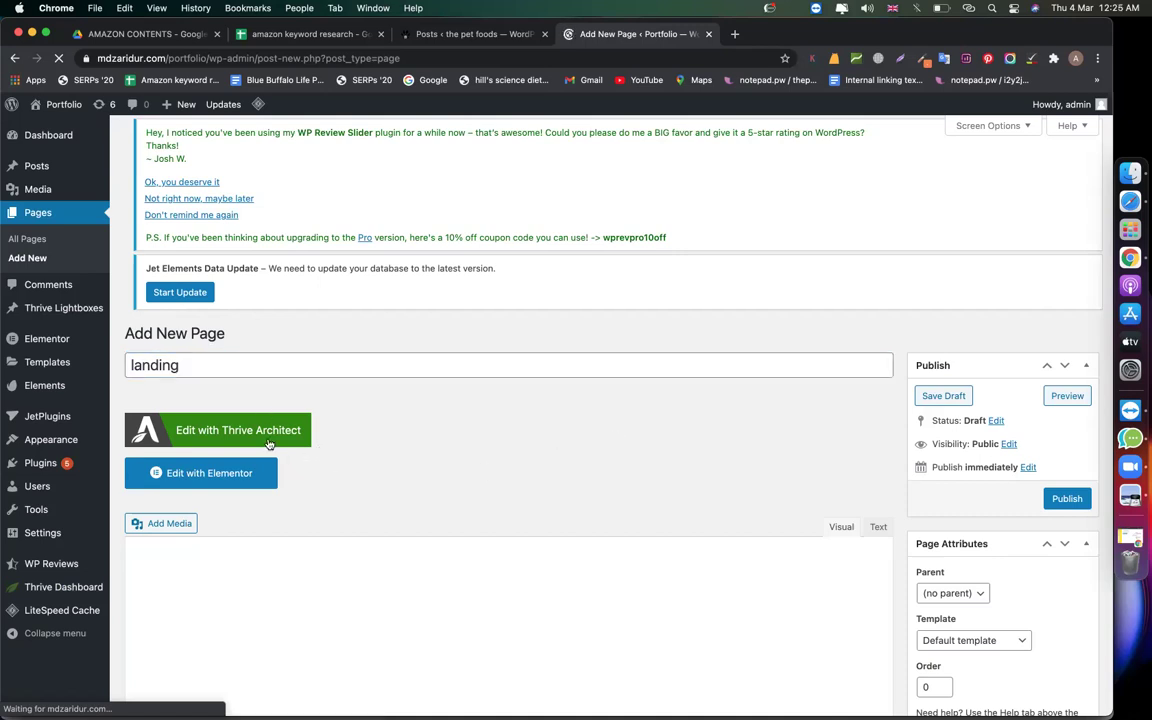
{"action": "left_click", "coordinate": [1045, 505]}
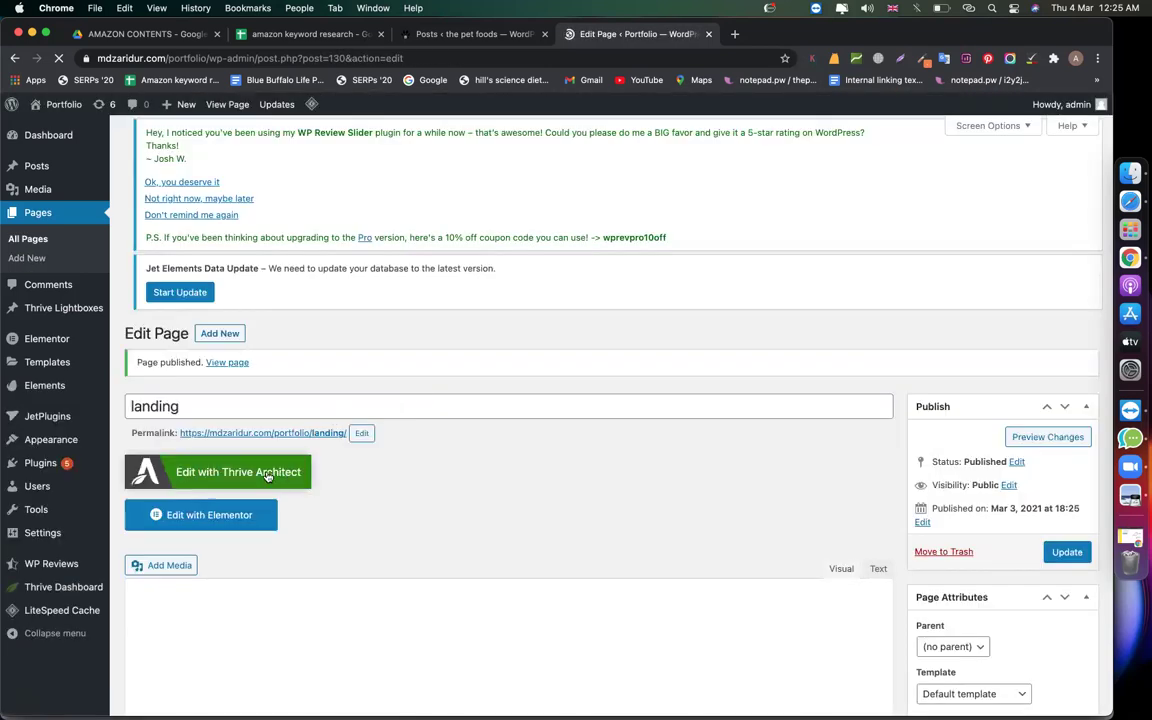
{"action": "left_click", "coordinate": [266, 476]}
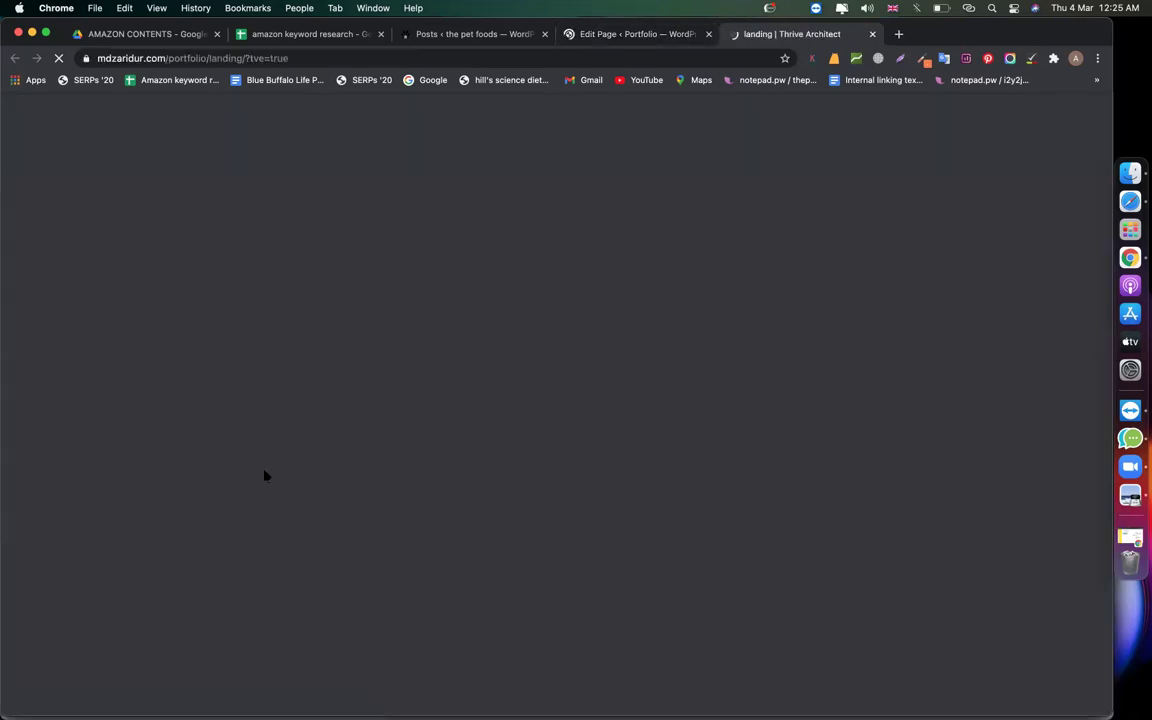
Step: Open Fiverr in a new browser tab and search its services for "thrive"
{"action": "left_click", "coordinate": [899, 34]}
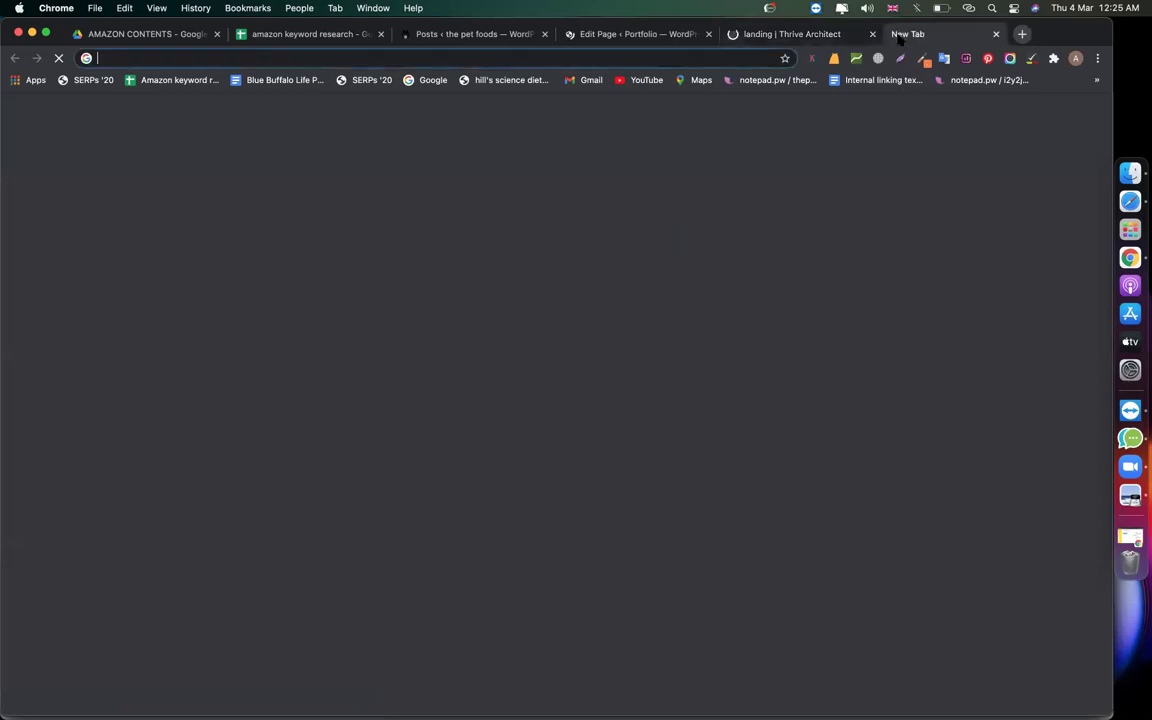
{"action": "type", "text": "fiverr"}
{"action": "key", "text": "Return"}
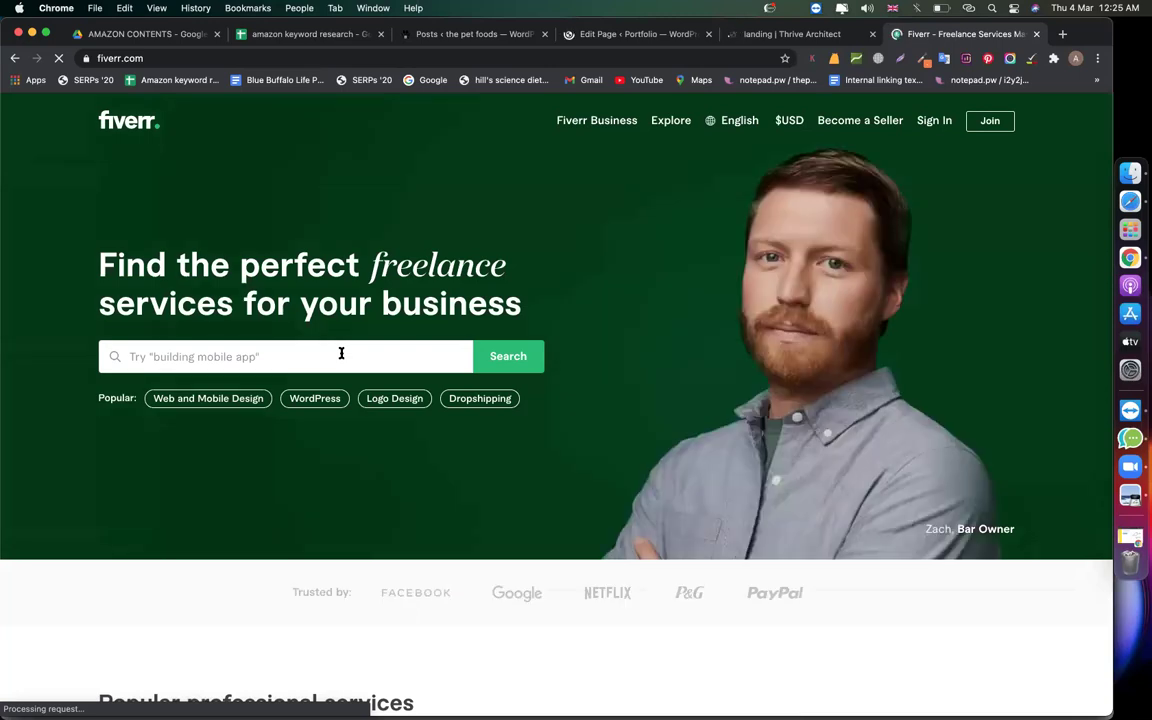
{"action": "scroll", "coordinate": [339, 355], "scroll_direction": "down", "scroll_amount": 10}
{"action": "scroll", "coordinate": [339, 494], "scroll_direction": "up", "scroll_amount": 5}
{"action": "left_click", "coordinate": [281, 120]}
{"action": "type", "text": "thrive"}
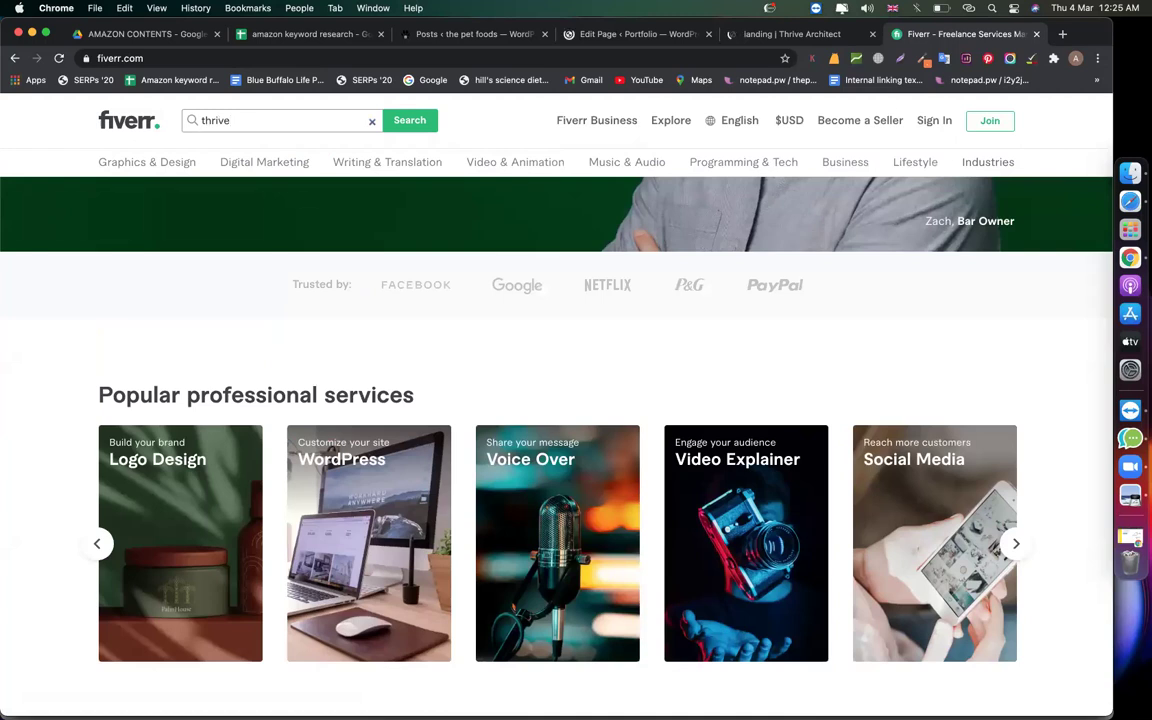
{"action": "key", "text": "Return"}
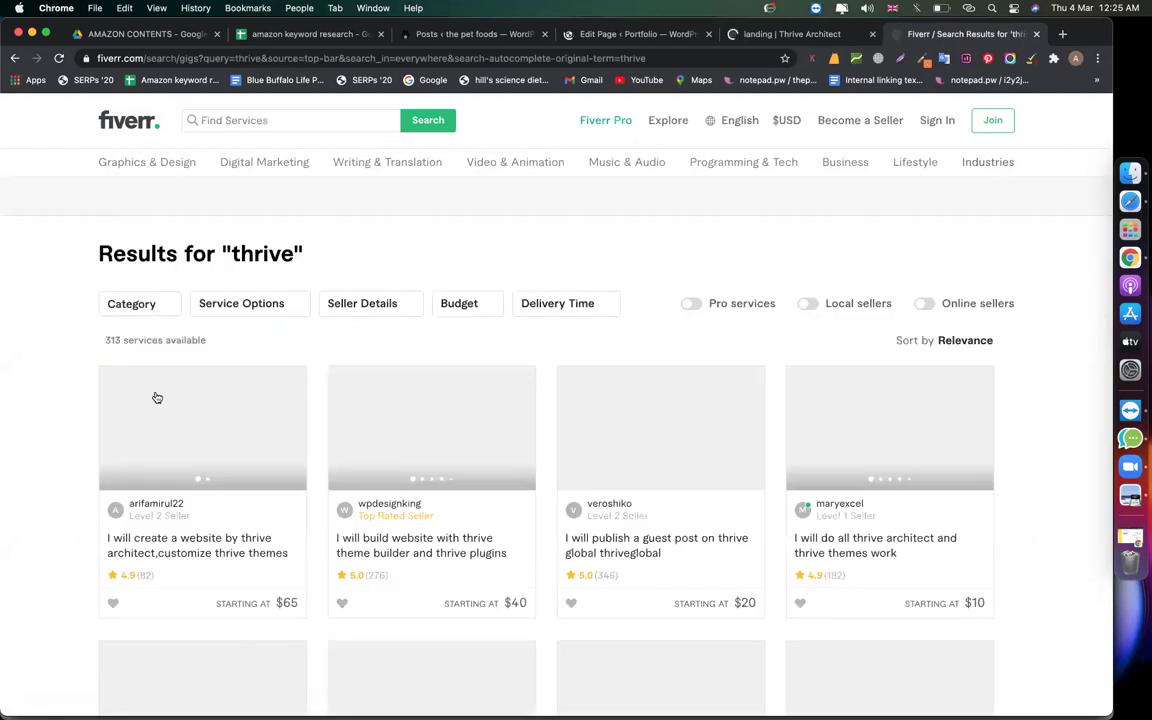
Step: Refine the Fiverr search to the suggested term "thrive architect"
{"action": "left_click", "coordinate": [272, 121]}
{"action": "type", "text": "buil"}
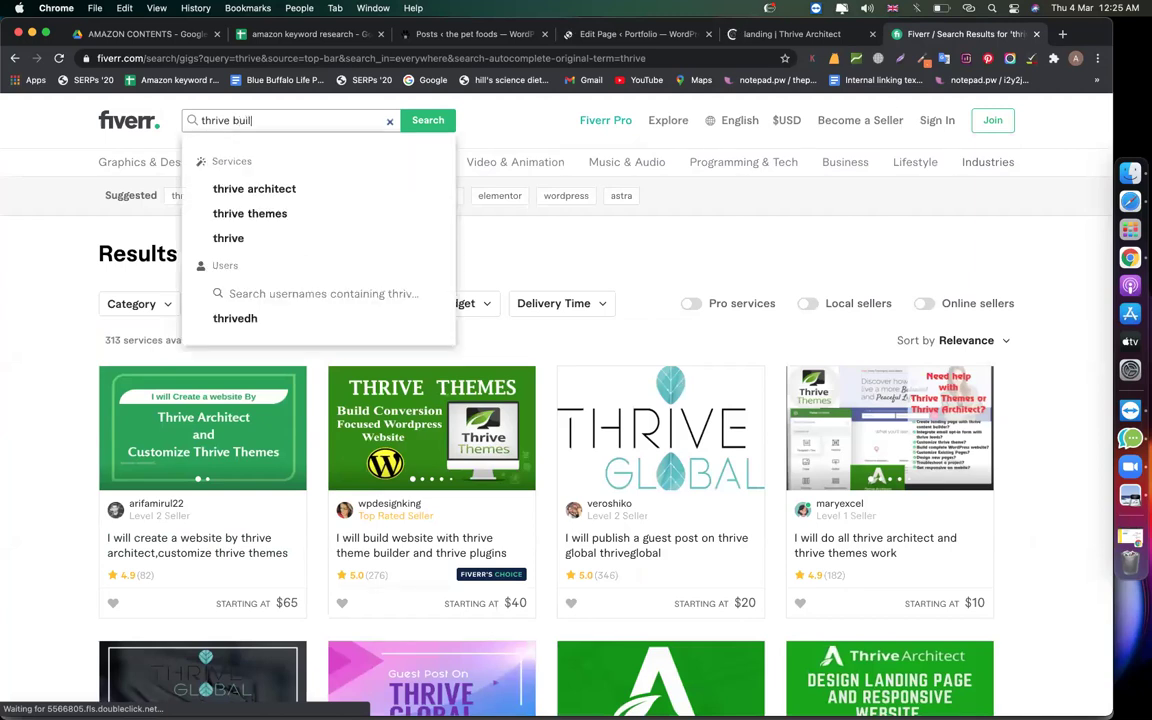
{"action": "left_click", "coordinate": [242, 188]}
{"action": "key", "text": "BackSpace"}
{"action": "key", "text": "BackSpace"}
{"action": "key", "text": "BackSpace"}
{"action": "left_click", "coordinate": [300, 190]}
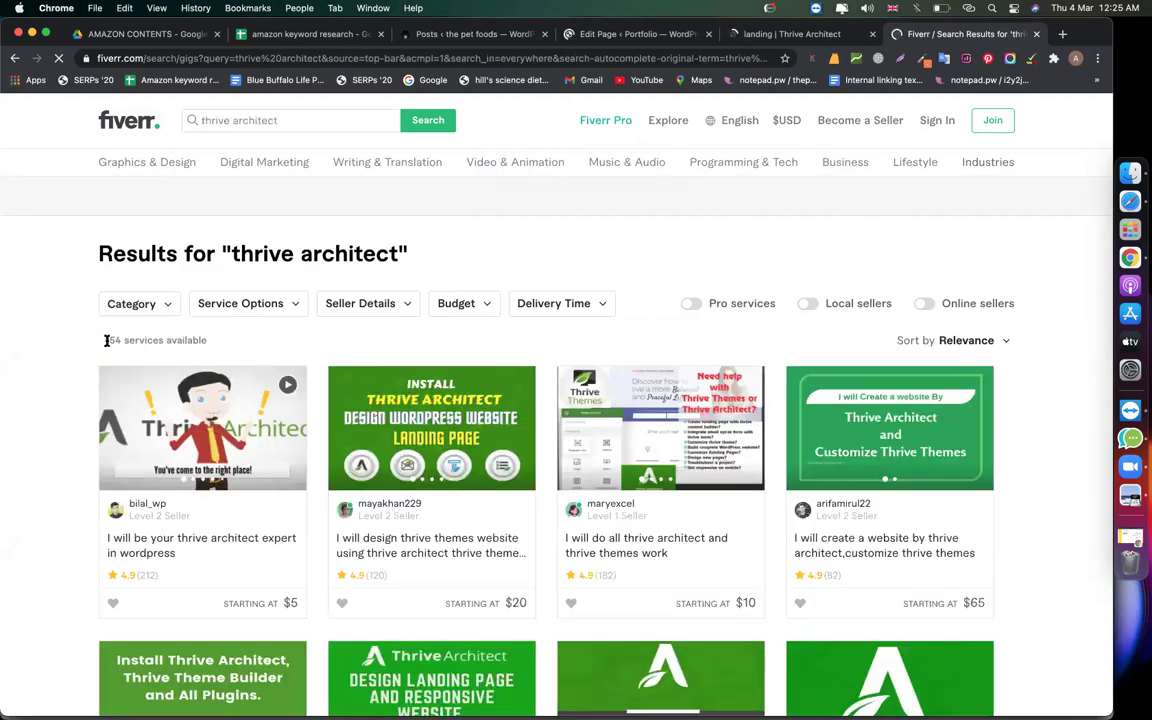
Step: Examine the Thrive Architect gigs and their prices on Fiverr, checking the landing page editor's loading in between
{"action": "scroll", "coordinate": [90, 430], "scroll_direction": "down", "scroll_amount": 5}
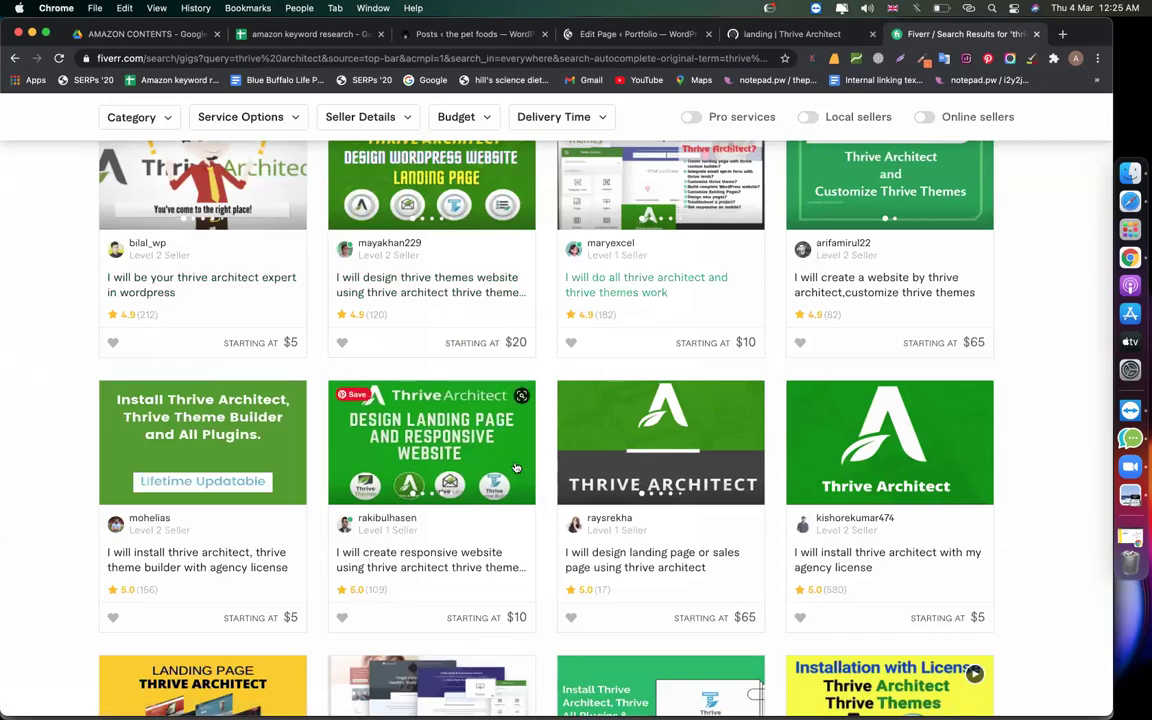
{"action": "scroll", "coordinate": [514, 465], "scroll_direction": "down", "scroll_amount": 6}
{"action": "scroll", "coordinate": [516, 465], "scroll_direction": "down", "scroll_amount": 4}
{"action": "scroll", "coordinate": [514, 468], "scroll_direction": "up", "scroll_amount": 2}
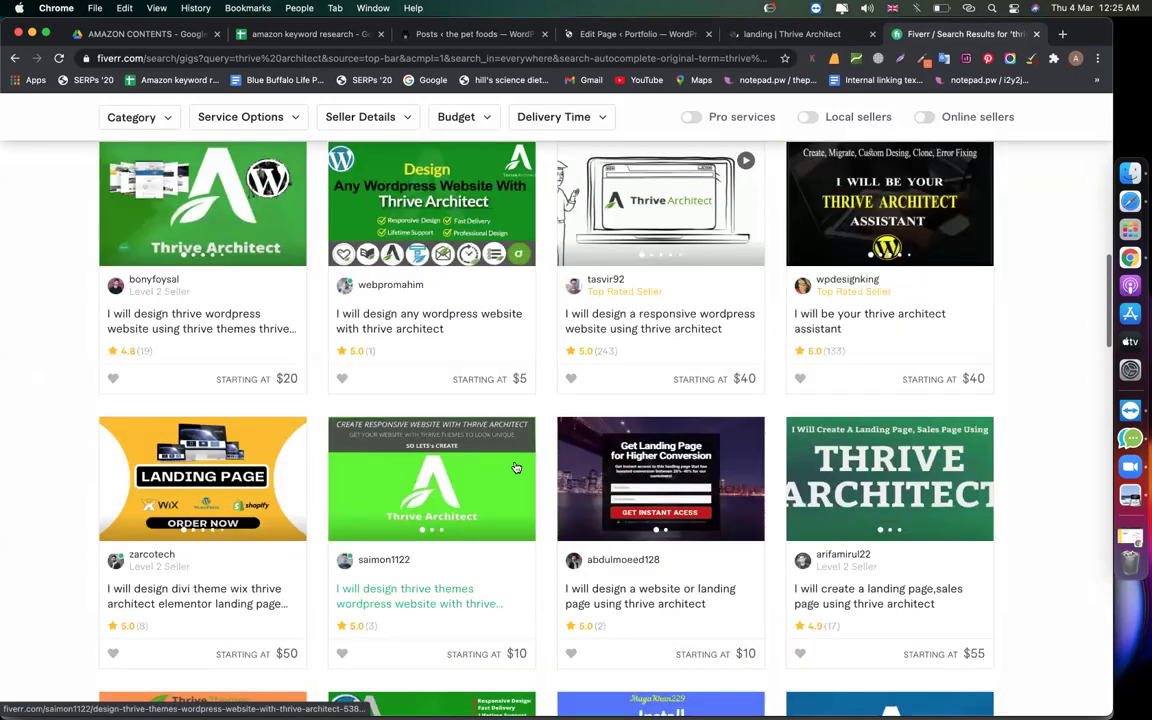
{"action": "scroll", "coordinate": [476, 462], "scroll_direction": "up", "scroll_amount": 2}
{"action": "scroll", "coordinate": [797, 354], "scroll_direction": "down", "scroll_amount": 7}
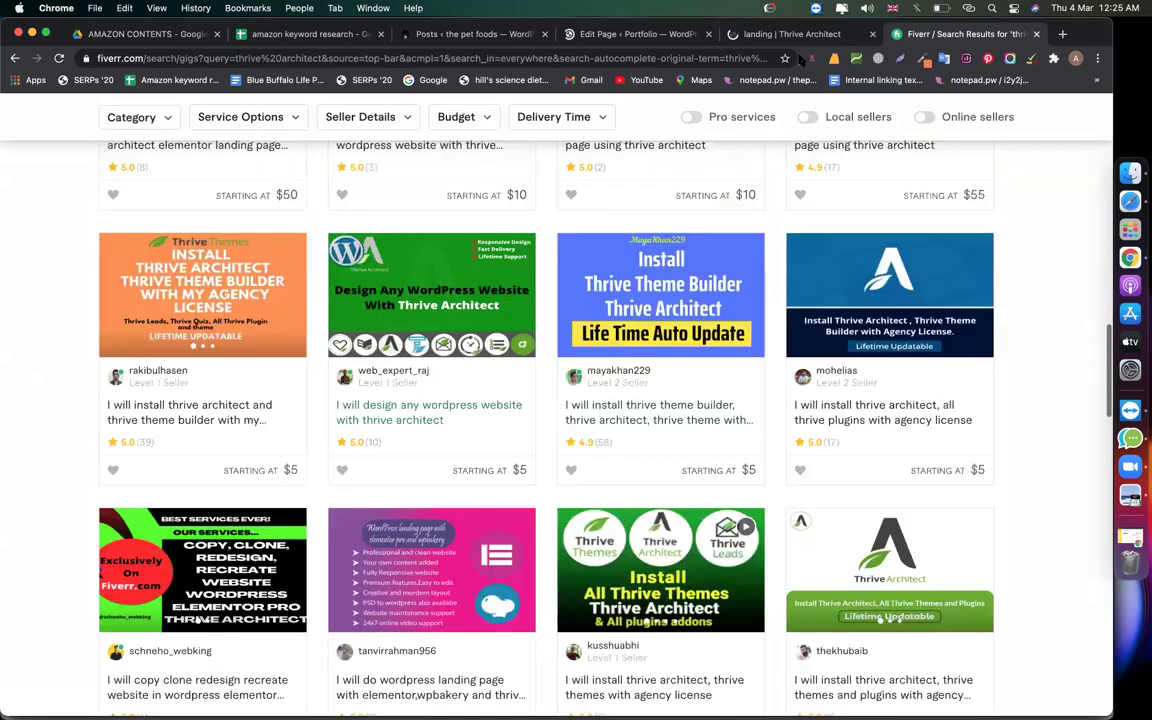
{"action": "key", "text": "ctrl+shift+Tab"}
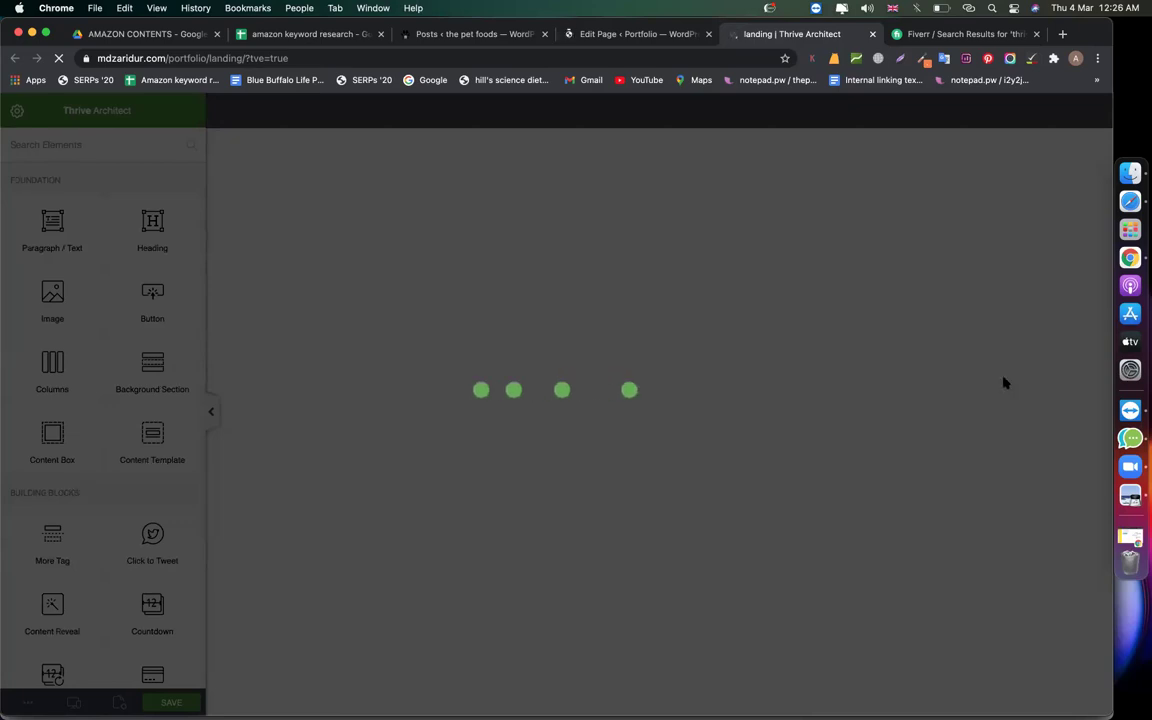
{"action": "left_click", "coordinate": [990, 34]}
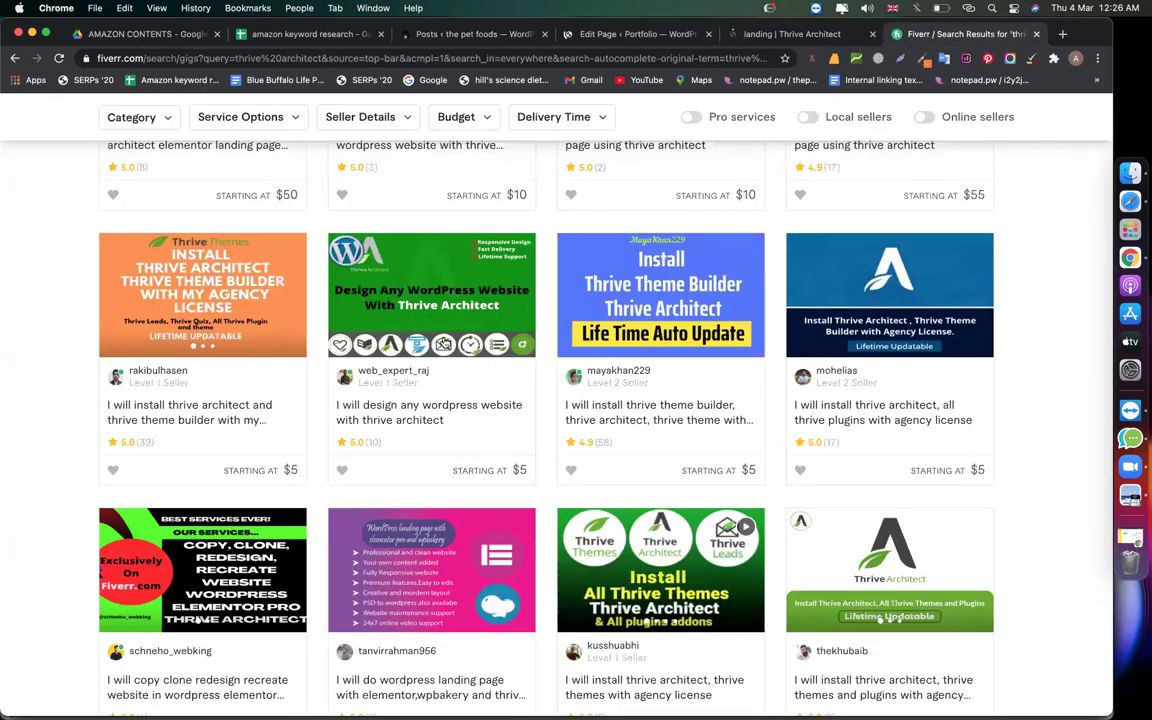
{"action": "scroll", "coordinate": [248, 484], "scroll_direction": "up", "scroll_amount": 1}
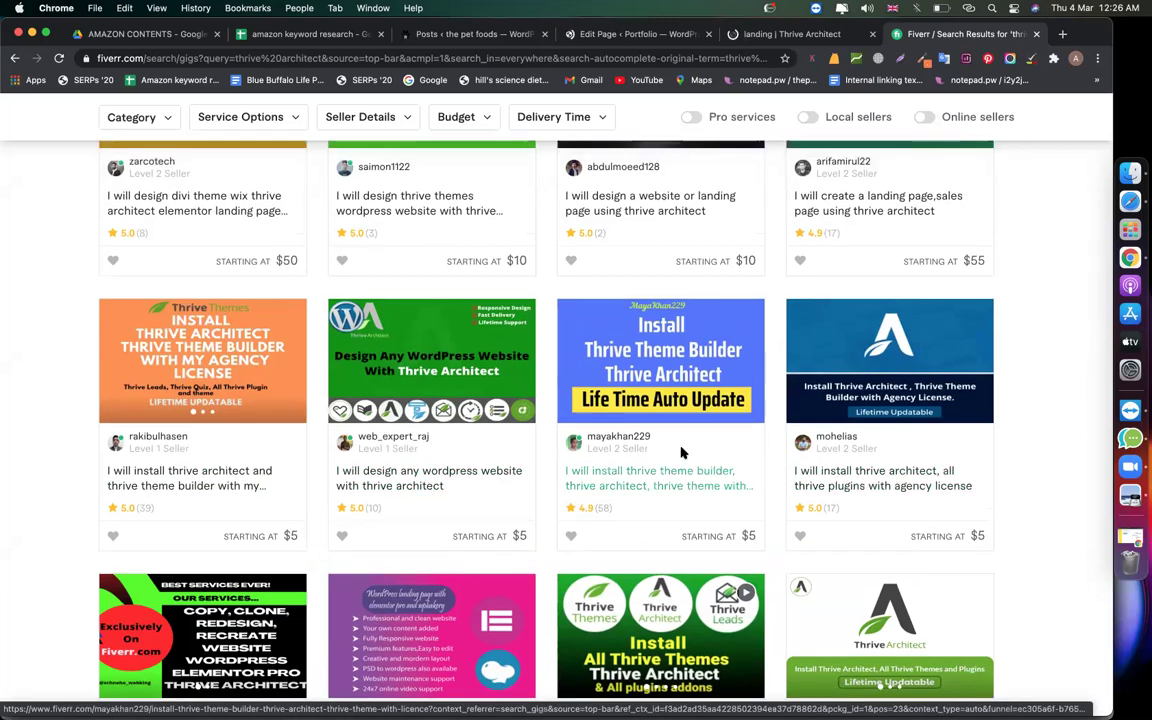
Step: Review the remaining Thrive Architect gigs on Fiverr, then return to the landing page editor
{"action": "scroll", "coordinate": [681, 452], "scroll_direction": "up", "scroll_amount": 3}
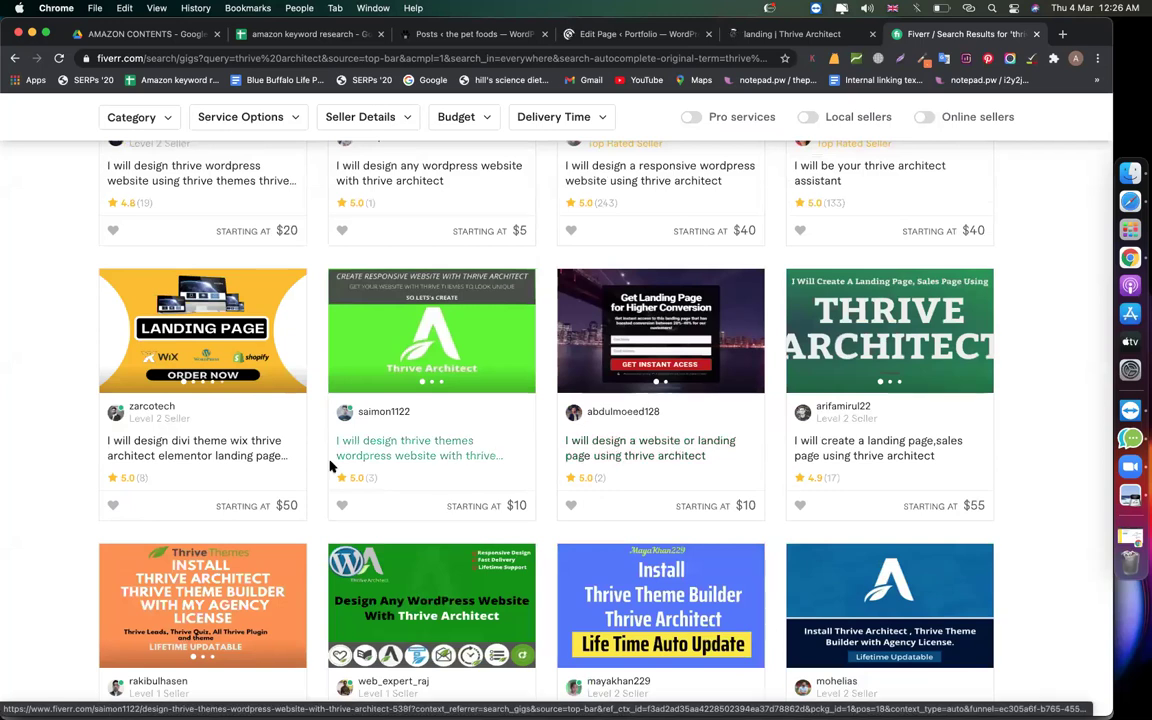
{"action": "scroll", "coordinate": [147, 459], "scroll_direction": "up", "scroll_amount": 2}
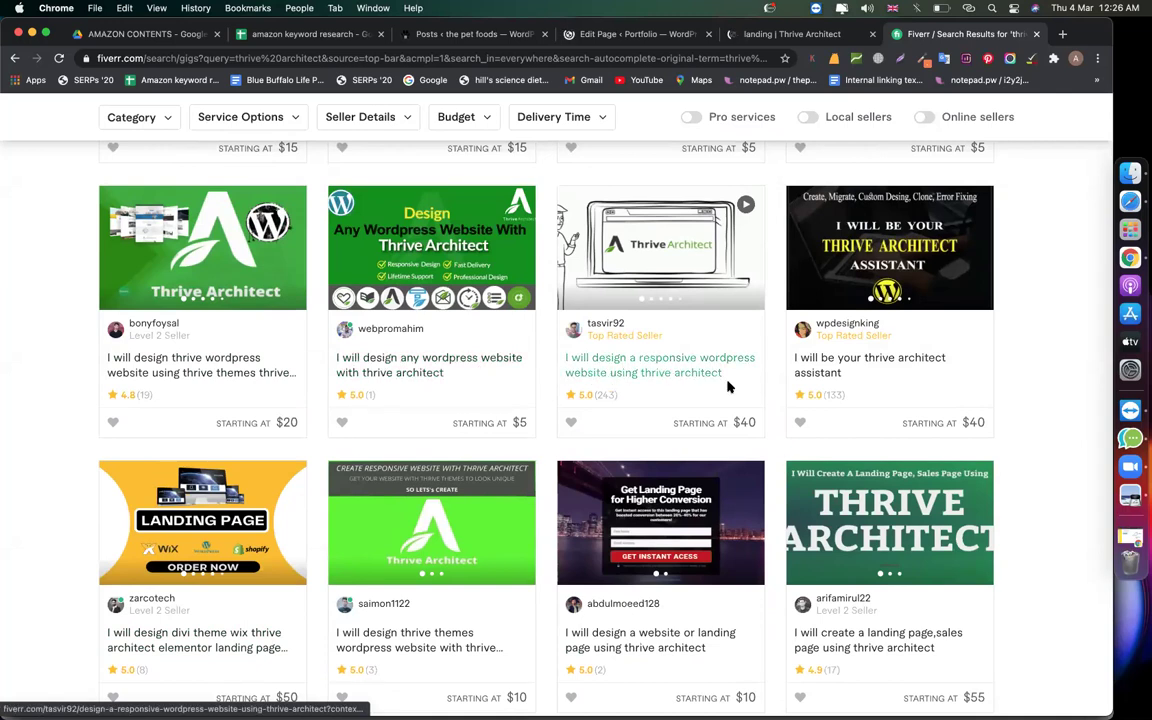
{"action": "left_click", "coordinate": [745, 33]}
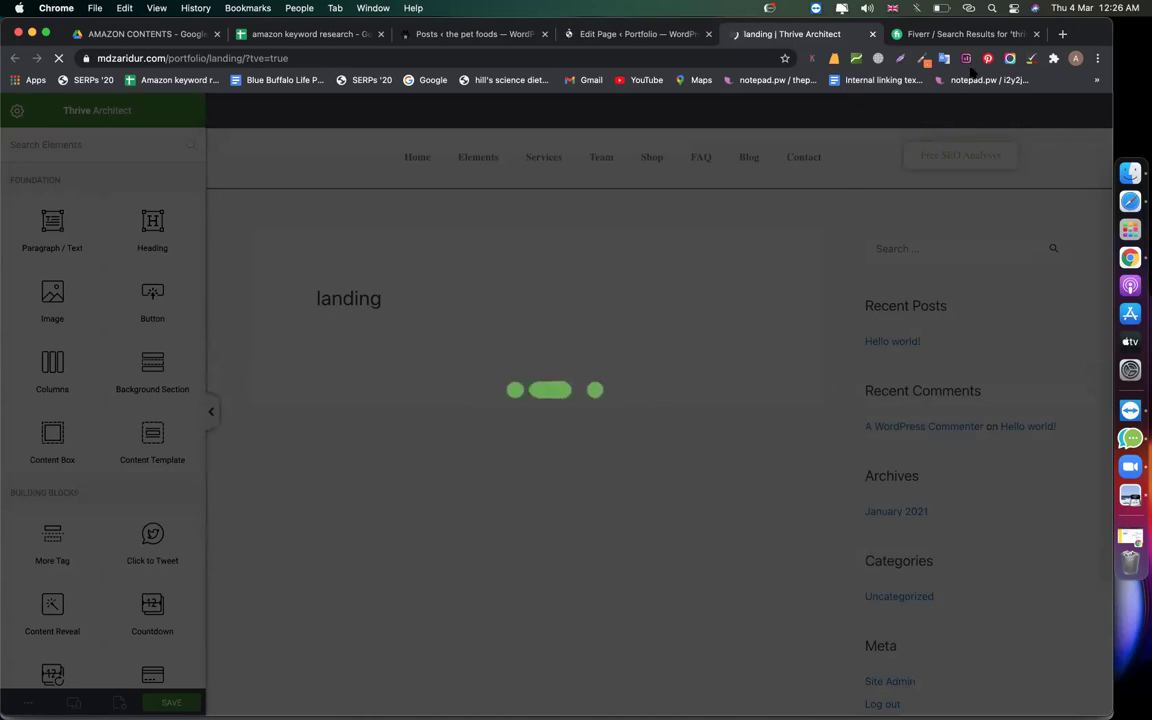
Step: Switch to Safari, copy the Ethical Hacking spreadsheet's link, and open the classwork of the CMBD-70 (WordPress & eCommerce) class in Google Classroom
{"action": "left_click", "coordinate": [1119, 209]}
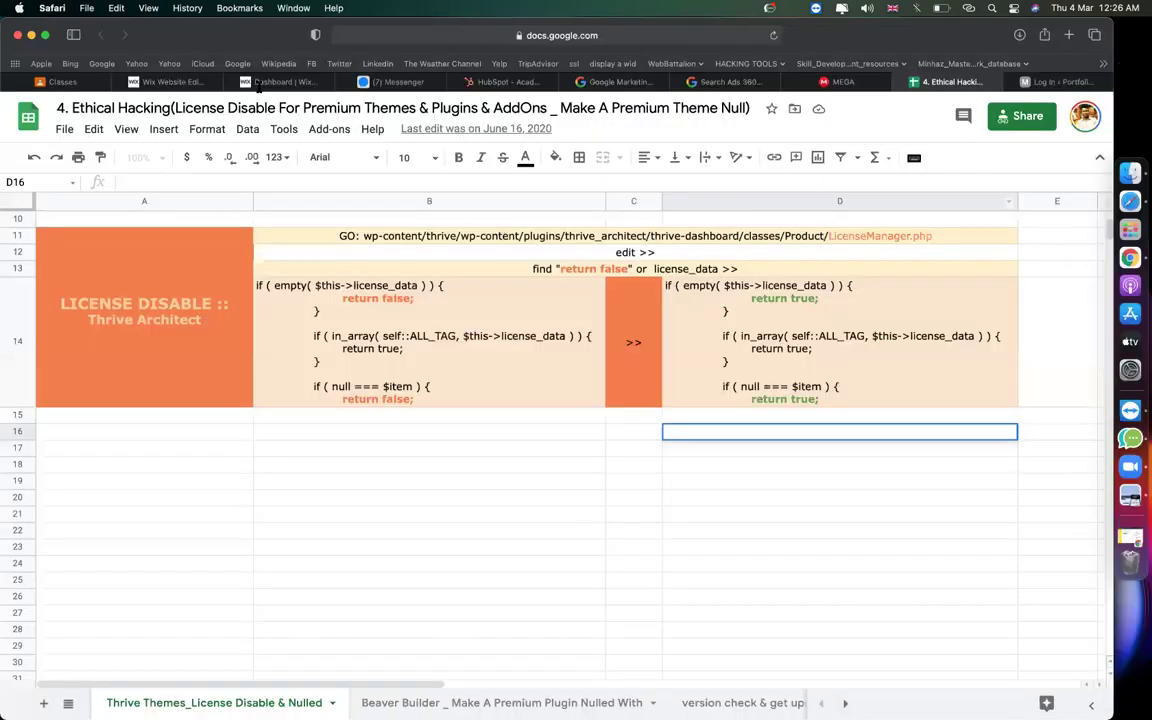
{"action": "left_click", "coordinate": [675, 36]}
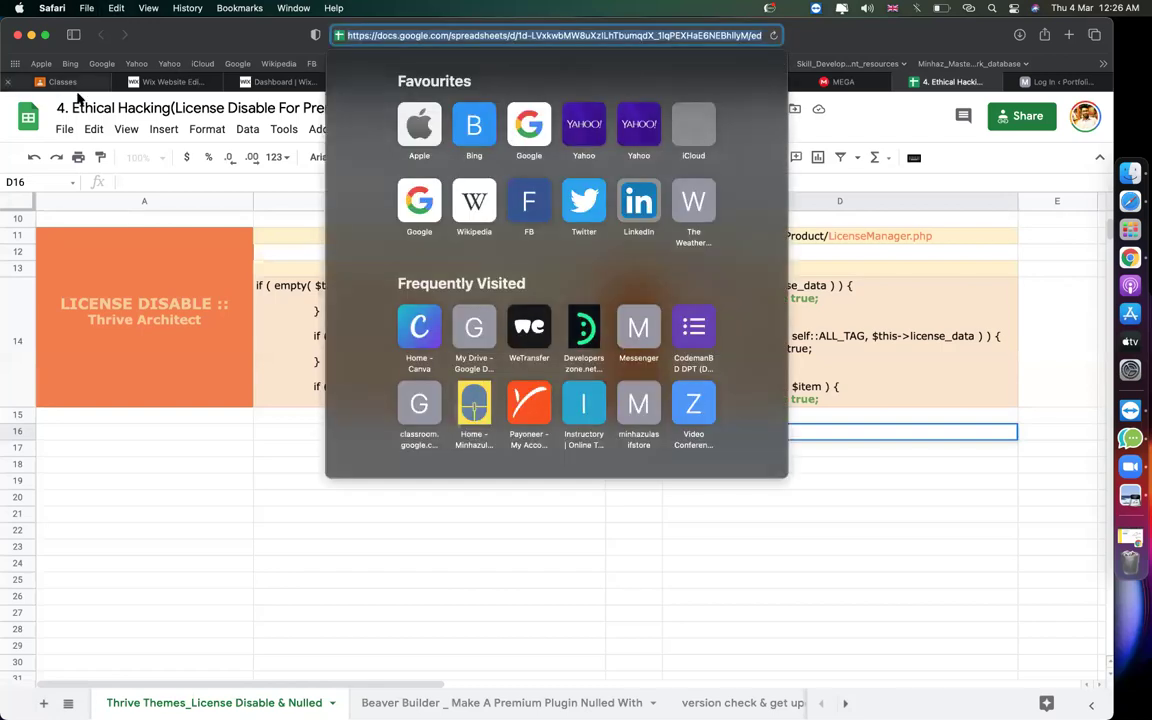
{"action": "left_click", "coordinate": [70, 86]}
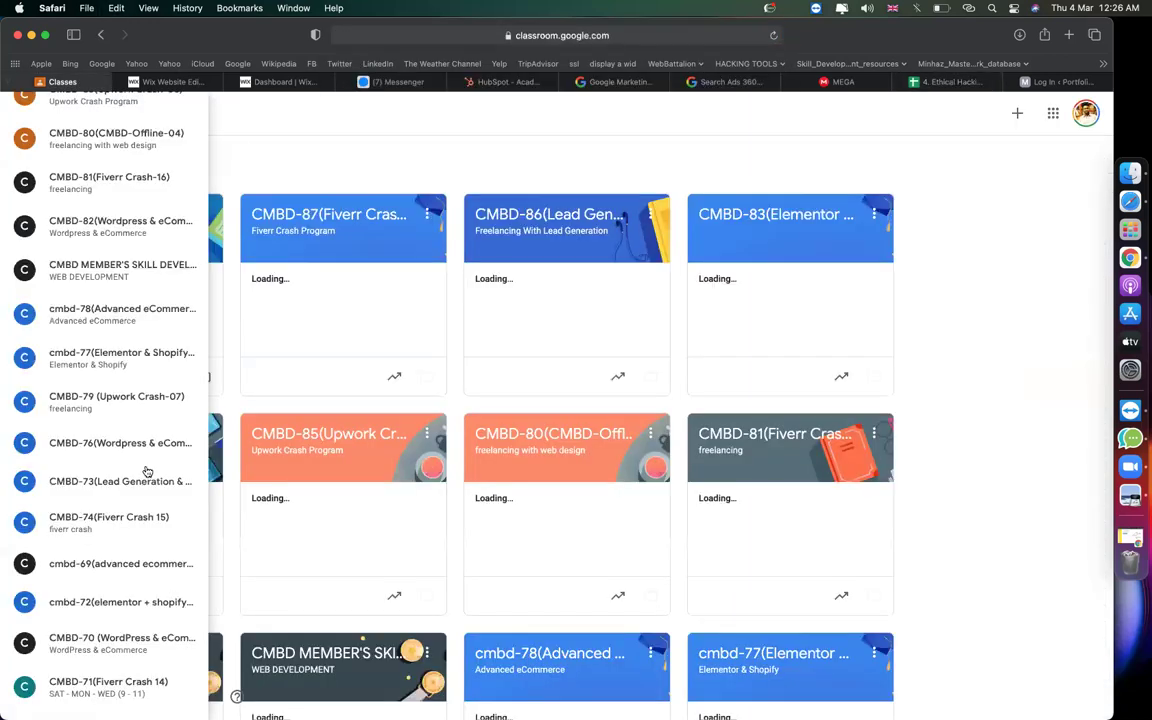
{"action": "left_click", "coordinate": [140, 640]}
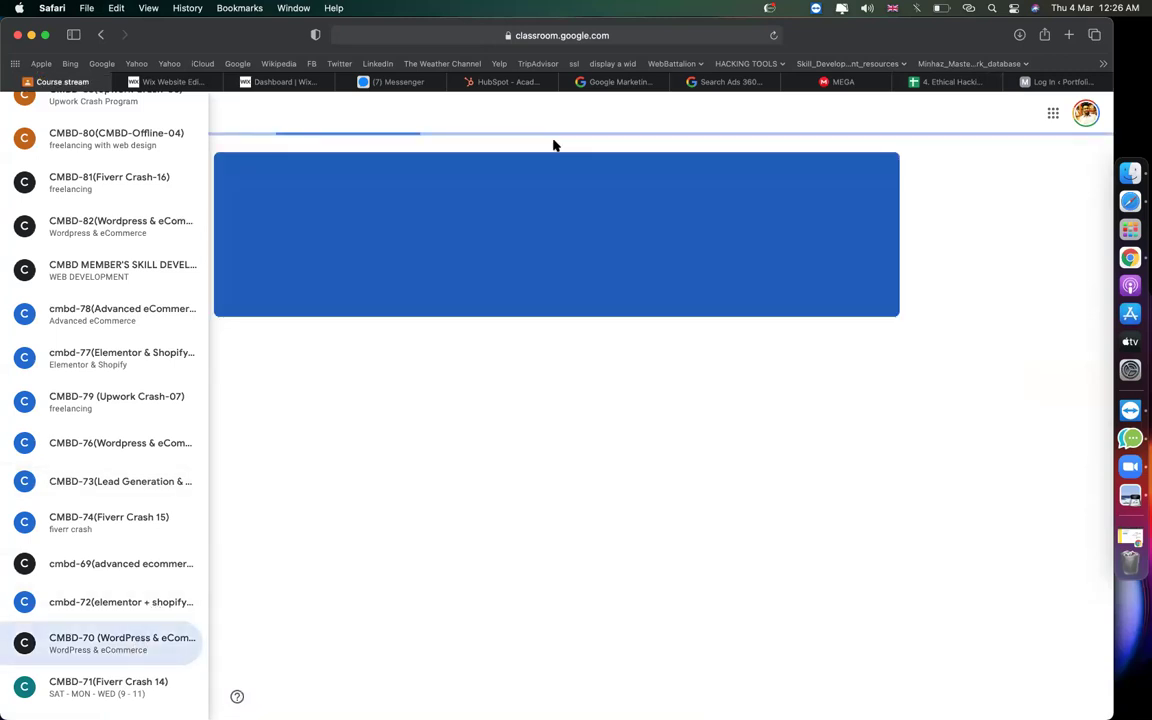
{"action": "left_click", "coordinate": [522, 122]}
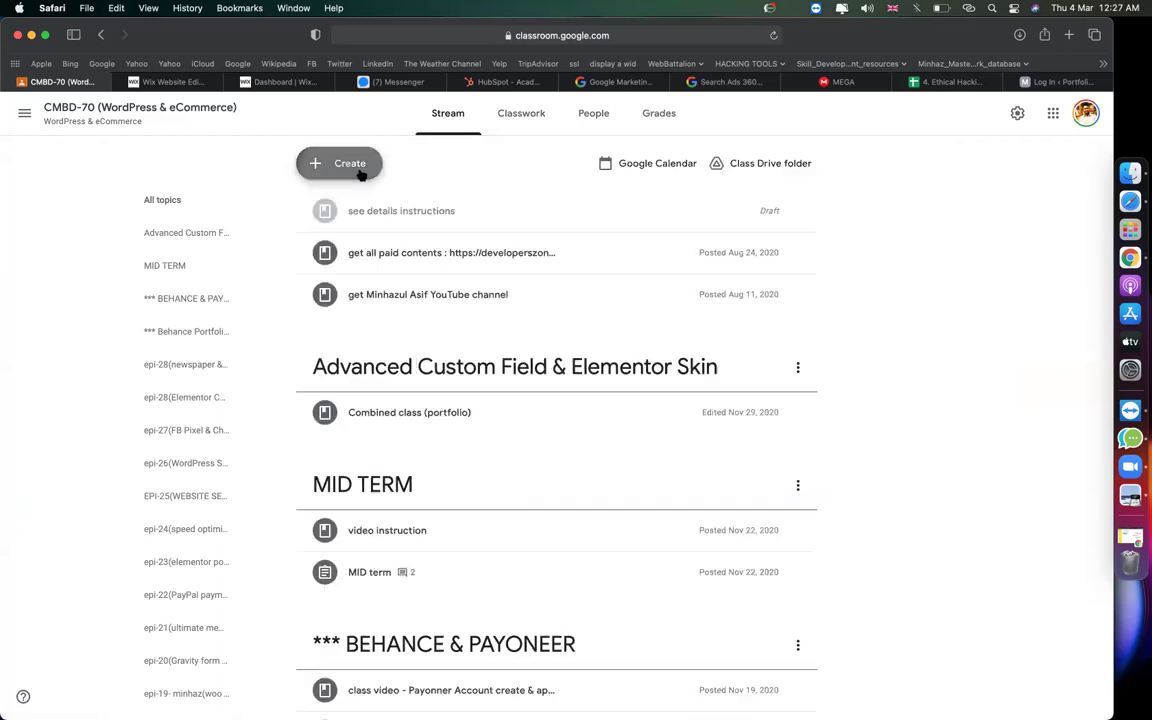
Step: Create a classwork topic named "epi-33(Thrive architect)"
{"action": "left_click", "coordinate": [361, 175]}
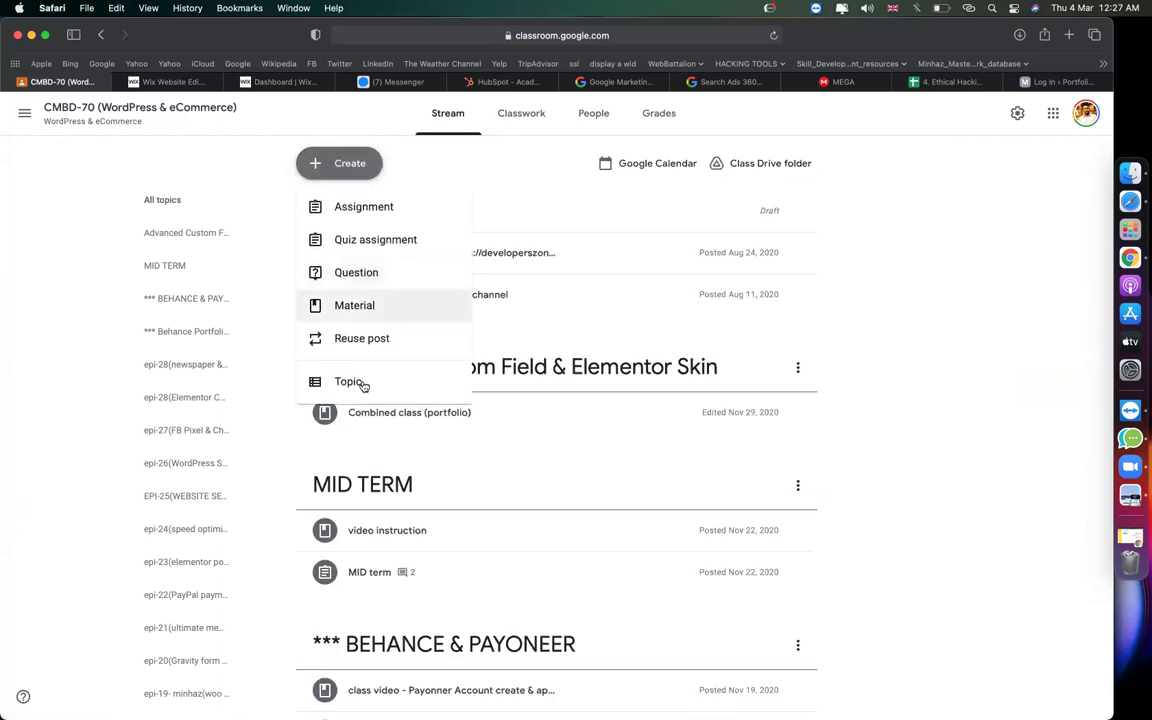
{"action": "left_click", "coordinate": [362, 385]}
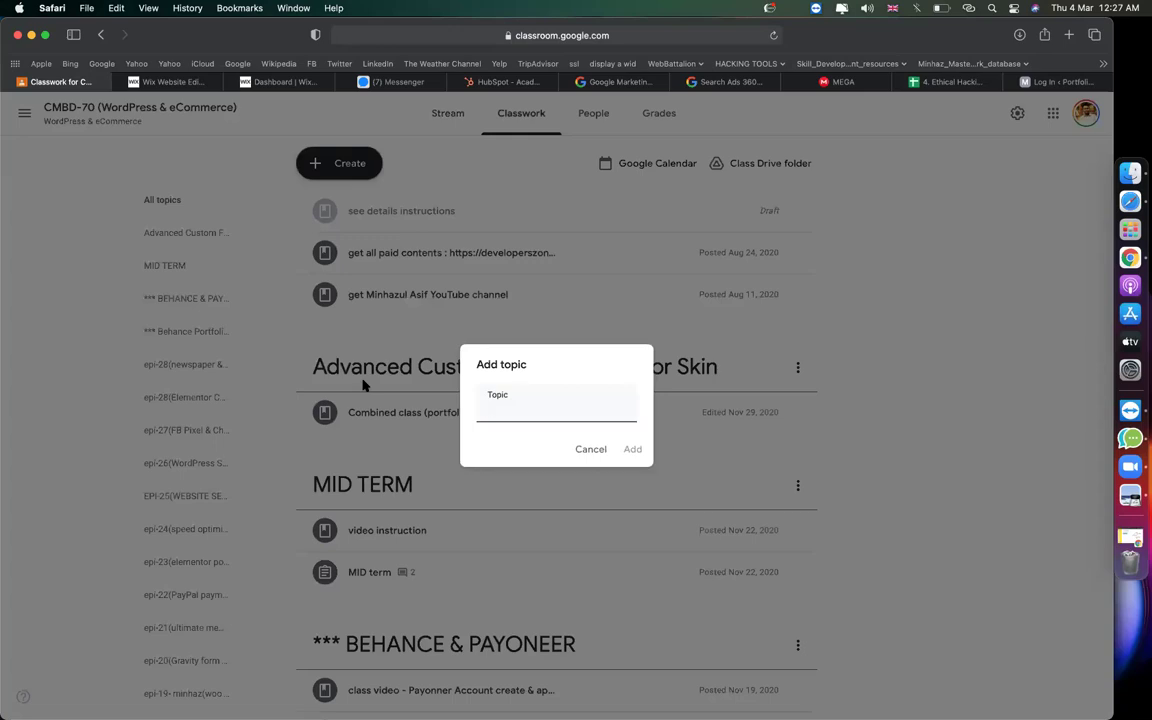
{"action": "type", "text": "epi-33(Thrive architect"}
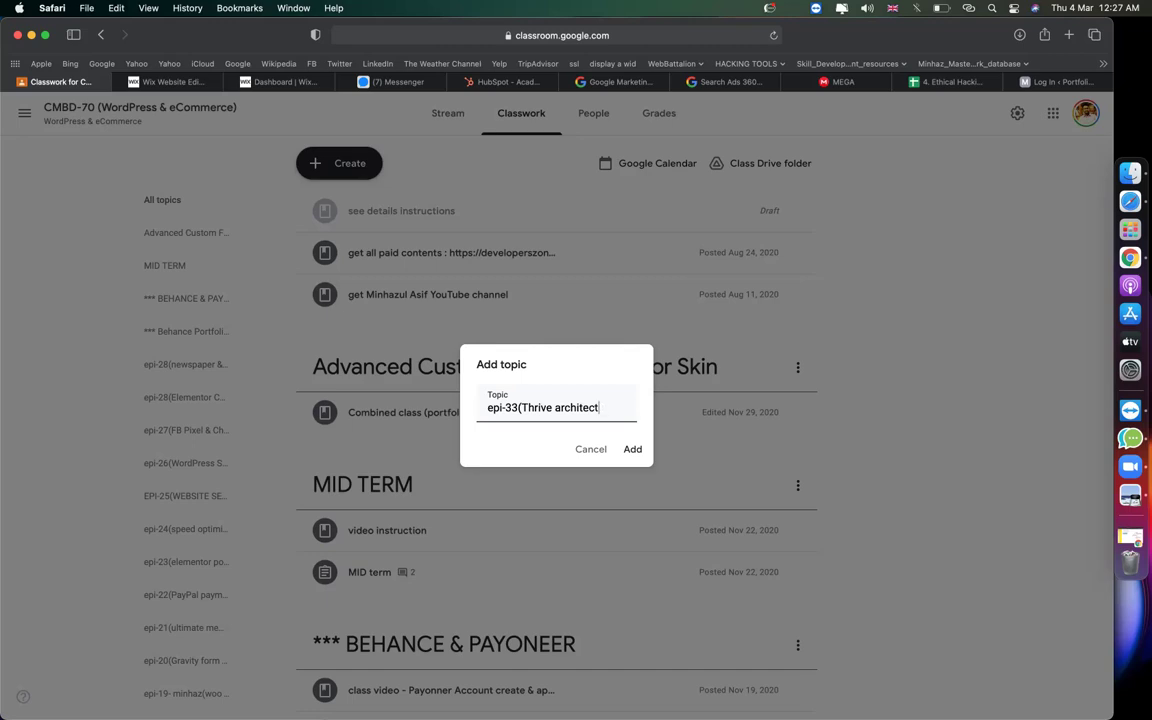
{"action": "key", "text": "Return"}
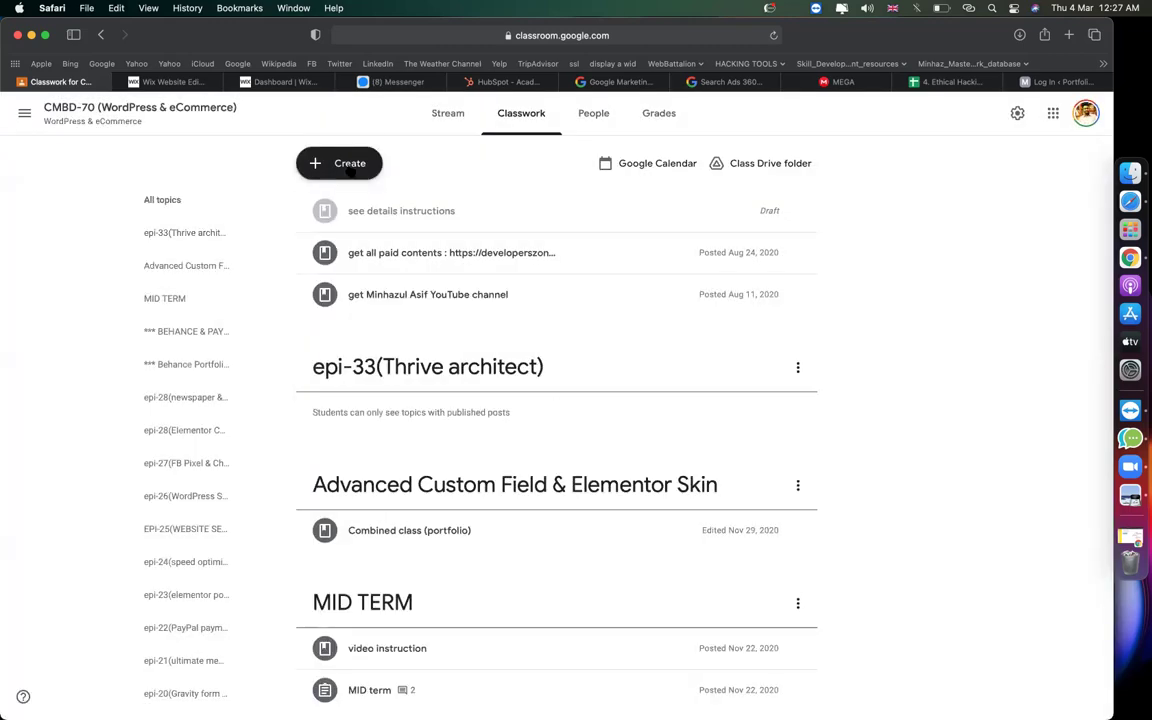
Step: Create a class material titled "get thrive license disable sheet" and attach the copied spreadsheet link to it
{"action": "left_click", "coordinate": [338, 163]}
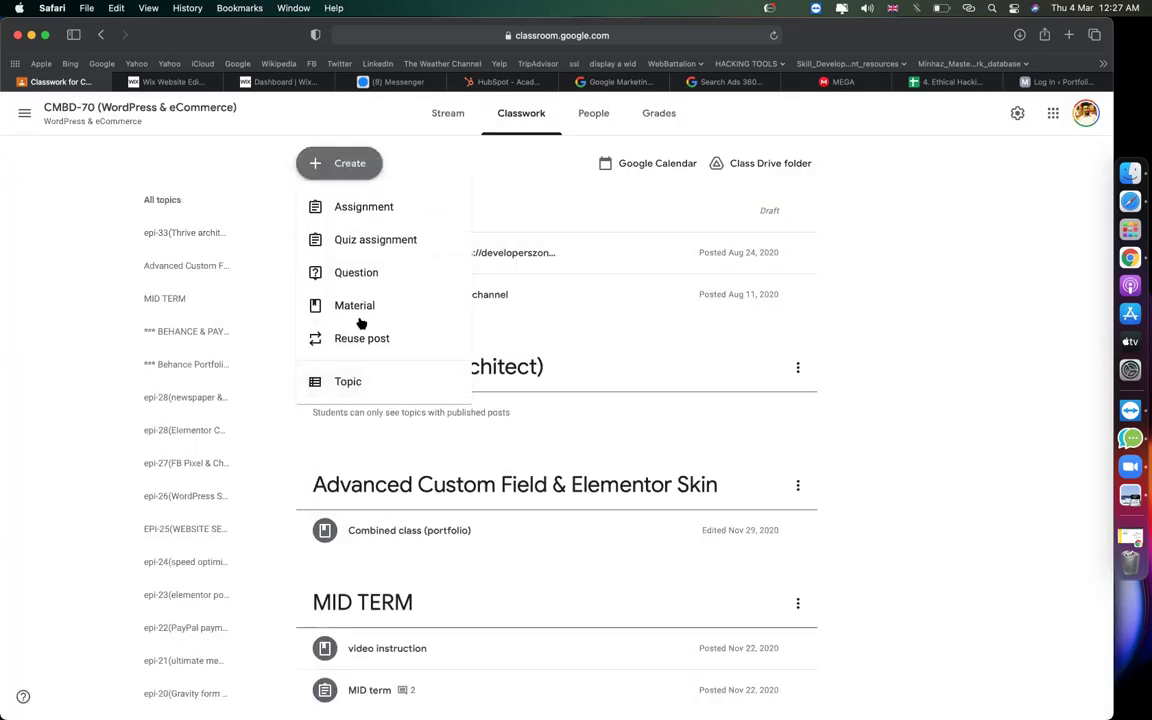
{"action": "left_click", "coordinate": [357, 316]}
{"action": "type", "text": "get thrive license disable sheet"}
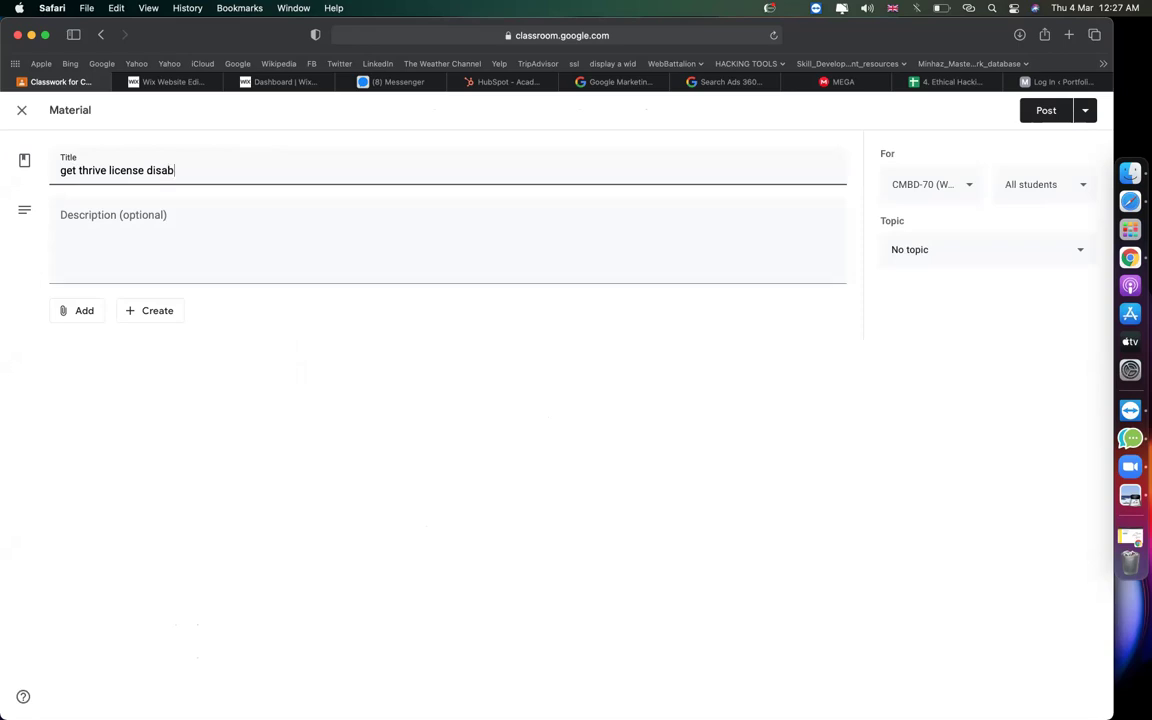
{"action": "left_click", "coordinate": [72, 310]}
{"action": "left_click", "coordinate": [96, 361]}
{"action": "key", "text": "cmd+v"}
{"action": "key", "text": "Return"}
Step: Assign the material to the topic epi-33(Thrive architect) and post it to the class
{"action": "left_click", "coordinate": [971, 248]}
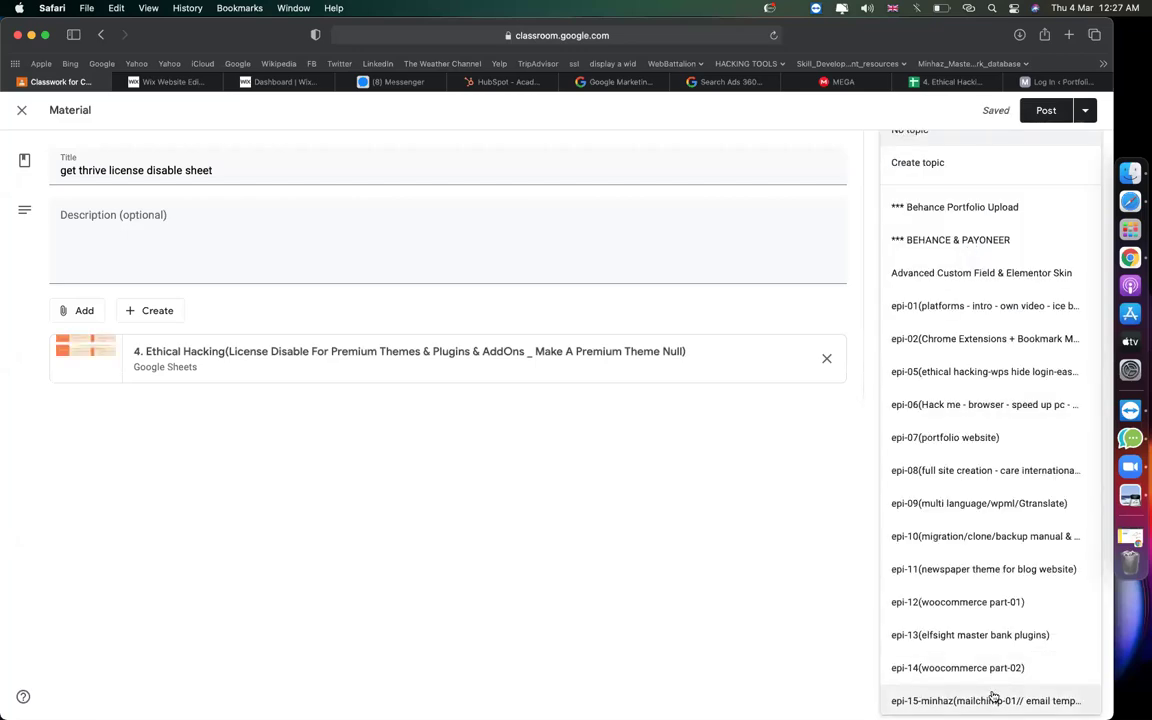
{"action": "scroll", "coordinate": [993, 695], "scroll_direction": "down", "scroll_amount": 10}
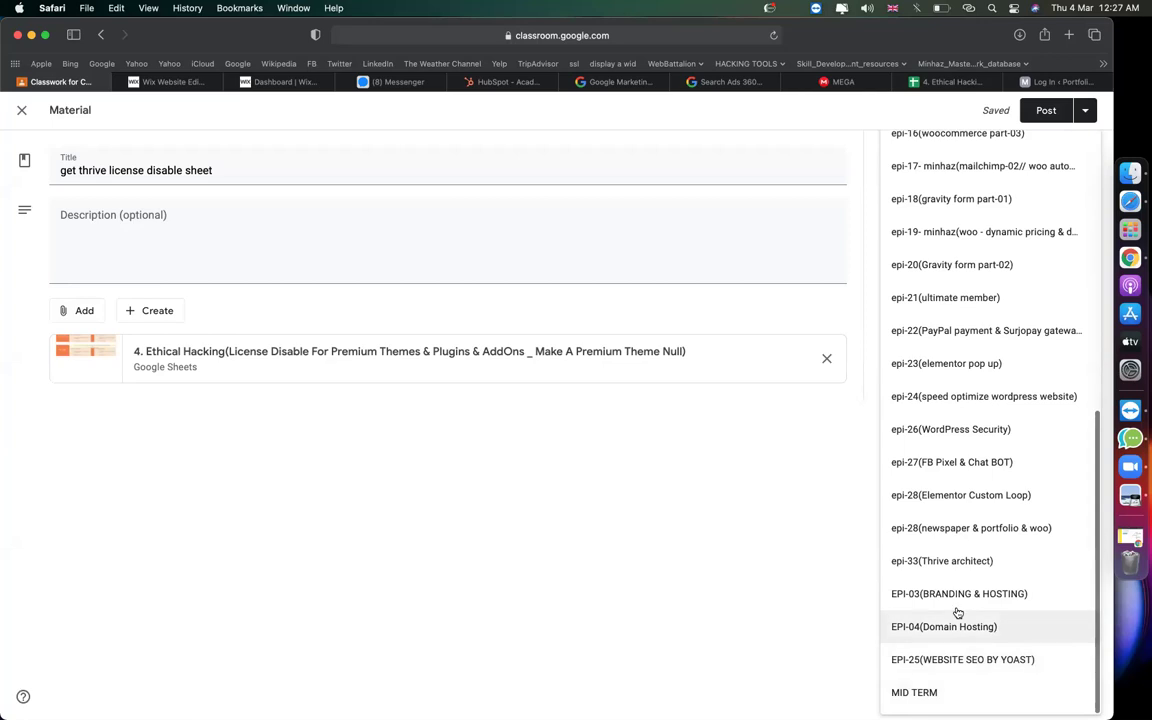
{"action": "left_click", "coordinate": [946, 563]}
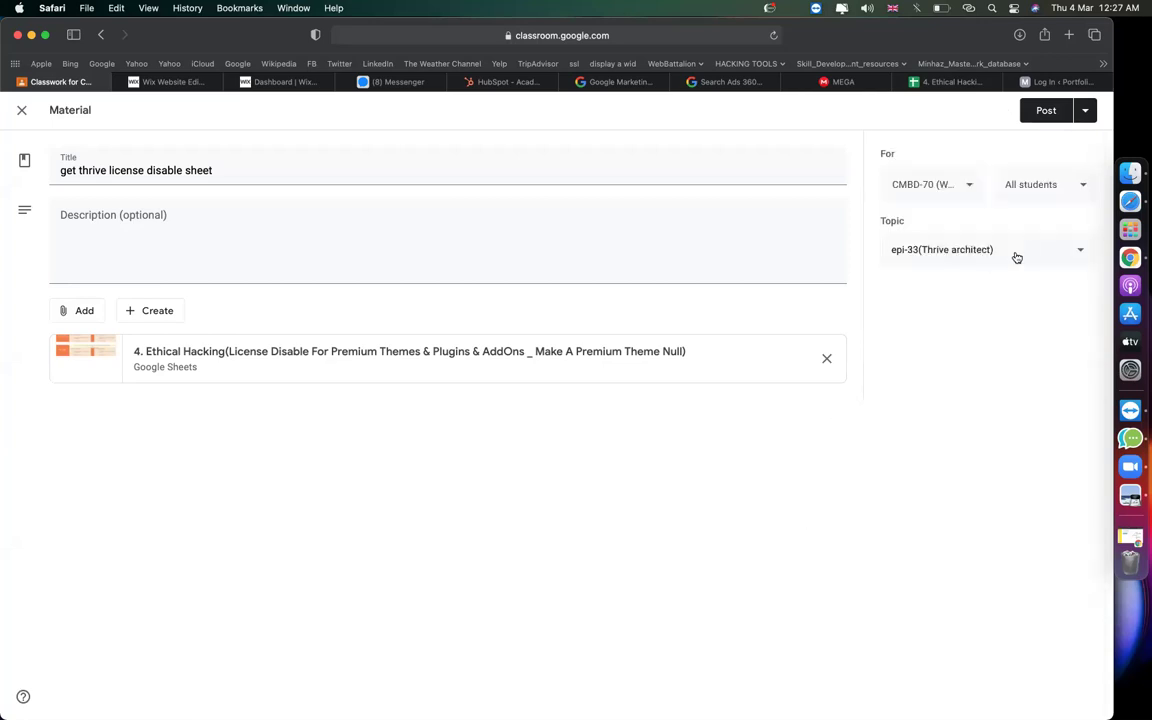
{"action": "left_click", "coordinate": [1046, 112]}
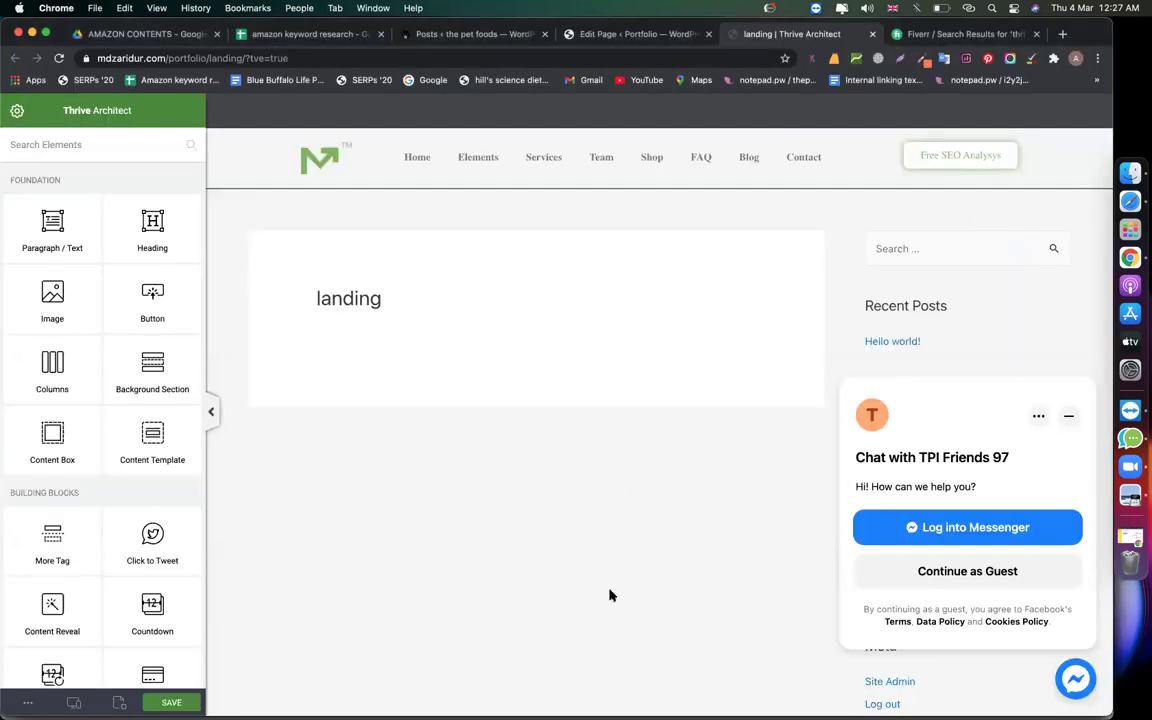
Step: Dismiss the chat pop-up in the Thrive Architect editor and examine its page settings and template setup options, including Save Content as Template
{"action": "left_click", "coordinate": [1068, 415]}
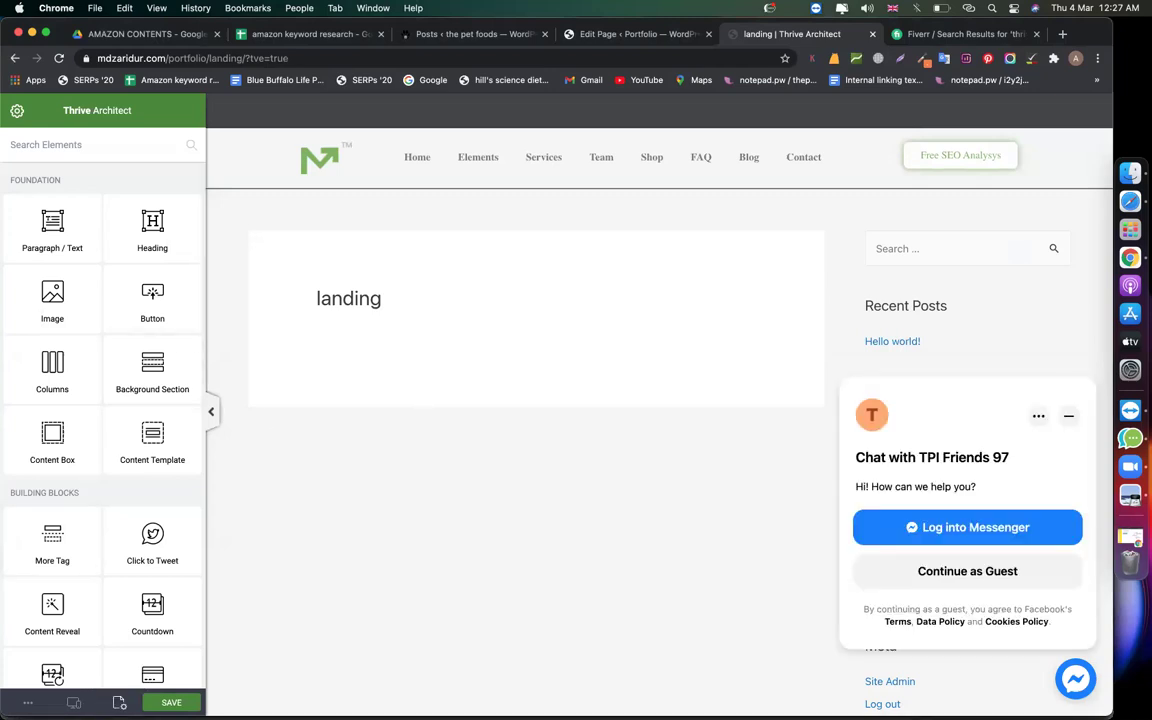
{"action": "left_click", "coordinate": [17, 111]}
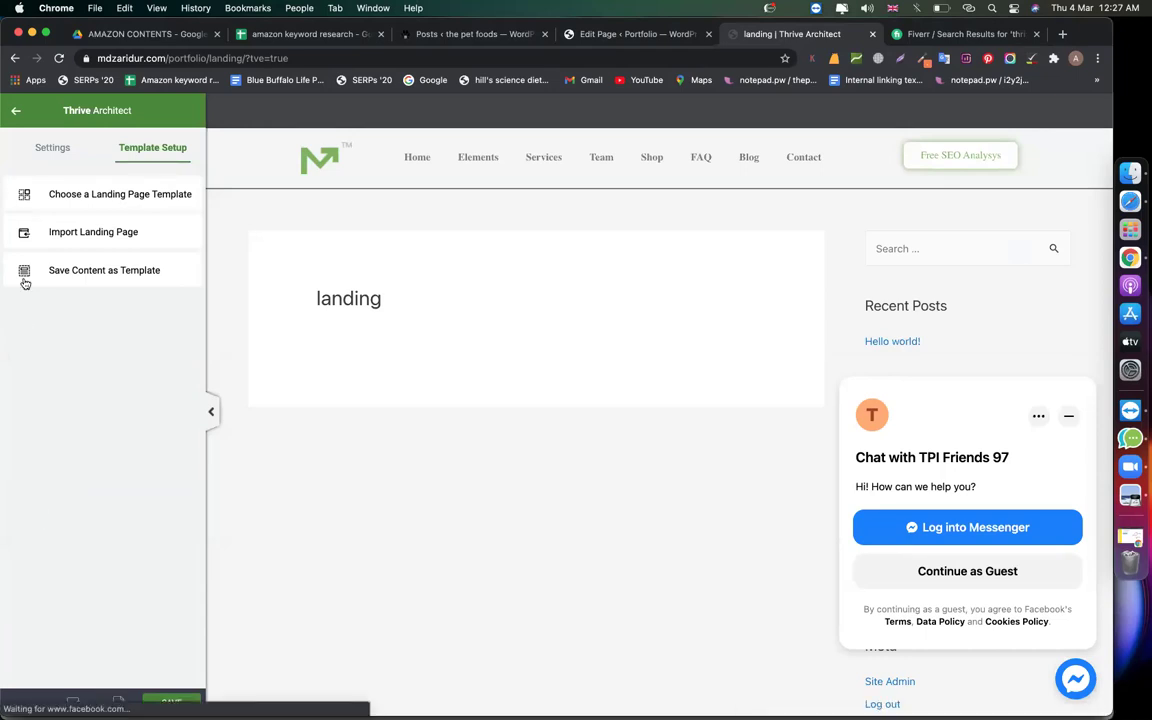
{"action": "left_click", "coordinate": [52, 147]}
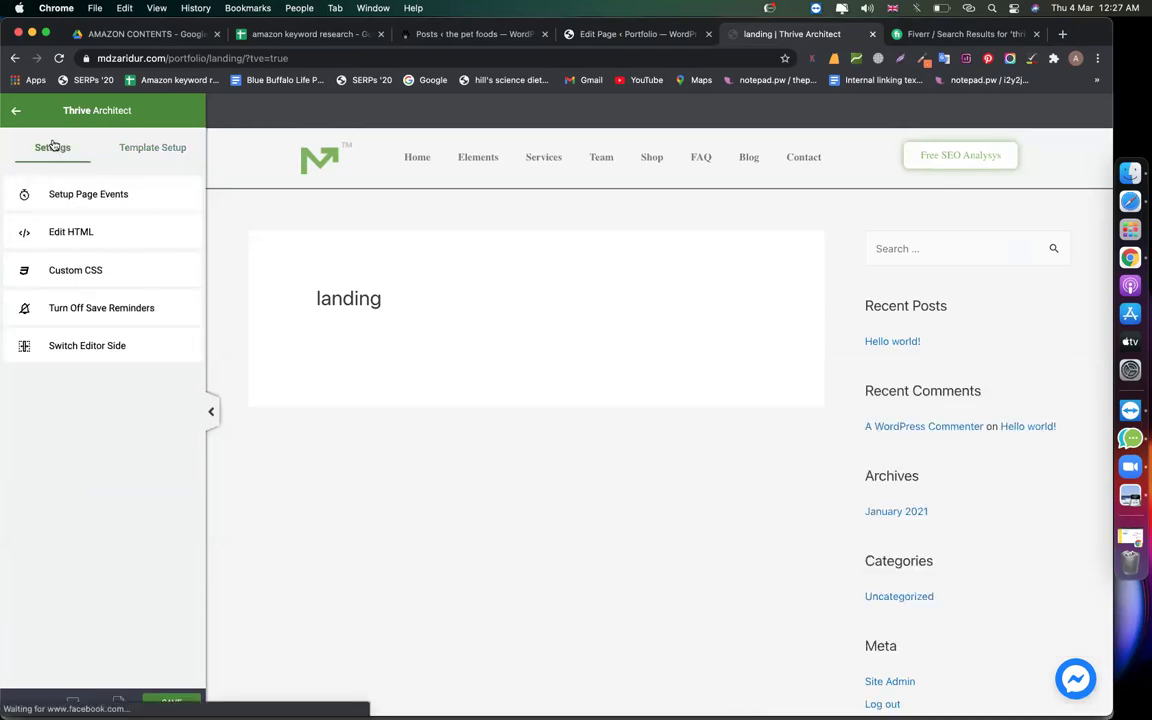
{"action": "left_click", "coordinate": [152, 134]}
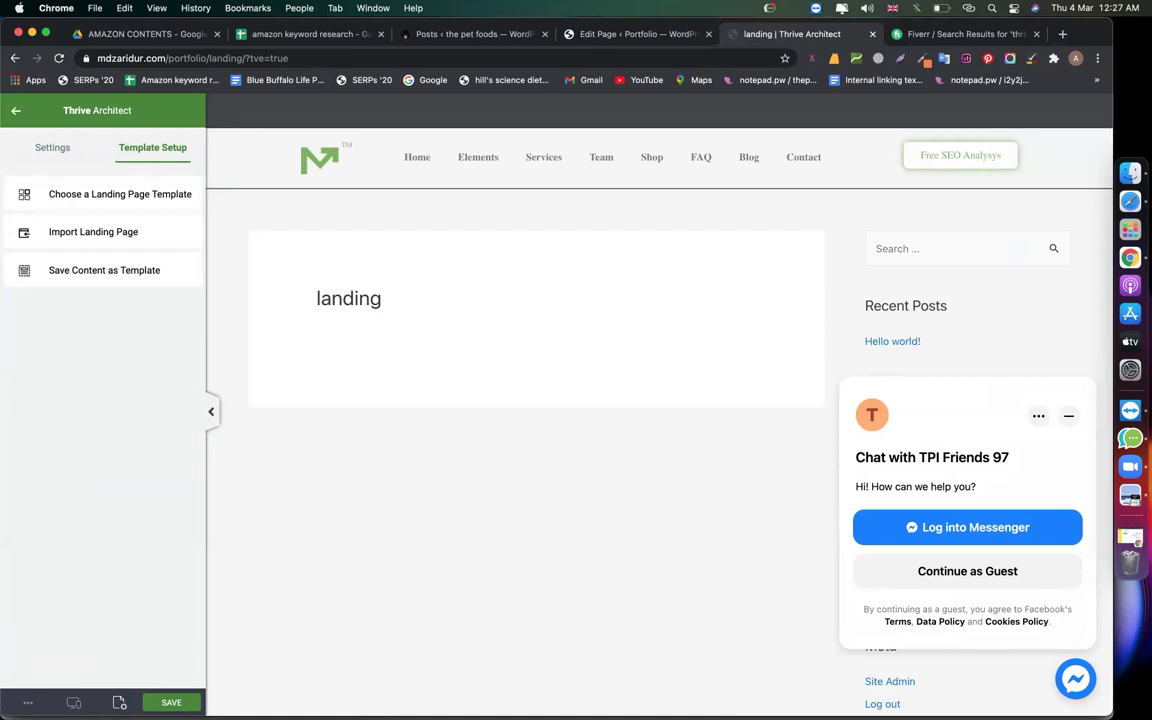
{"action": "left_click", "coordinate": [28, 702]}
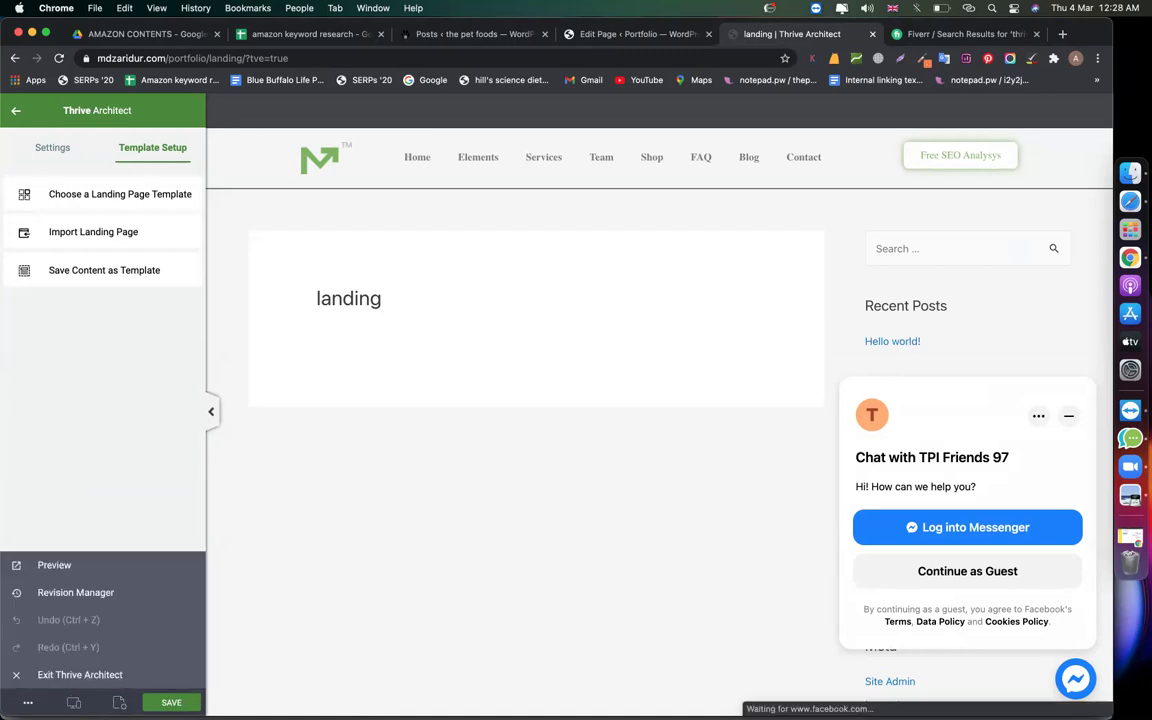
{"action": "left_click", "coordinate": [108, 276]}
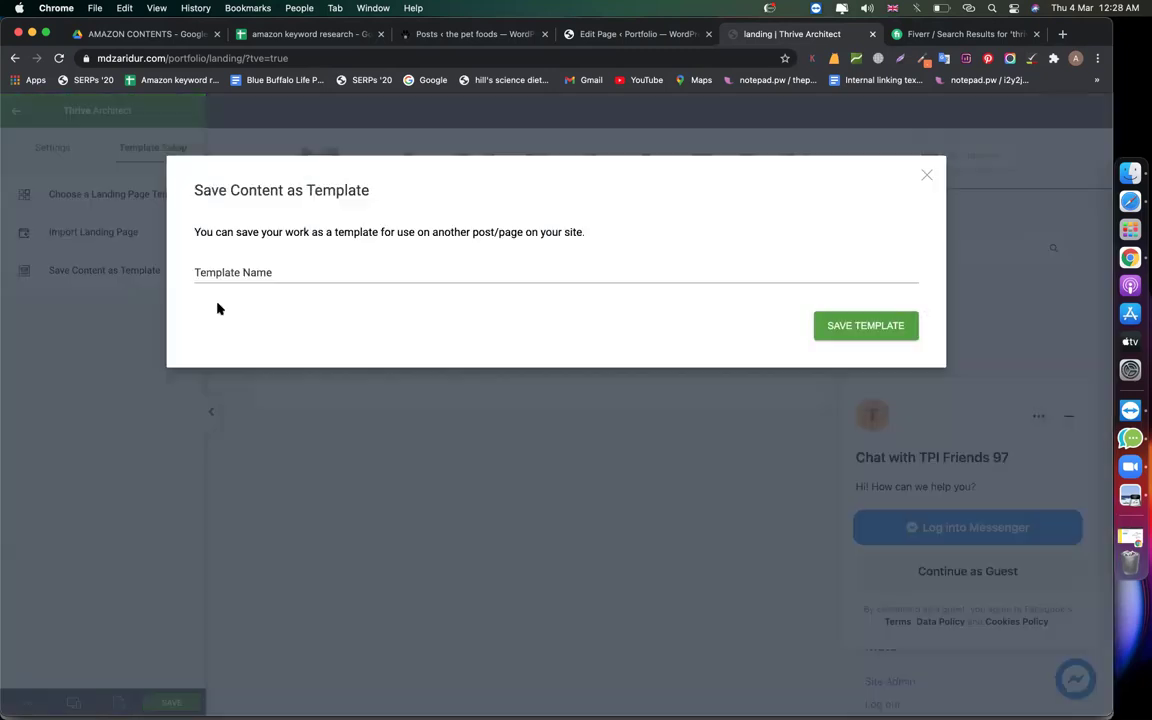
{"action": "left_click", "coordinate": [925, 176]}
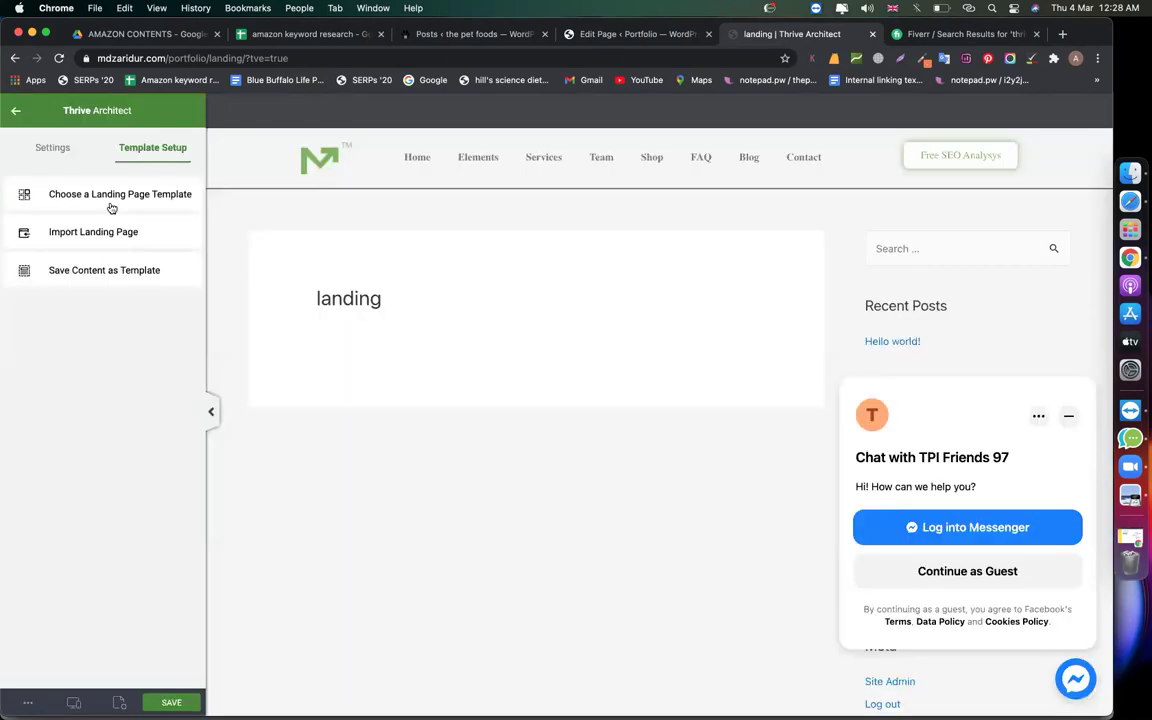
Step: Open the landing page template chooser and expand the Atomic template set
{"action": "left_click", "coordinate": [112, 196]}
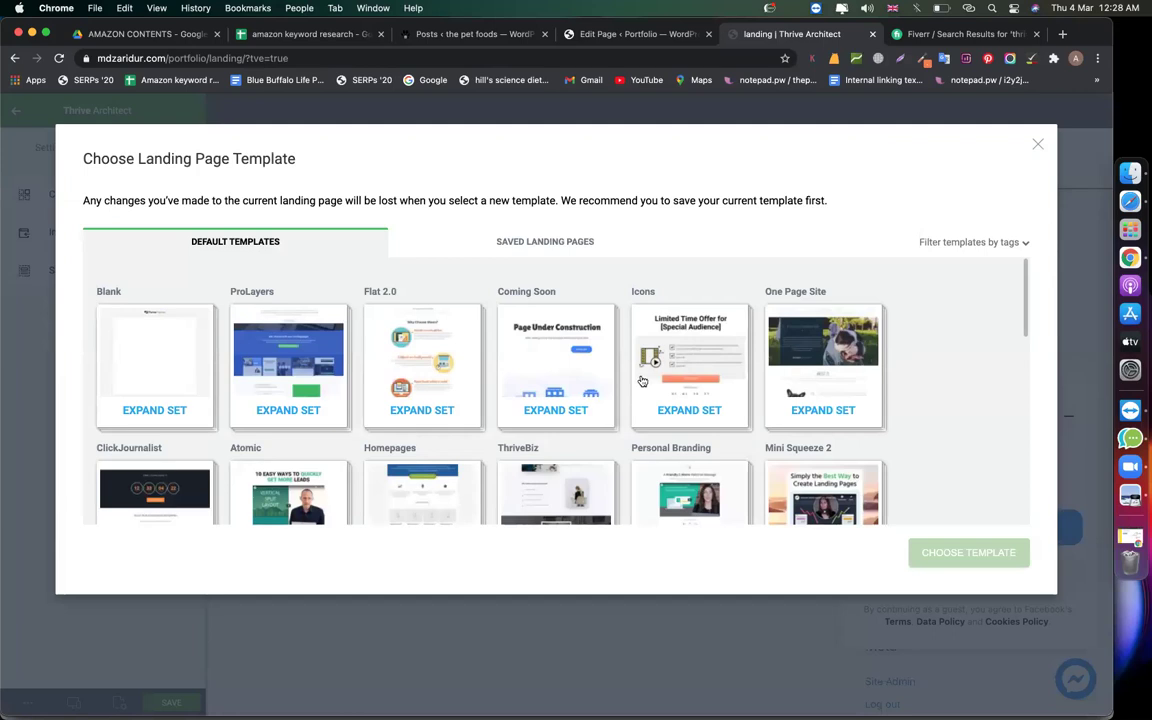
{"action": "scroll", "coordinate": [425, 412], "scroll_direction": "down", "scroll_amount": 5}
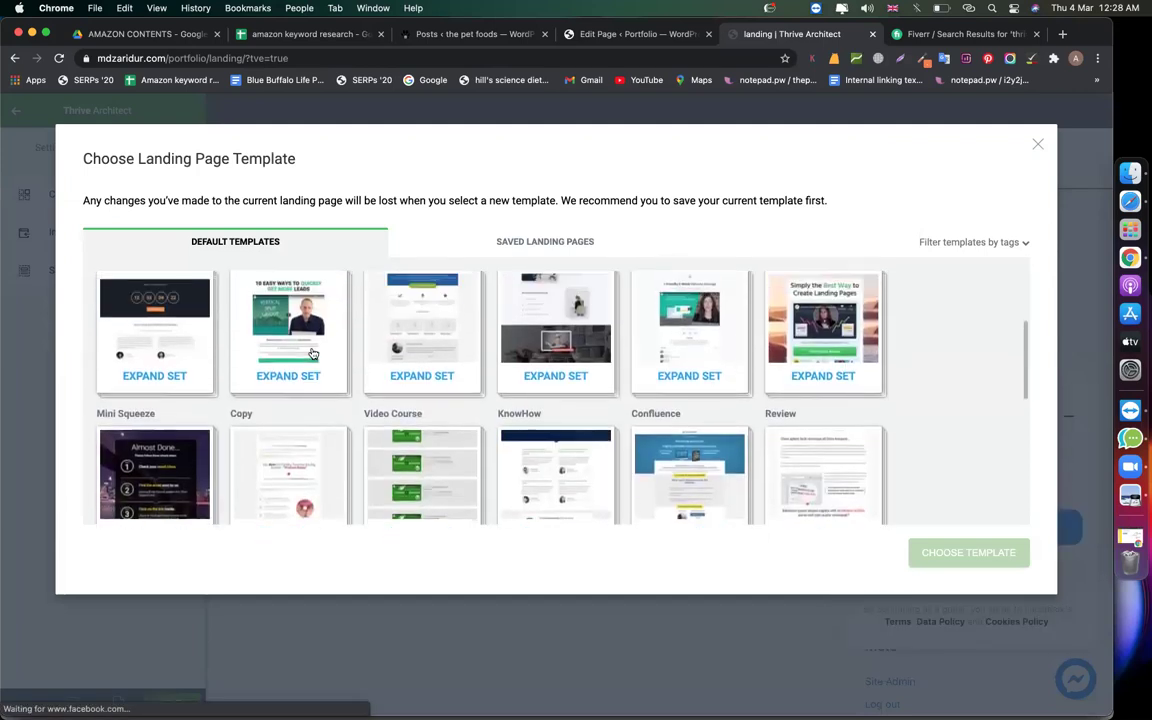
{"action": "scroll", "coordinate": [340, 390], "scroll_direction": "up", "scroll_amount": 1}
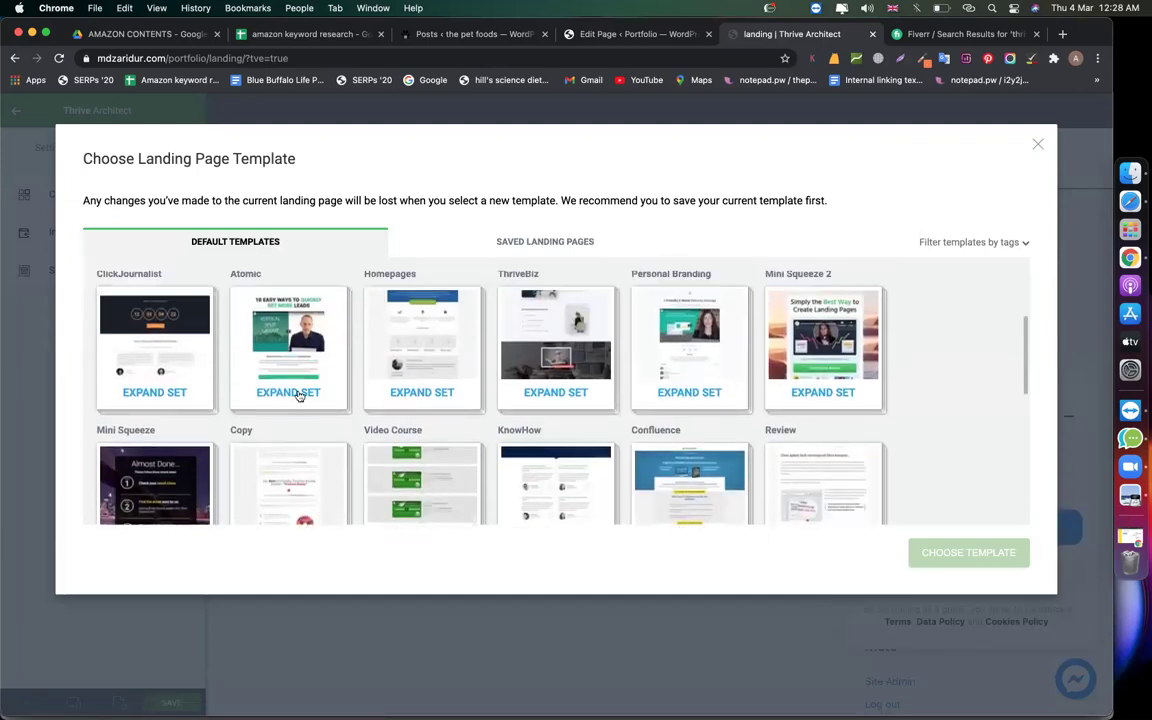
{"action": "left_click", "coordinate": [278, 360]}
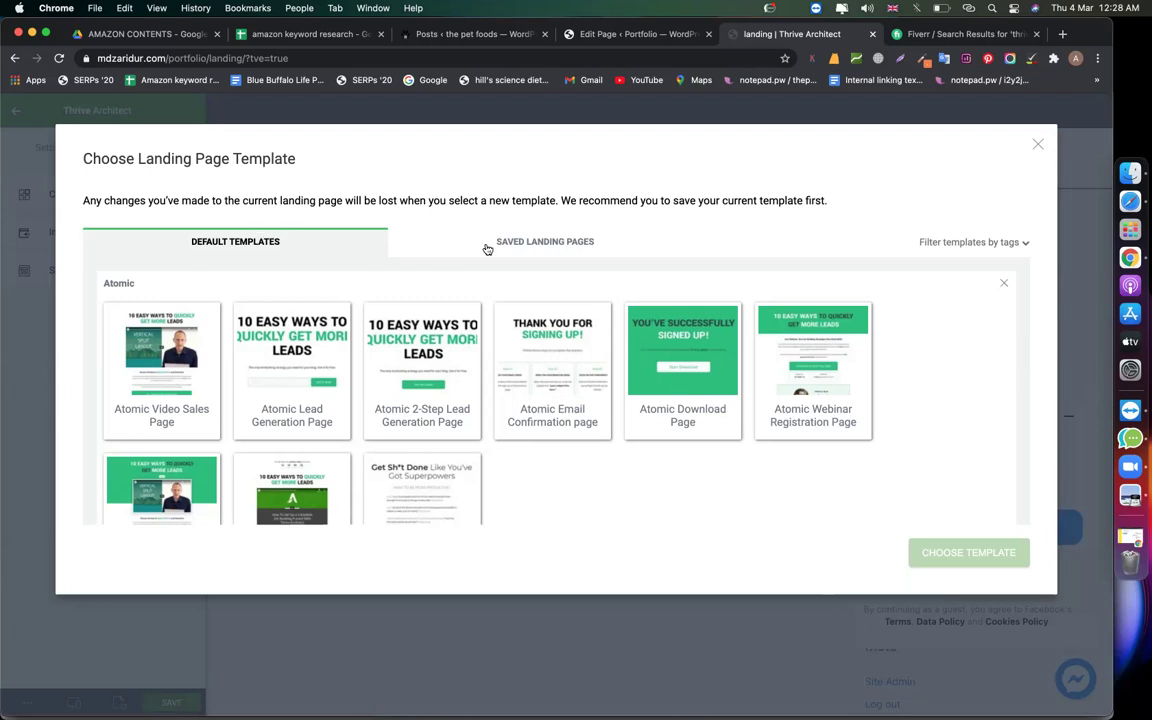
Step: Expand the Icons landing page template set and examine its templates and the other default template sets
{"action": "scroll", "coordinate": [368, 376], "scroll_direction": "up", "scroll_amount": 2}
{"action": "scroll", "coordinate": [368, 376], "scroll_direction": "up", "scroll_amount": 5}
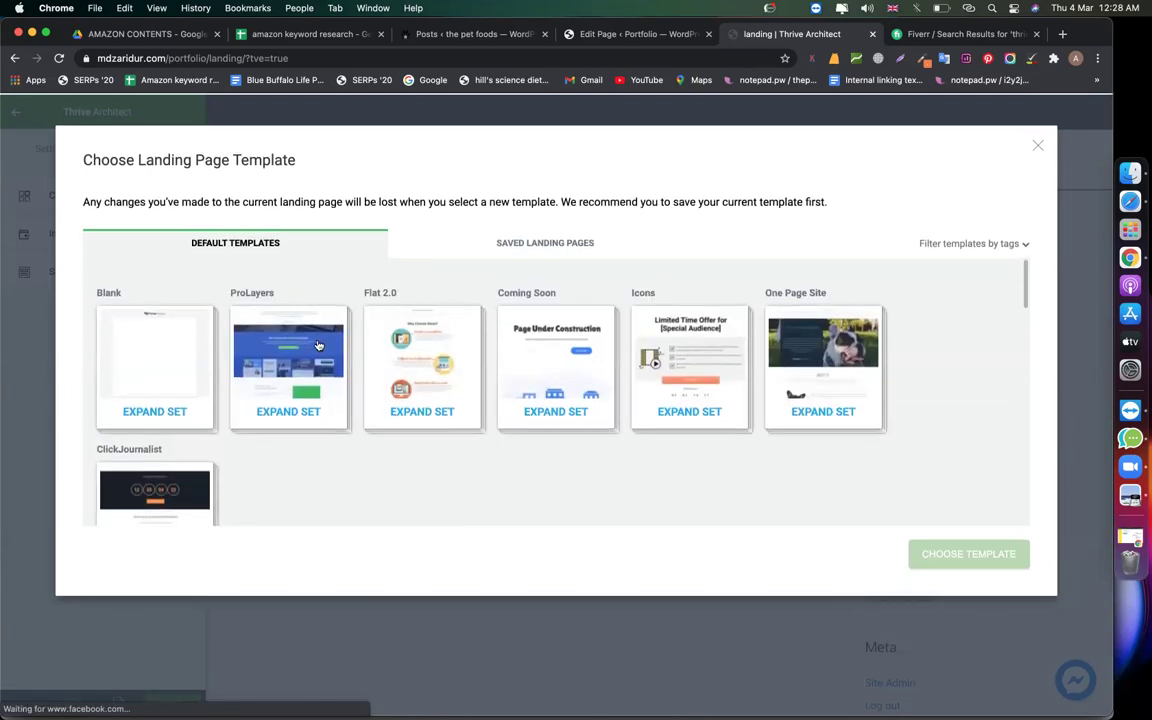
{"action": "left_click", "coordinate": [684, 372]}
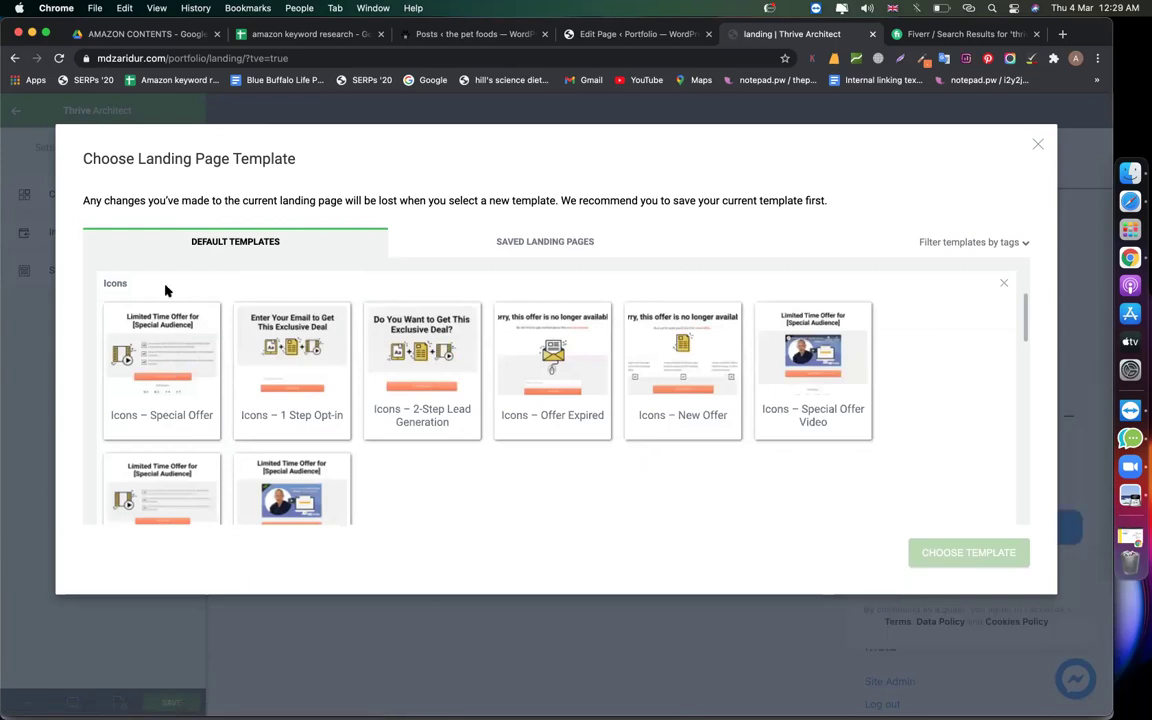
{"action": "scroll", "coordinate": [223, 418], "scroll_direction": "up", "scroll_amount": 3}
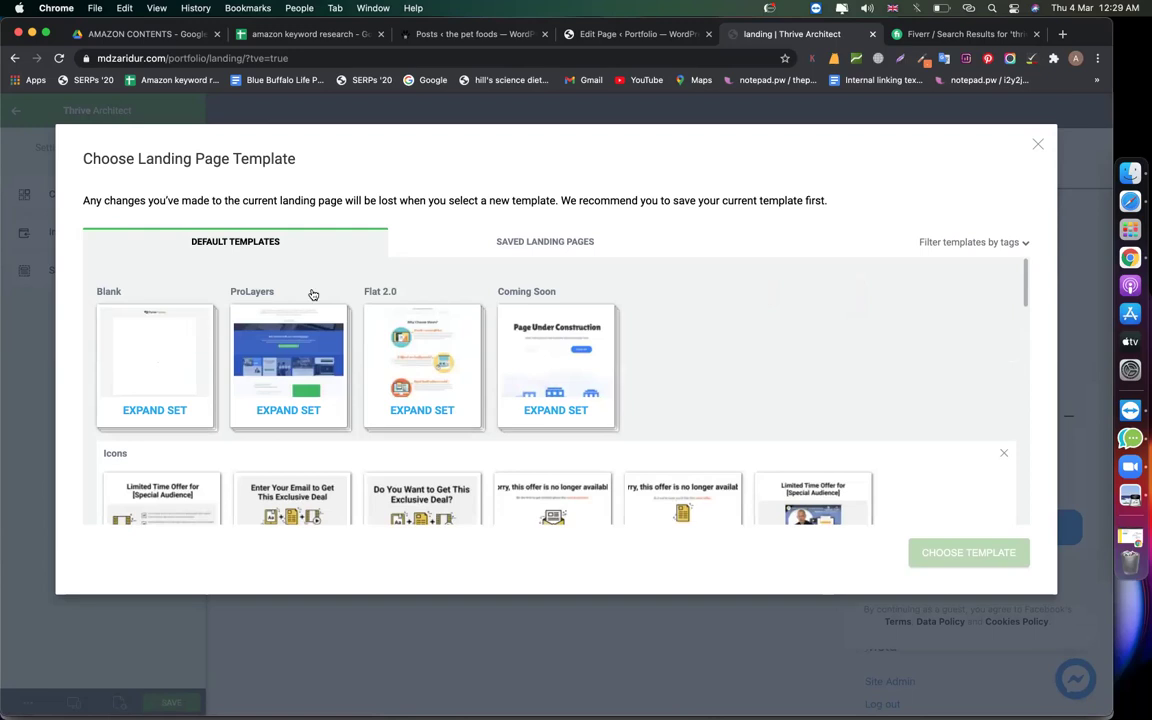
{"action": "scroll", "coordinate": [969, 397], "scroll_direction": "down", "scroll_amount": 5}
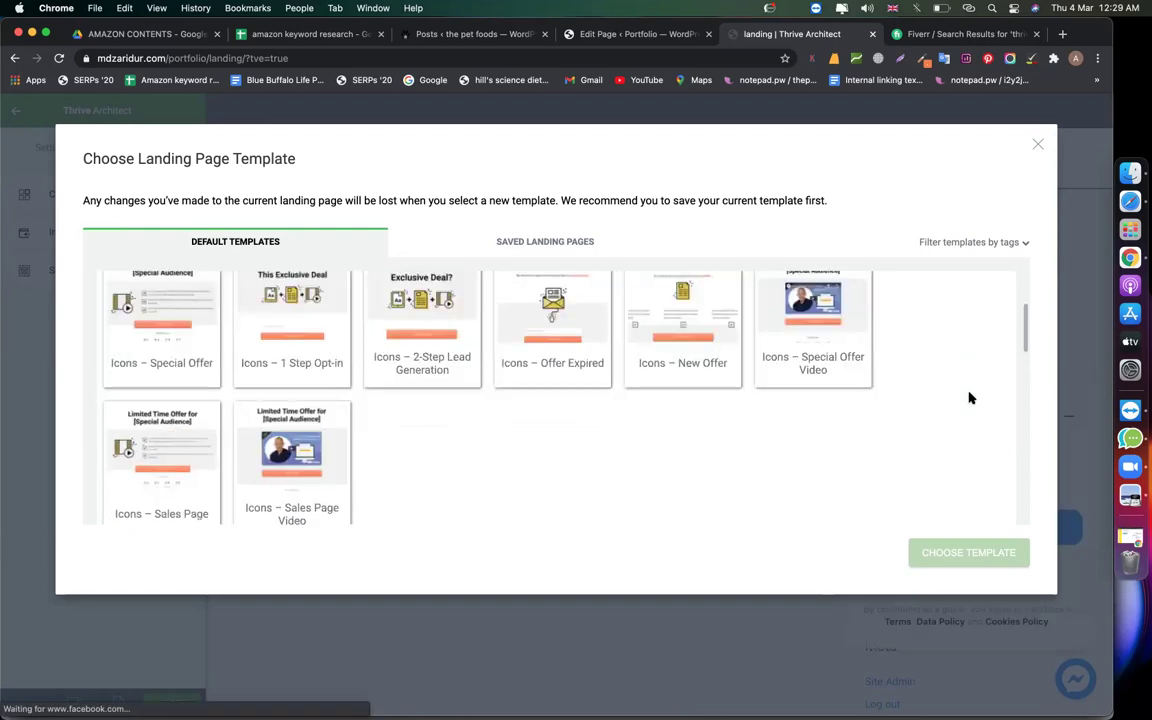
{"action": "scroll", "coordinate": [969, 397], "scroll_direction": "down", "scroll_amount": 4}
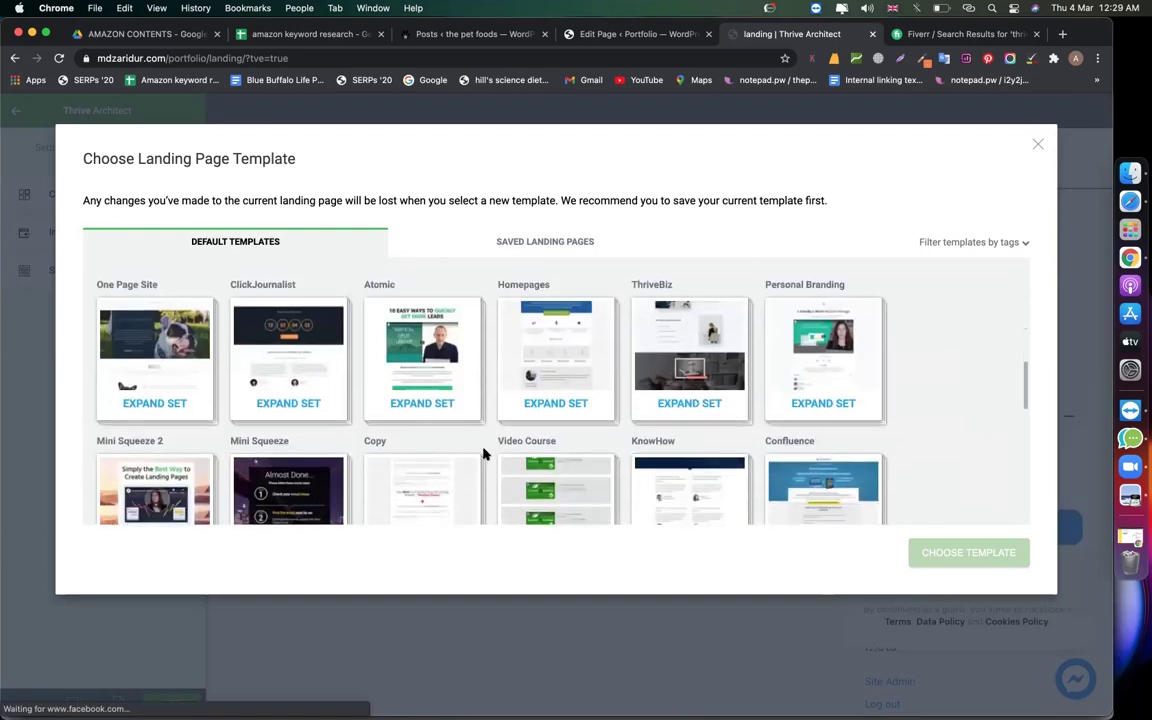
{"action": "scroll", "coordinate": [483, 455], "scroll_direction": "down", "scroll_amount": 4}
{"action": "scroll", "coordinate": [483, 455], "scroll_direction": "up", "scroll_amount": 1}
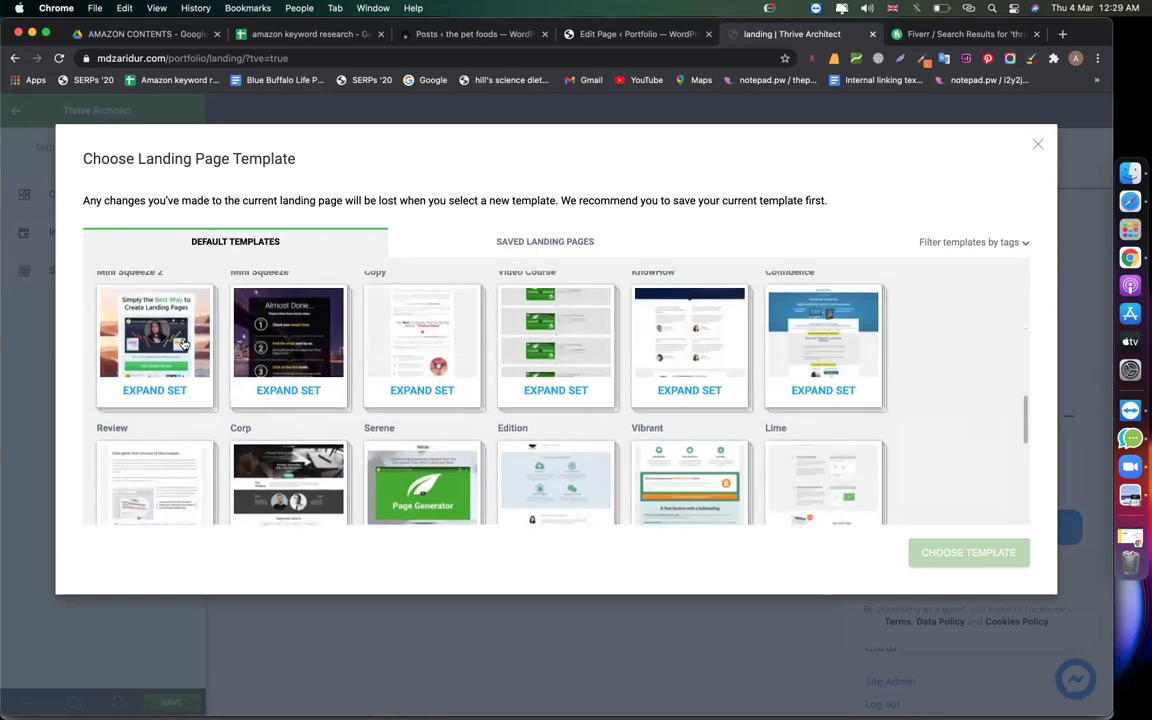
Step: Expand the Mini Squeeze 2 set and apply its Mini Squeeze 2 Video Sales Page template to the landing page
{"action": "left_click", "coordinate": [183, 344]}
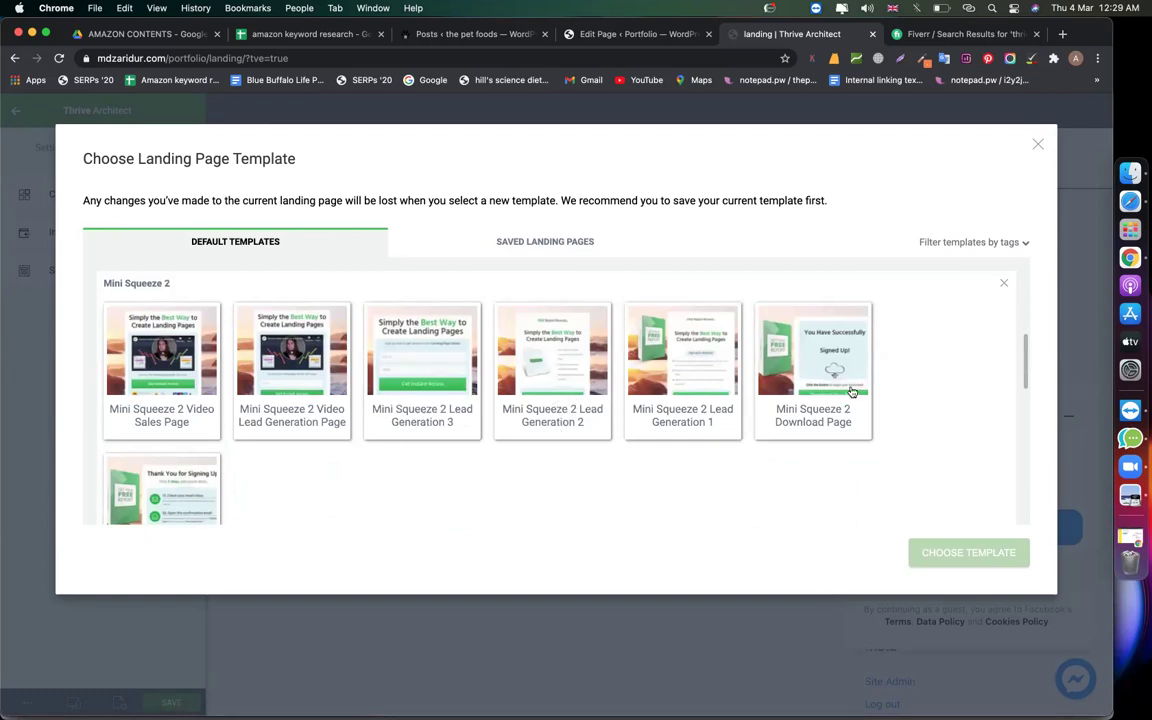
{"action": "left_click", "coordinate": [171, 364]}
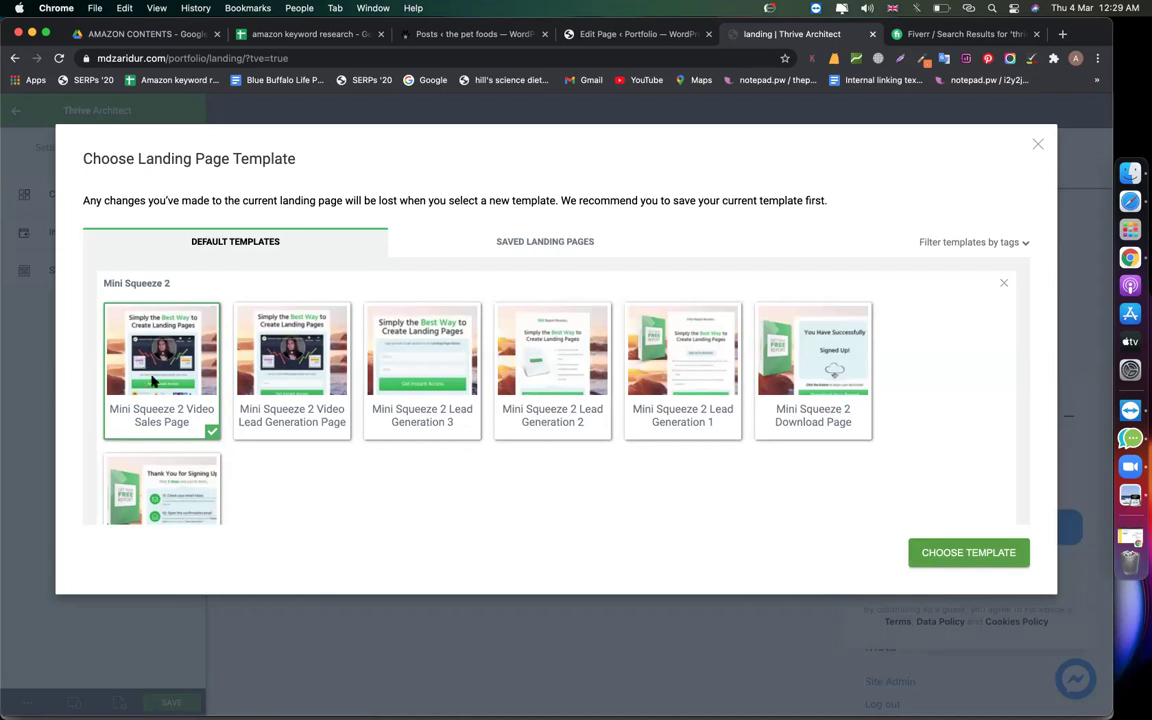
{"action": "left_click", "coordinate": [957, 554]}
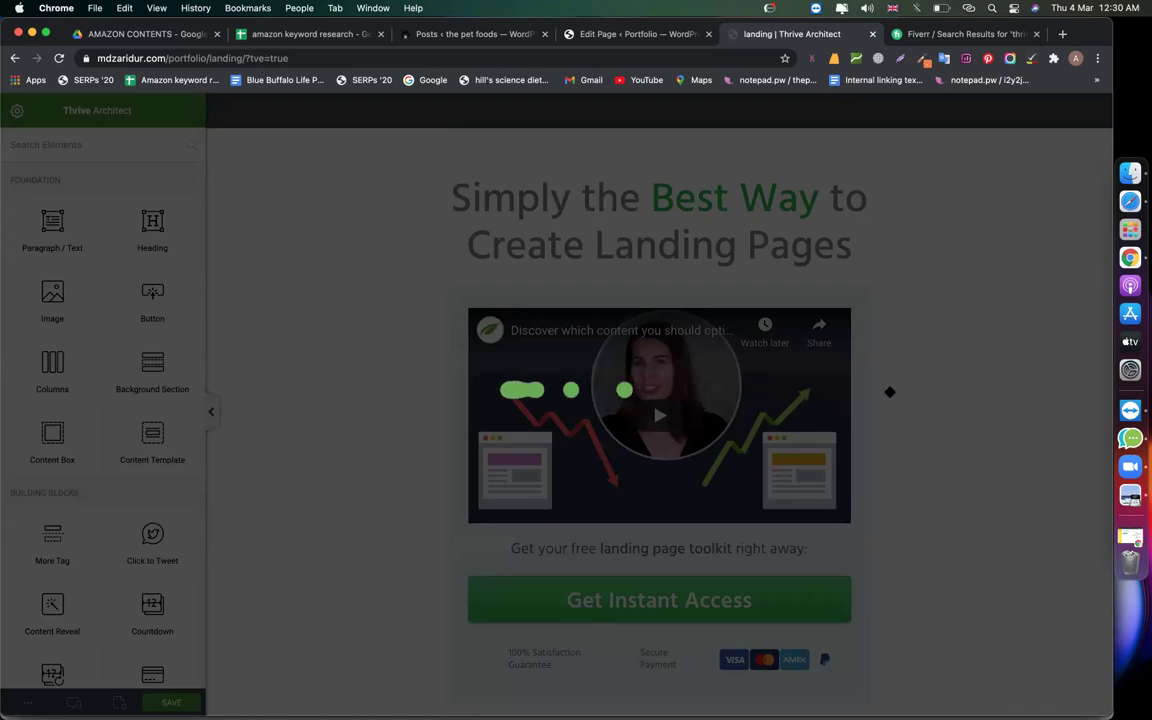
Step: Replace "Simply the" at the start of the page heading with "See intro of"
{"action": "scroll", "coordinate": [720, 427], "scroll_direction": "up", "scroll_amount": 2}
{"action": "scroll", "coordinate": [720, 427], "scroll_direction": "down", "scroll_amount": 3}
{"action": "scroll", "coordinate": [720, 427], "scroll_direction": "up", "scroll_amount": 3}
{"action": "scroll", "coordinate": [588, 360], "scroll_direction": "down", "scroll_amount": 2}
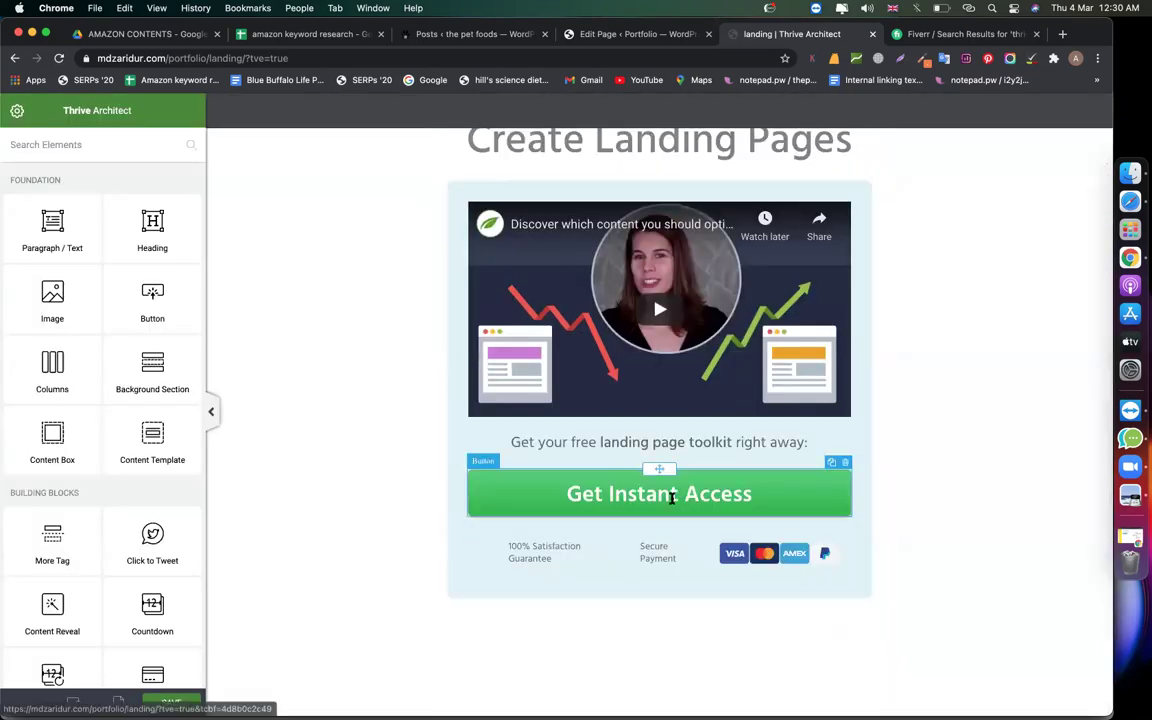
{"action": "scroll", "coordinate": [671, 494], "scroll_direction": "up", "scroll_amount": 2}
{"action": "left_click", "coordinate": [663, 206]}
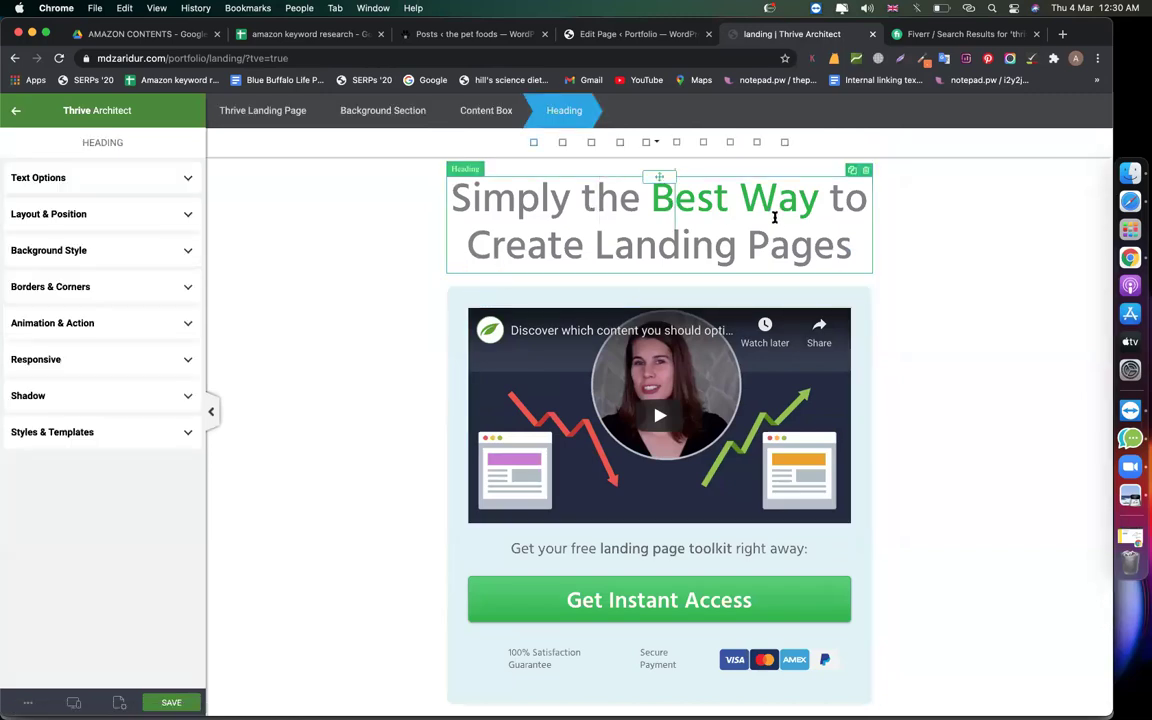
{"action": "triple_click", "coordinate": [462, 240]}
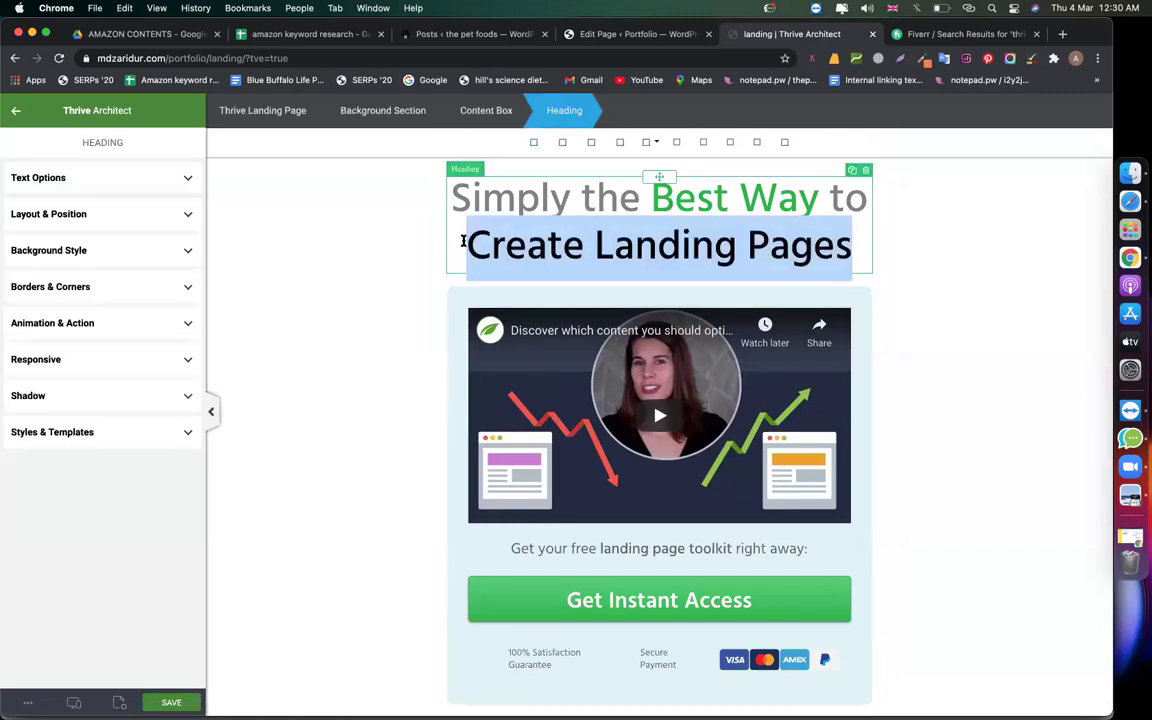
{"action": "left_click", "coordinate": [631, 198]}
{"action": "key", "text": "super+shift+Left"}
{"action": "type", "text": "See intro"}
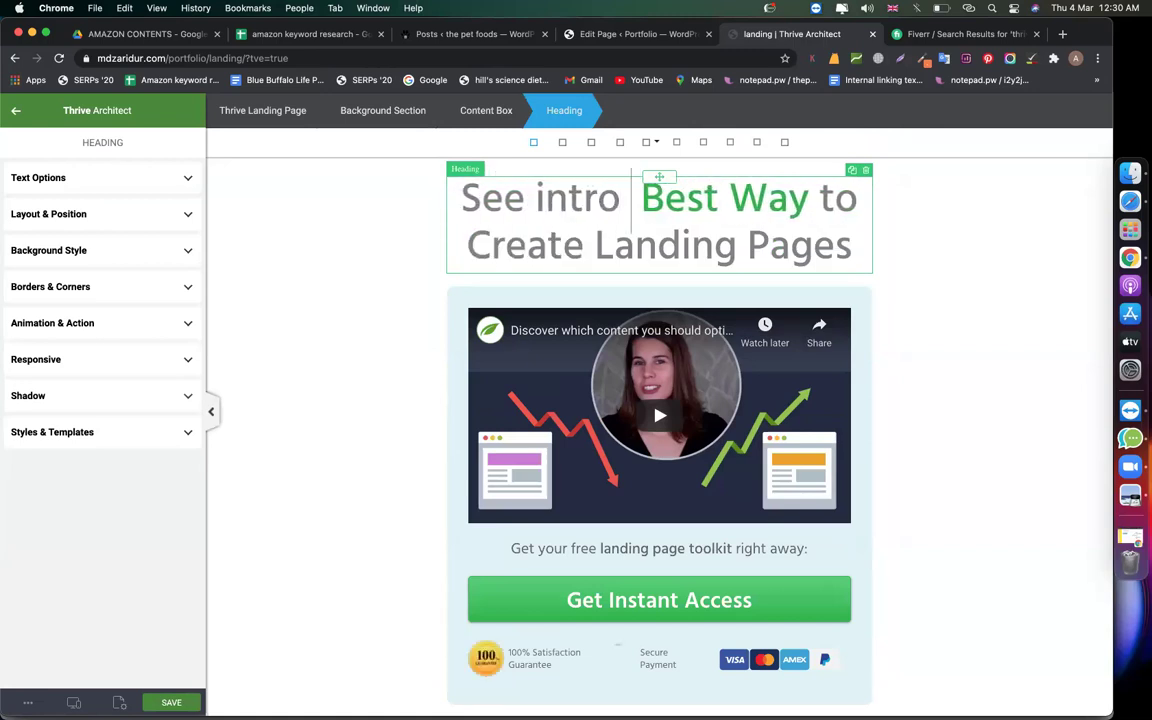
{"action": "type", "text": " of"}
Step: Replace the heading's green words "Best Way" with "WordPress Course" and delete the trailing "to Create Landing Pages"
{"action": "key", "text": "shift+Down"}
{"action": "key", "text": "shift+Down"}
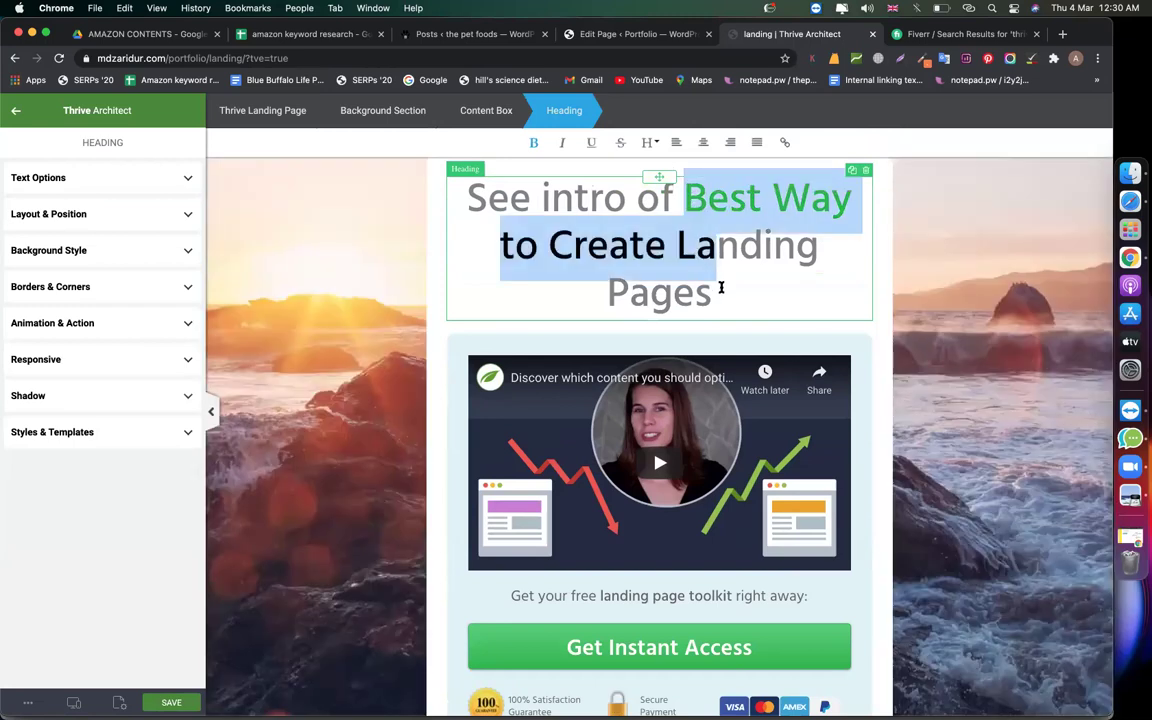
{"action": "key", "text": "shift+Up"}
{"action": "key", "text": "shift+Up"}
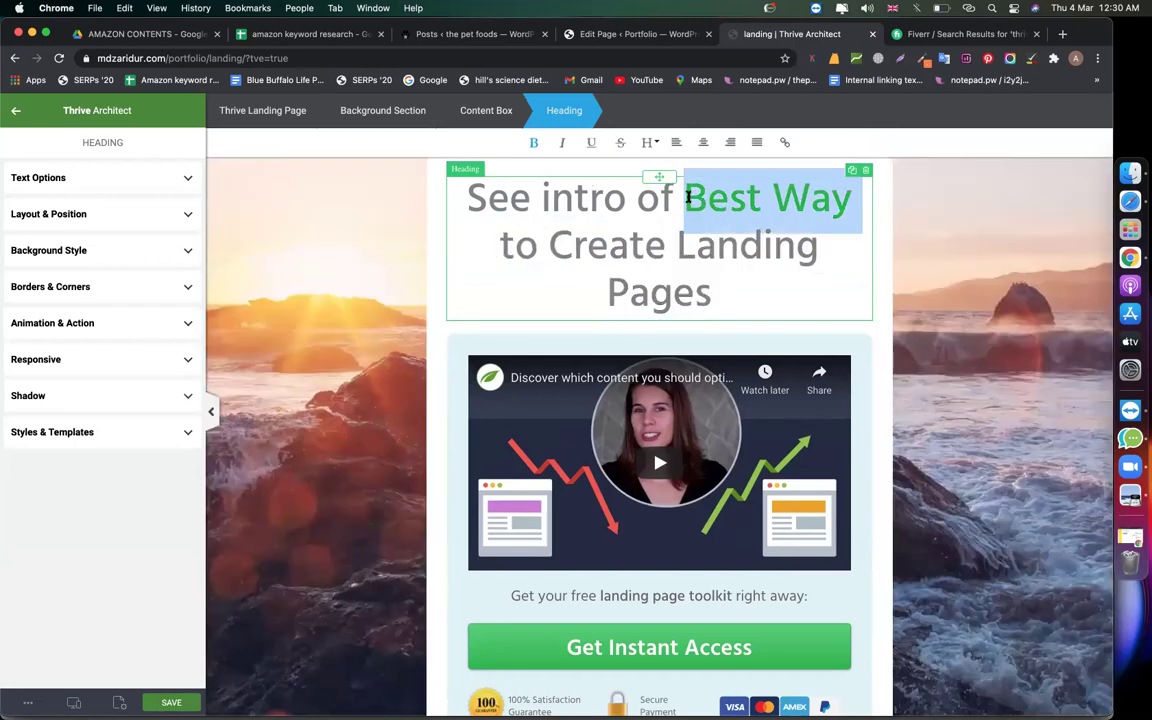
{"action": "type", "text": "WordPress t"}
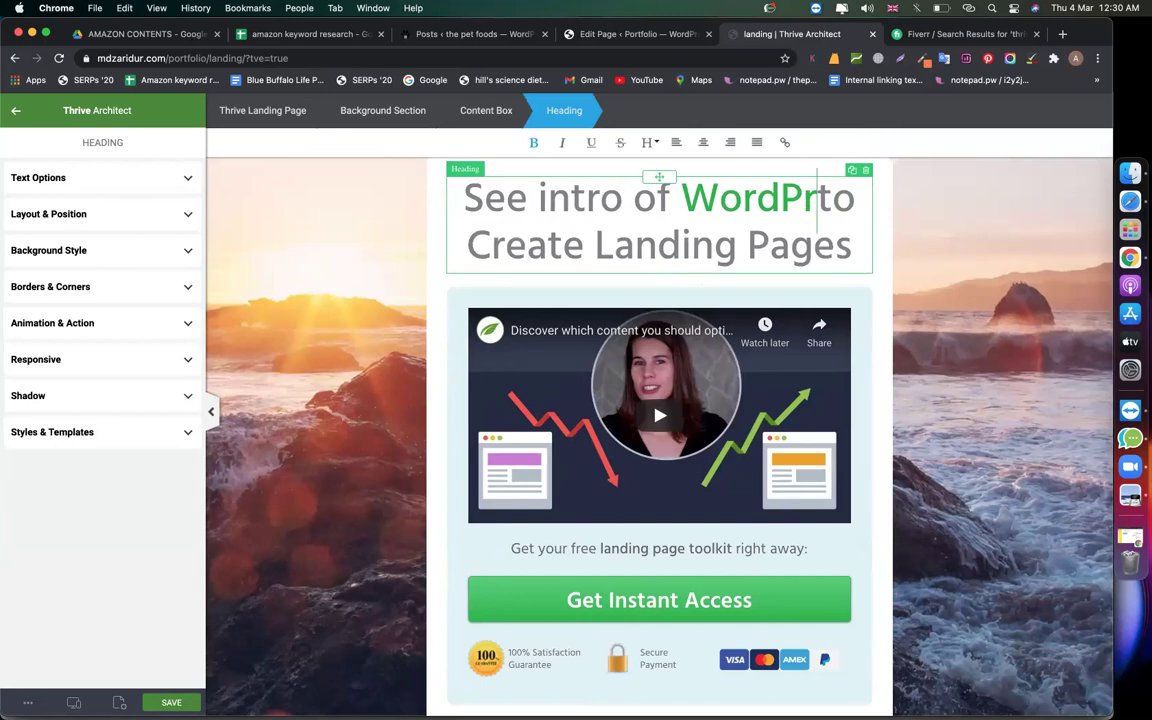
{"action": "type", "text": "o"}
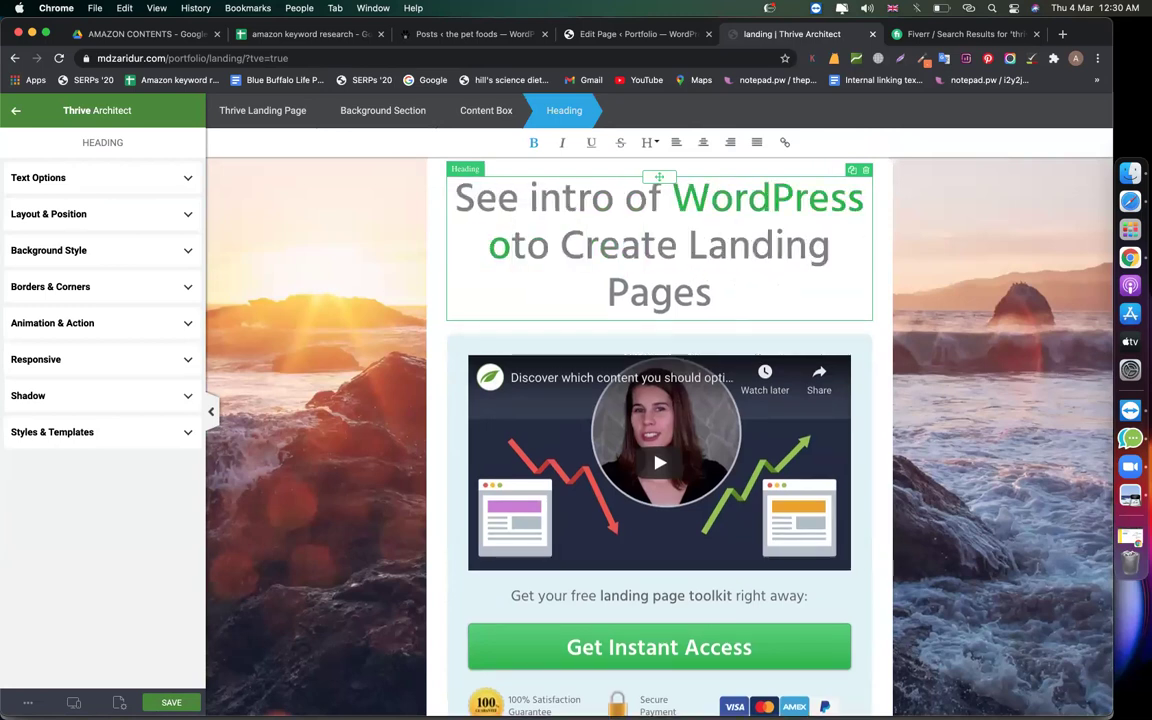
{"action": "key", "text": "BackSpace"}
{"action": "type", "text": "Course"}
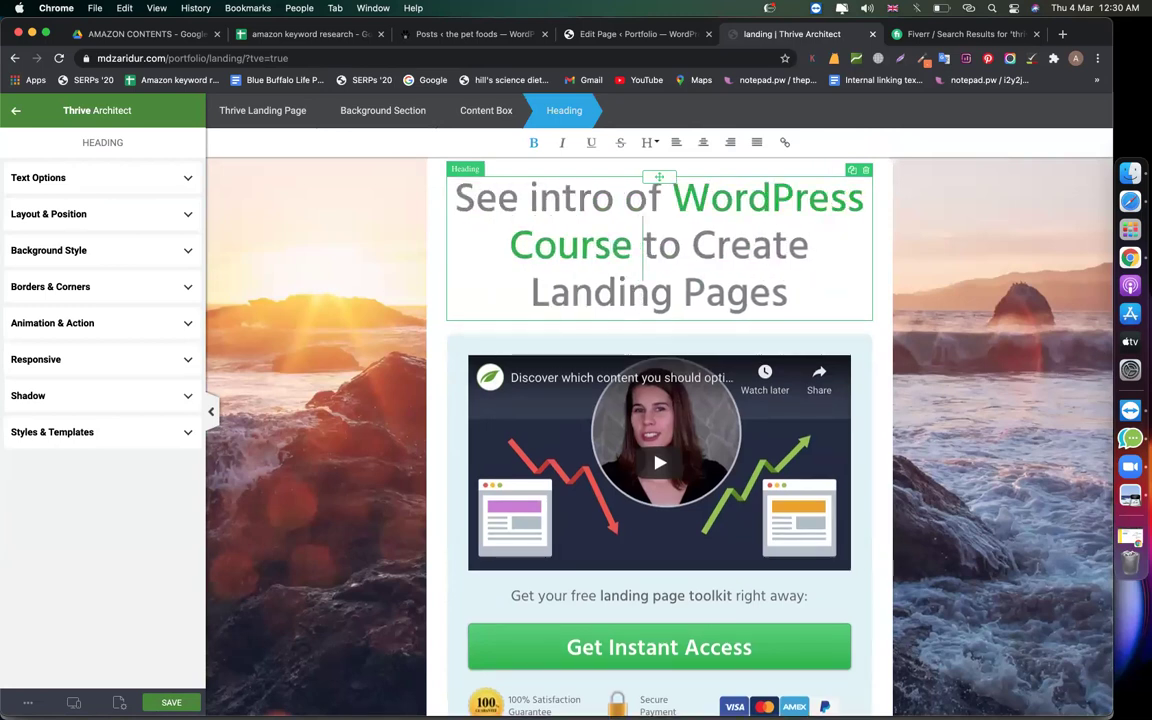
{"action": "key", "text": "shift+Down"}
{"action": "key", "text": "shift+Down"}
{"action": "key", "text": "BackSpace"}
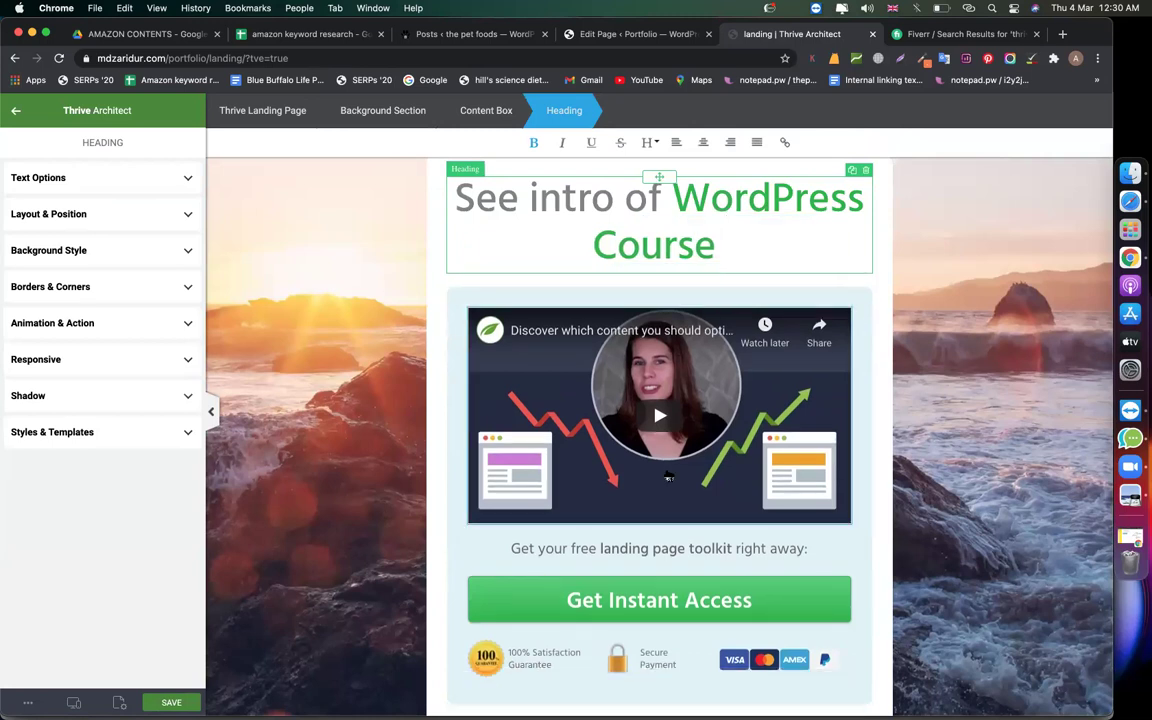
Step: Set the "See intro of WordPress Course" heading's font size to 42 px
{"action": "left_click", "coordinate": [800, 465]}
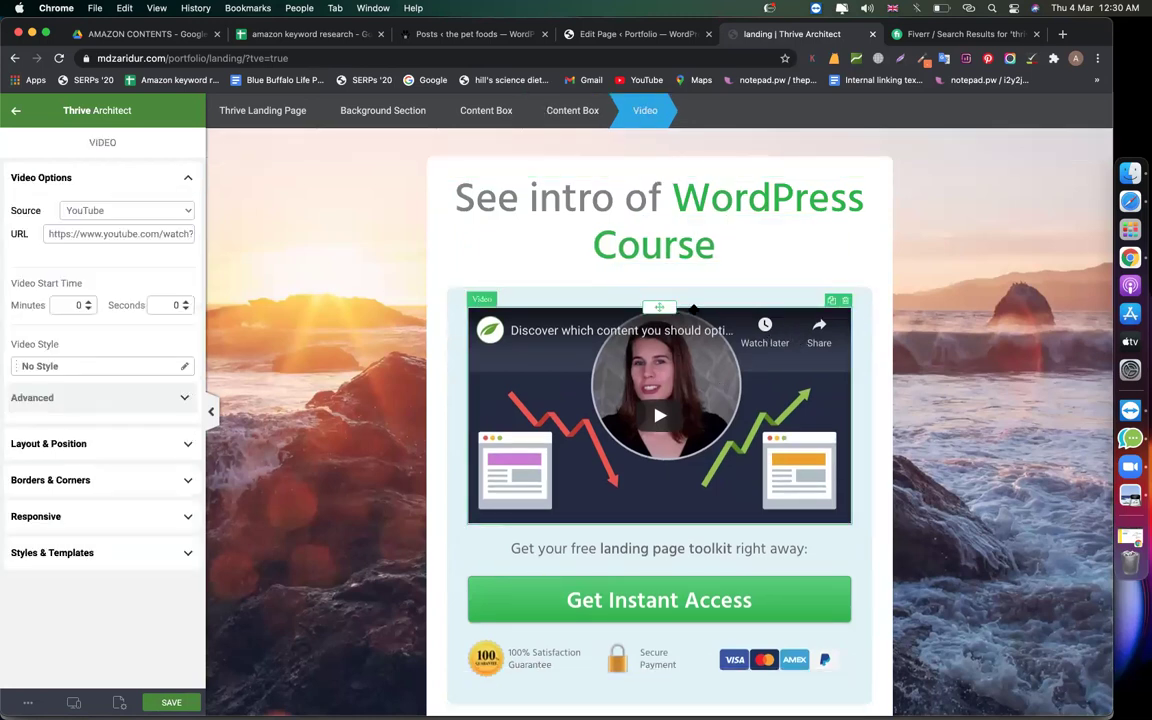
{"action": "double_click", "coordinate": [653, 244]}
{"action": "double_click", "coordinate": [542, 197]}
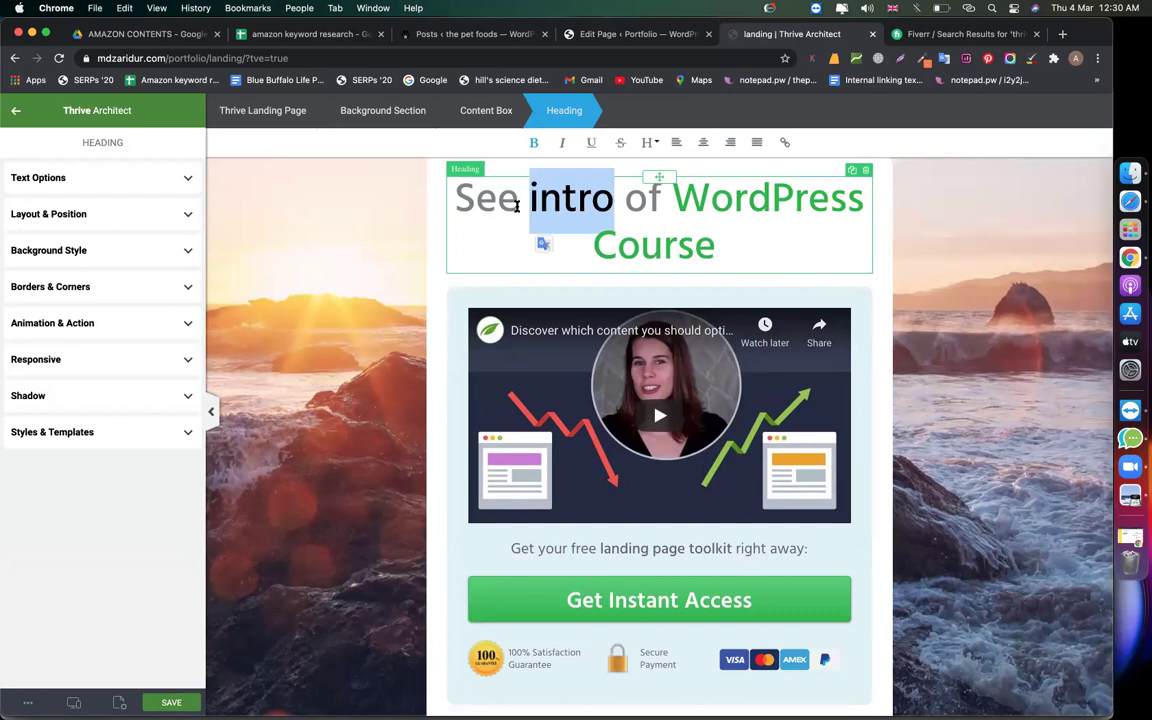
{"action": "left_click_drag", "start_coordinate": [528, 205], "coordinate": [517, 205]}
{"action": "left_click", "coordinate": [613, 243]}
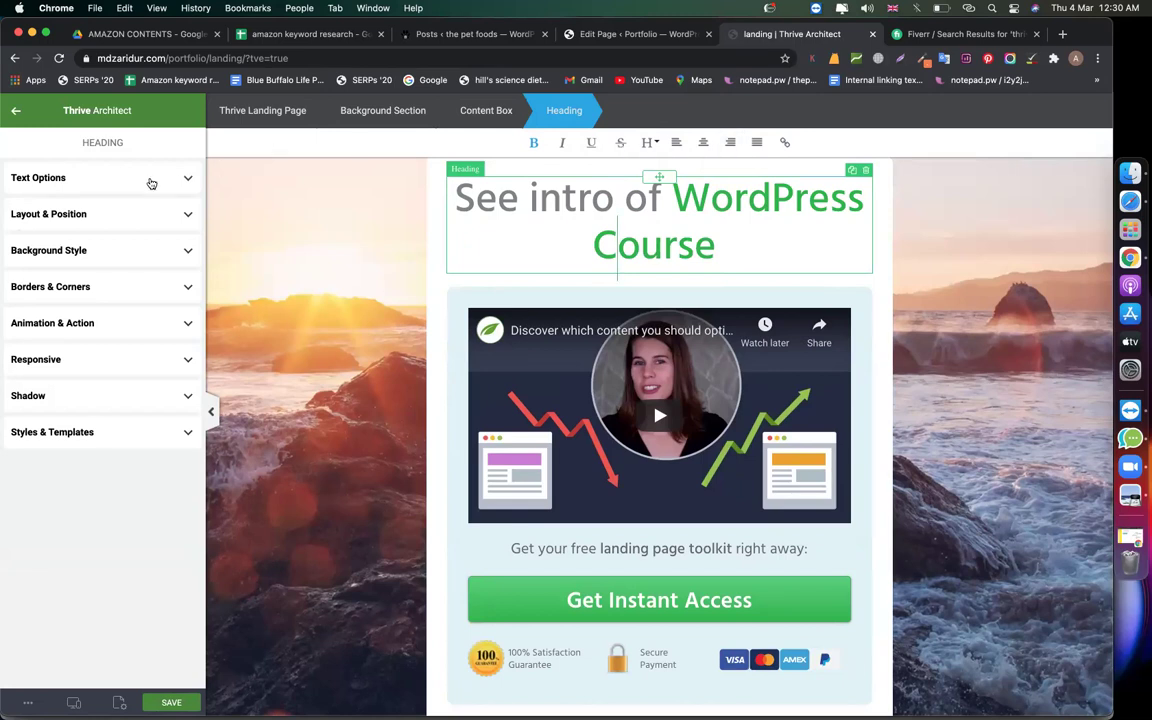
{"action": "left_click", "coordinate": [149, 180]}
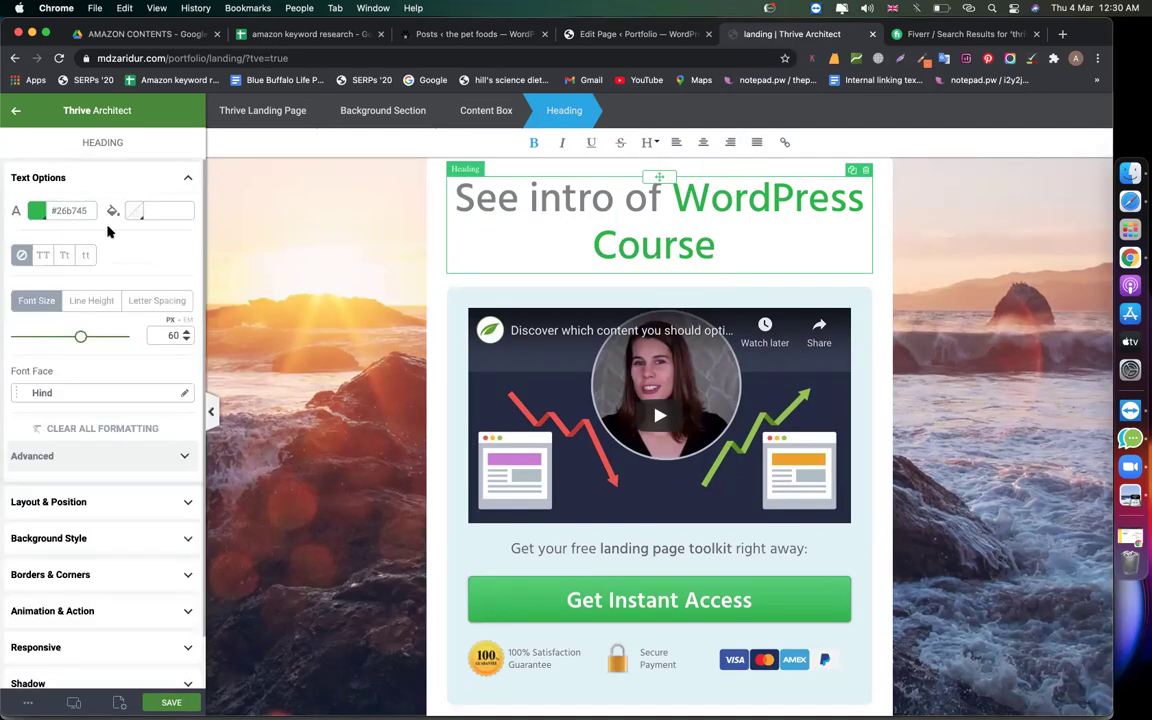
{"action": "left_click_drag", "start_coordinate": [81, 337], "coordinate": [73, 337]}
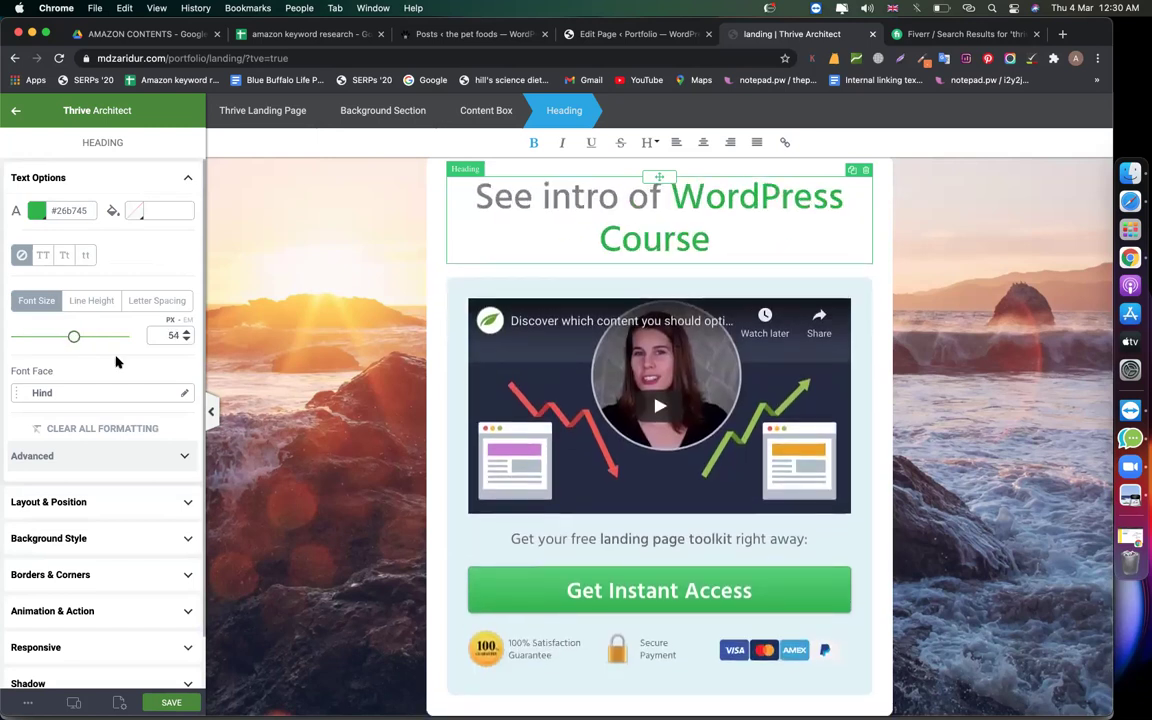
{"action": "left_click", "coordinate": [186, 331]}
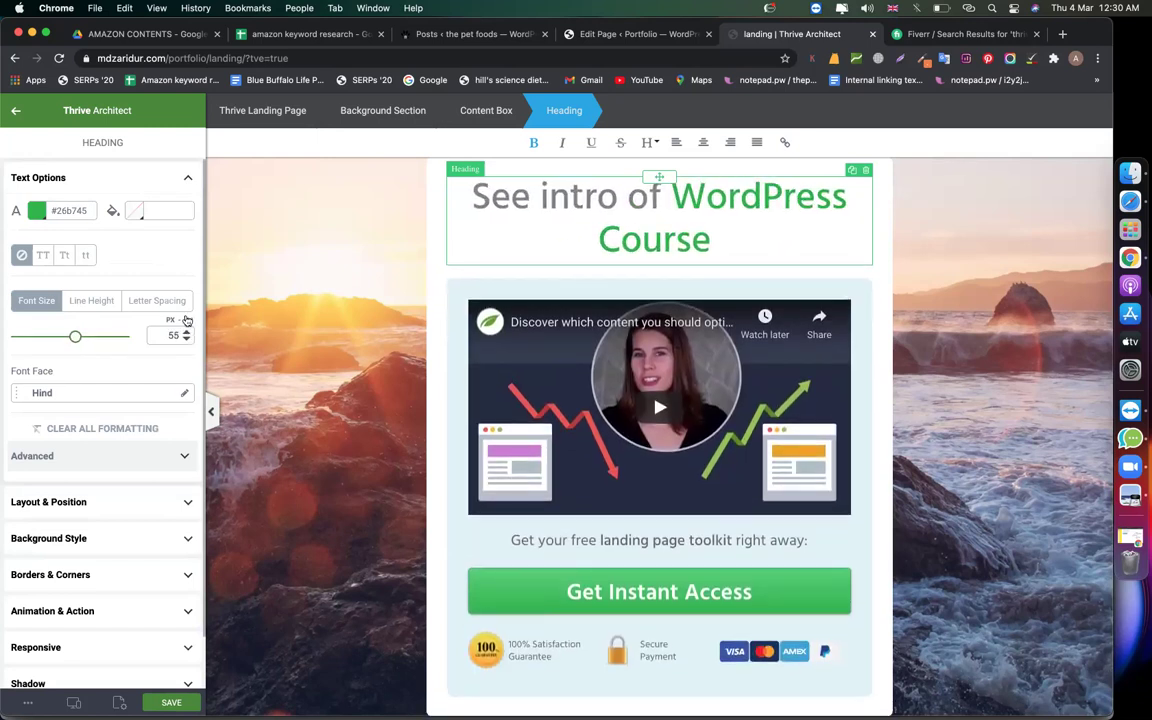
{"action": "mouse_move", "coordinate": [187, 322]}
{"action": "left_mouse_down"}
{"action": "mouse_move", "coordinate": [188, 350]}
{"action": "mouse_move", "coordinate": [186, 337]}
{"action": "left_mouse_up"}
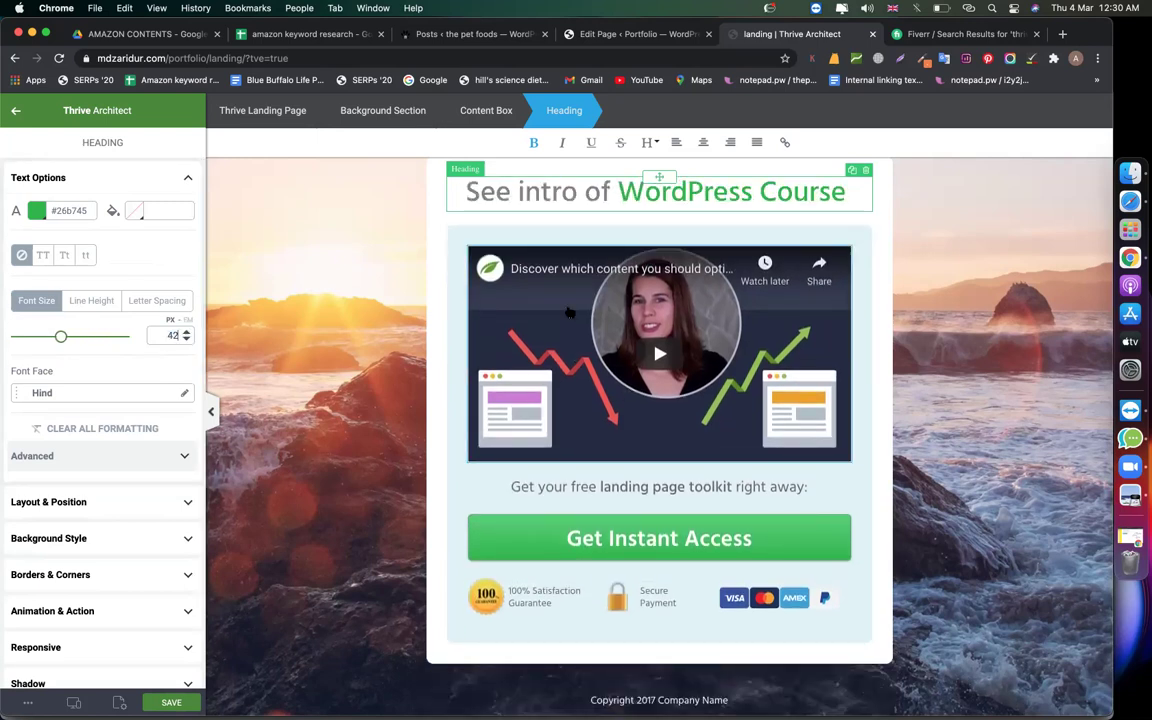
Step: Open the video element's options and highlight its YouTube URL
{"action": "left_click", "coordinate": [552, 301]}
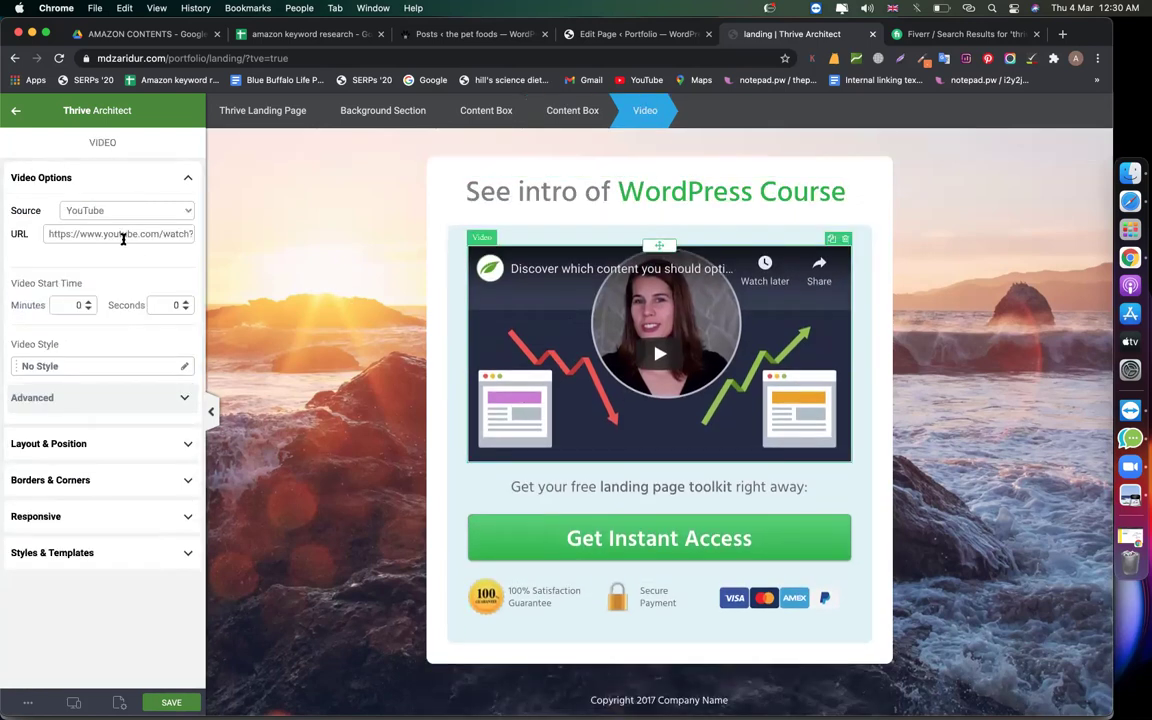
{"action": "triple_click", "coordinate": [123, 236]}
Step: Replace "landing page toolkit right away:" in the paragraph below the video with "course now"
{"action": "scroll", "coordinate": [600, 490], "scroll_direction": "down", "scroll_amount": 1}
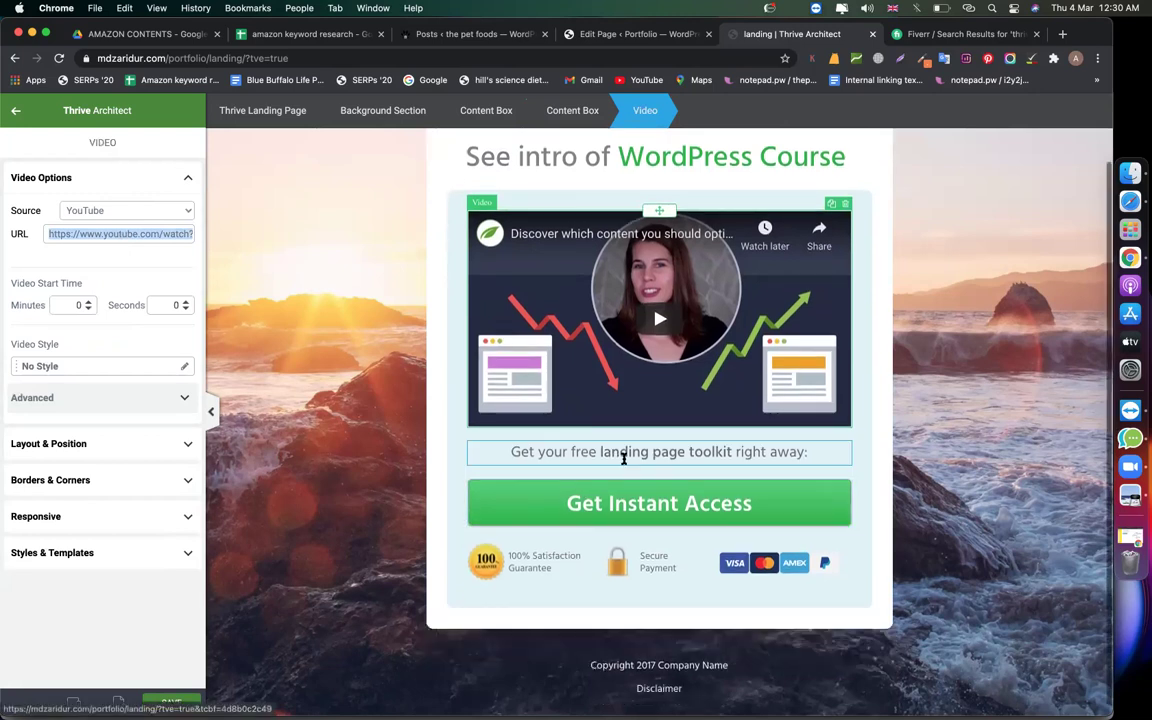
{"action": "left_click", "coordinate": [624, 455]}
{"action": "triple_click", "coordinate": [624, 455]}
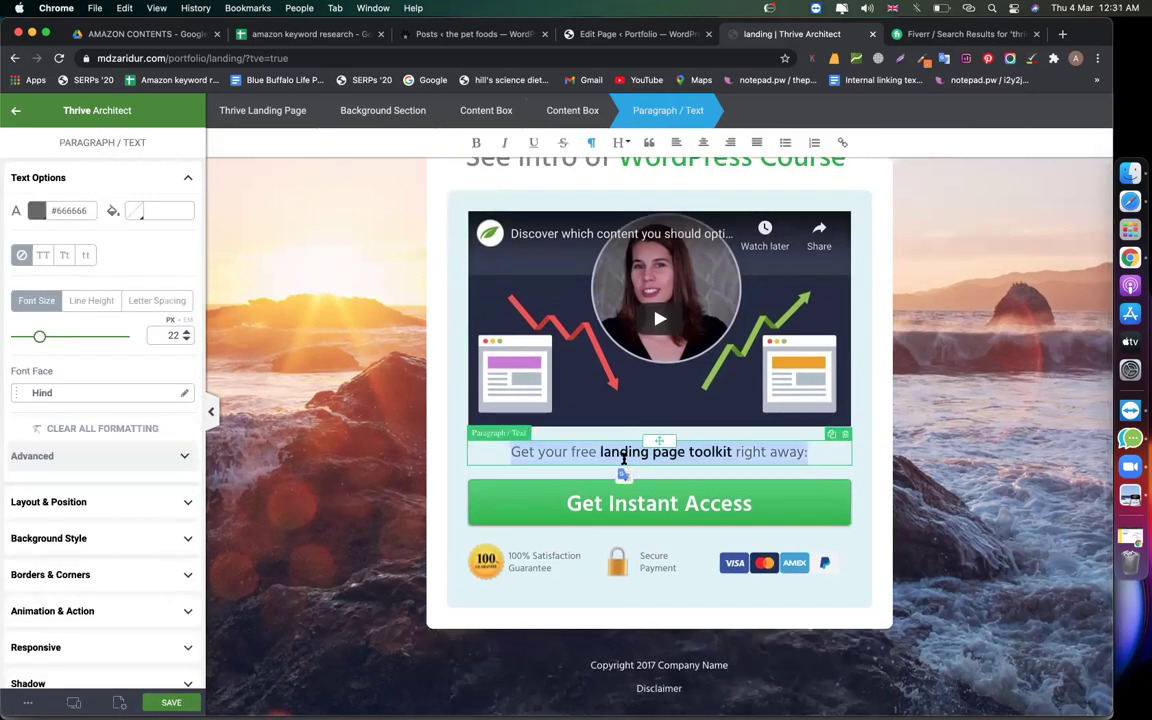
{"action": "left_click", "coordinate": [576, 452]}
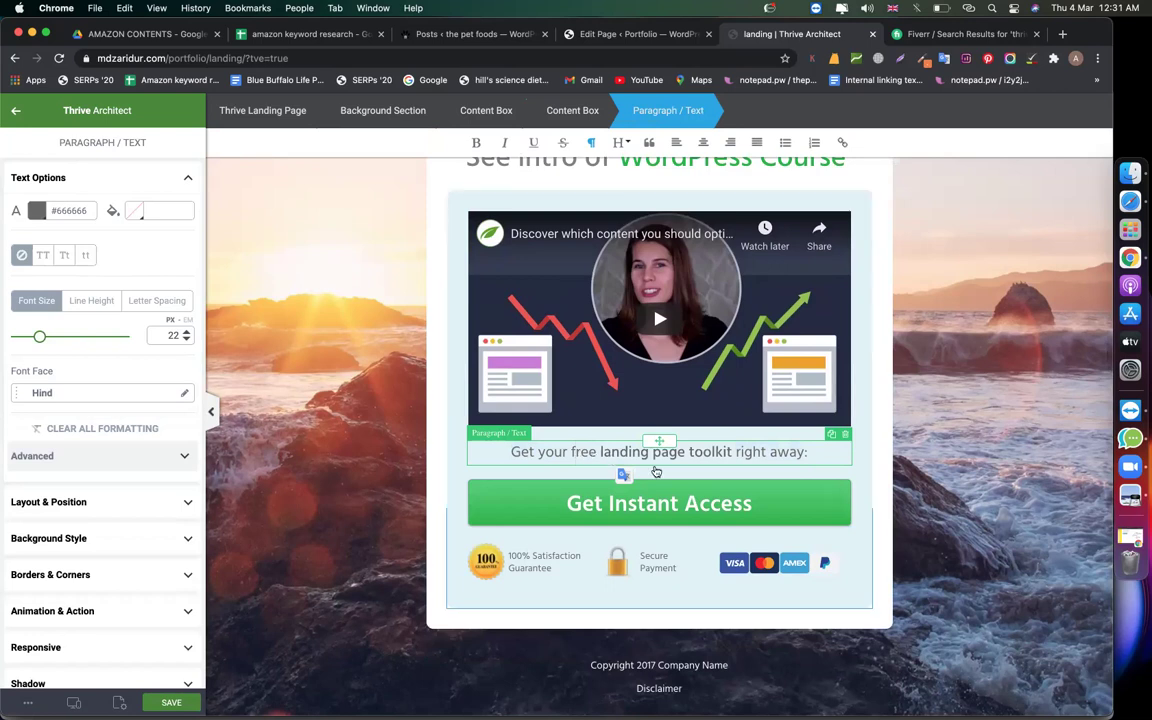
{"action": "left_click_drag", "start_coordinate": [599, 453], "coordinate": [808, 452]}
{"action": "type", "text": "course now"}
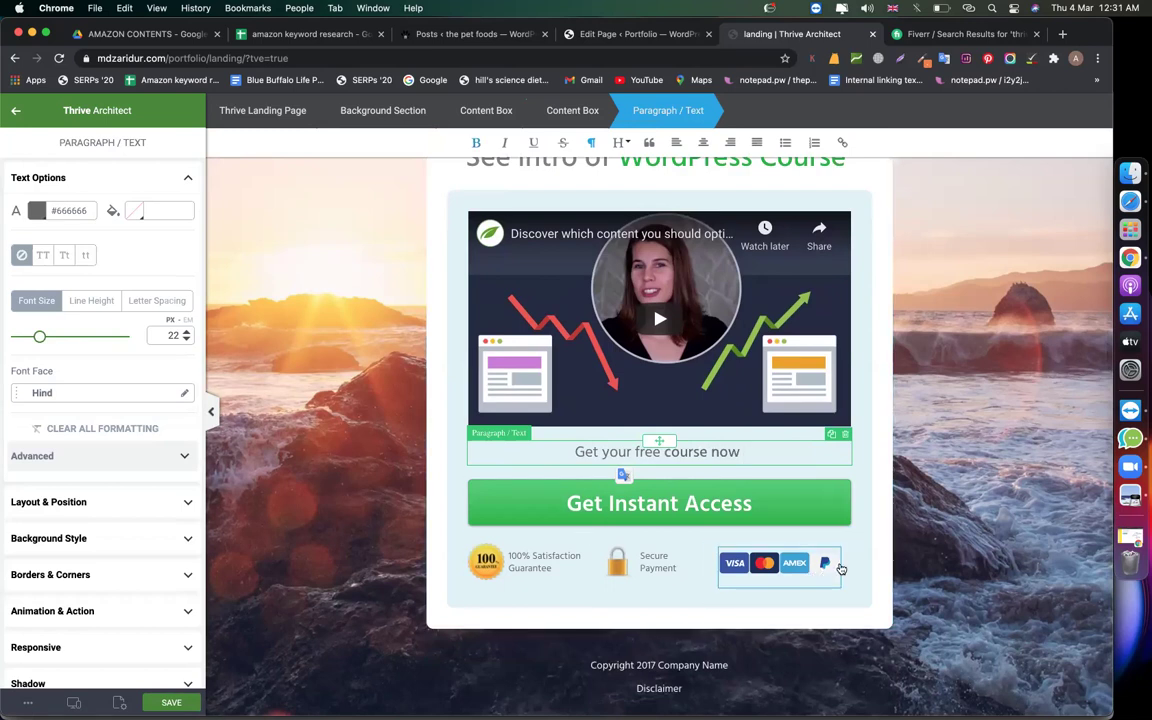
Step: Delete the credit card icons and the whole columns row with the satisfaction guarantee and secure payment notes
{"action": "left_click", "coordinate": [829, 564]}
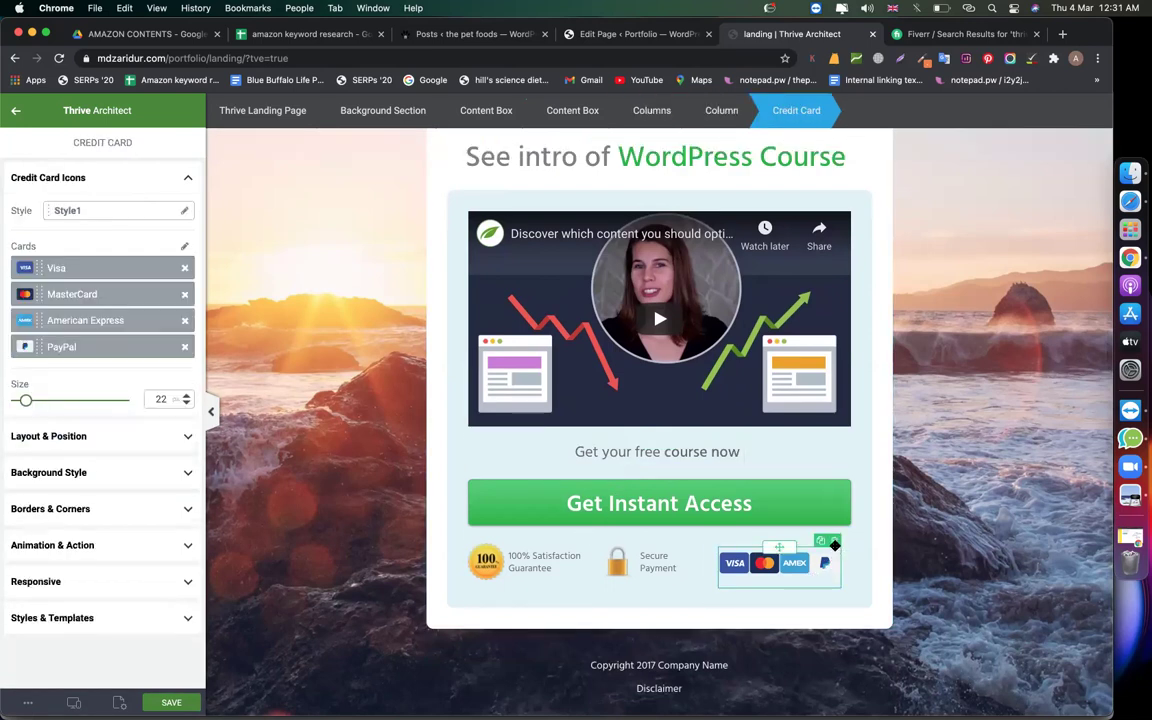
{"action": "left_click", "coordinate": [834, 542]}
{"action": "left_click", "coordinate": [621, 571]}
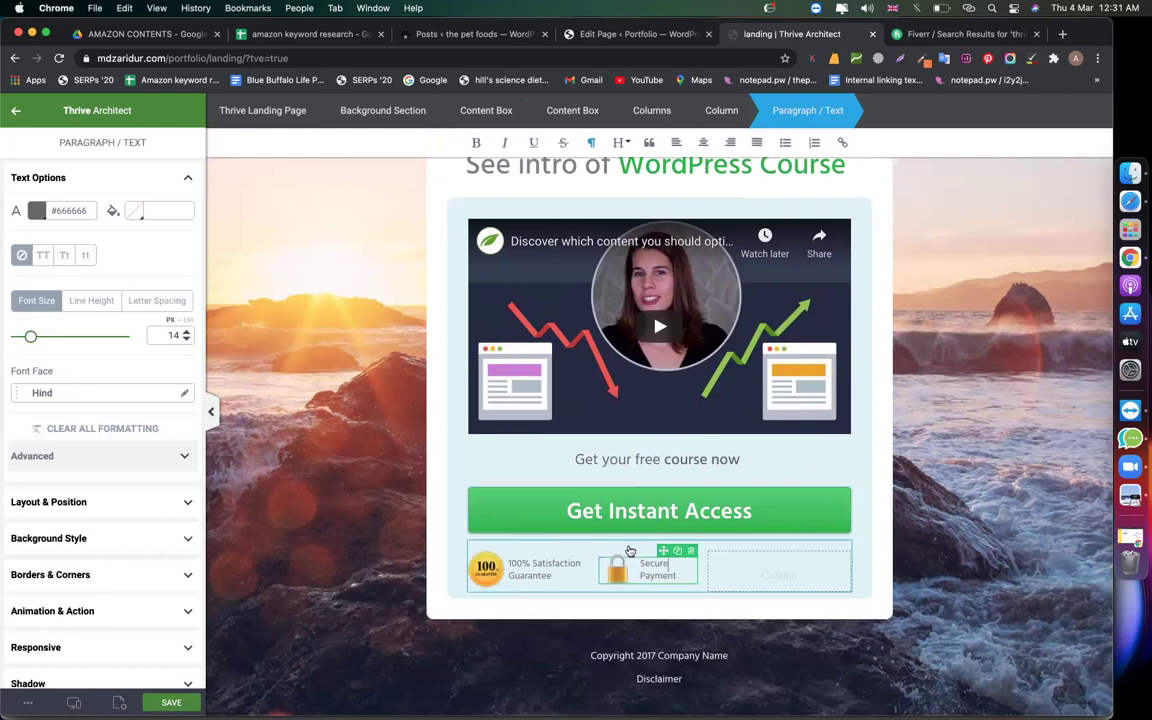
{"action": "left_click", "coordinate": [631, 553]}
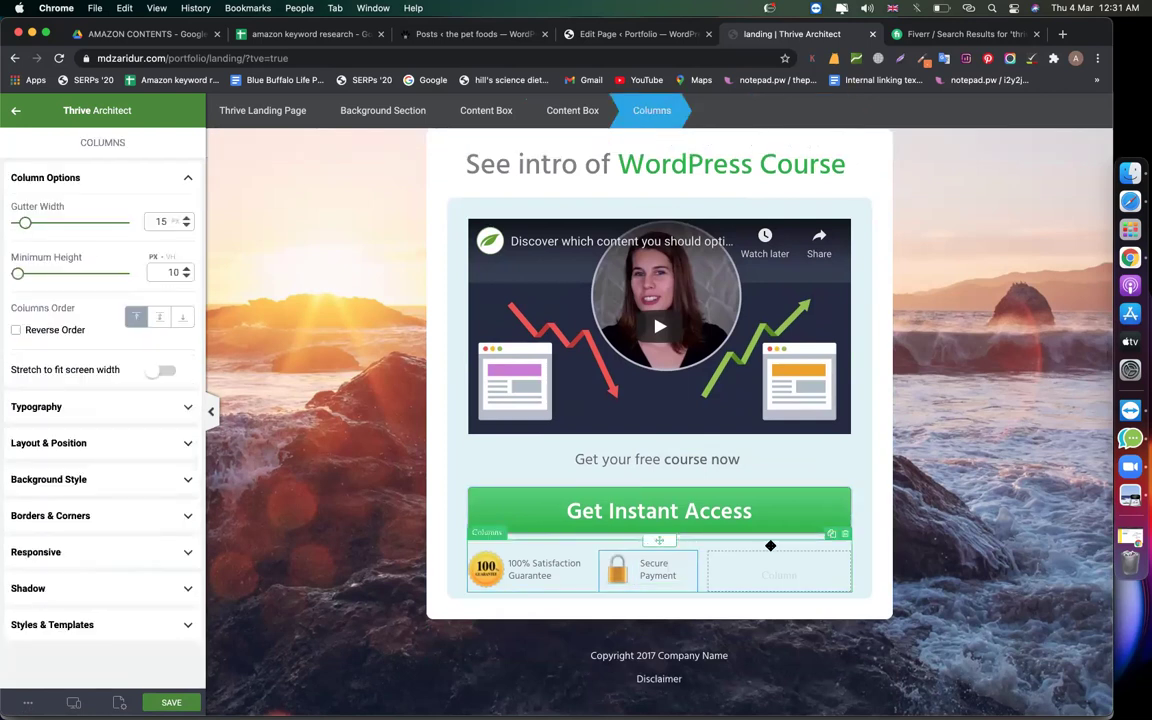
{"action": "left_click", "coordinate": [845, 533]}
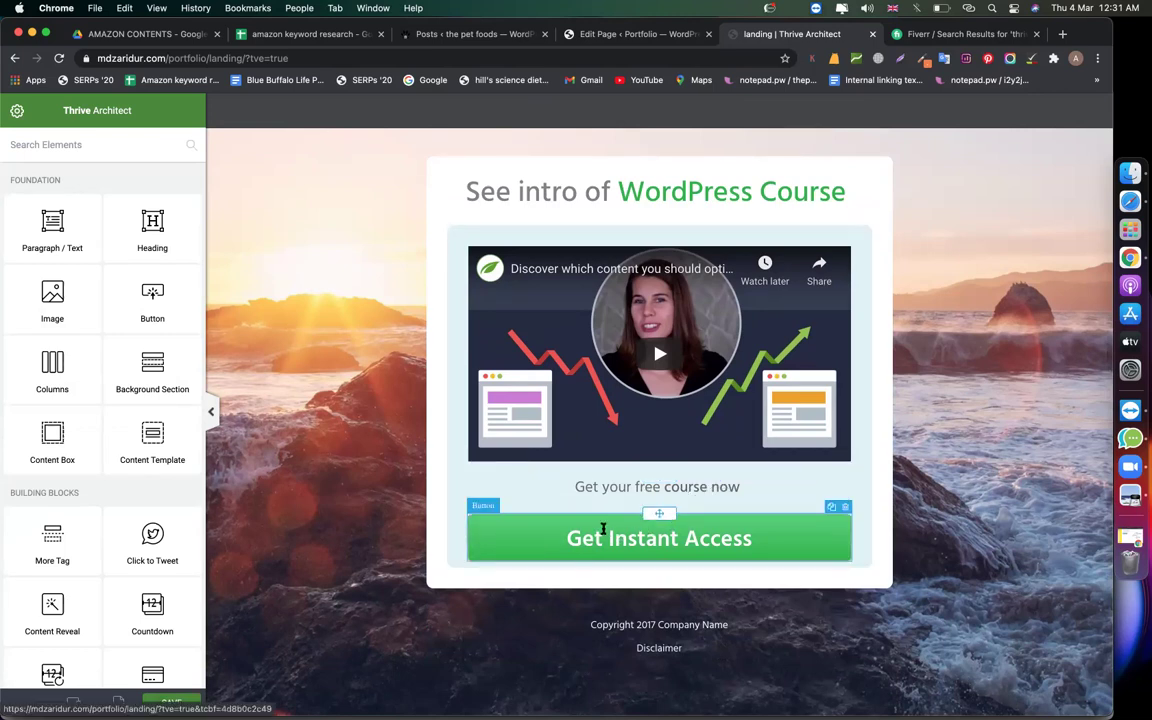
Step: Examine the options of the Get Instant Access button text, the heading, and the outer and inner content boxes
{"action": "left_click", "coordinate": [603, 531]}
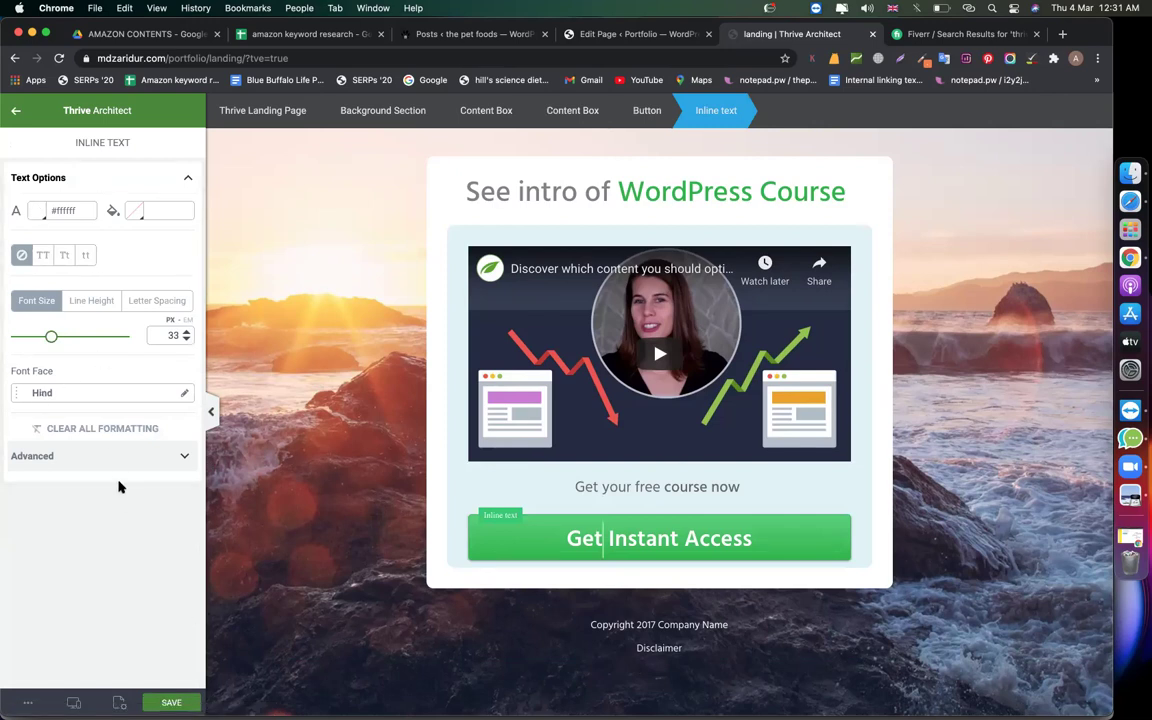
{"action": "left_click", "coordinate": [109, 459]}
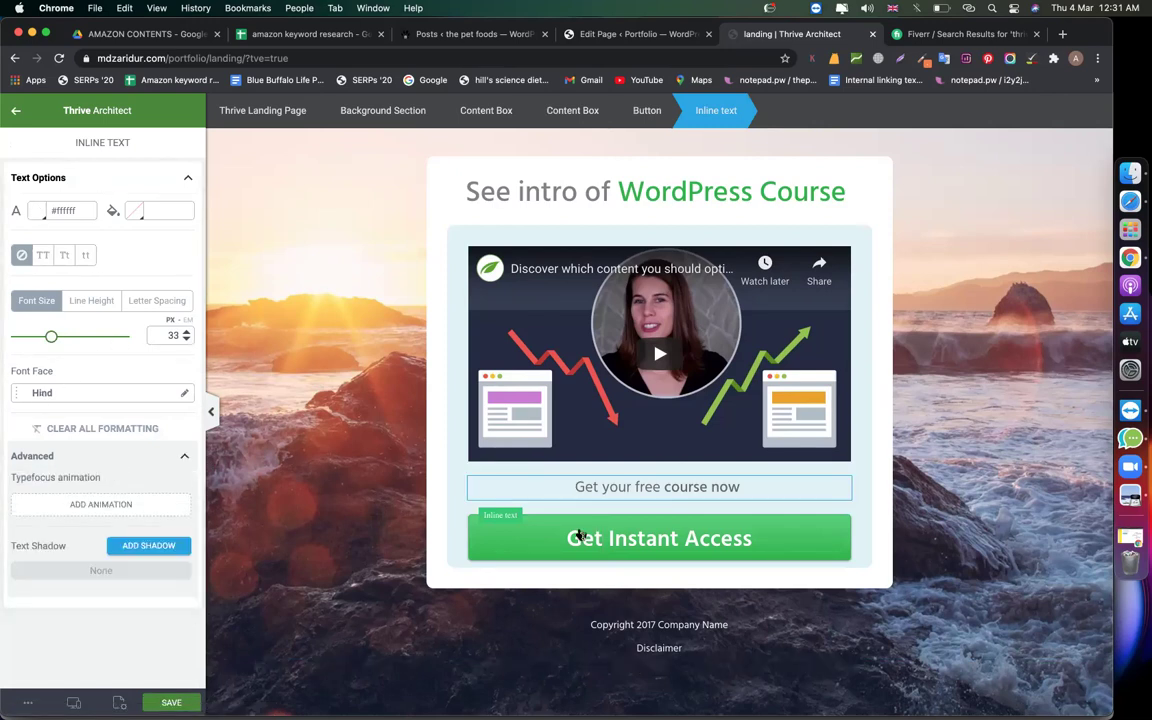
{"action": "left_click", "coordinate": [617, 538]}
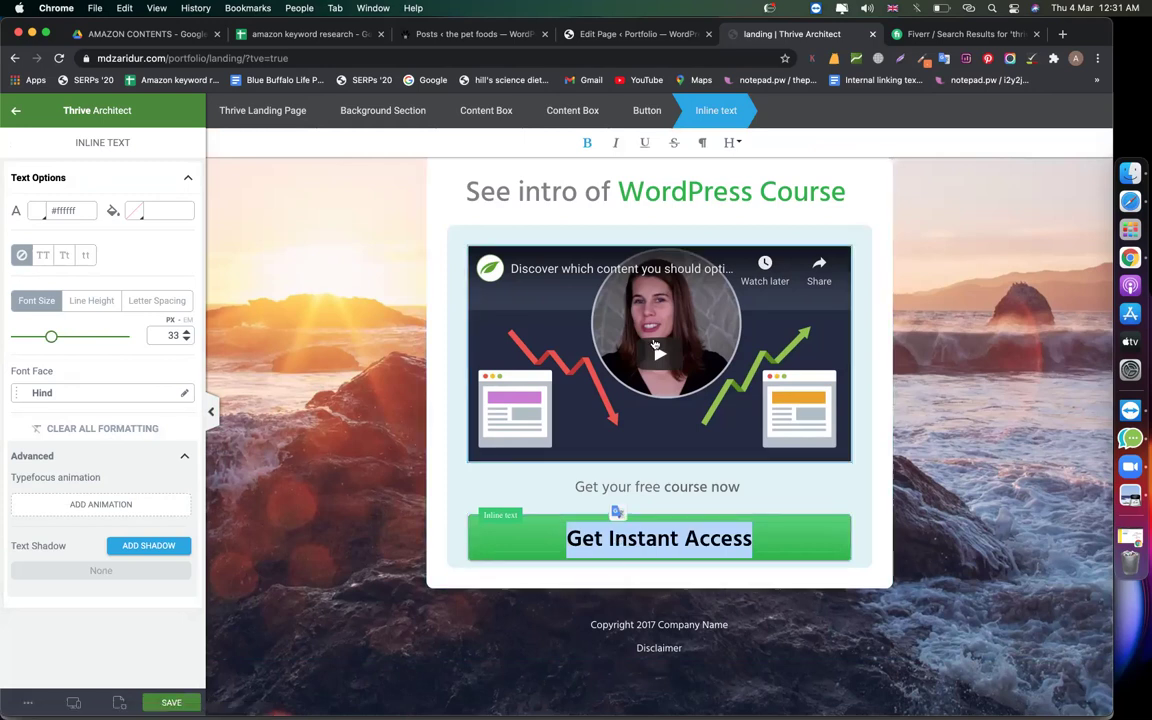
{"action": "left_click", "coordinate": [567, 538]}
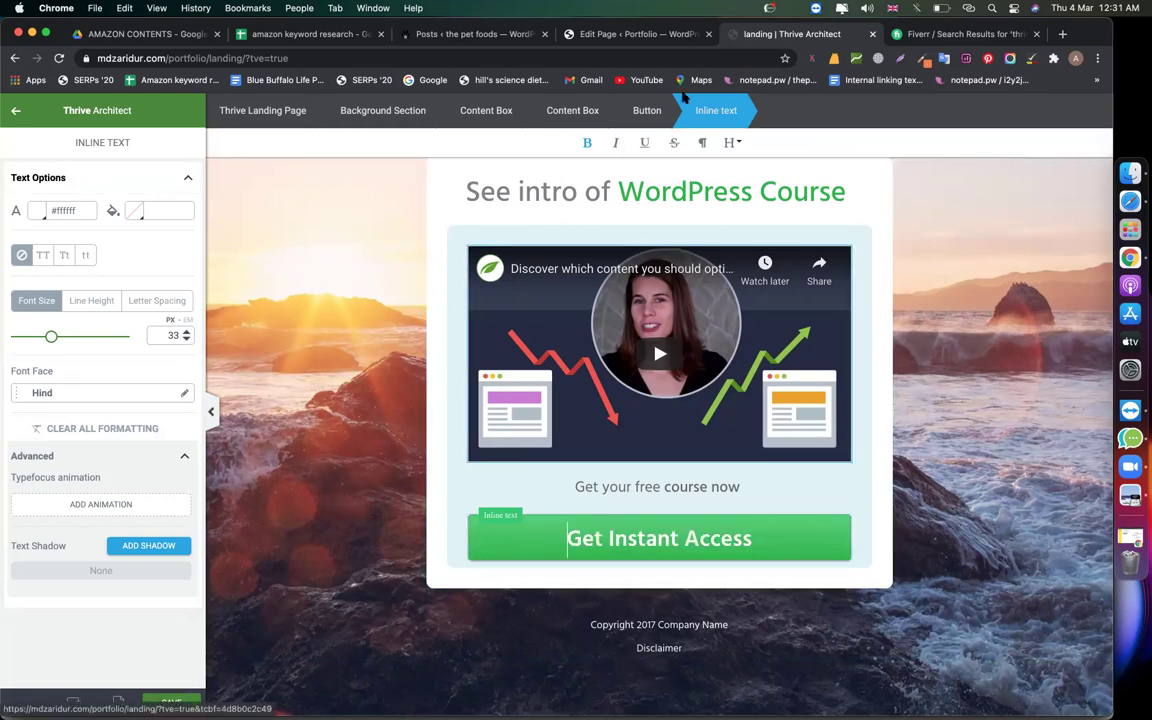
{"action": "left_click", "coordinate": [490, 112]}
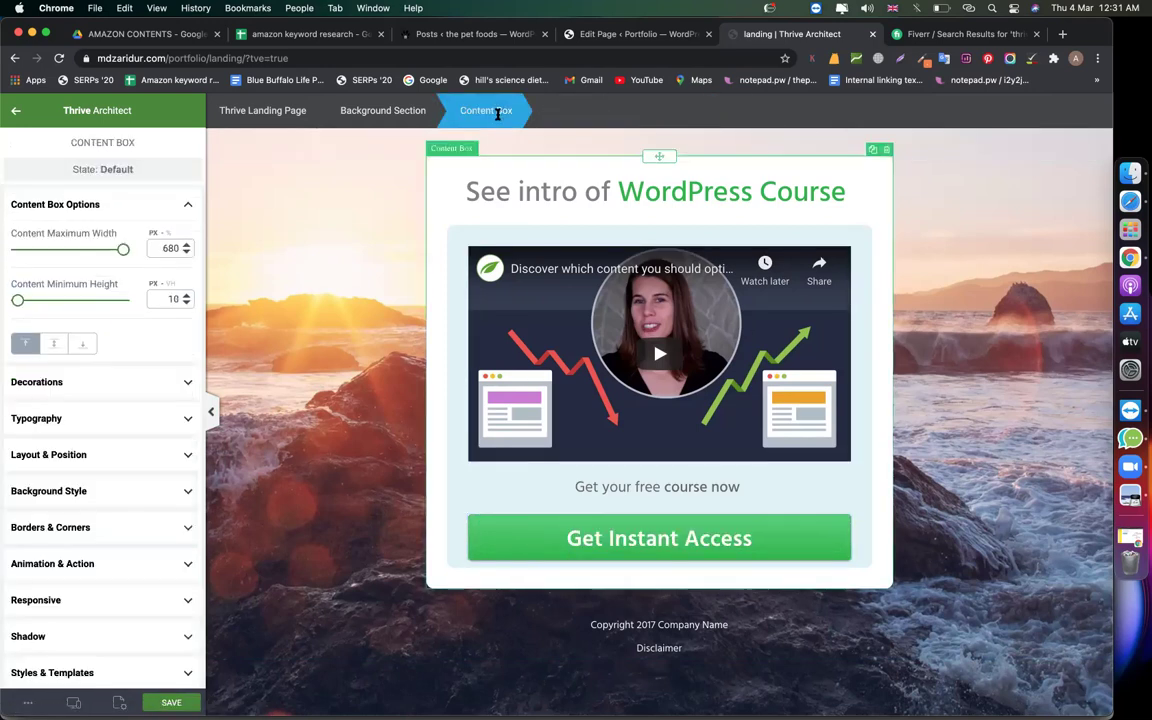
{"action": "left_click", "coordinate": [494, 199]}
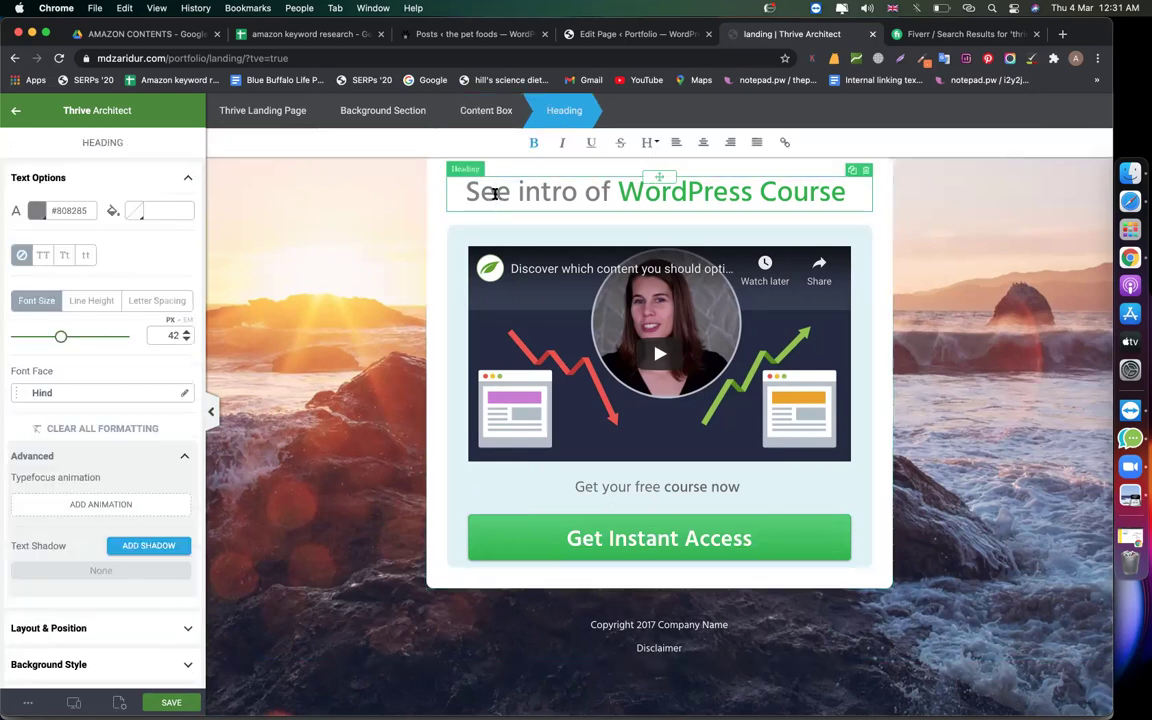
{"action": "left_click", "coordinate": [470, 241]}
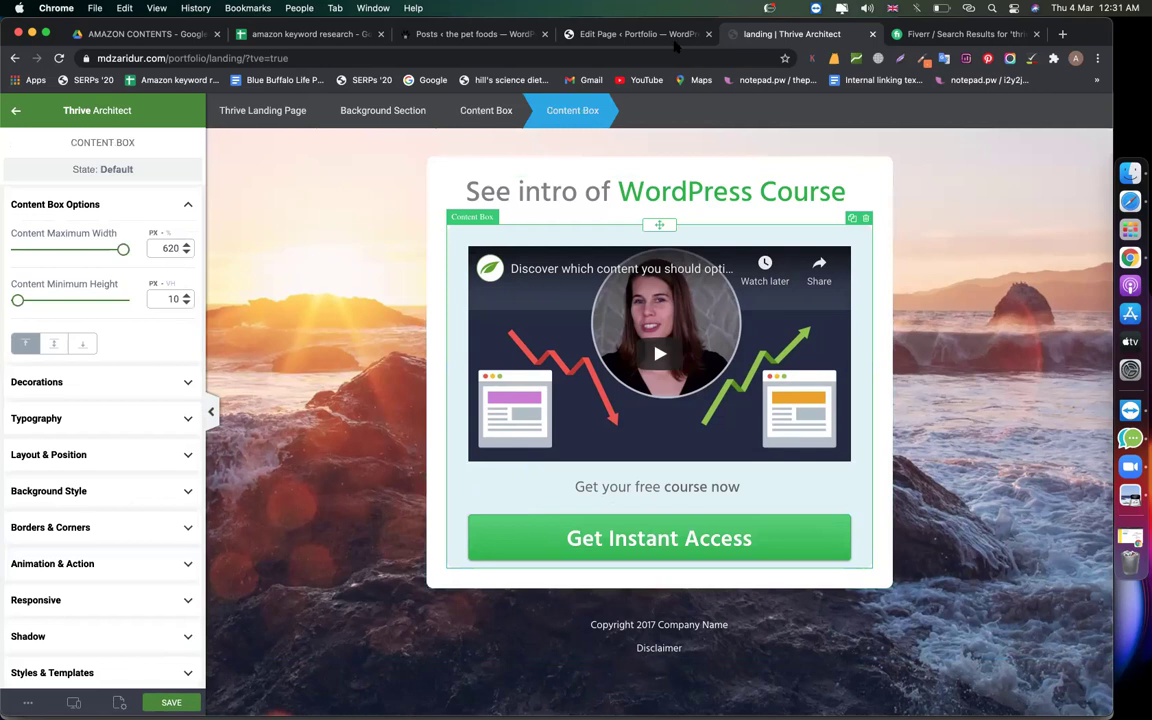
Step: Apply the Border 2 style to the Get Instant Access button
{"action": "left_click", "coordinate": [516, 523]}
{"action": "left_click", "coordinate": [612, 538]}
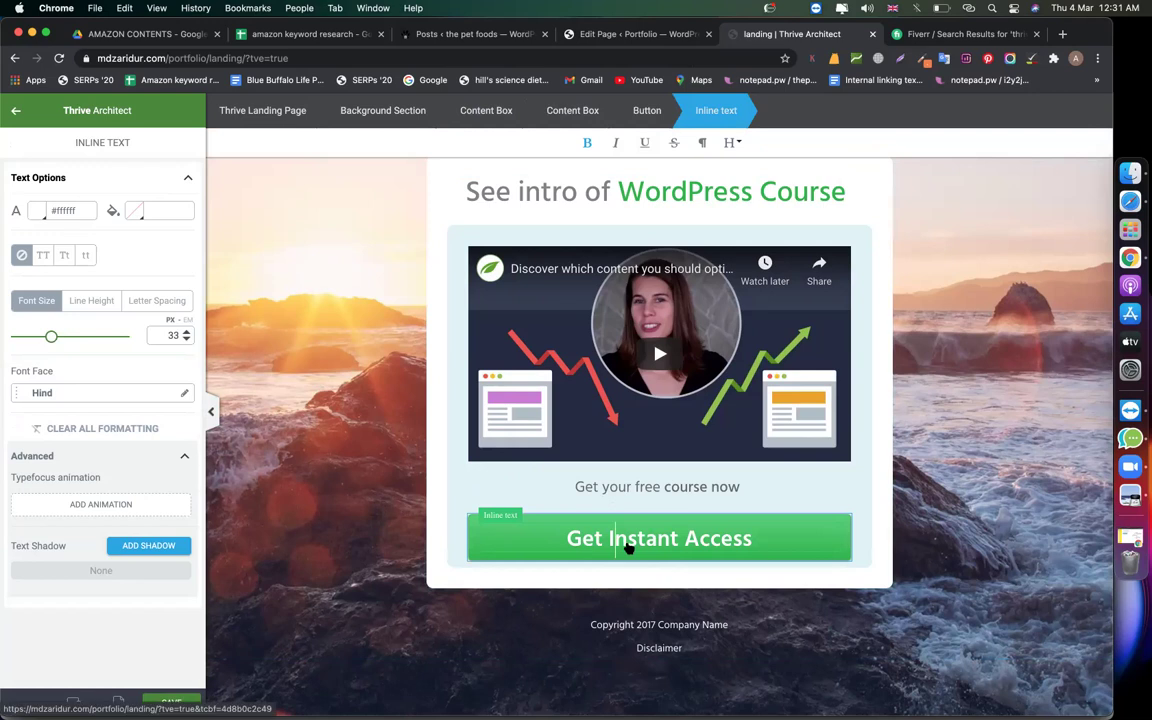
{"action": "left_click", "coordinate": [645, 111]}
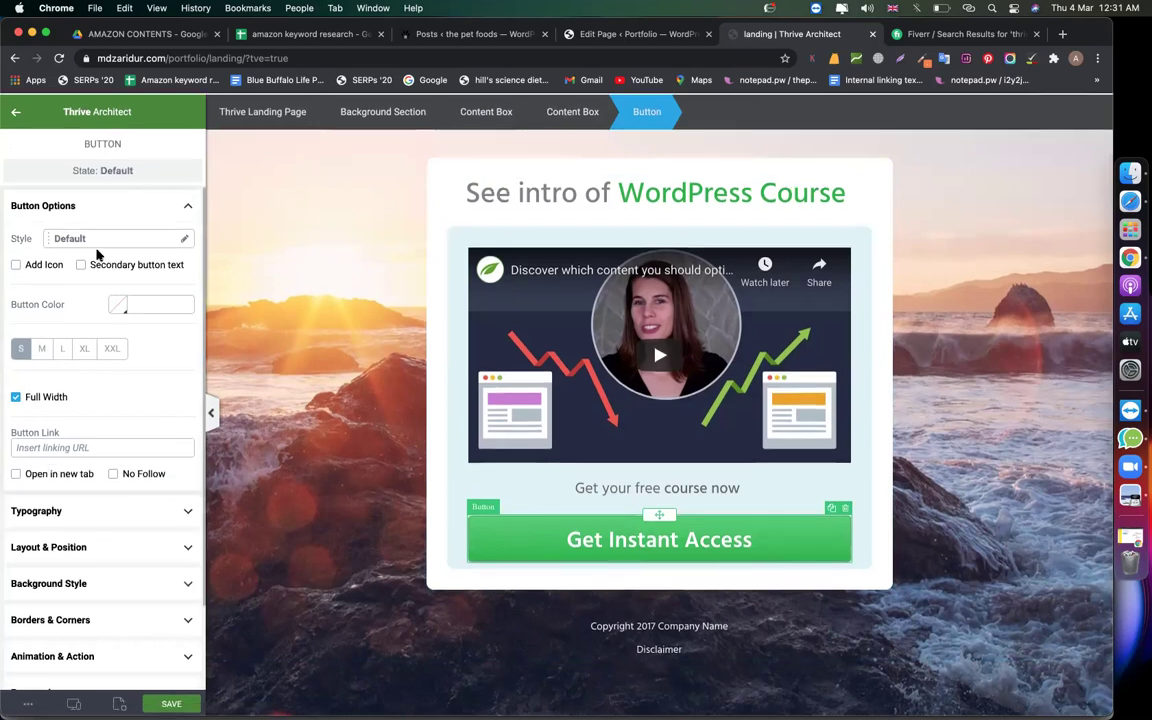
{"action": "left_click", "coordinate": [116, 240]}
{"action": "left_click", "coordinate": [113, 422]}
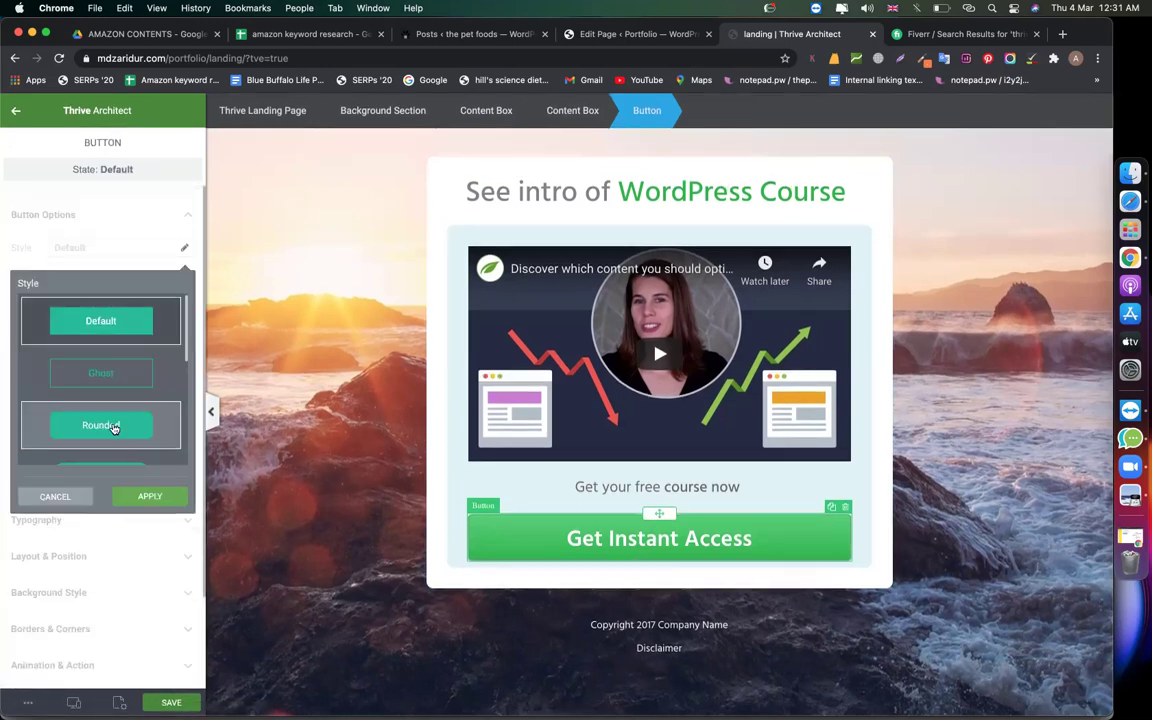
{"action": "scroll", "coordinate": [113, 427], "scroll_direction": "down", "scroll_amount": 3}
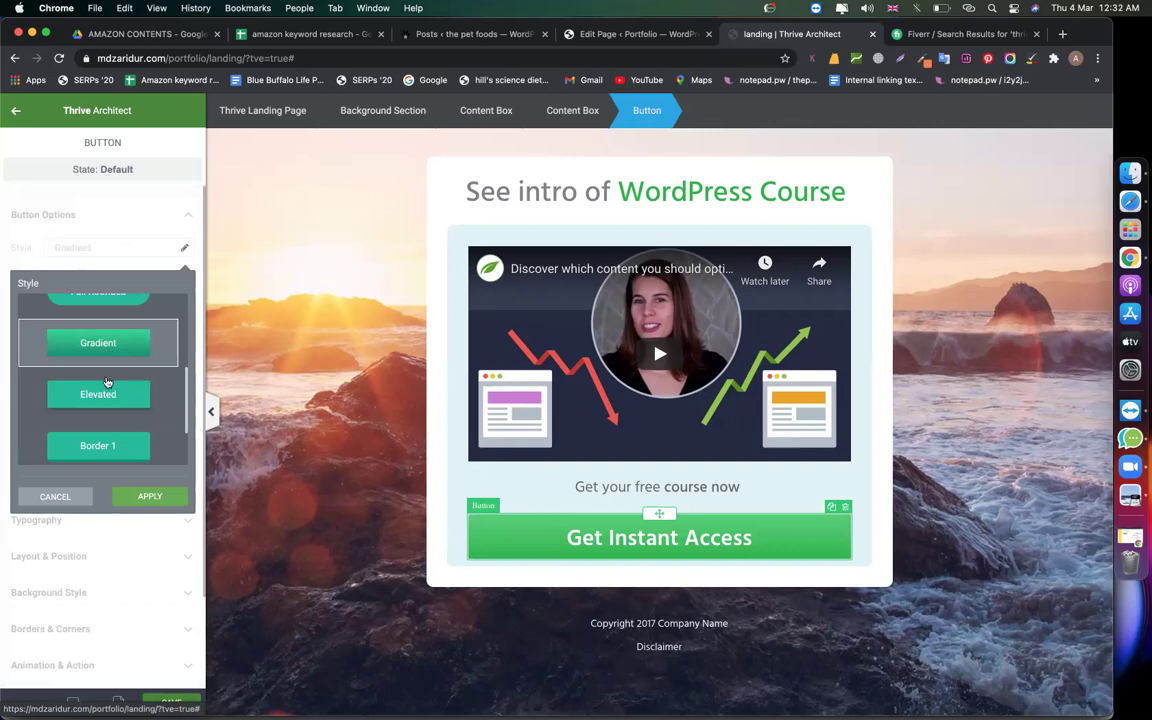
{"action": "left_click", "coordinate": [108, 388]}
{"action": "scroll", "coordinate": [109, 415], "scroll_direction": "down", "scroll_amount": 1}
{"action": "left_click", "coordinate": [108, 420]}
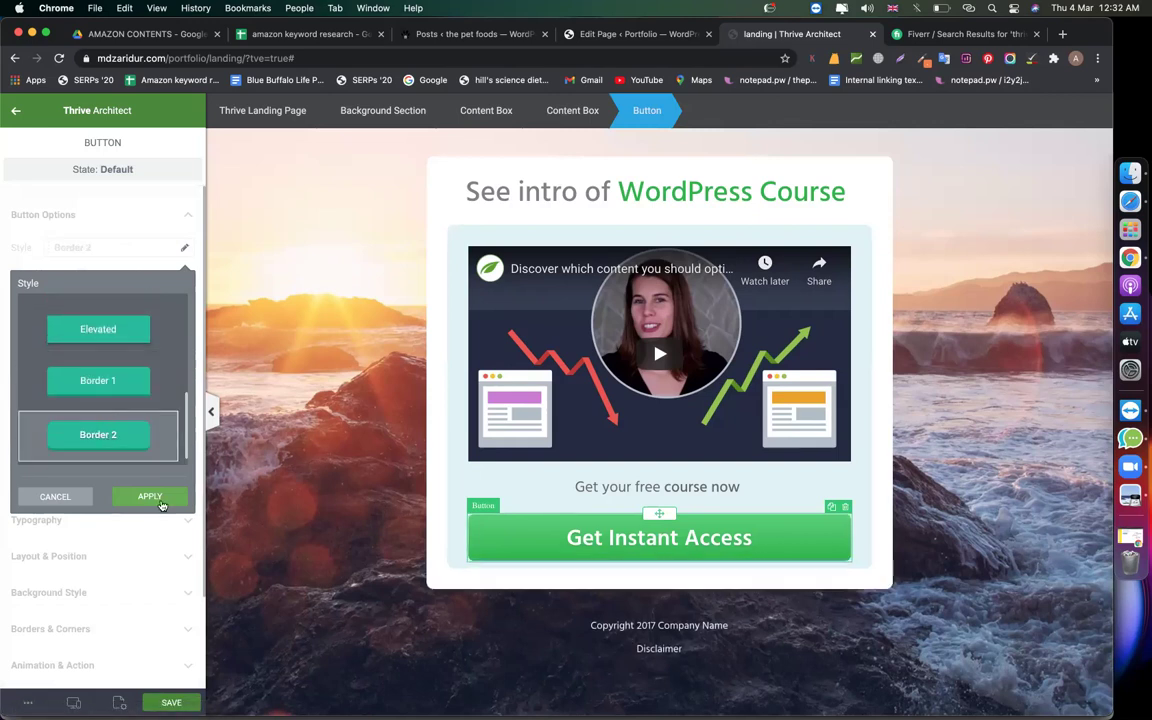
{"action": "left_click", "coordinate": [155, 497]}
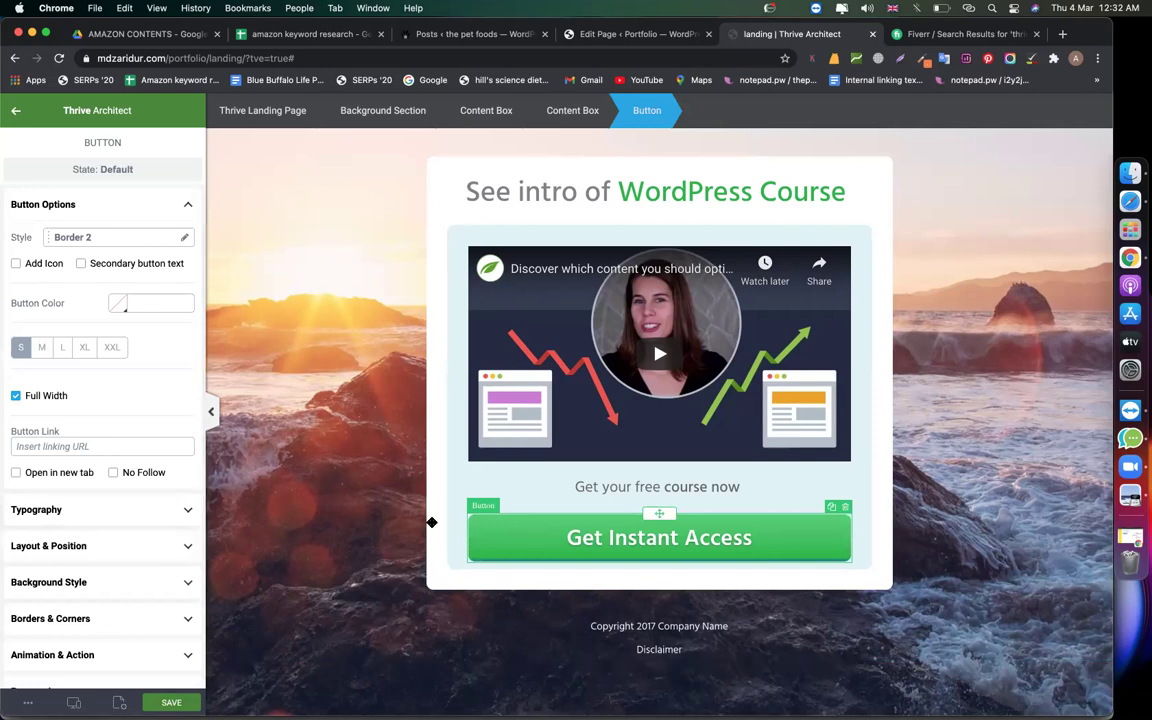
Step: Set the Get Instant Access button's colour to #baad57 and its size to XL
{"action": "left_click", "coordinate": [120, 307]}
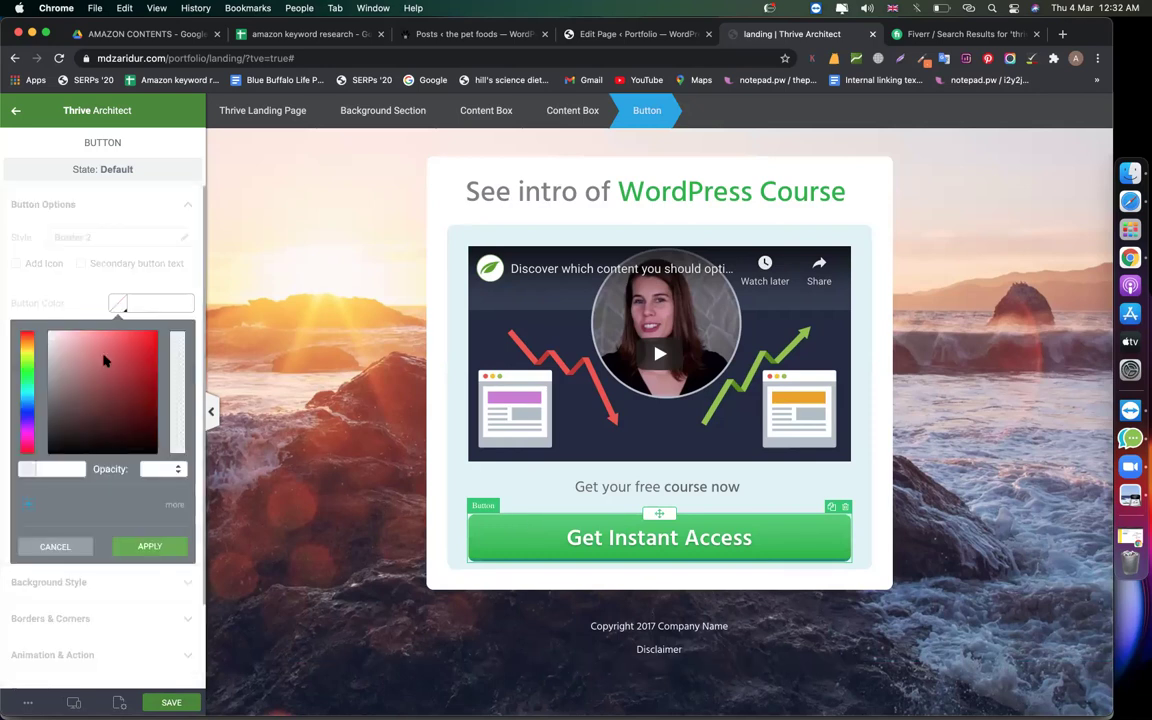
{"action": "left_click", "coordinate": [29, 348]}
{"action": "left_click", "coordinate": [107, 368]}
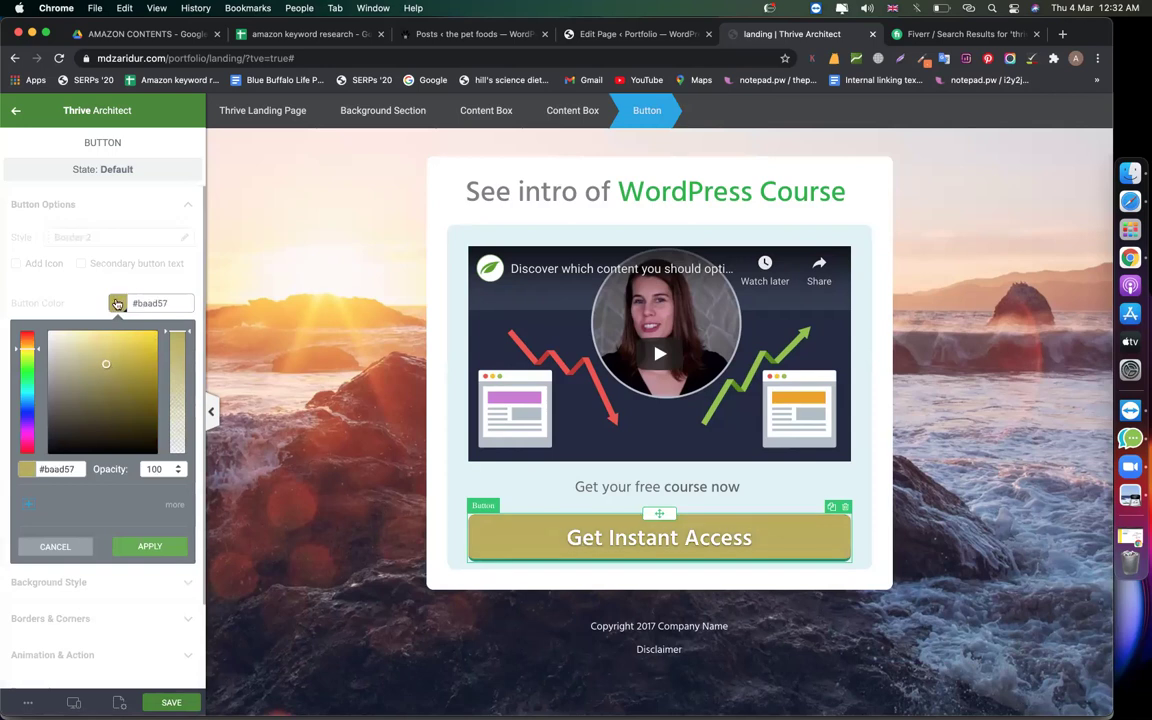
{"action": "left_click", "coordinate": [152, 546]}
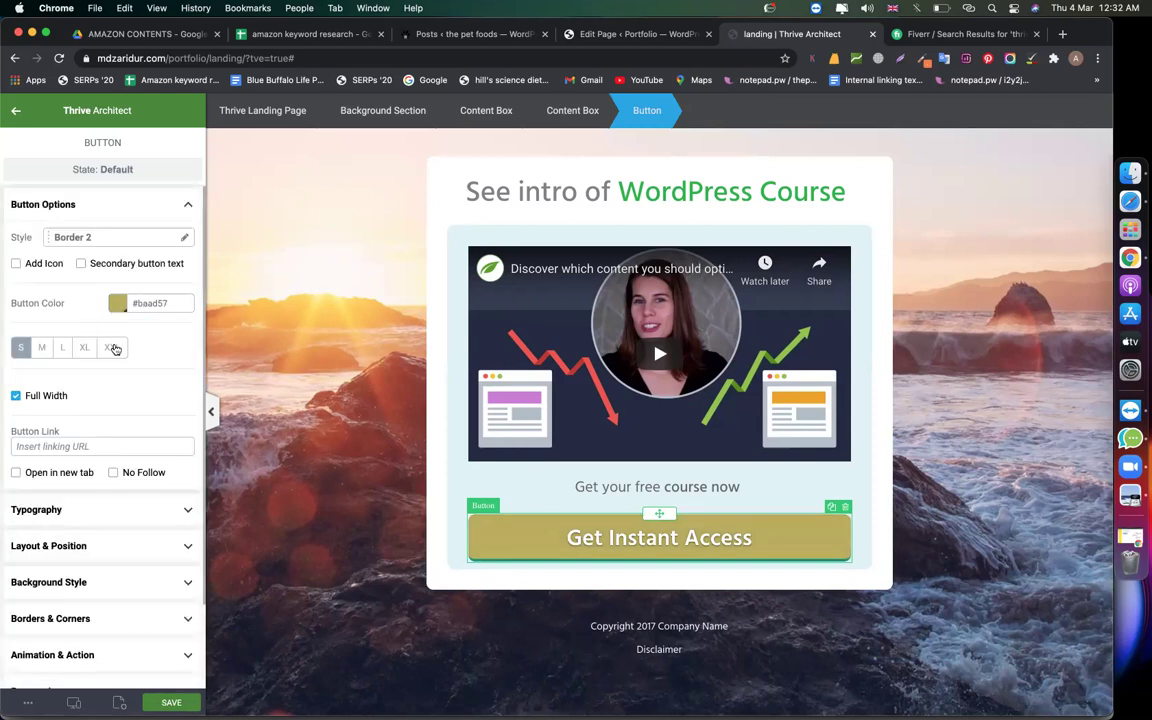
{"action": "left_click", "coordinate": [45, 348]}
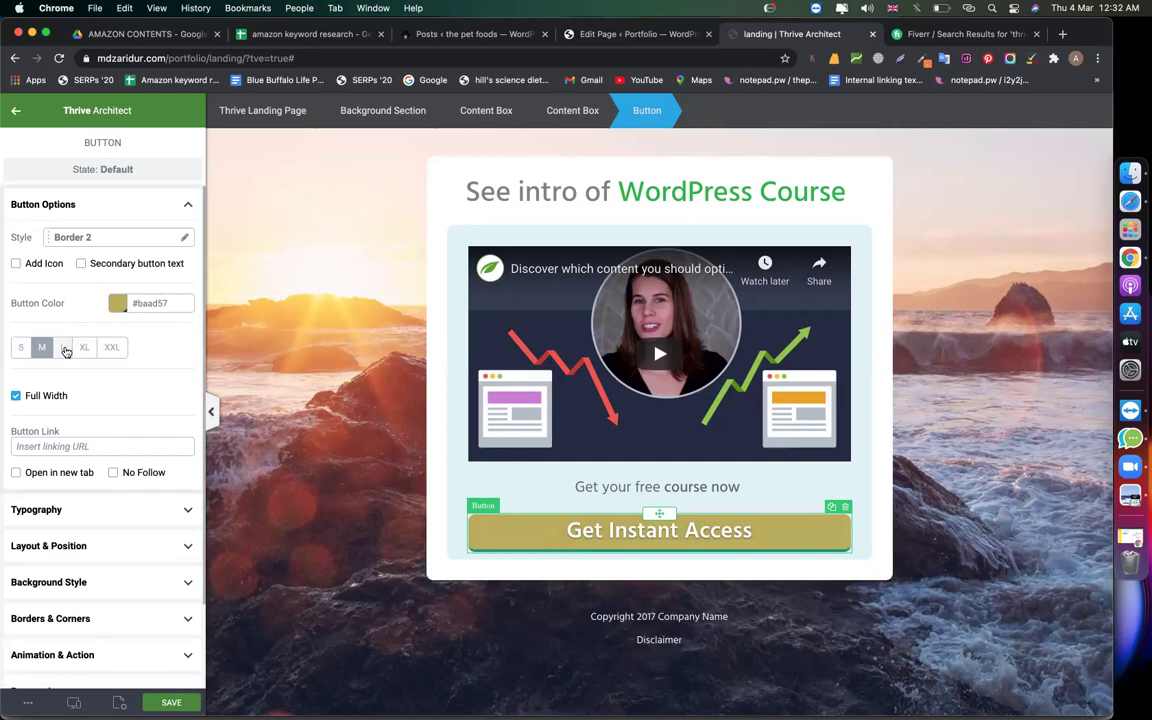
{"action": "left_click", "coordinate": [66, 349]}
{"action": "left_click", "coordinate": [84, 347]}
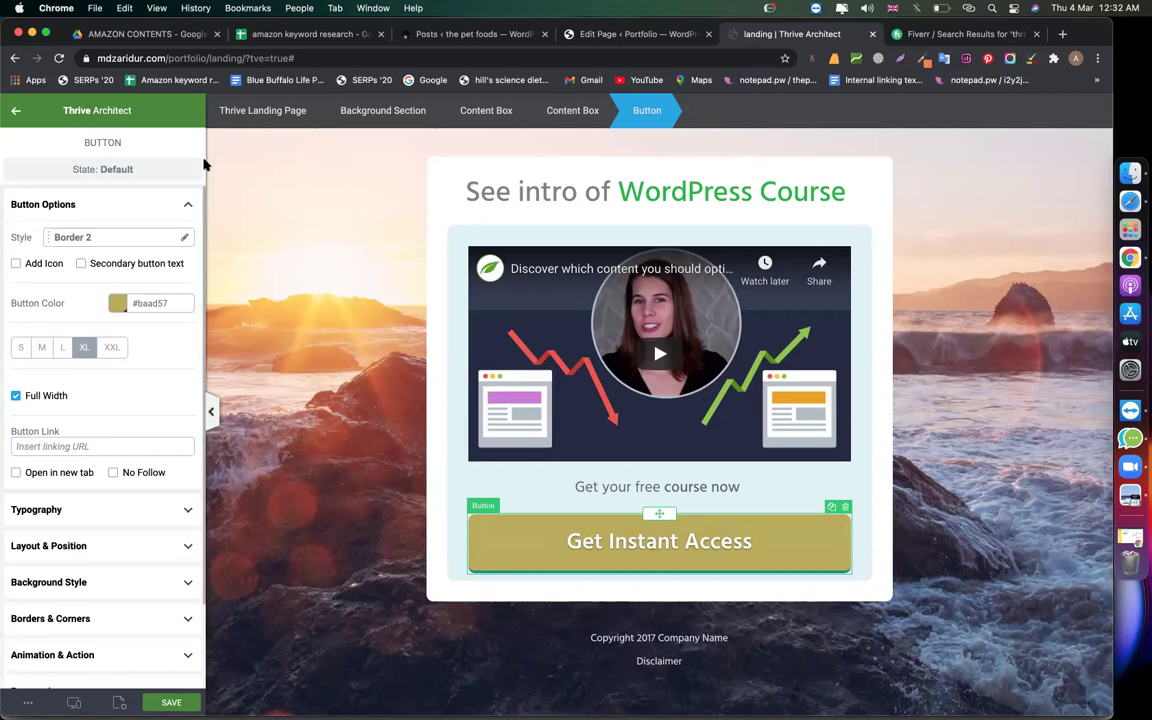
Step: Link the Get Instant Access button to the site's https address ending in /portfolio/lead and save the landing page
{"action": "left_click_drag", "start_coordinate": [208, 58], "coordinate": [86, 57]}
{"action": "key", "text": "super+c"}
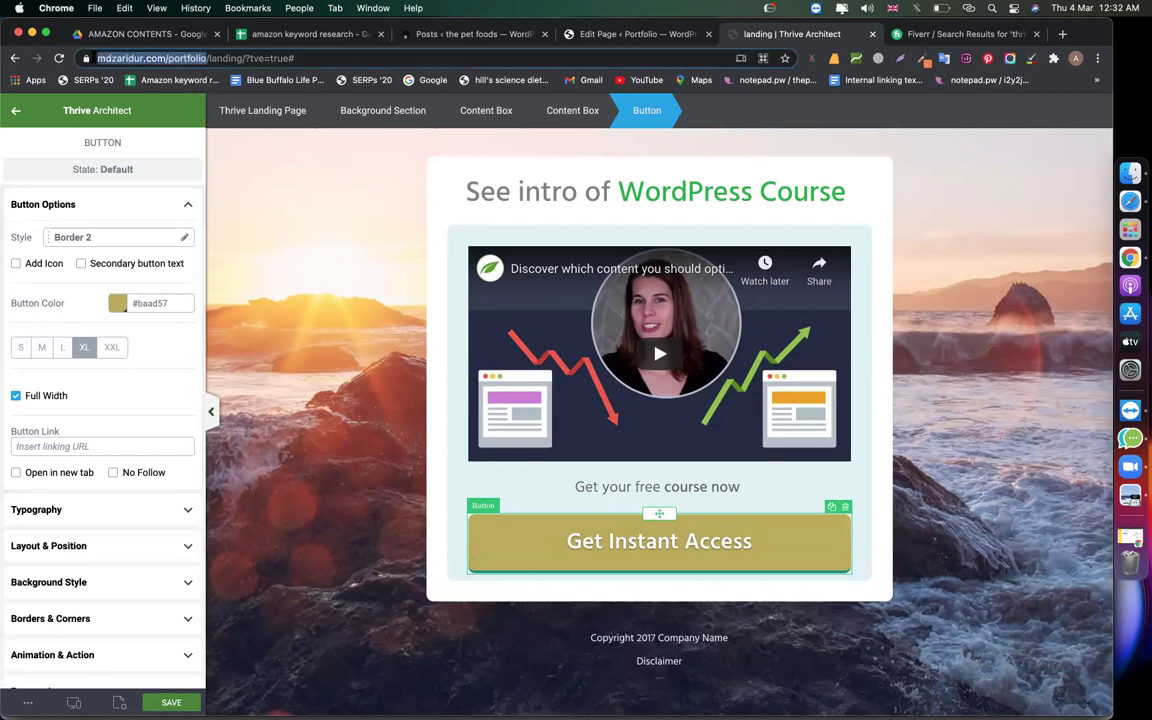
{"action": "left_click", "coordinate": [53, 446]}
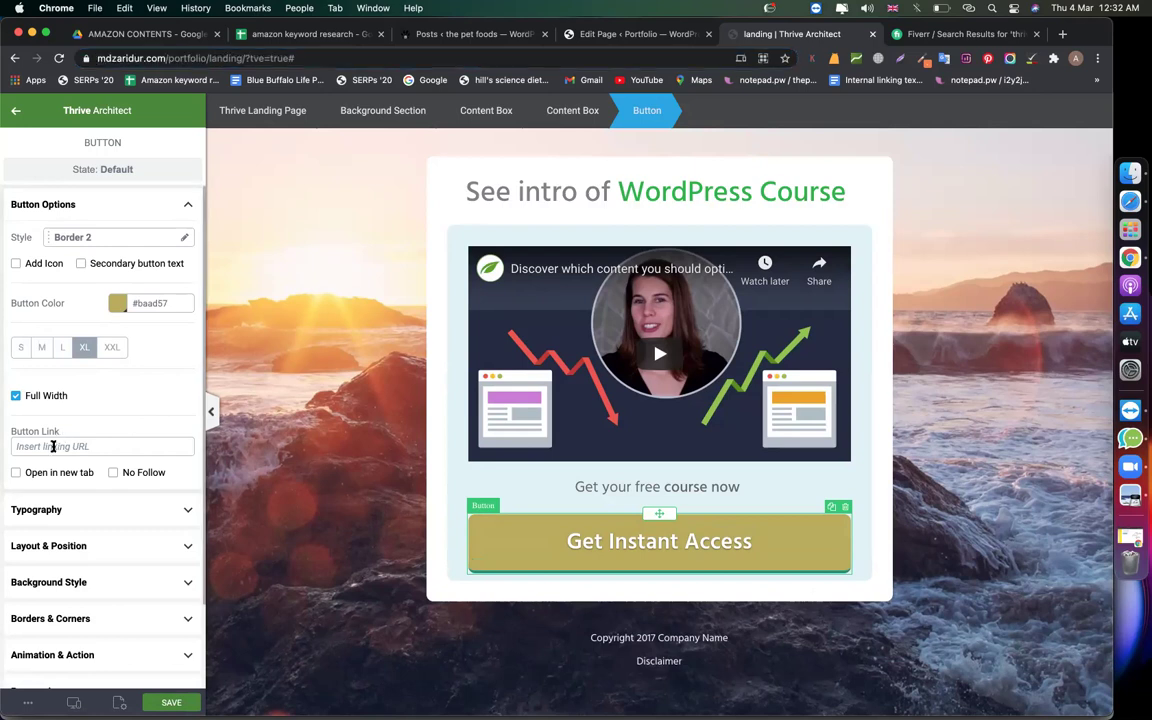
{"action": "key", "text": "super+v"}
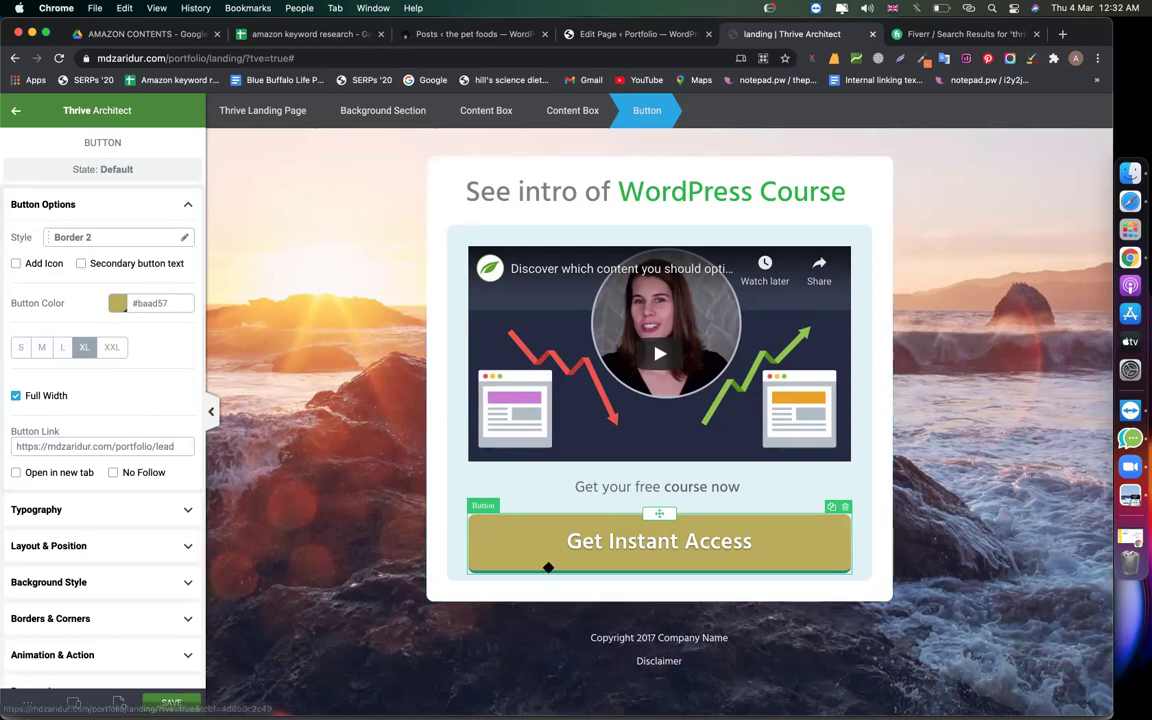
{"action": "left_click", "coordinate": [172, 702]}
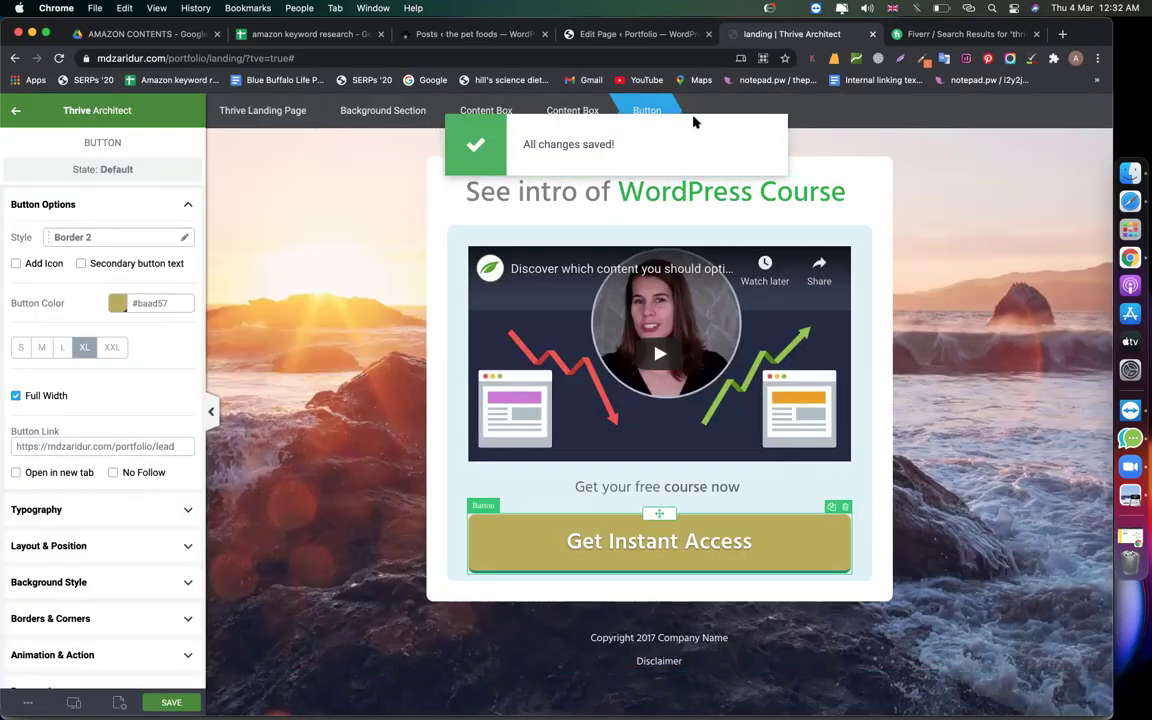
Step: Publish a new WordPress page titled "lead" and open it for editing in Thrive Architect
{"action": "left_click", "coordinate": [649, 37]}
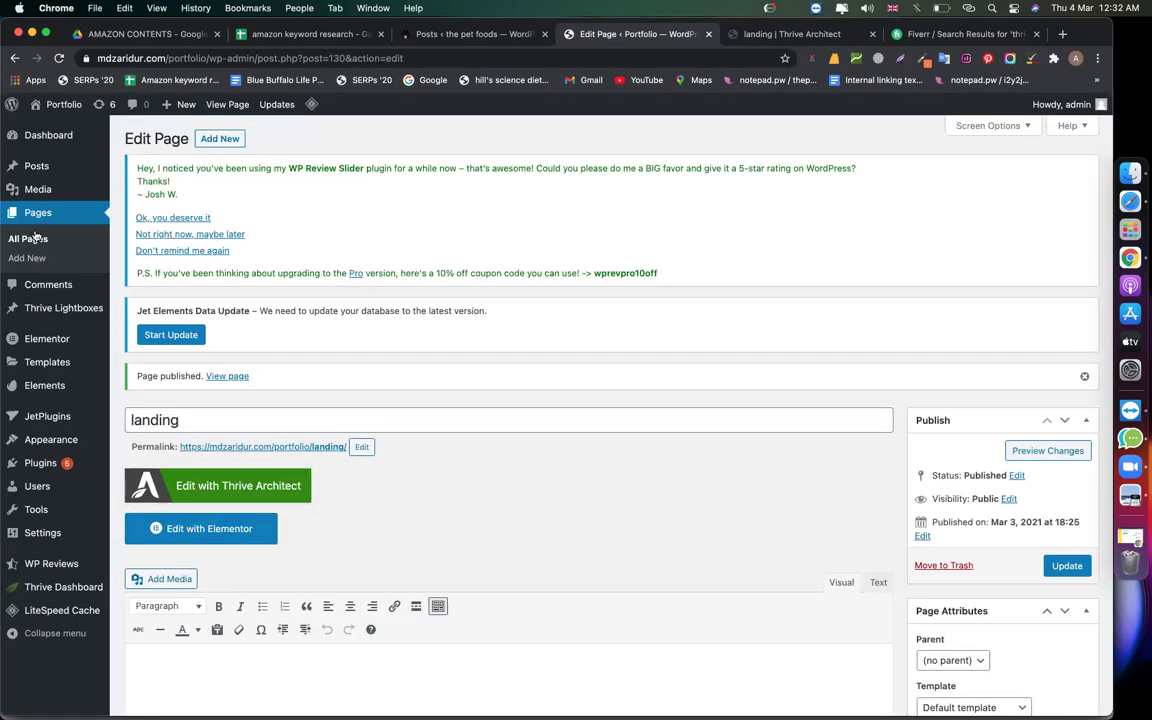
{"action": "left_click", "coordinate": [28, 239]}
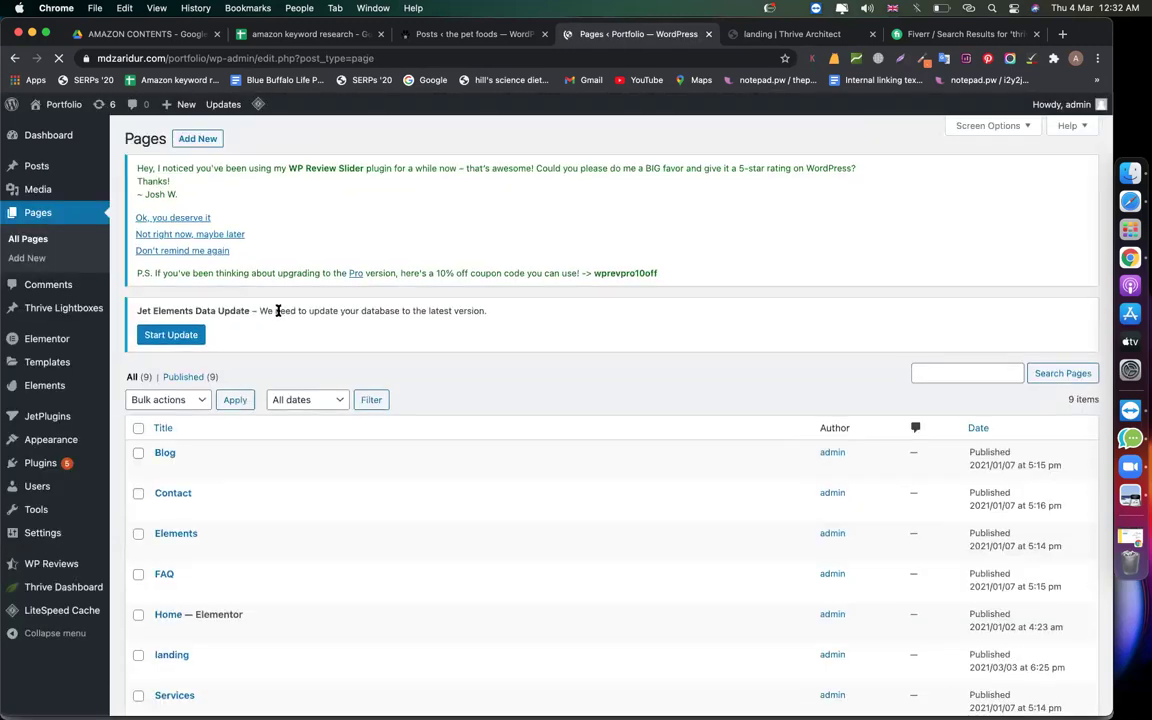
{"action": "left_click", "coordinate": [197, 138]}
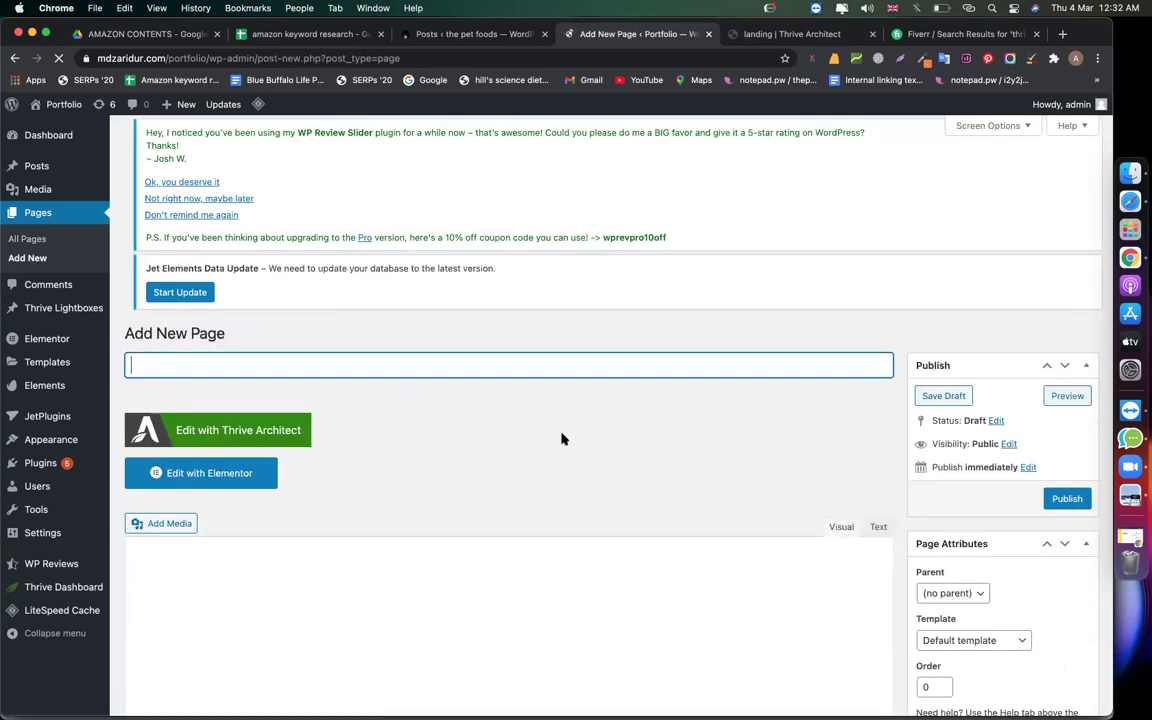
{"action": "type", "text": "lead"}
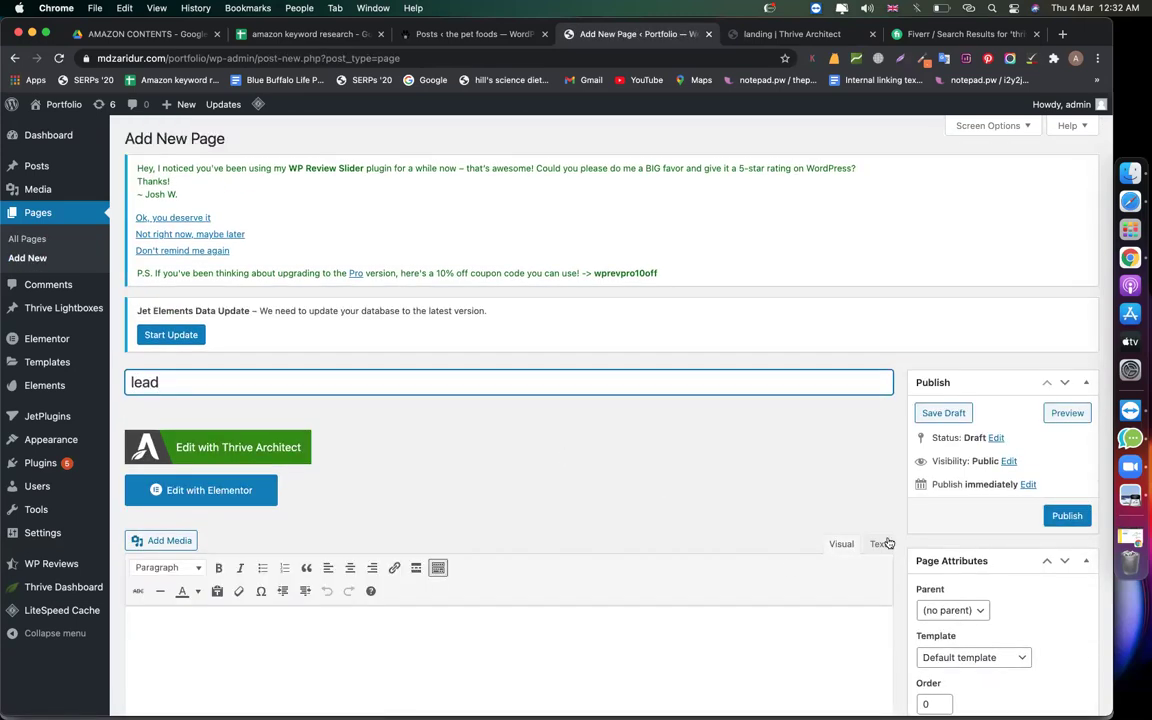
{"action": "left_click", "coordinate": [1067, 516]}
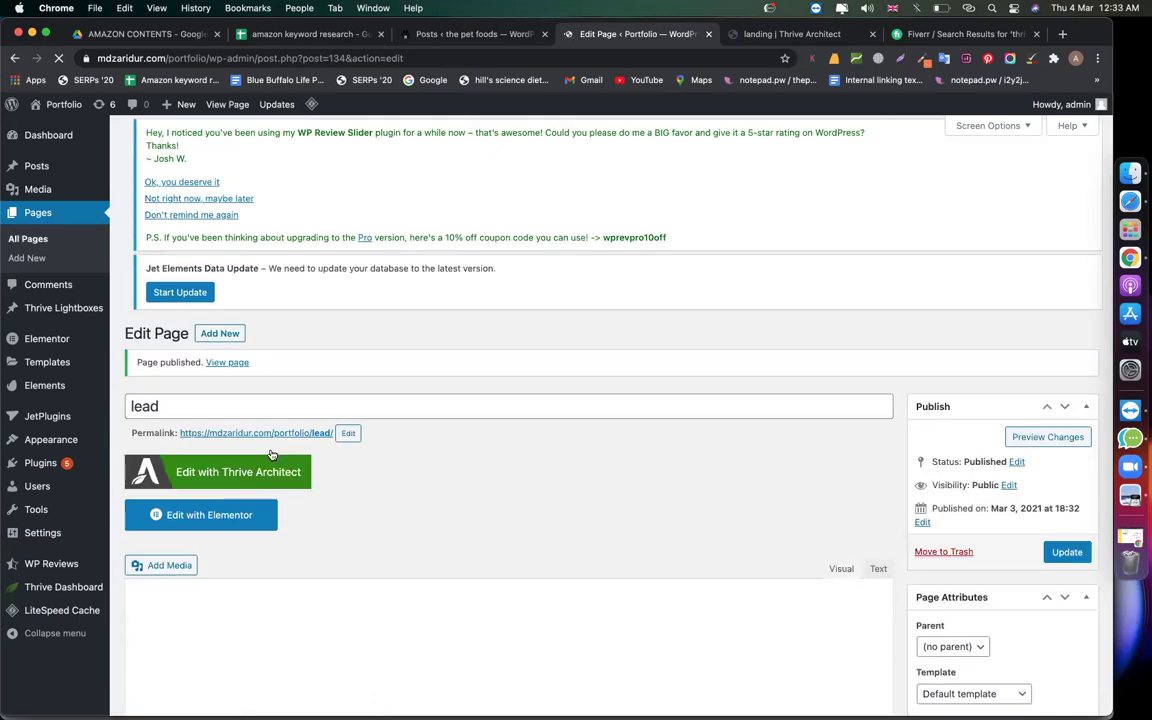
{"action": "left_click", "coordinate": [303, 476]}
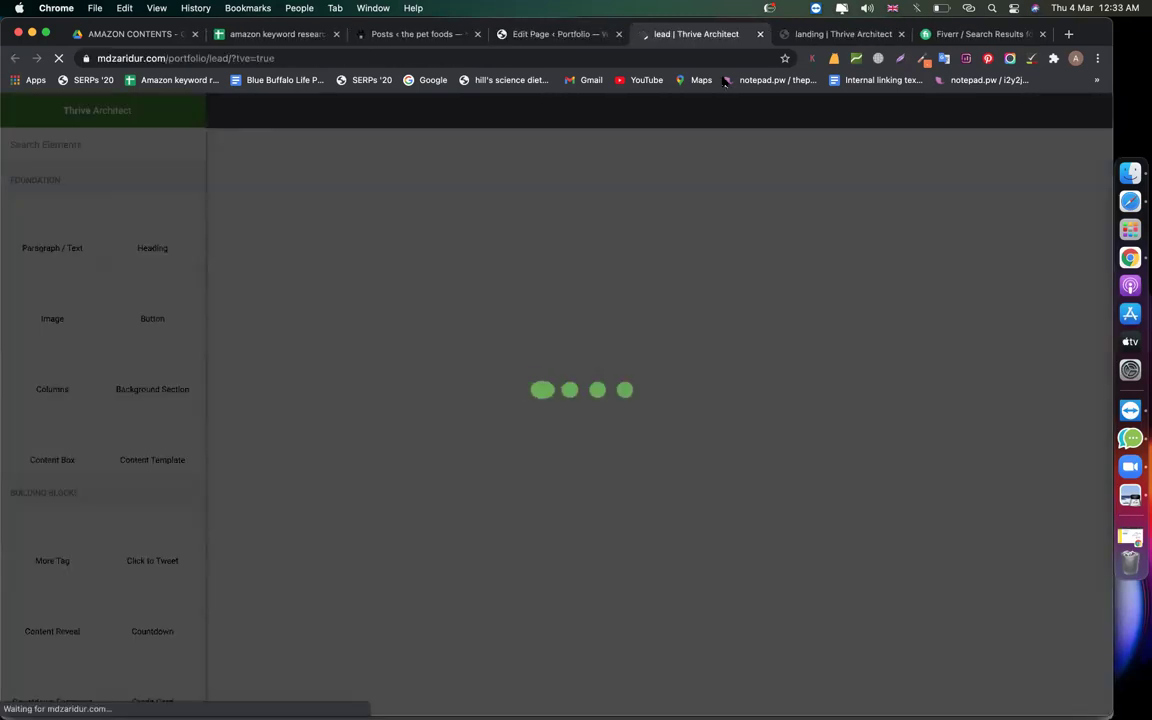
Step: Return to the landing page editor and give the background section a top padding of 45 and a top margin of 1
{"action": "left_click", "coordinate": [845, 34]}
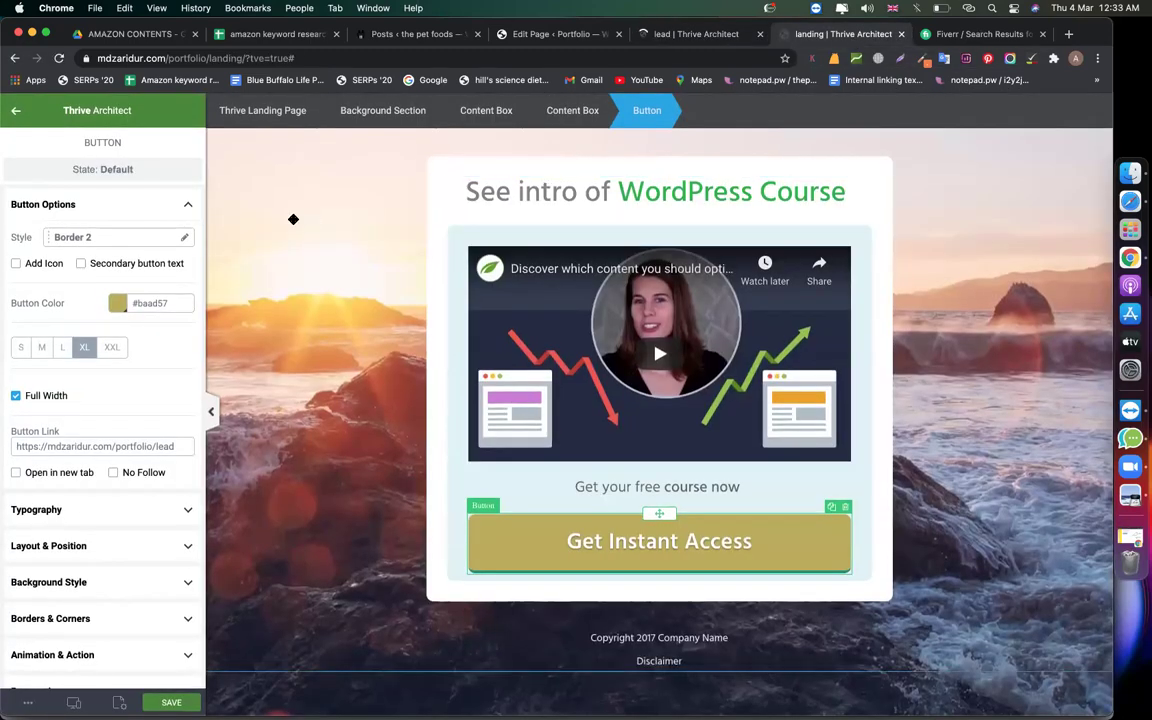
{"action": "left_click", "coordinate": [232, 190]}
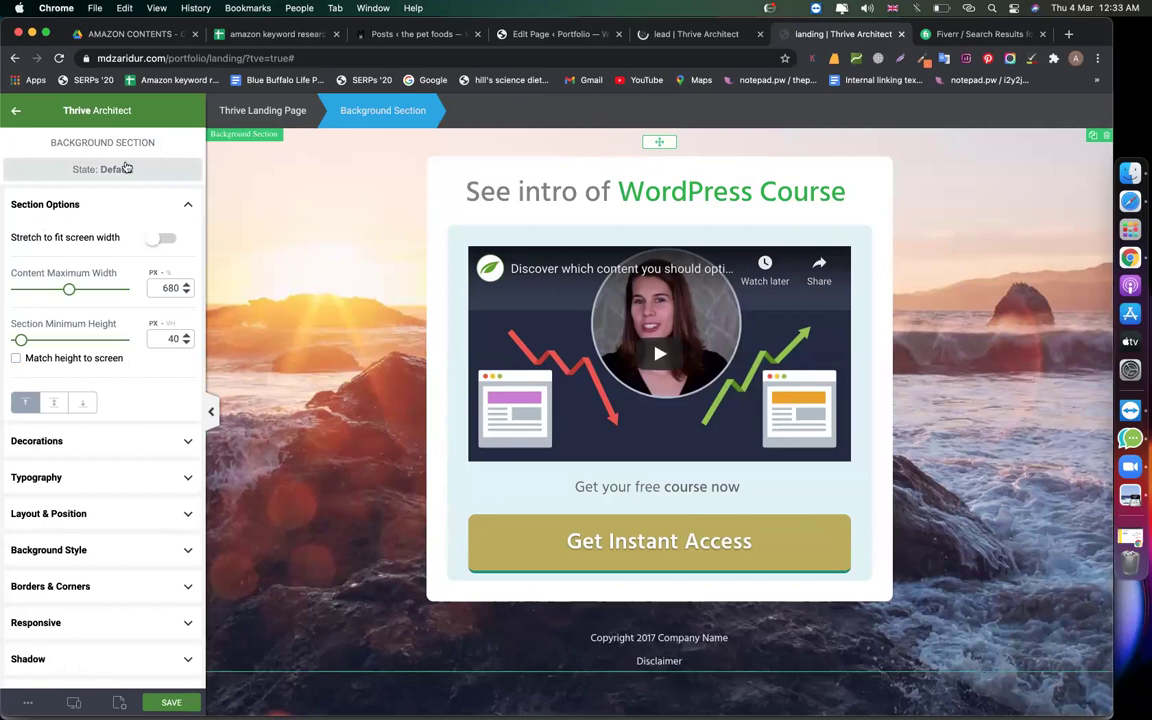
{"action": "left_click", "coordinate": [103, 513]}
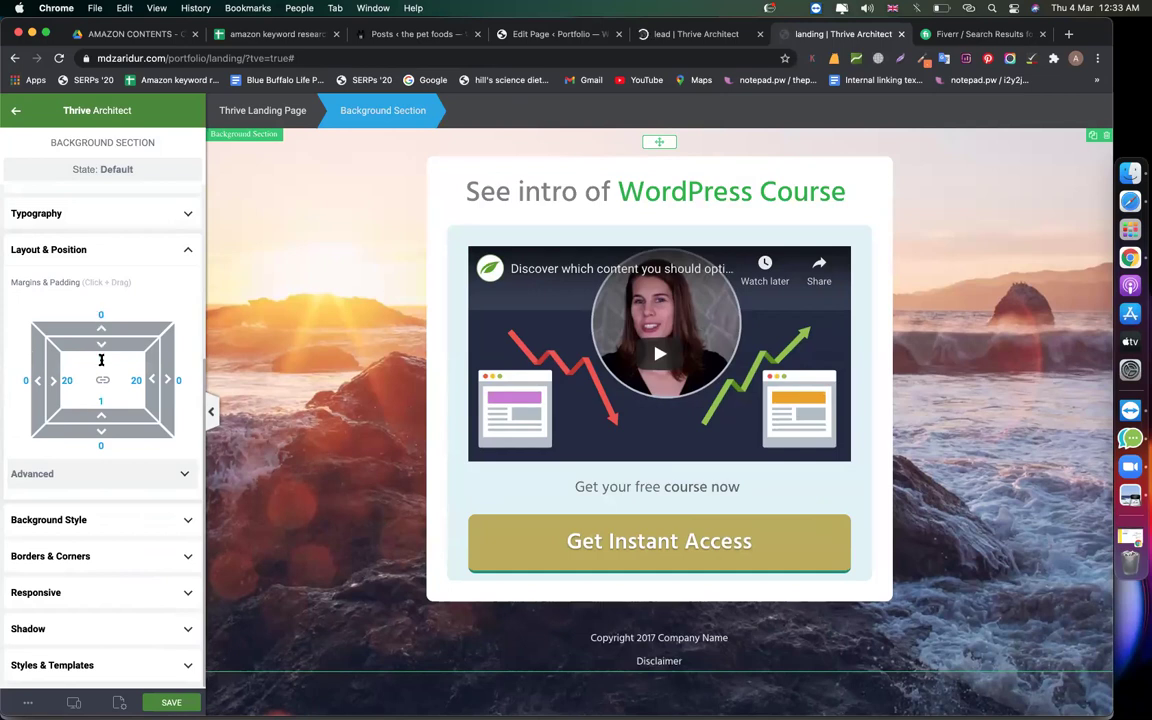
{"action": "left_click_drag", "start_coordinate": [100, 342], "coordinate": [105, 386]}
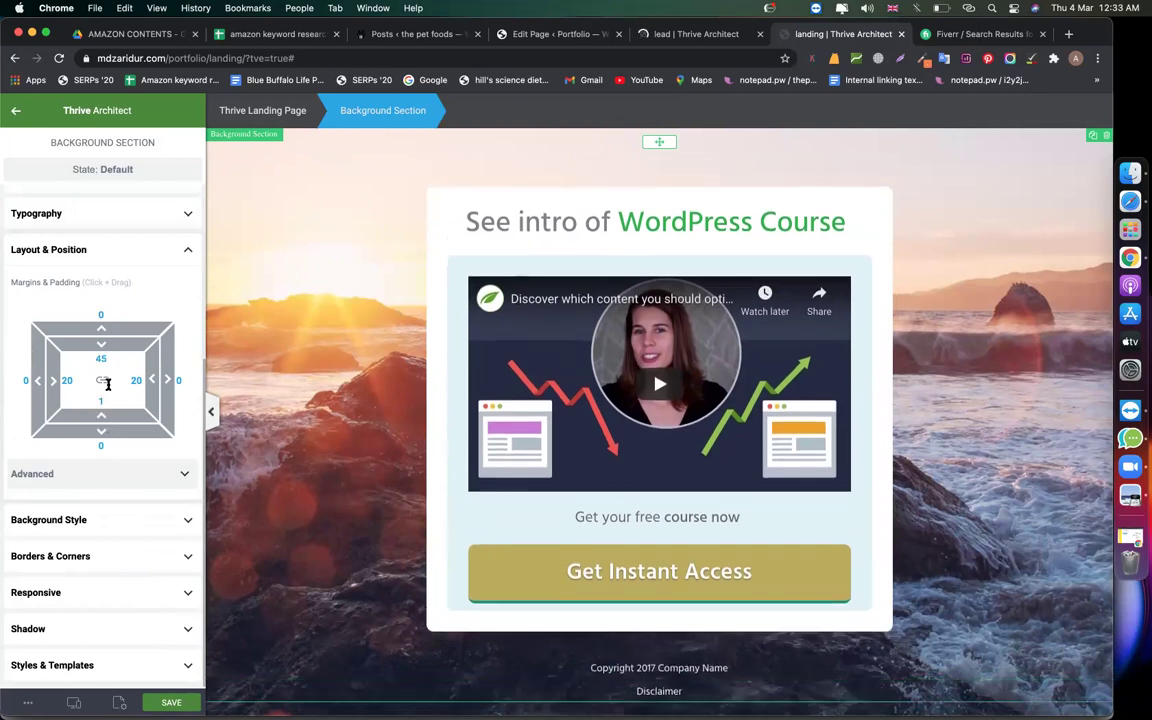
{"action": "left_click", "coordinate": [111, 323]}
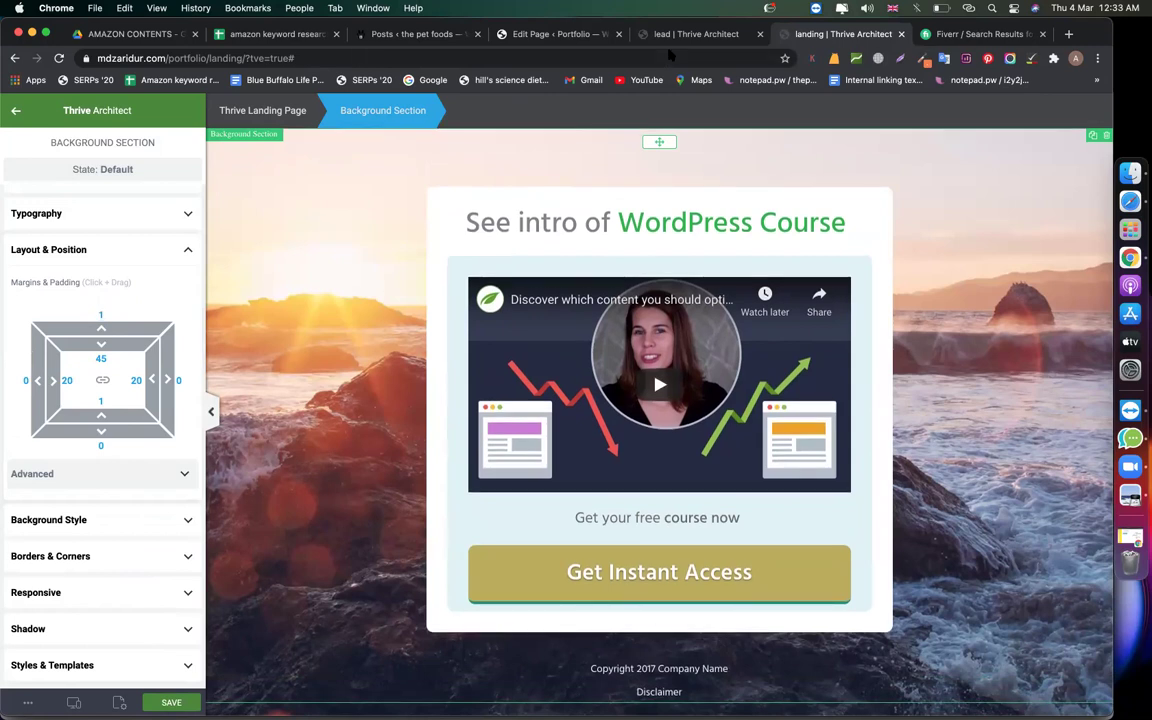
Step: Round all corners of the white content box to 40 px and its top-right corner to 142 px
{"action": "left_click", "coordinate": [130, 520]}
{"action": "scroll", "coordinate": [123, 620], "scroll_direction": "down", "scroll_amount": 2}
{"action": "left_click", "coordinate": [94, 557]}
{"action": "scroll", "coordinate": [85, 530], "scroll_direction": "down", "scroll_amount": 2}
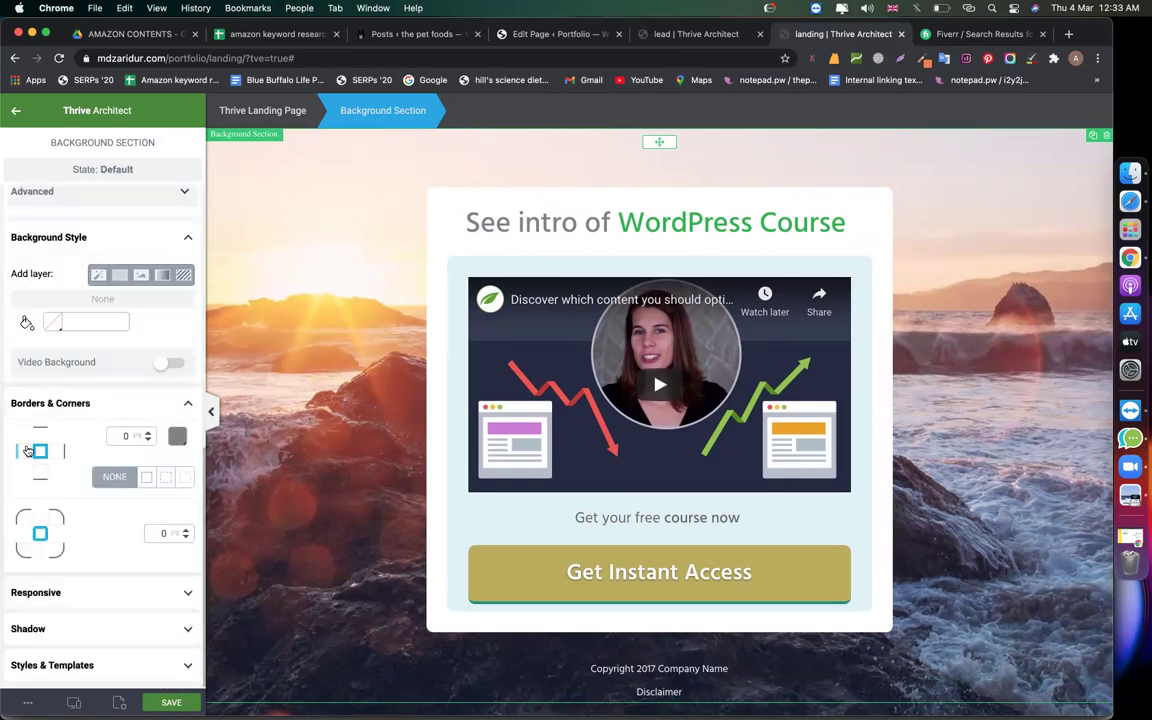
{"action": "left_click", "coordinate": [588, 333]}
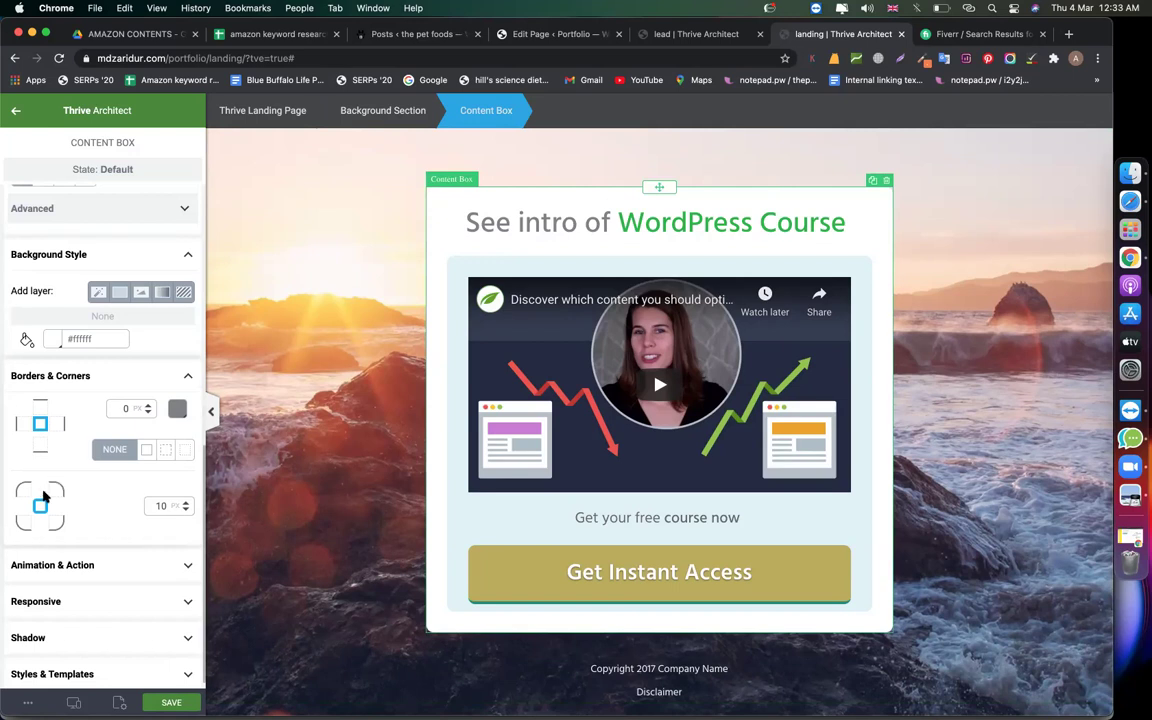
{"action": "left_click_drag", "start_coordinate": [184, 500], "coordinate": [60, 547]}
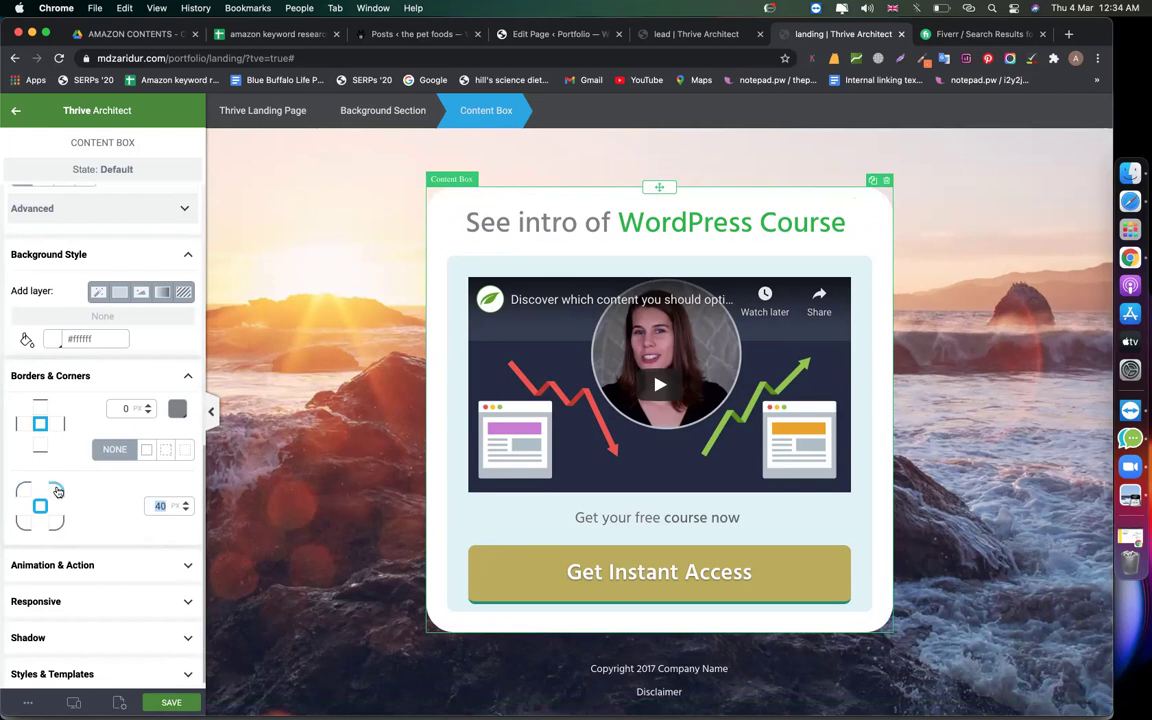
{"action": "left_click", "coordinate": [58, 491]}
{"action": "left_click_drag", "start_coordinate": [187, 491], "coordinate": [197, 437]}
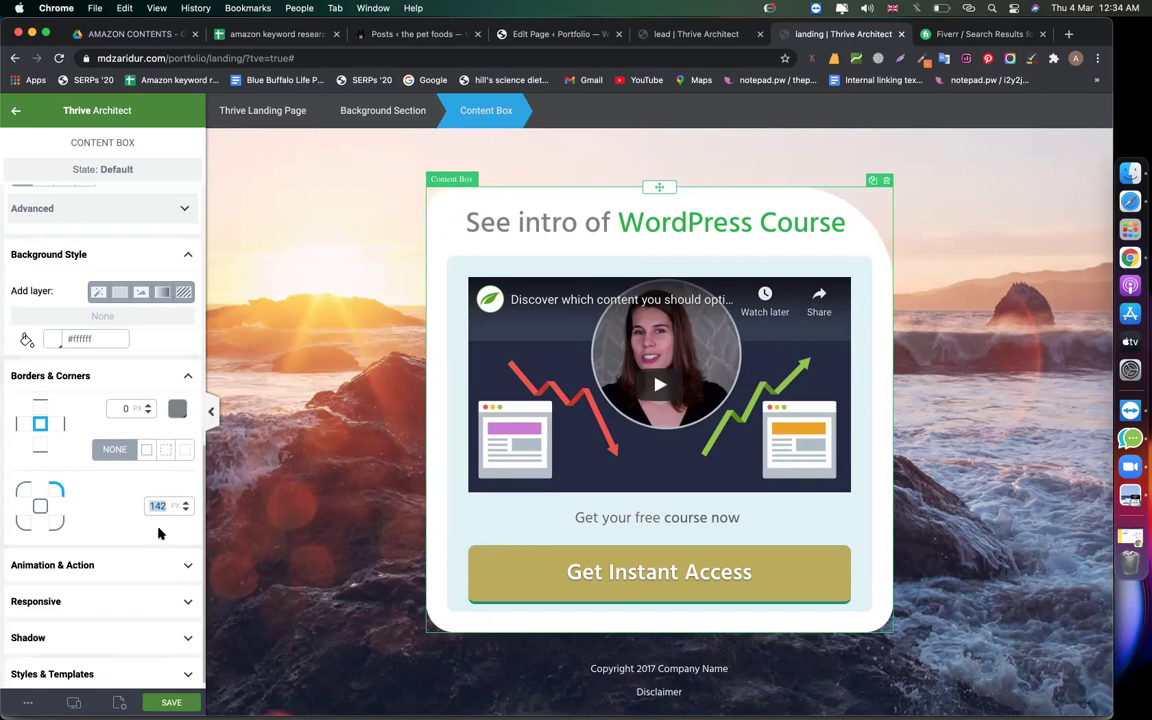
Step: Give the content box a 5 px right border and a 10 px left border, and save the landing page
{"action": "scroll", "coordinate": [85, 512], "scroll_direction": "up", "scroll_amount": 4}
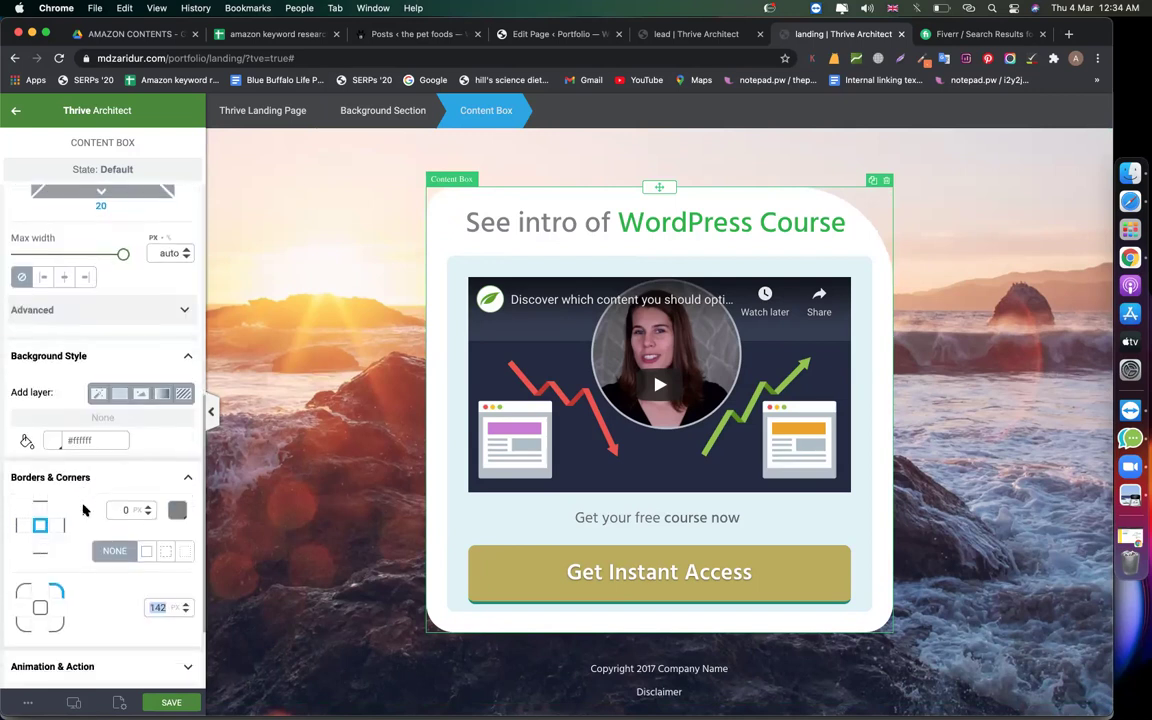
{"action": "scroll", "coordinate": [83, 510], "scroll_direction": "down", "scroll_amount": 1}
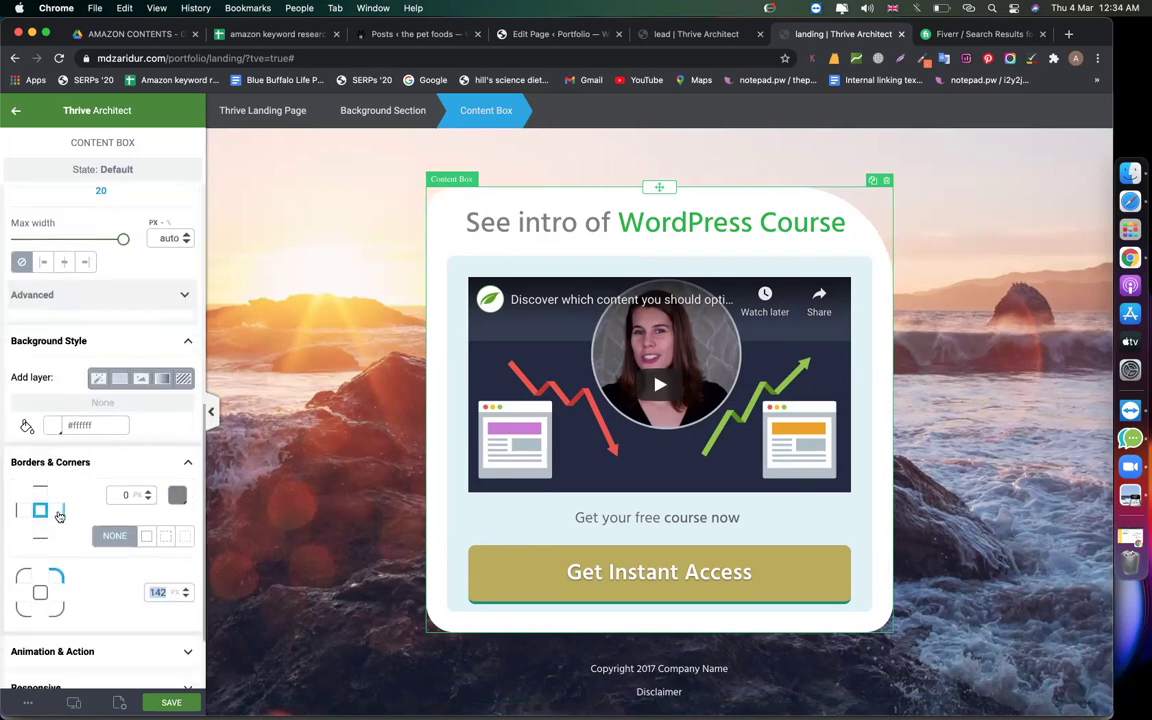
{"action": "left_click", "coordinate": [61, 512]}
{"action": "type", "text": "5"}
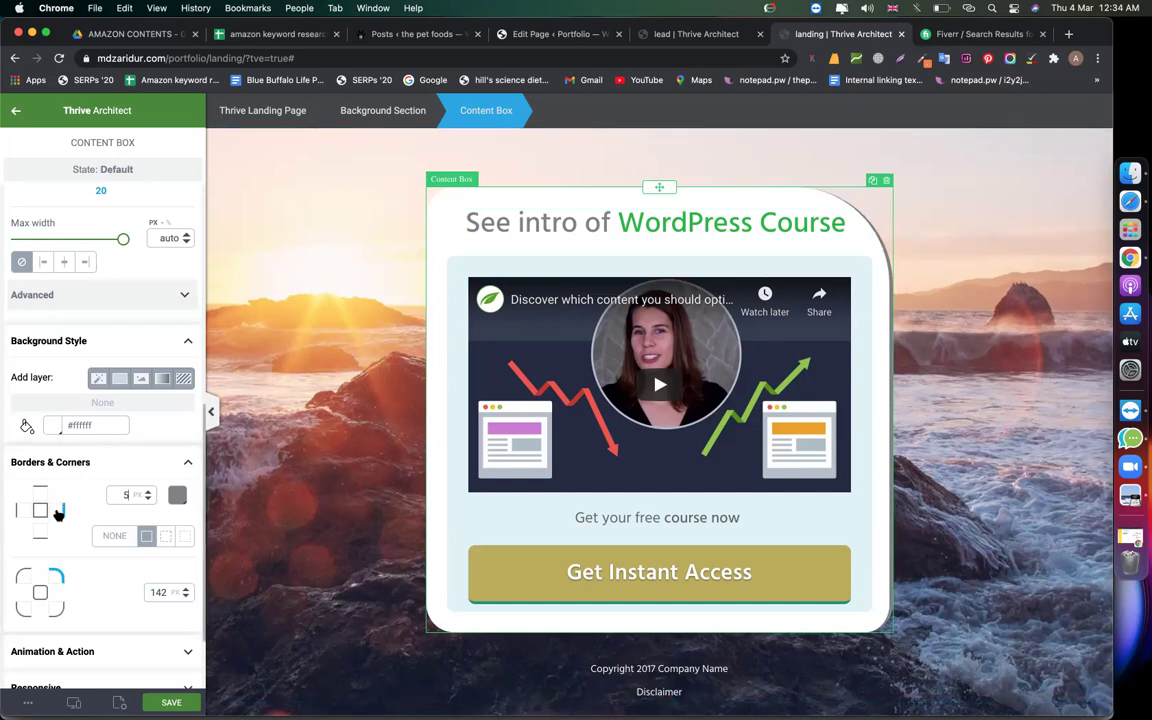
{"action": "left_click", "coordinate": [60, 511]}
{"action": "left_click", "coordinate": [19, 514]}
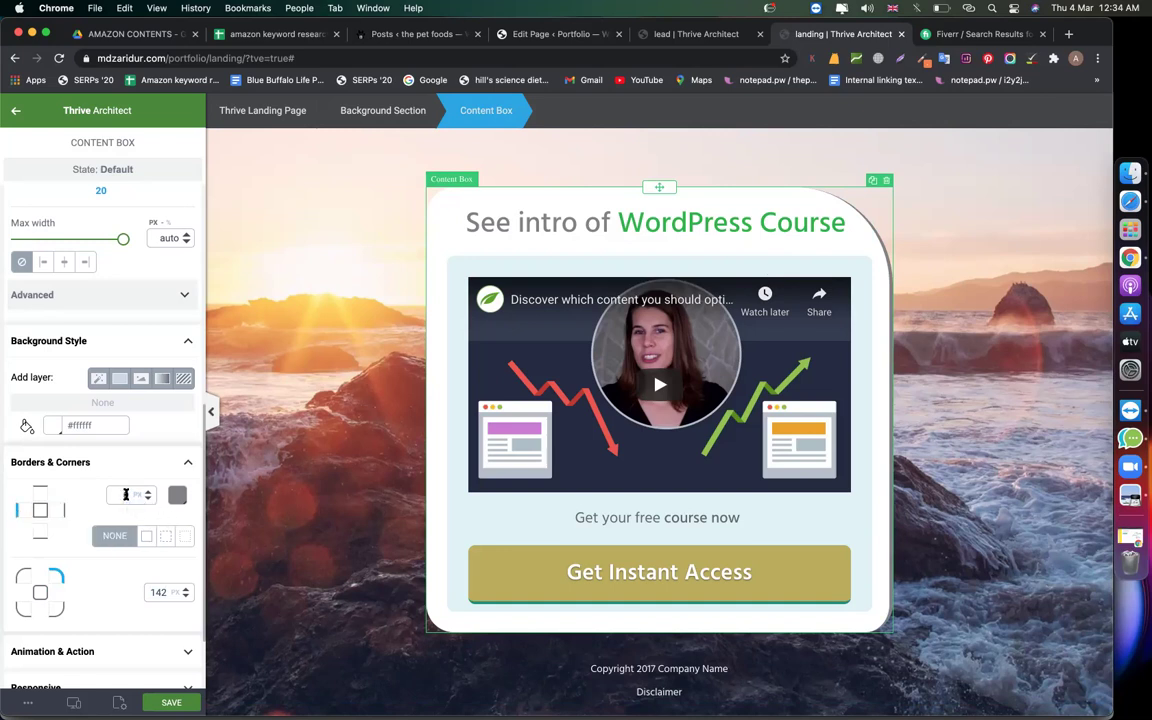
{"action": "type", "text": "10"}
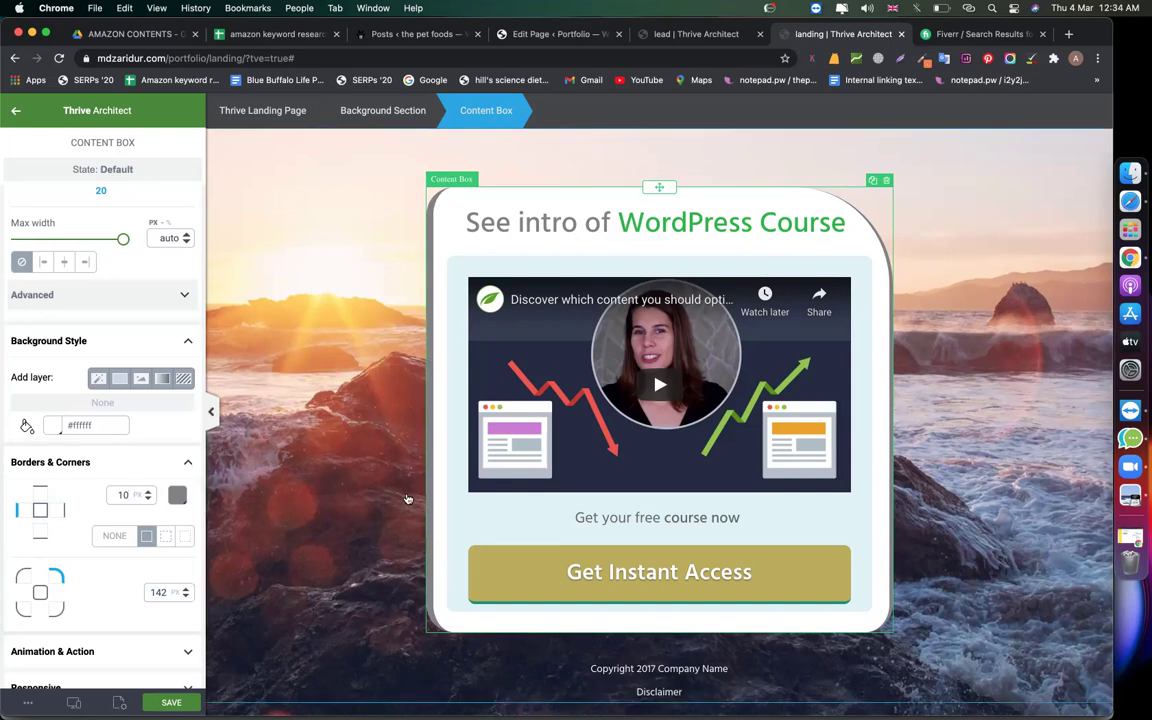
{"action": "left_click", "coordinate": [119, 703]}
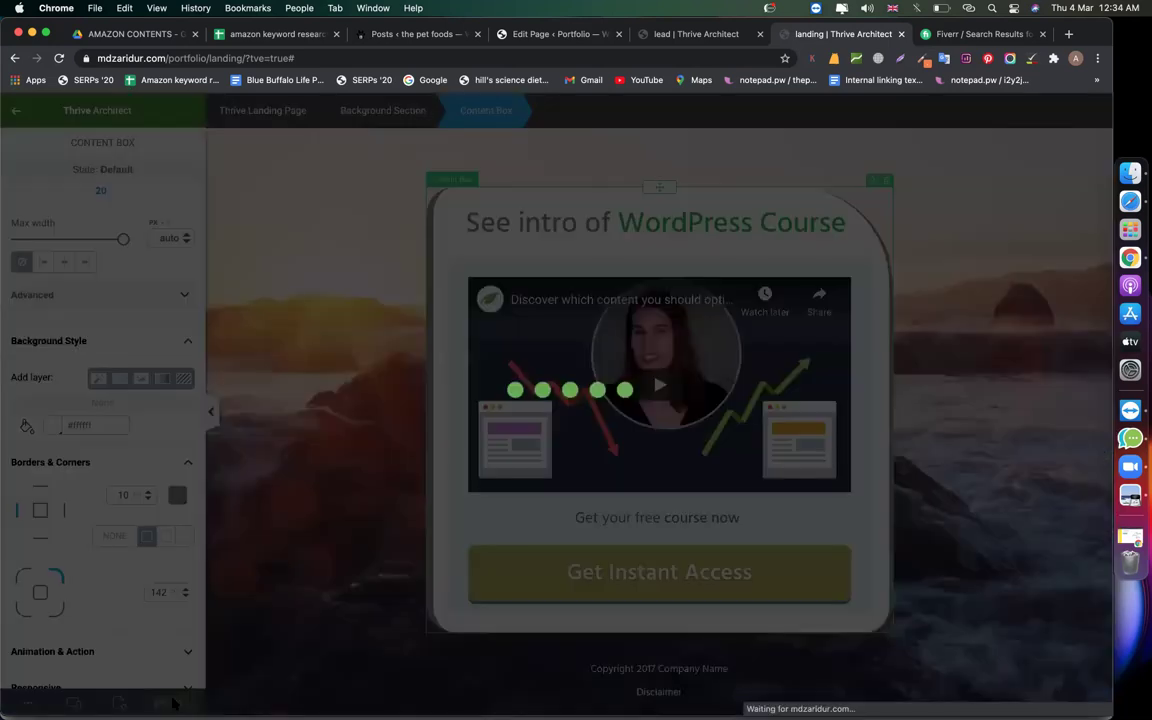
Step: Switch to the lead page editor and apply the Mini Squeeze 2 Lead Generation 3 landing page template
{"action": "left_click", "coordinate": [701, 36]}
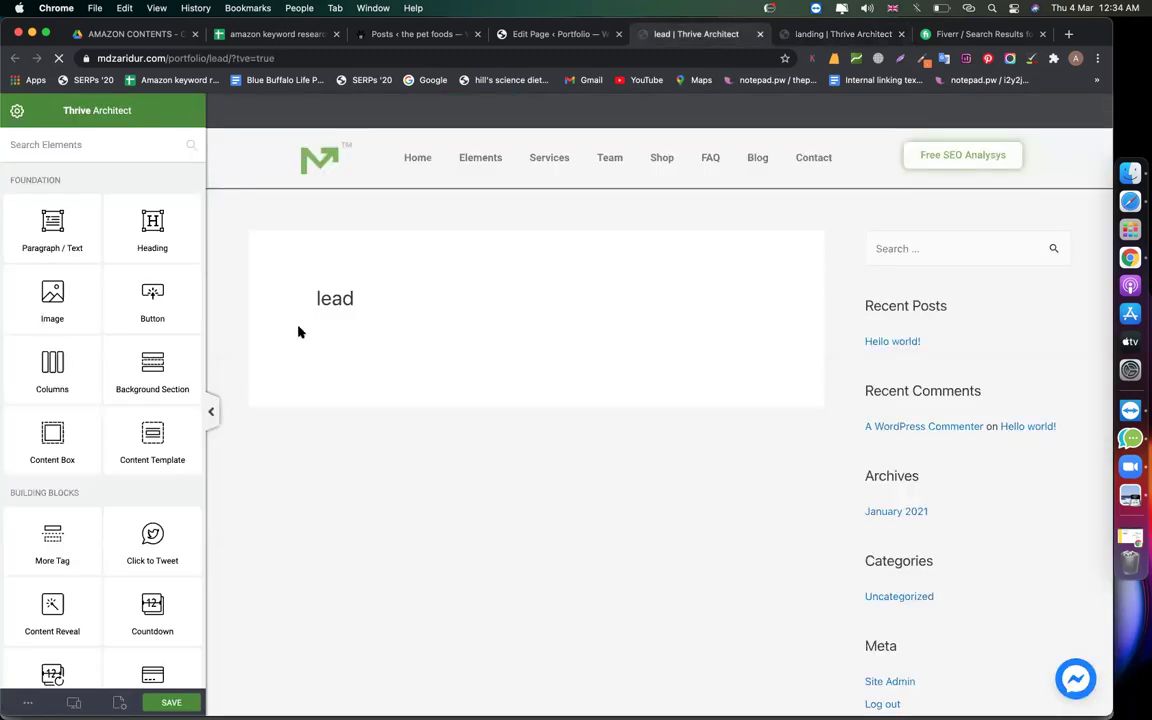
{"action": "left_click", "coordinate": [119, 703]}
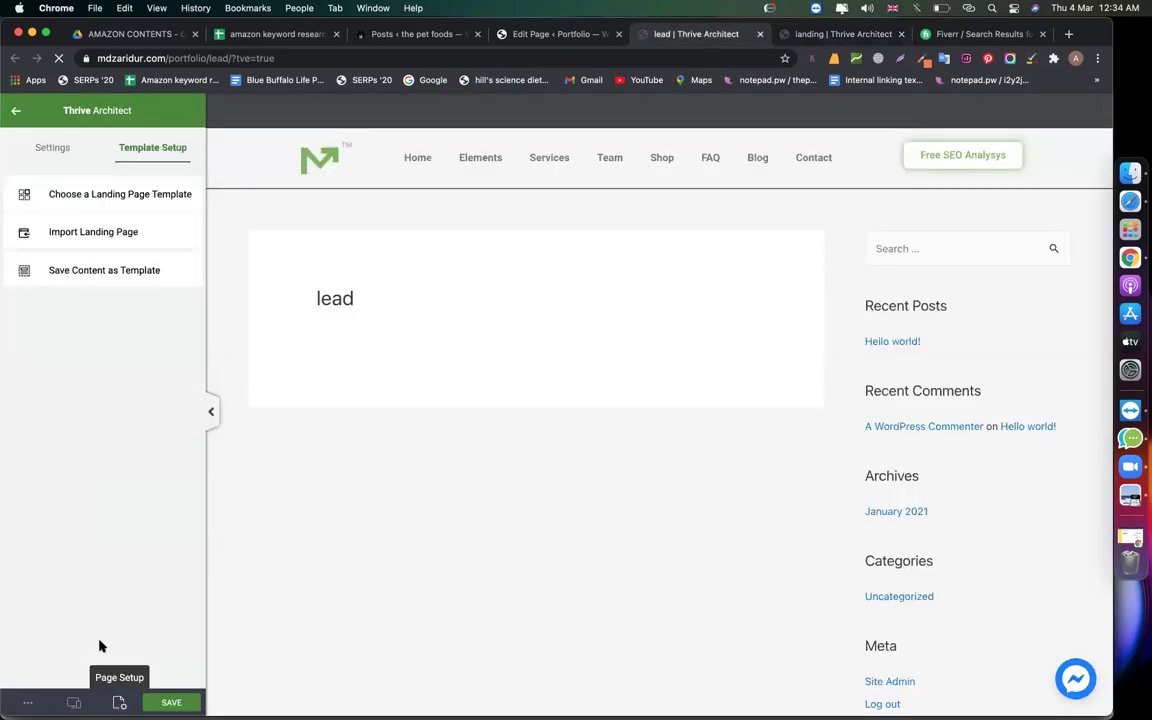
{"action": "left_click", "coordinate": [140, 197]}
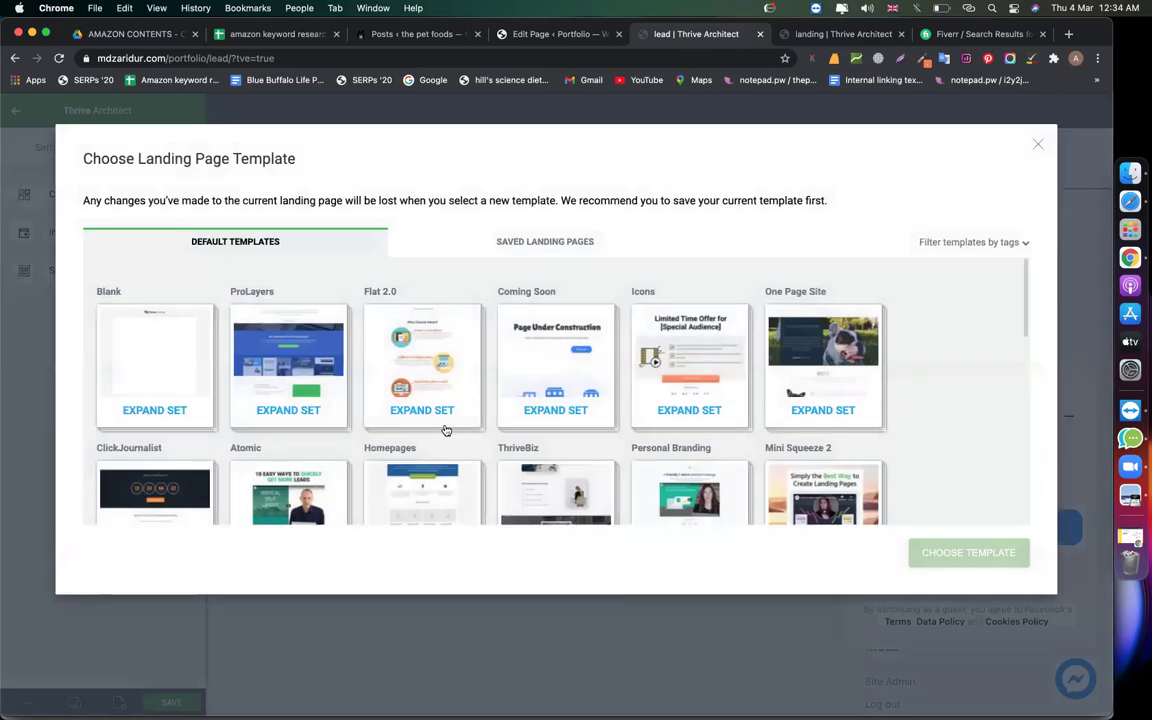
{"action": "scroll", "coordinate": [445, 429], "scroll_direction": "down", "scroll_amount": 3}
{"action": "scroll", "coordinate": [445, 429], "scroll_direction": "down", "scroll_amount": 8}
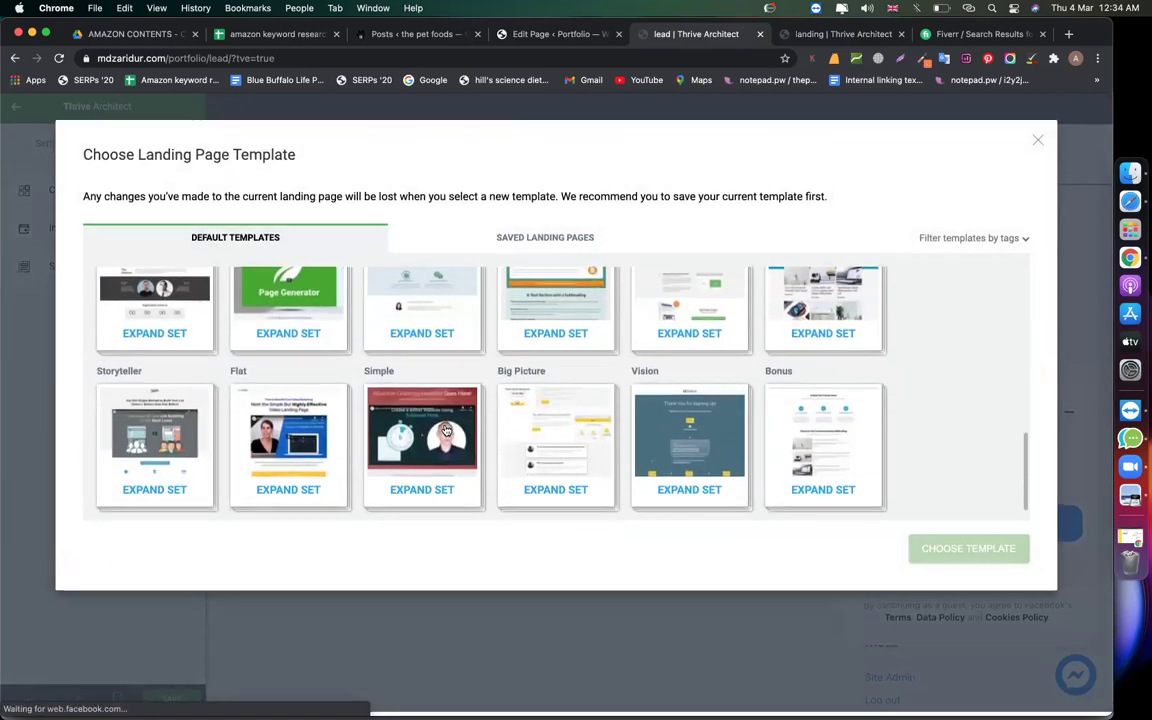
{"action": "scroll", "coordinate": [395, 427], "scroll_direction": "up", "scroll_amount": 2}
{"action": "scroll", "coordinate": [395, 427], "scroll_direction": "up", "scroll_amount": 5}
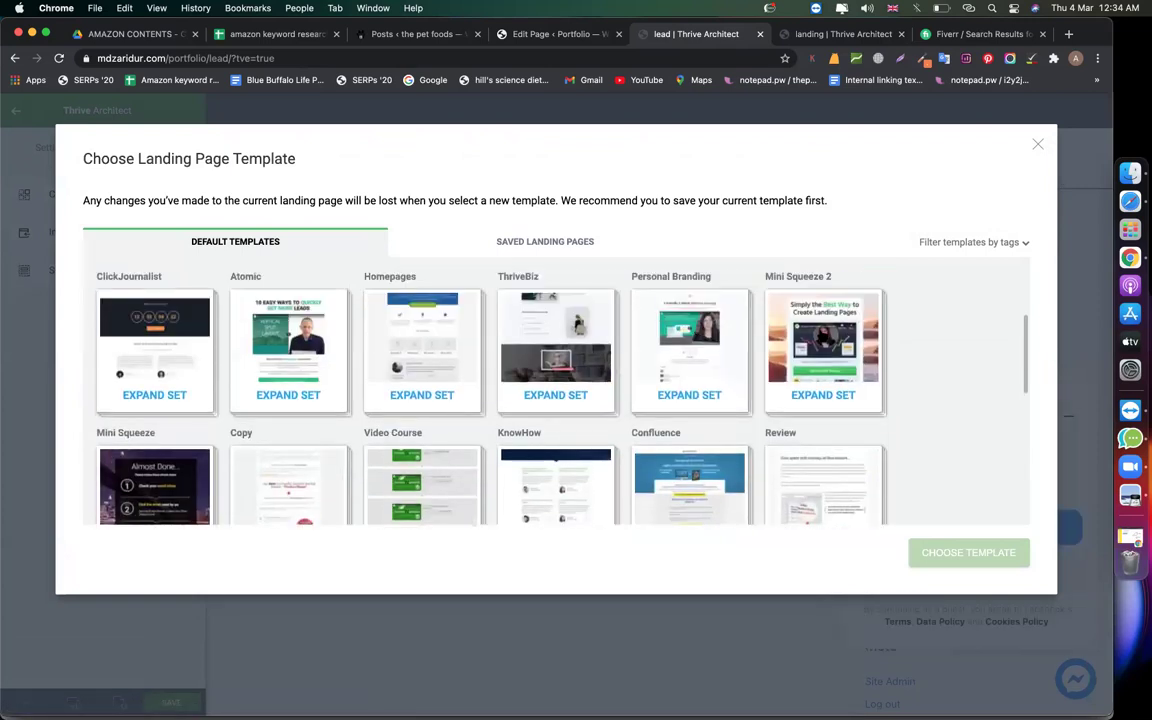
{"action": "left_click", "coordinate": [822, 336]}
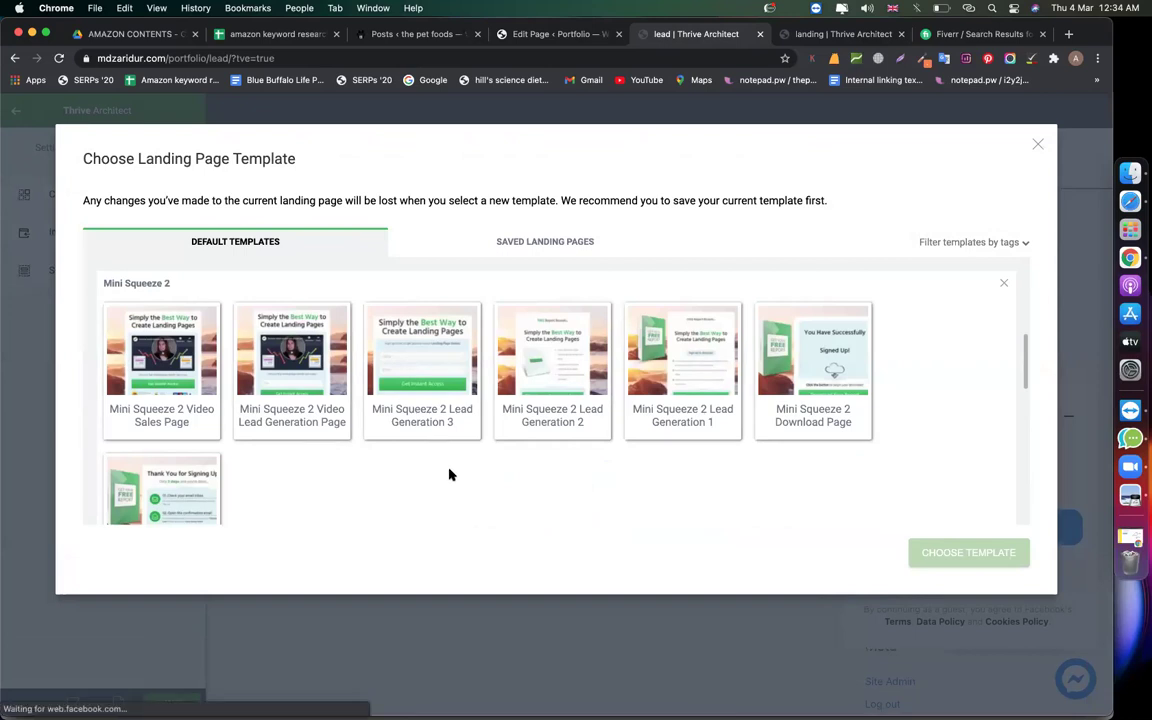
{"action": "left_click", "coordinate": [411, 392]}
{"action": "left_click", "coordinate": [914, 550]}
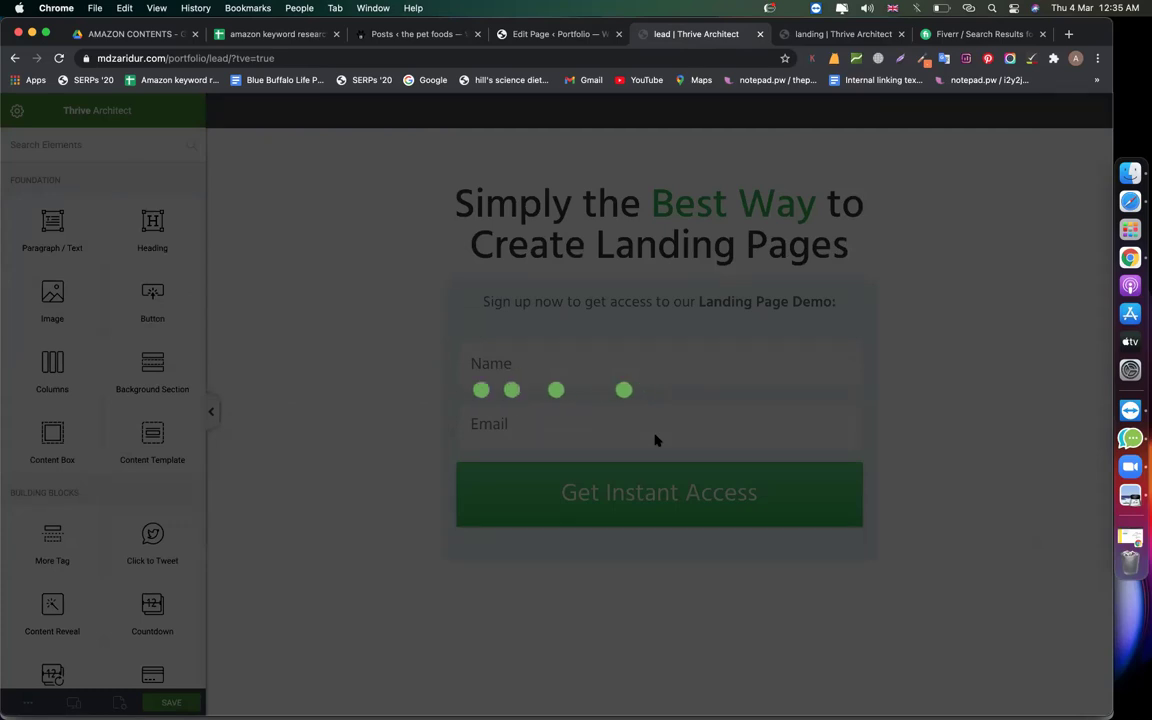
Step: Compare the landing page with the lead page and check where the Get Instant Access button links
{"action": "left_click", "coordinate": [838, 34]}
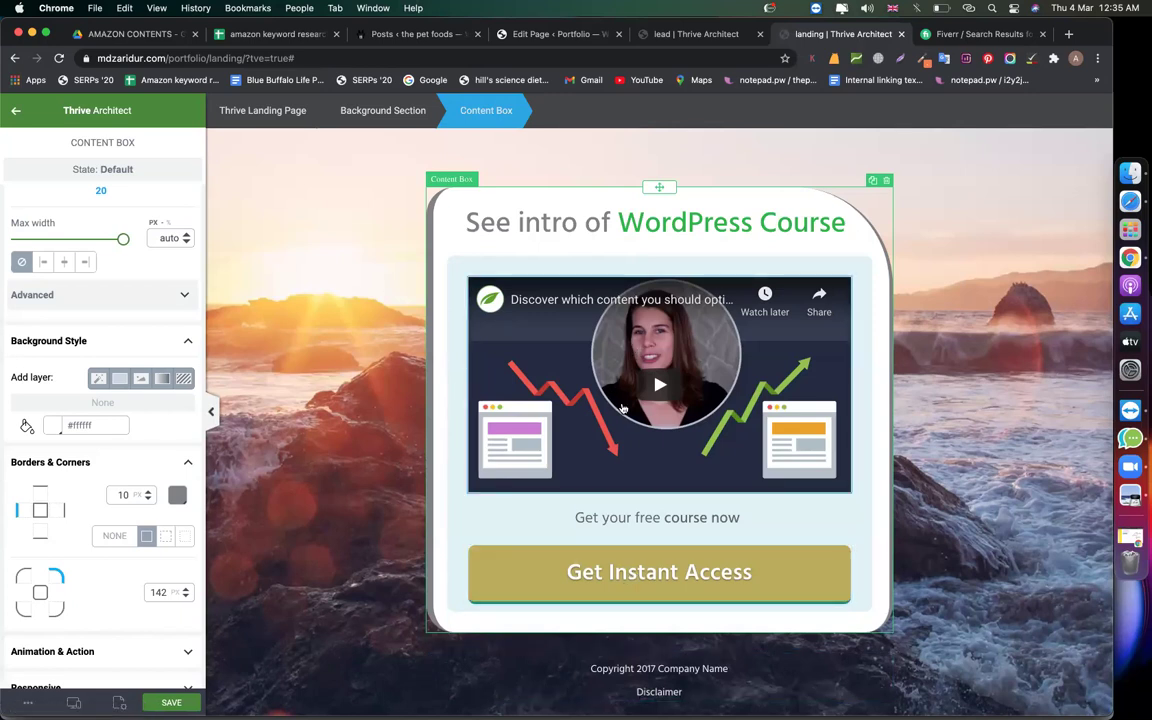
{"action": "left_click", "coordinate": [679, 40]}
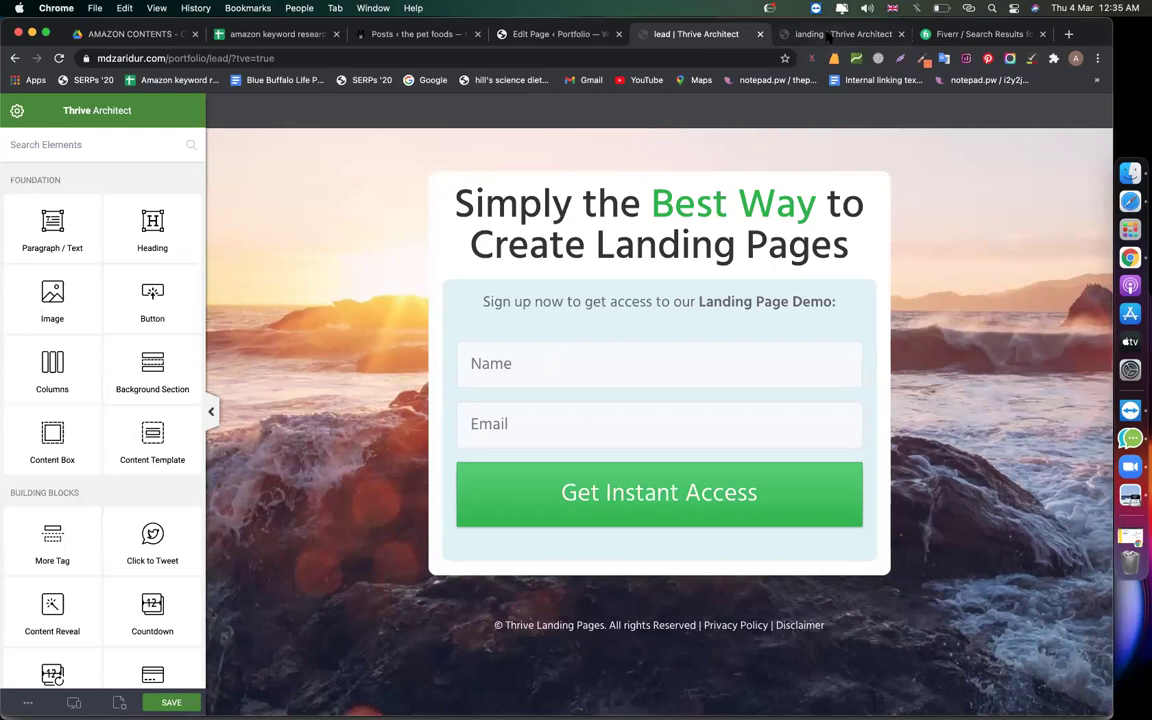
{"action": "left_click", "coordinate": [830, 37]}
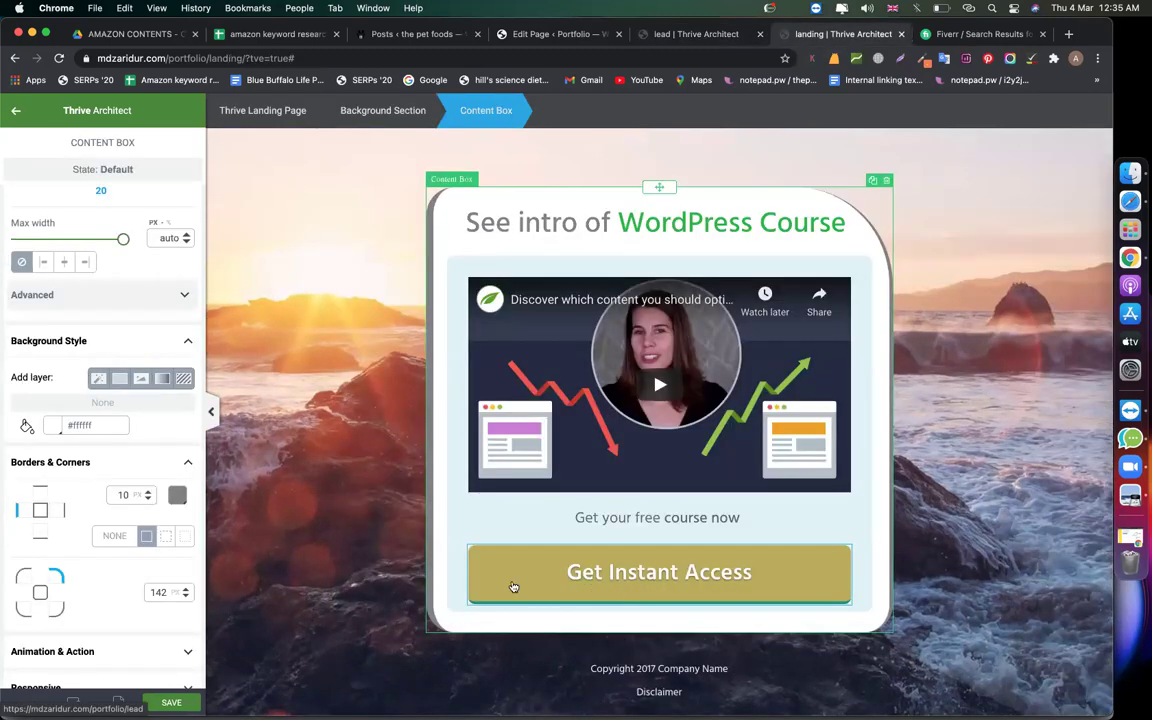
{"action": "left_click", "coordinate": [509, 586]}
{"action": "left_click", "coordinate": [657, 113]}
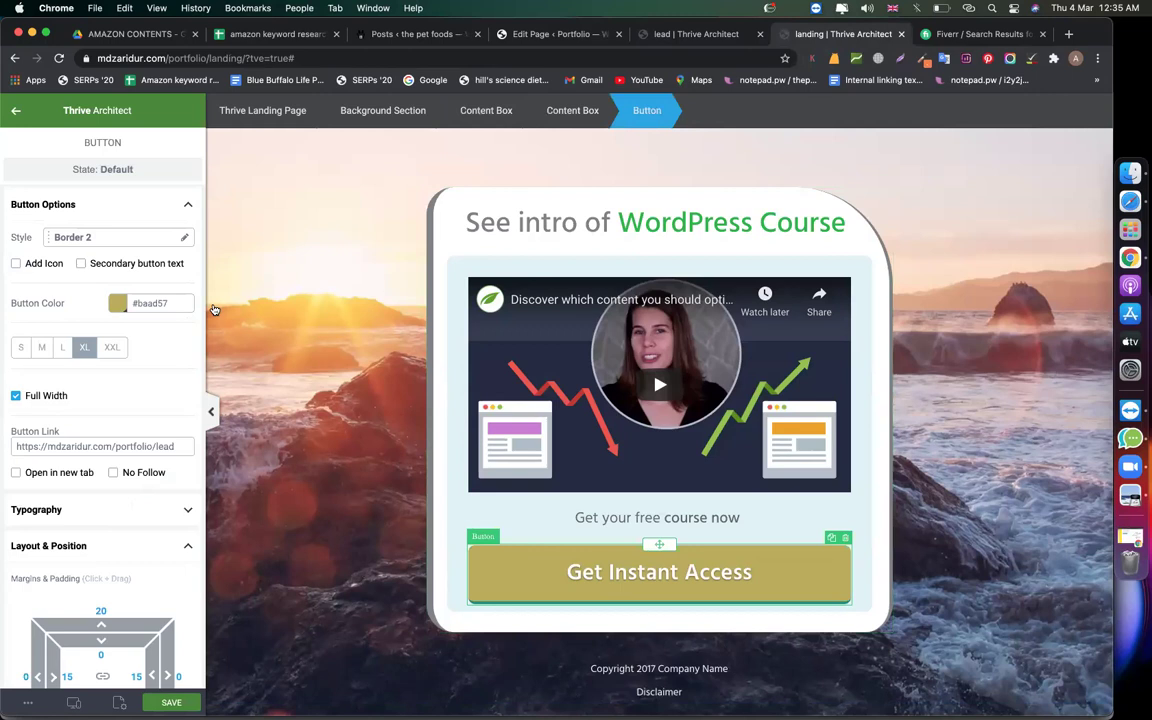
{"action": "double_click", "coordinate": [162, 447]}
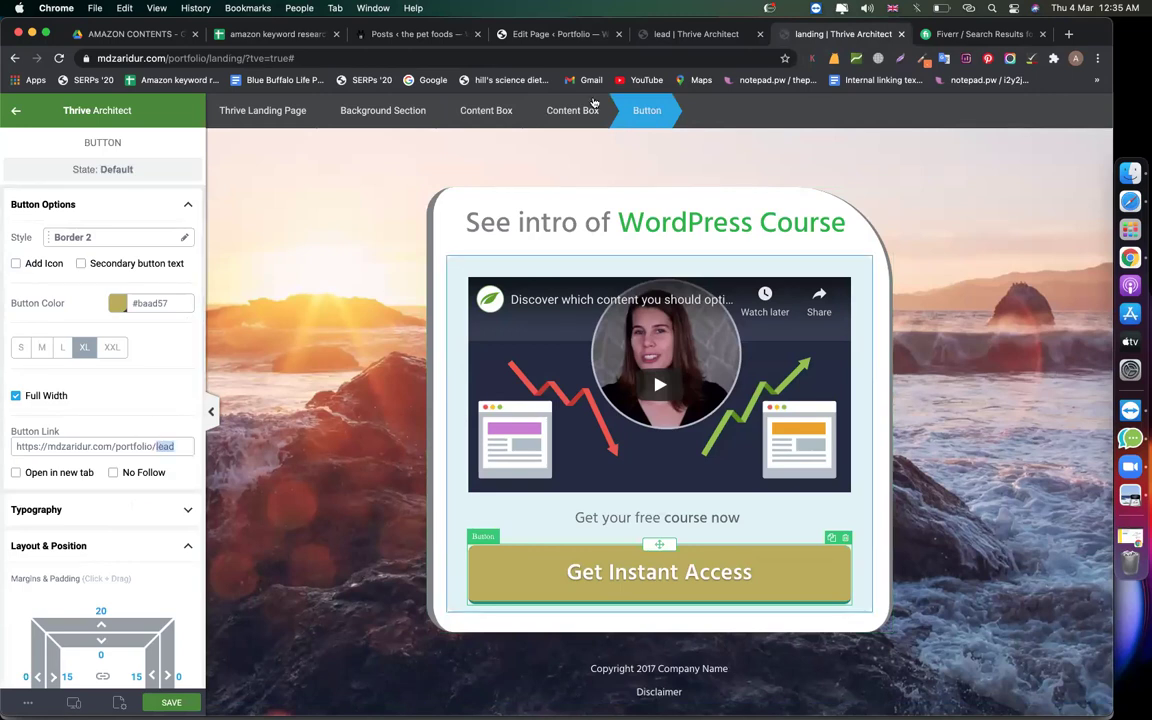
{"action": "left_click", "coordinate": [690, 34]}
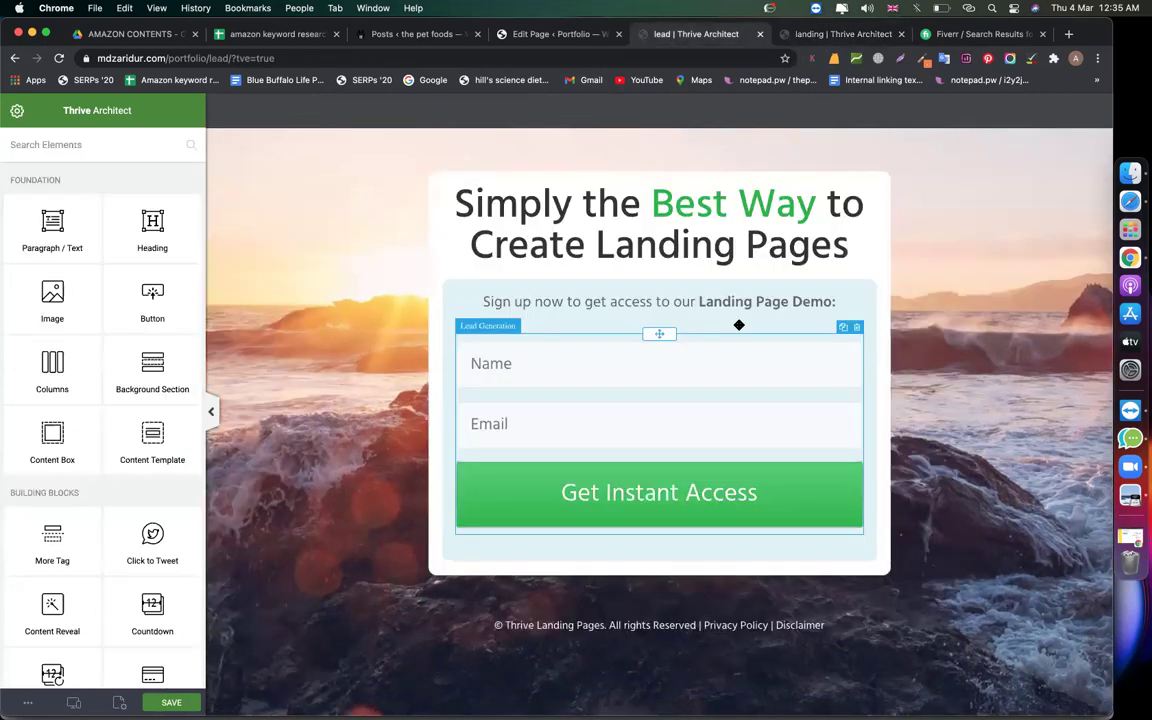
{"action": "left_click", "coordinate": [826, 34]}
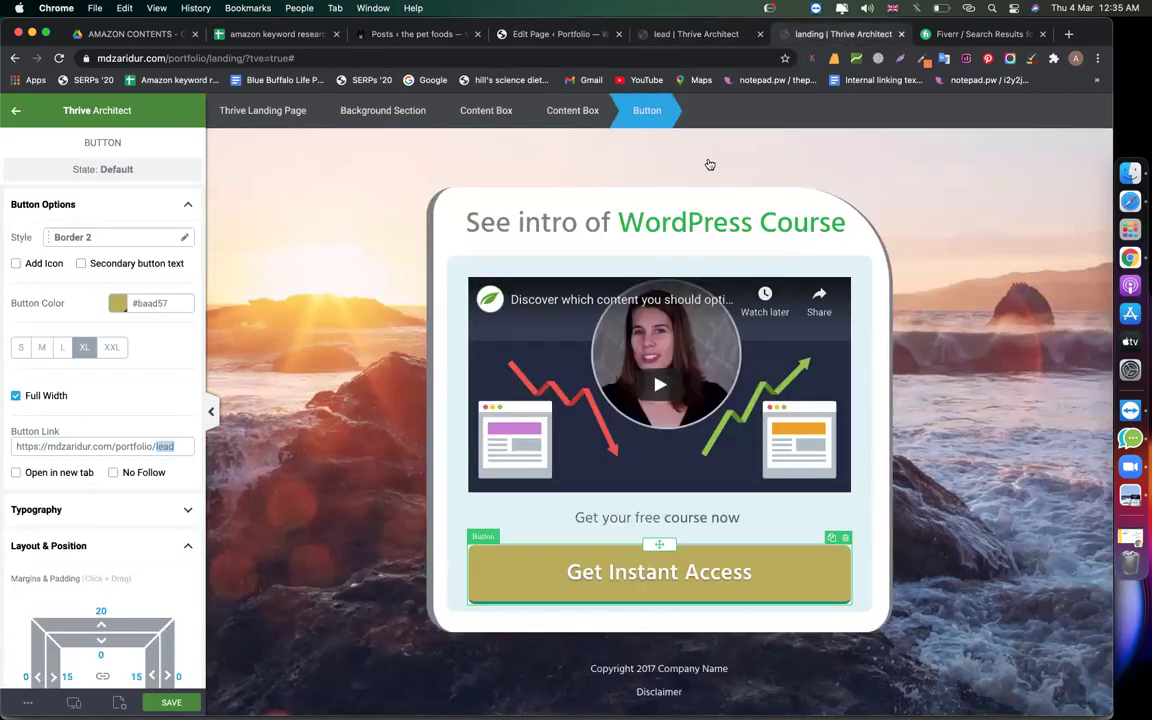
Step: On the lead page, replace the heading's second line with "get wp course"
{"action": "left_click", "coordinate": [690, 34]}
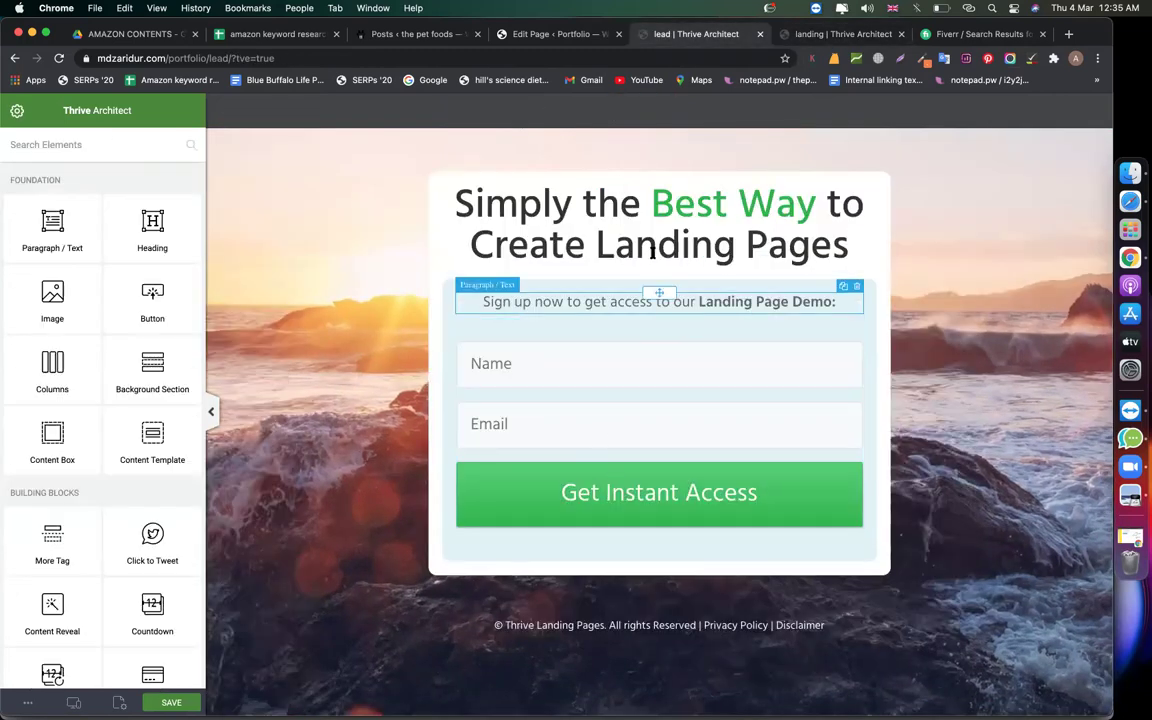
{"action": "left_click", "coordinate": [654, 219]}
{"action": "left_click", "coordinate": [456, 243]}
{"action": "key", "text": "shift+End"}
{"action": "type", "text": "get w"}
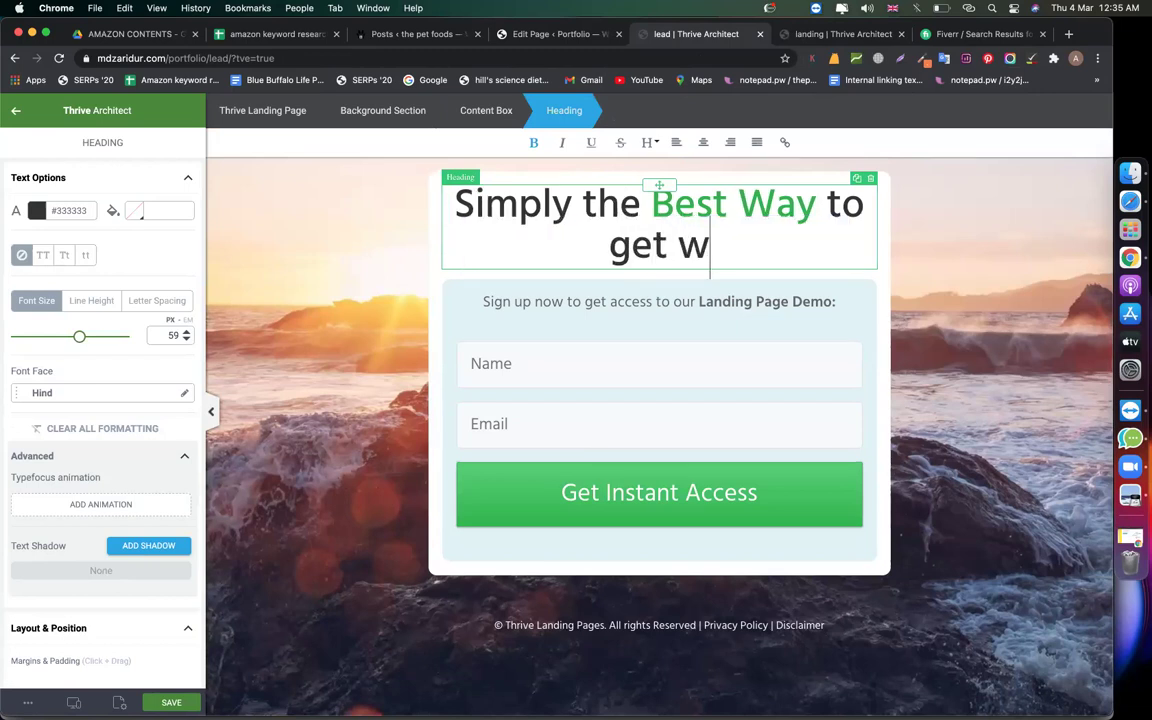
{"action": "type", "text": "p course"}
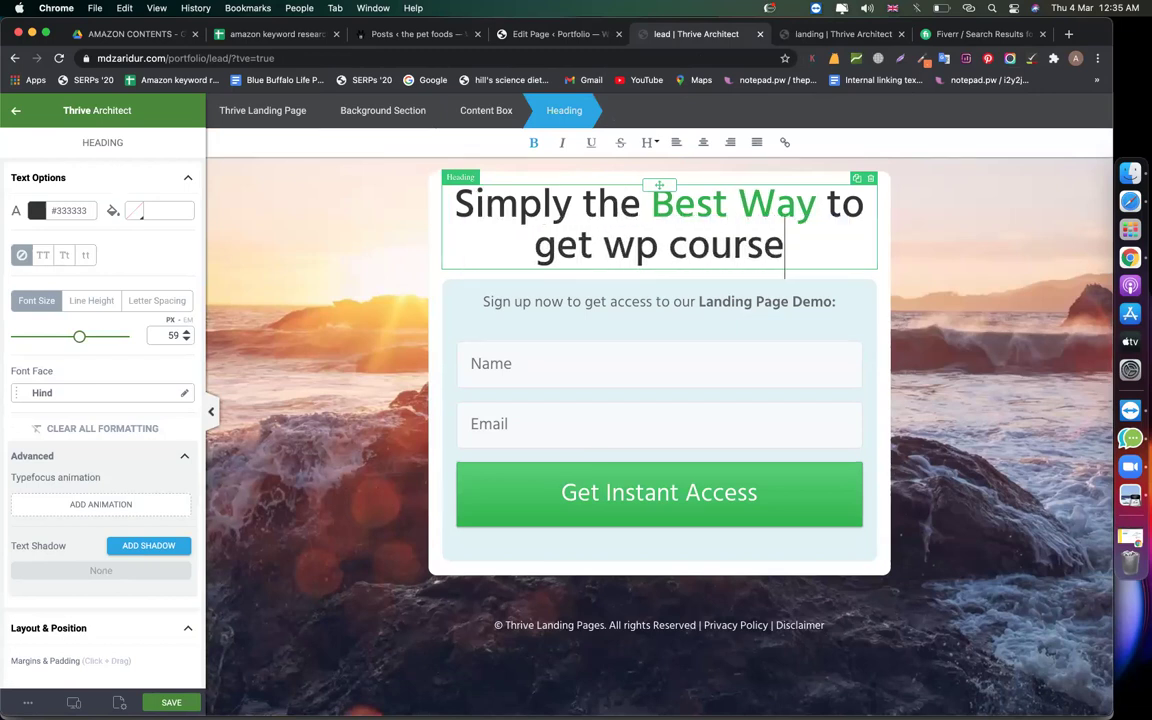
Step: Replace "Landing Page Demo:" in the sign-up sentence above the form with "course"
{"action": "left_click", "coordinate": [590, 301]}
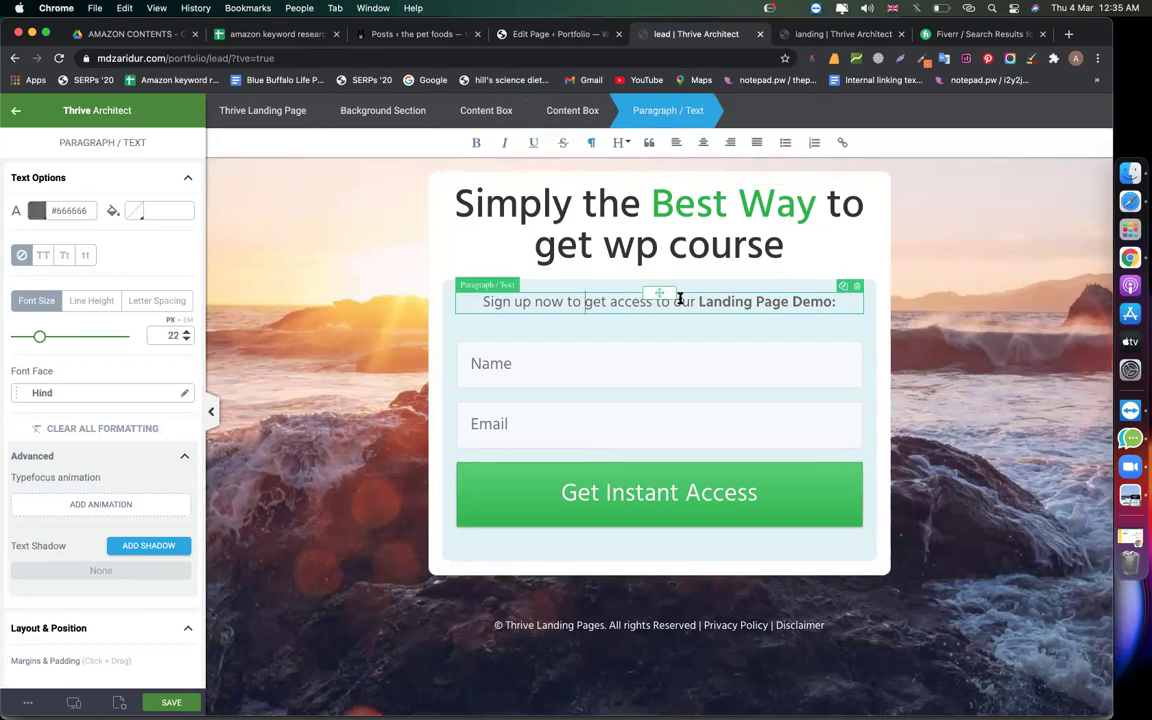
{"action": "left_click_drag", "start_coordinate": [699, 302], "coordinate": [837, 302]}
{"action": "type", "text": "cou"}
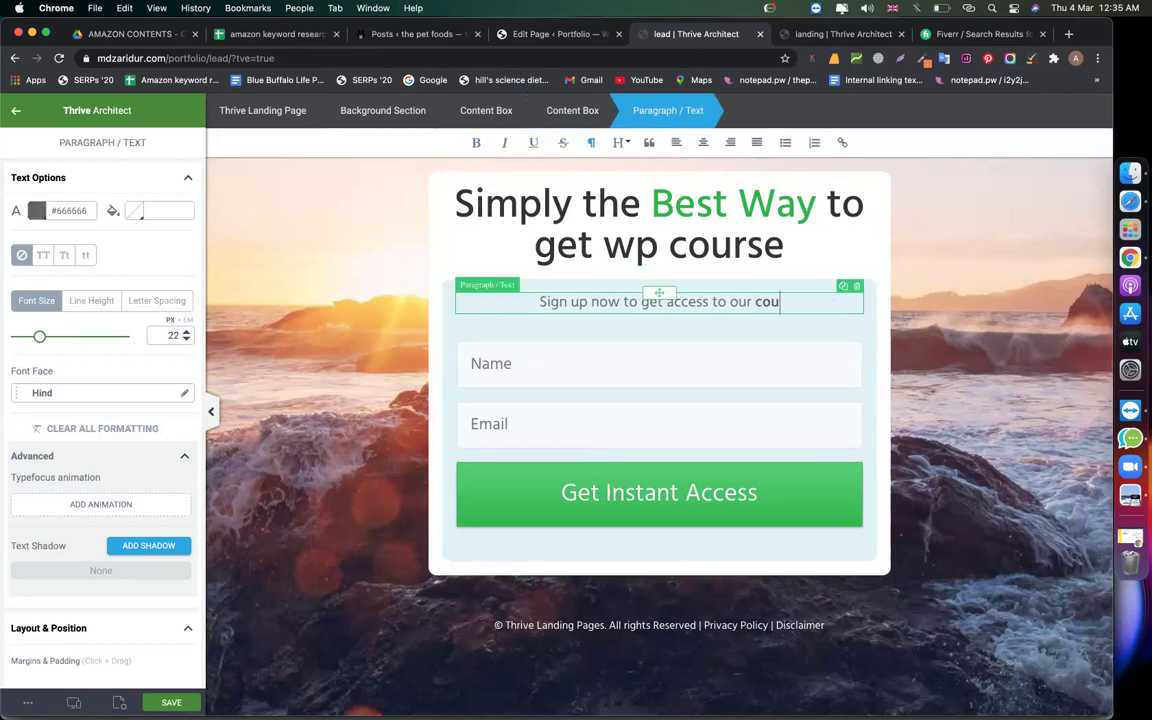
{"action": "type", "text": "rse"}
Step: Open the sign-up form's elements for editing and inspect the settings of its Name and Email fields
{"action": "left_click", "coordinate": [584, 421]}
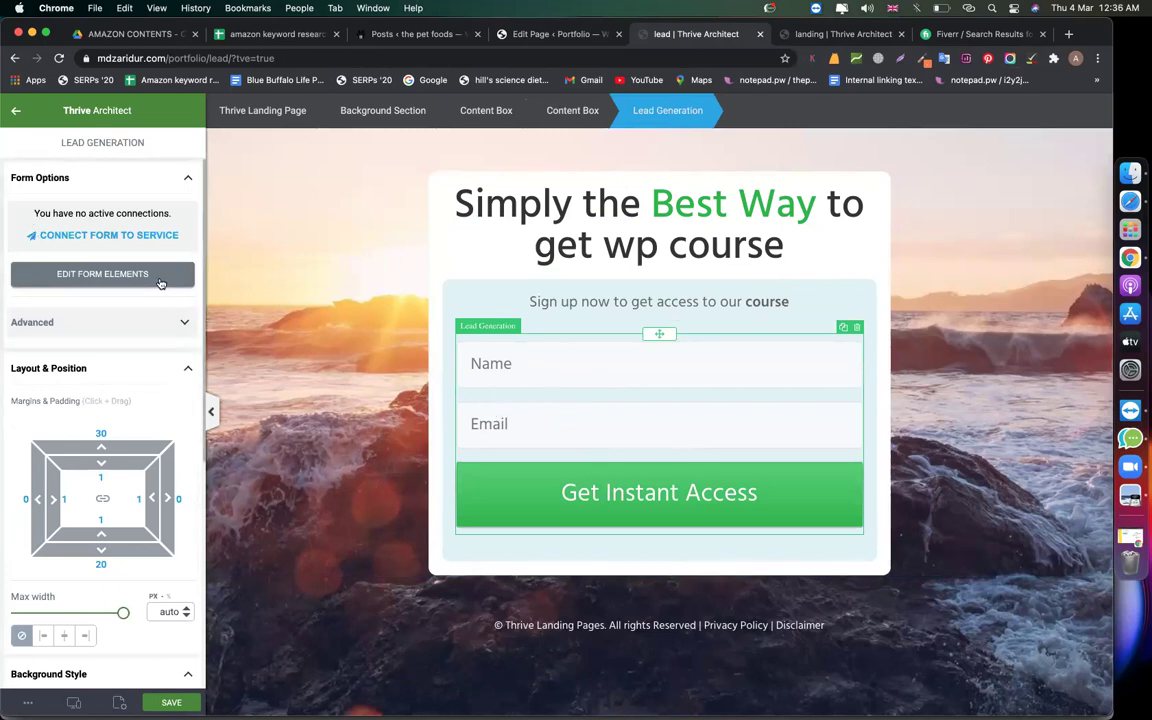
{"action": "left_click", "coordinate": [158, 182]}
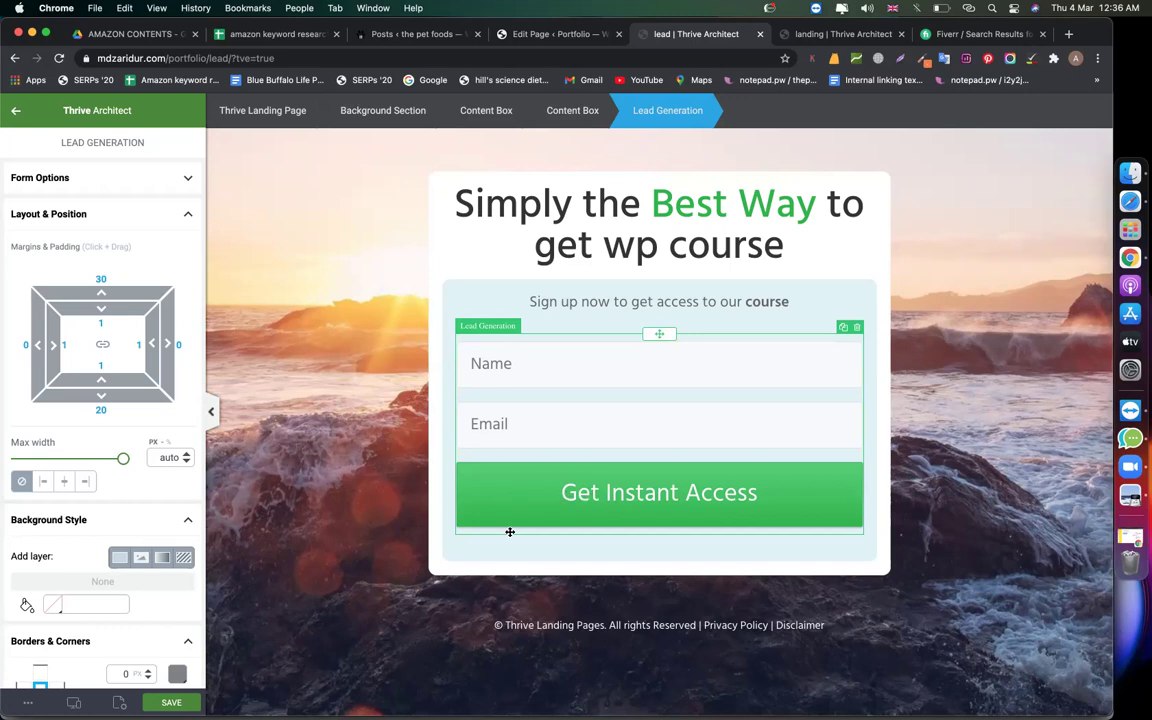
{"action": "left_click", "coordinate": [66, 181]}
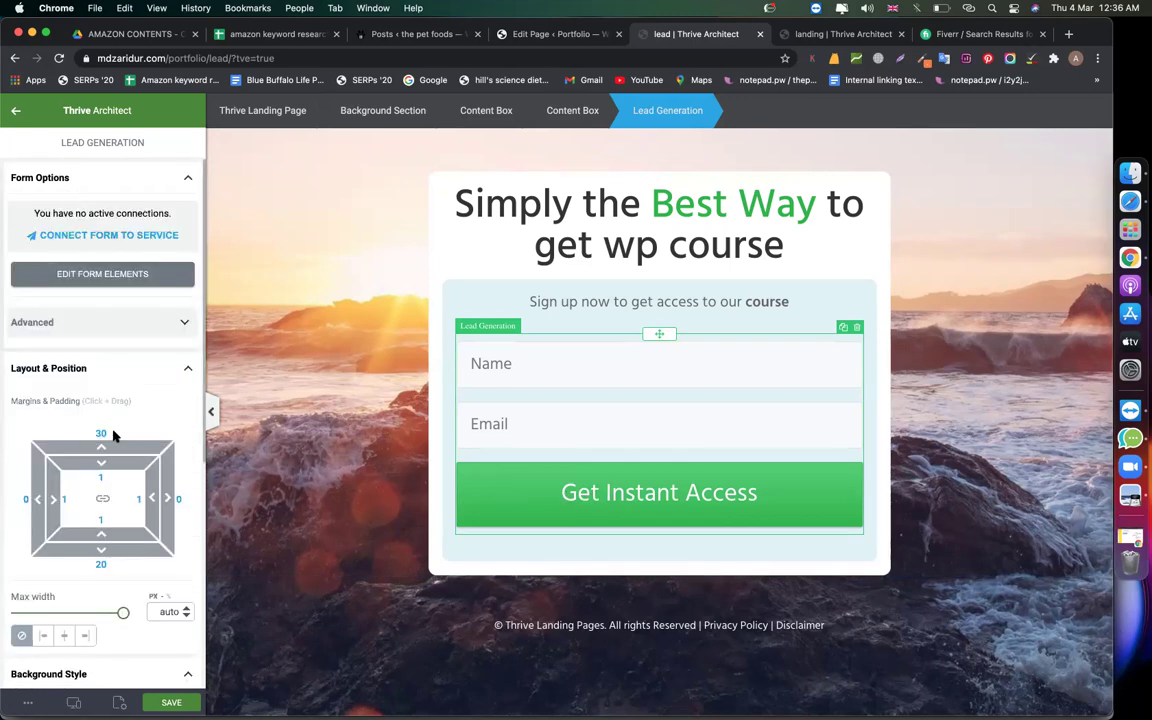
{"action": "left_click", "coordinate": [97, 278]}
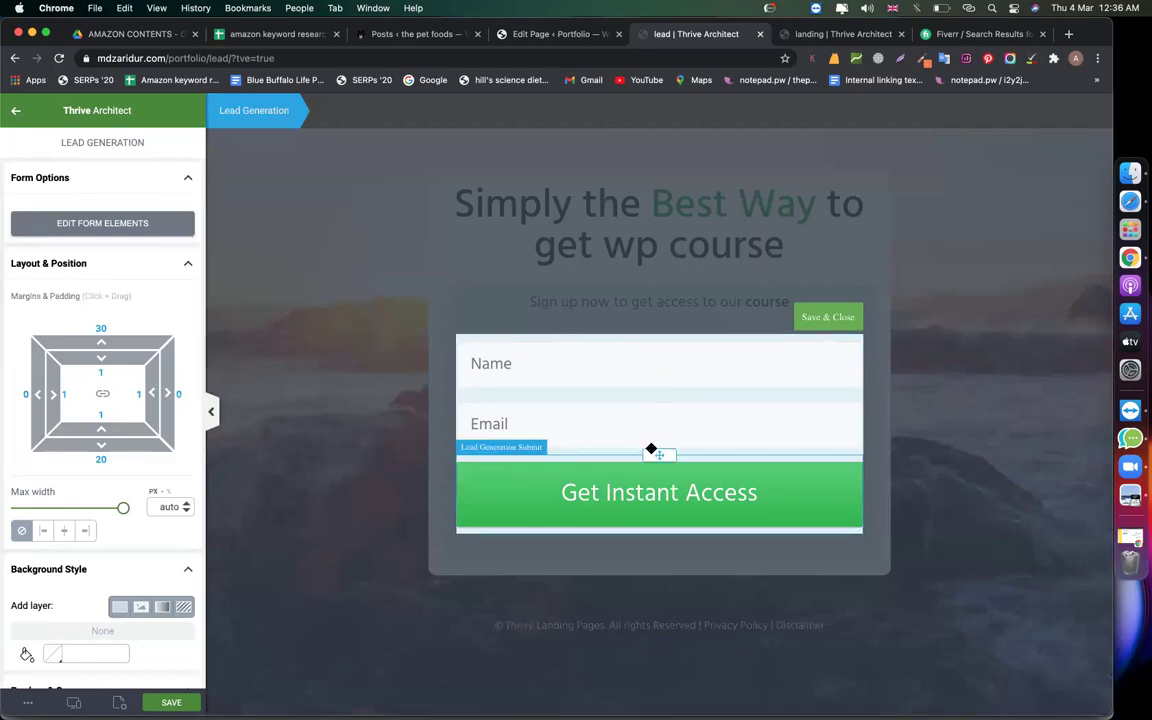
{"action": "left_click", "coordinate": [560, 368]}
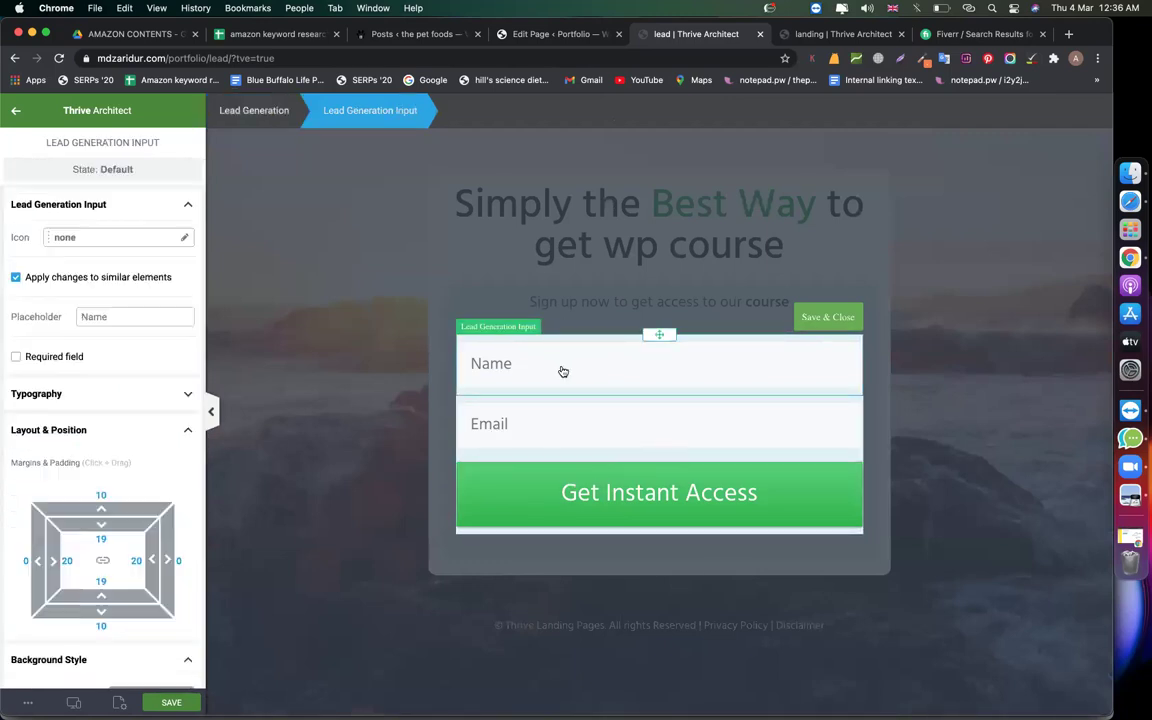
{"action": "left_click", "coordinate": [530, 433]}
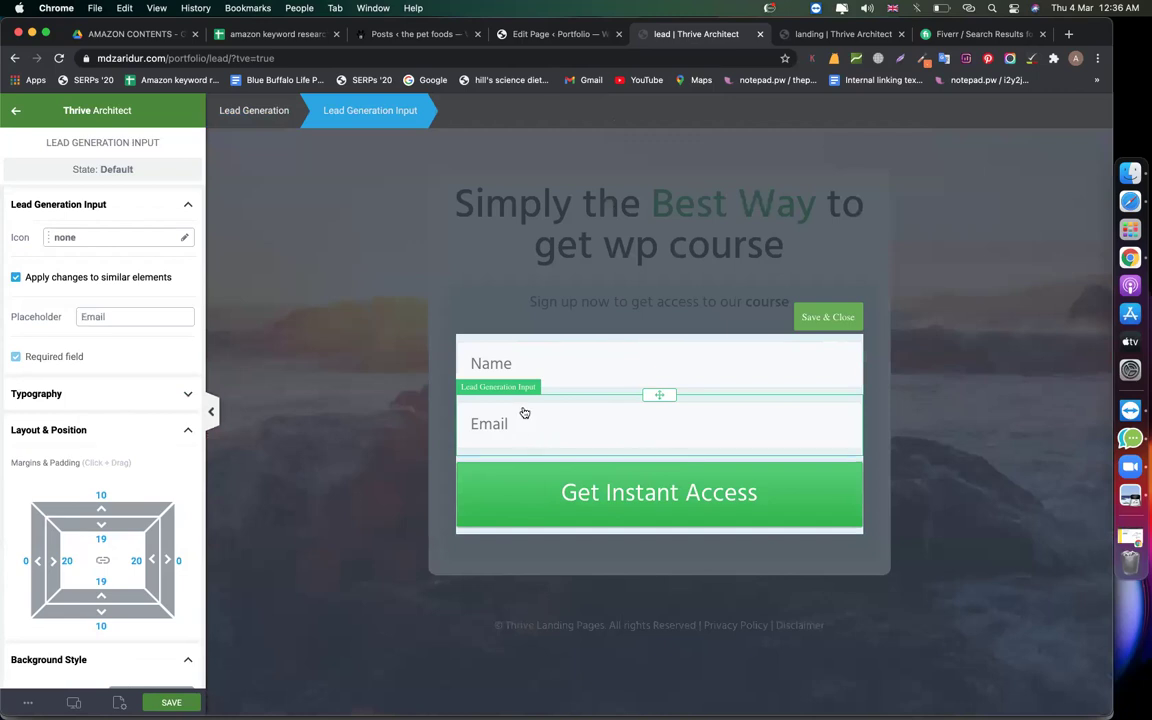
{"action": "left_click", "coordinate": [541, 351]}
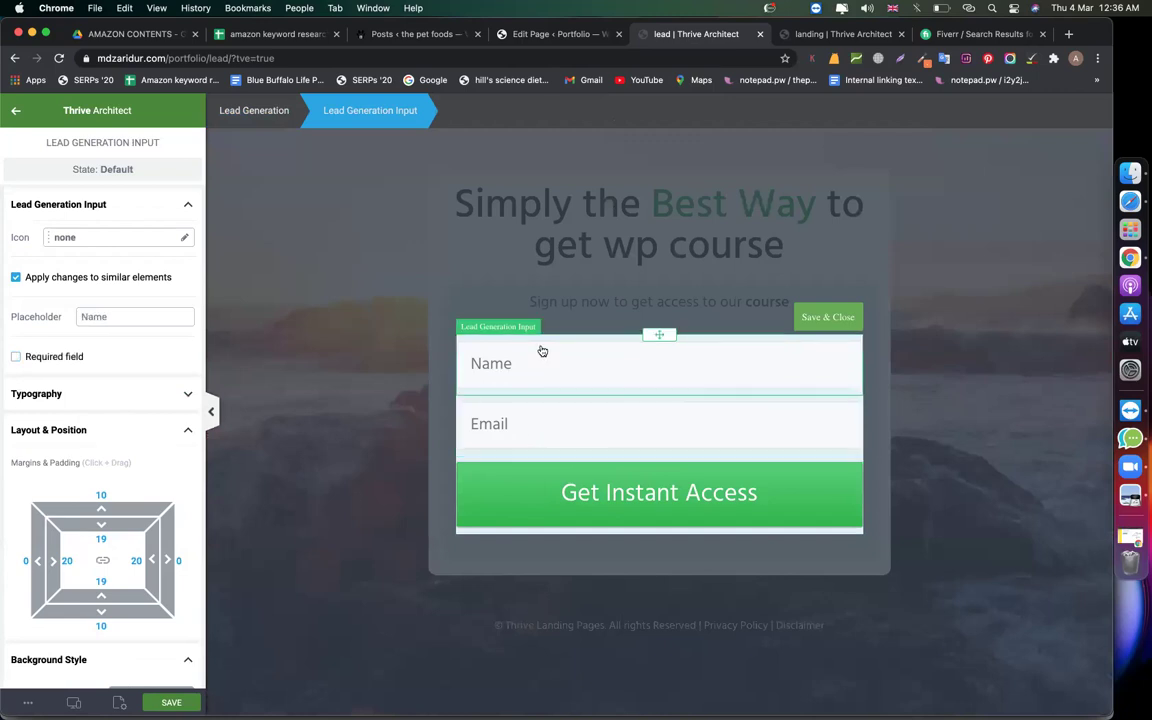
Step: Review the text, style and background options of the form's Get Instant Access button, and leave form element editing
{"action": "left_click", "coordinate": [521, 482]}
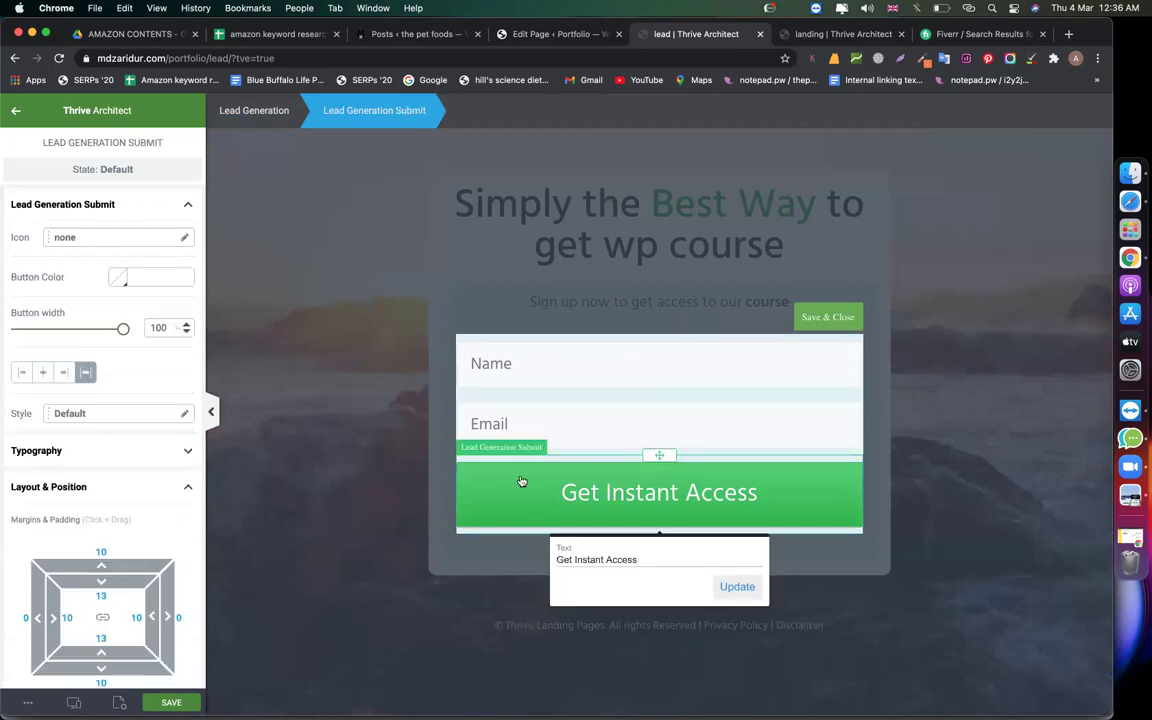
{"action": "triple_click", "coordinate": [619, 559]}
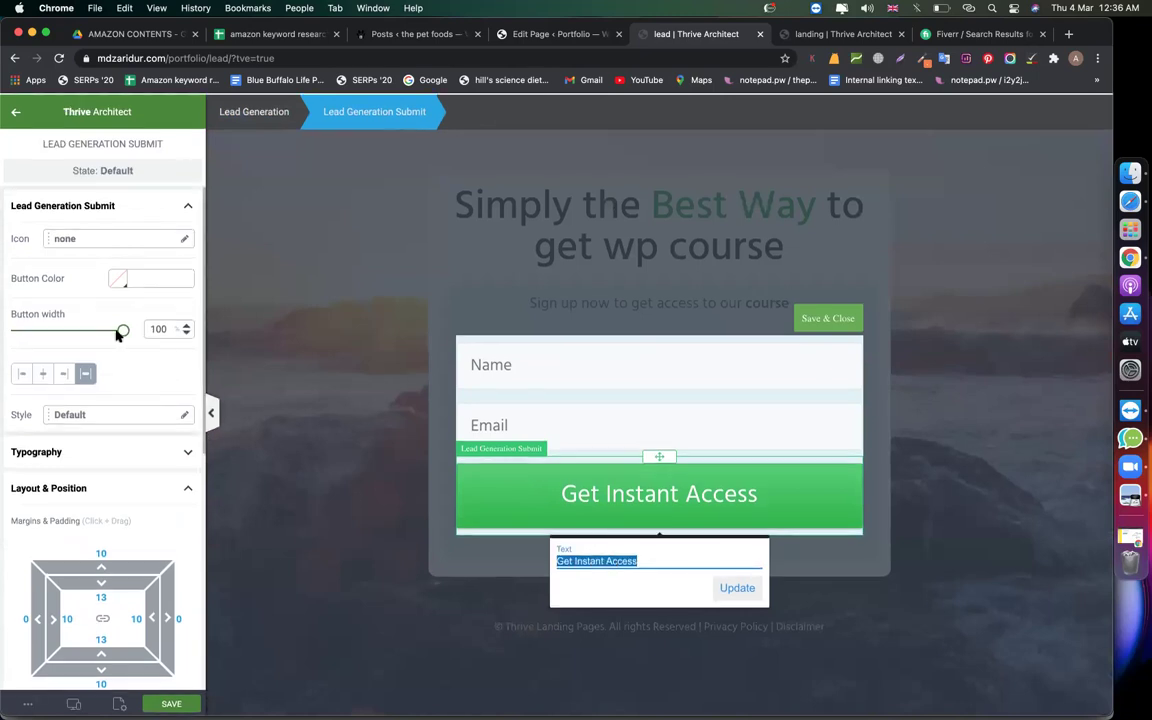
{"action": "scroll", "coordinate": [108, 414], "scroll_direction": "down", "scroll_amount": 5}
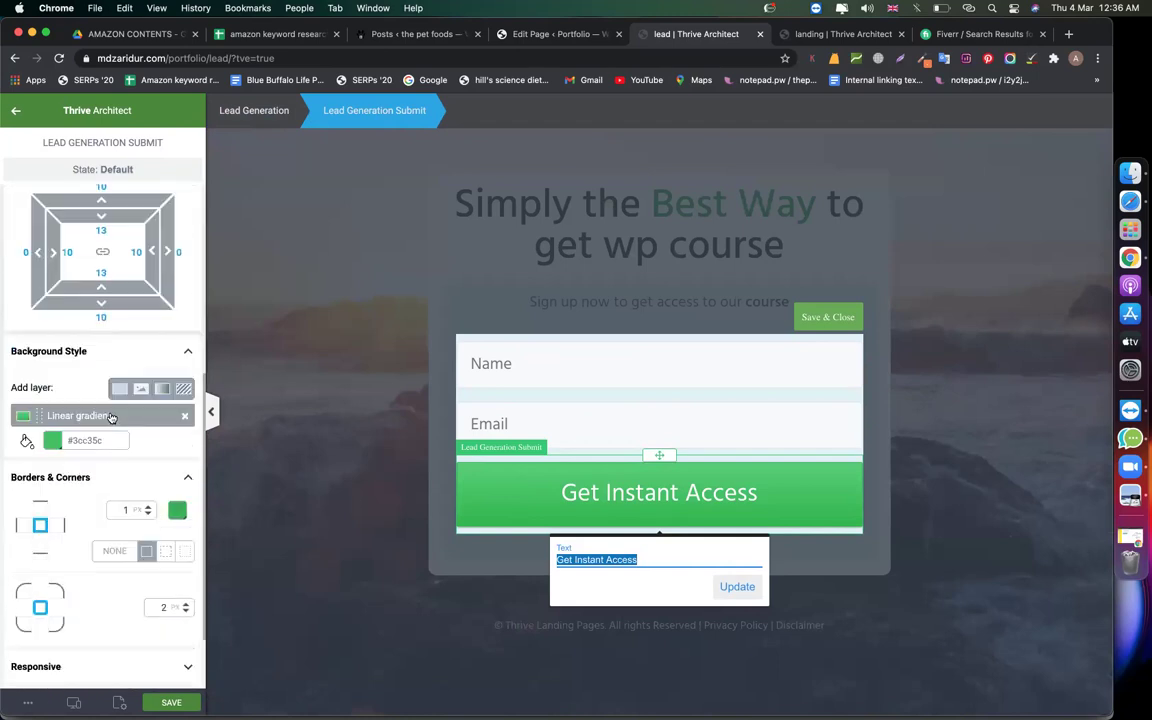
{"action": "scroll", "coordinate": [112, 418], "scroll_direction": "up", "scroll_amount": 10}
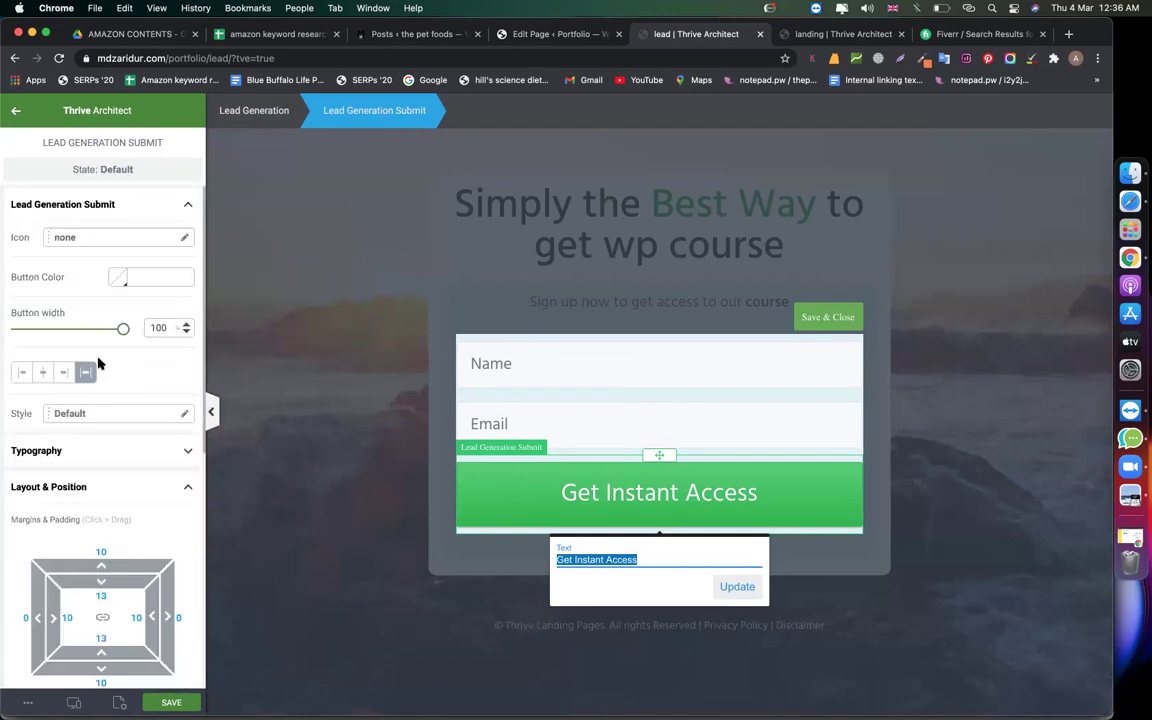
{"action": "left_click", "coordinate": [73, 172]}
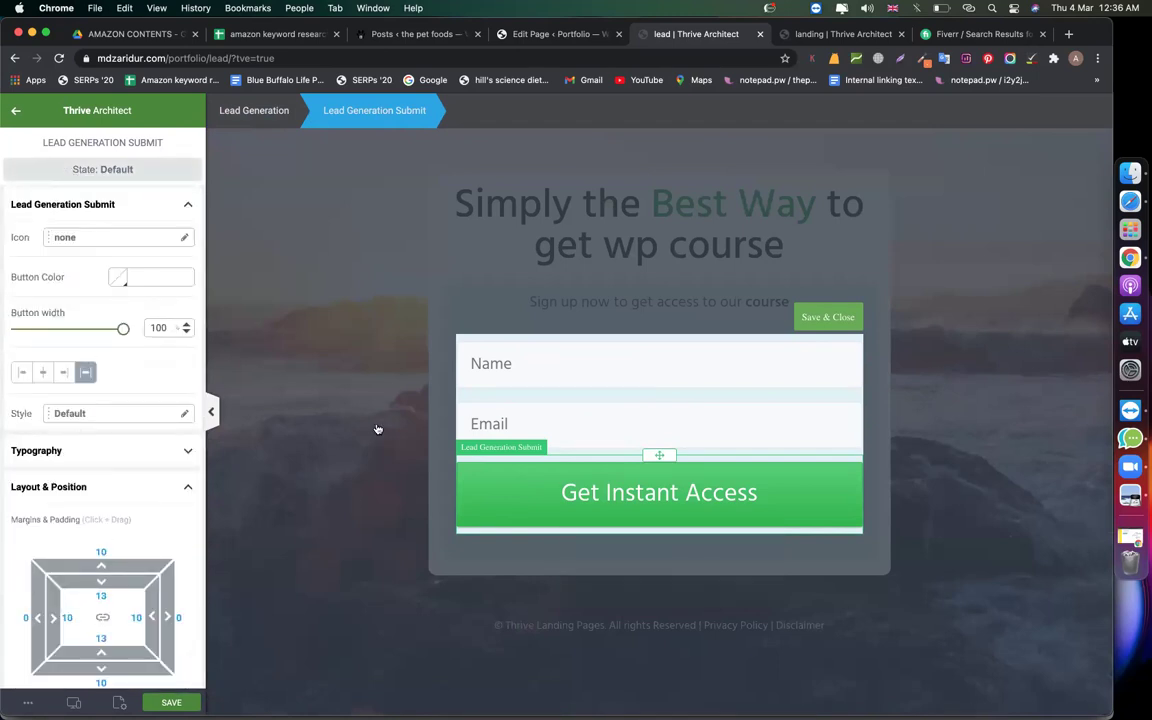
{"action": "left_click", "coordinate": [372, 495]}
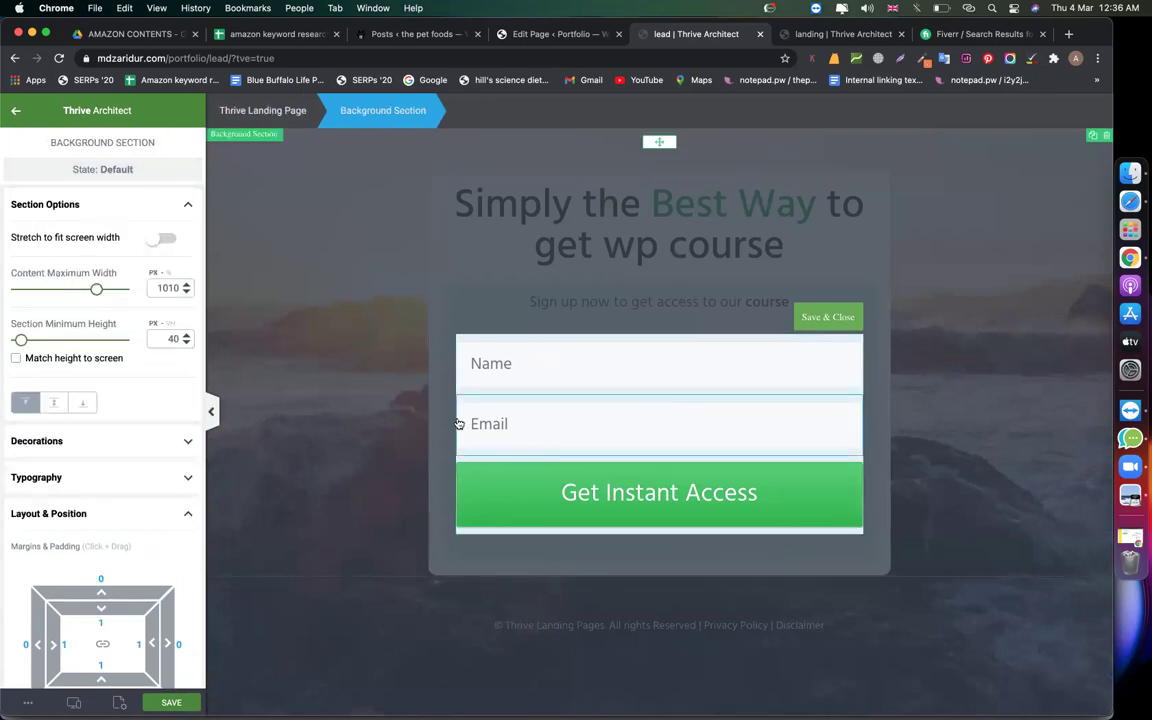
{"action": "left_click", "coordinate": [541, 509]}
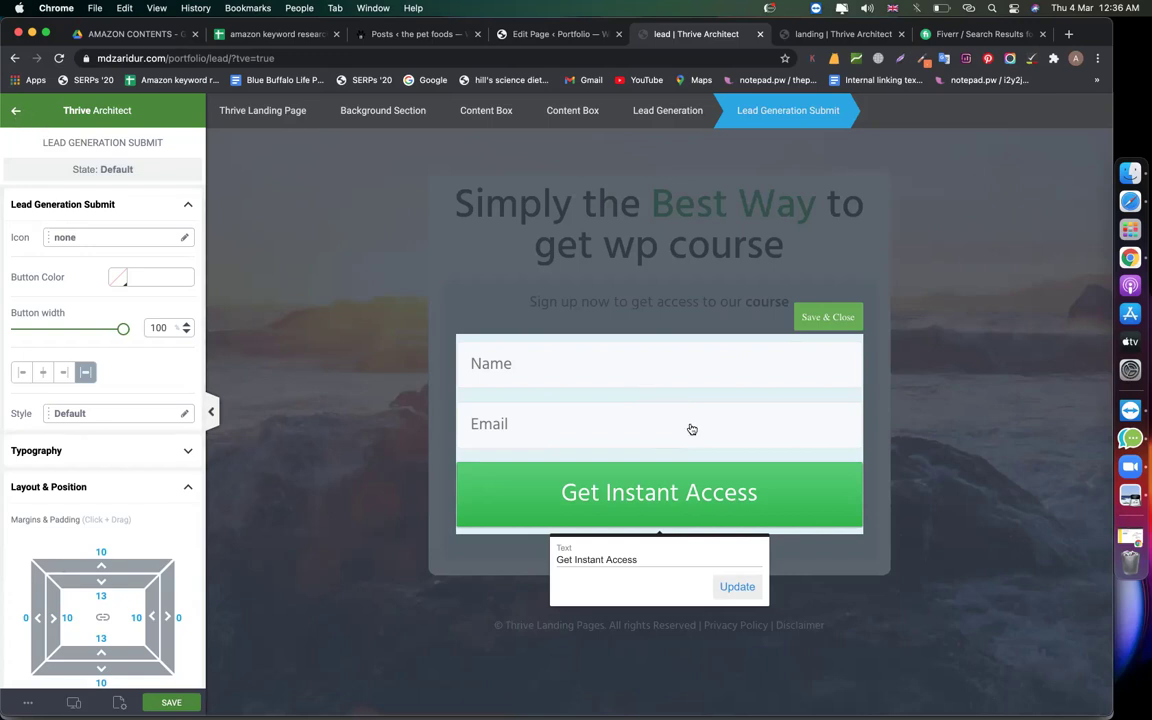
{"action": "left_click", "coordinate": [811, 320]}
{"action": "left_click", "coordinate": [778, 319]}
{"action": "left_click", "coordinate": [503, 331]}
{"action": "left_click", "coordinate": [486, 290]}
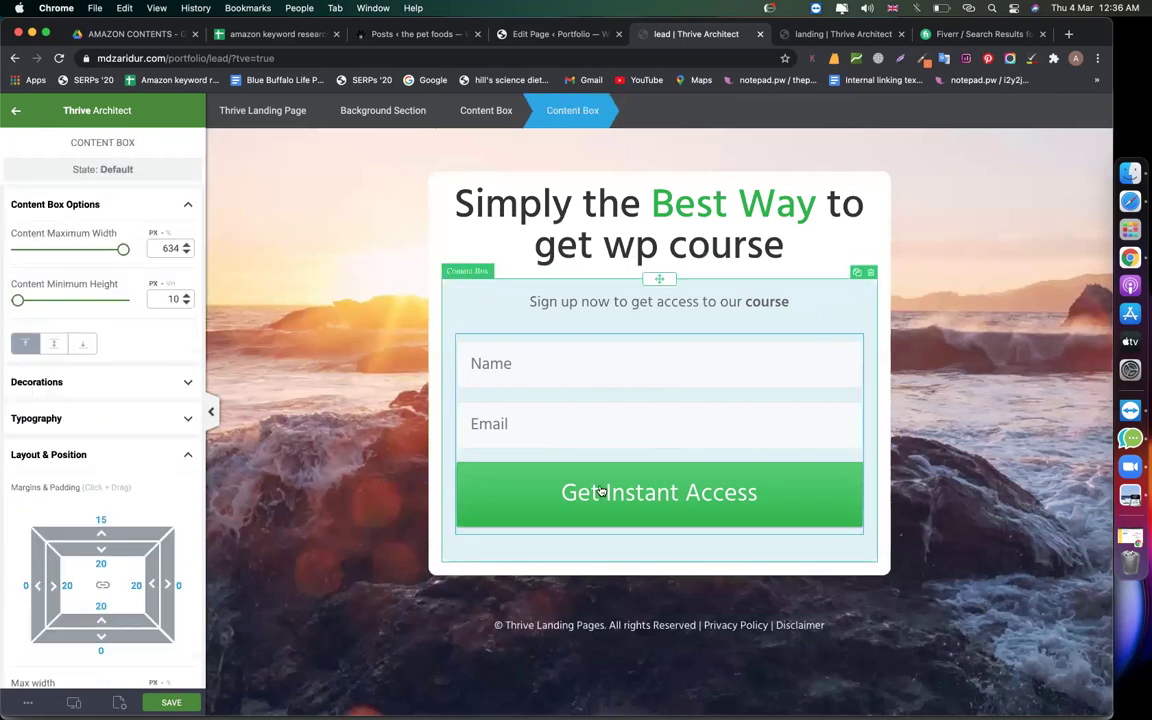
Step: Examine the sign-up form's options and the available connection types for linking it to a service
{"action": "left_click", "coordinate": [601, 491]}
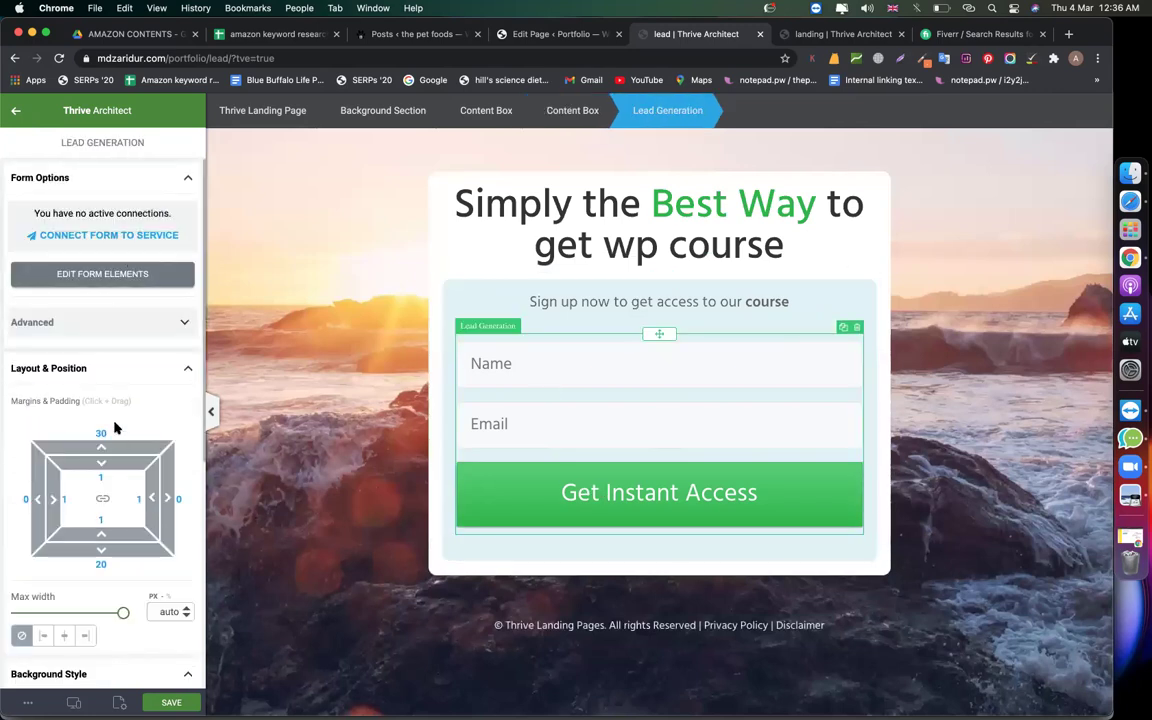
{"action": "scroll", "coordinate": [115, 430], "scroll_direction": "down", "scroll_amount": 8}
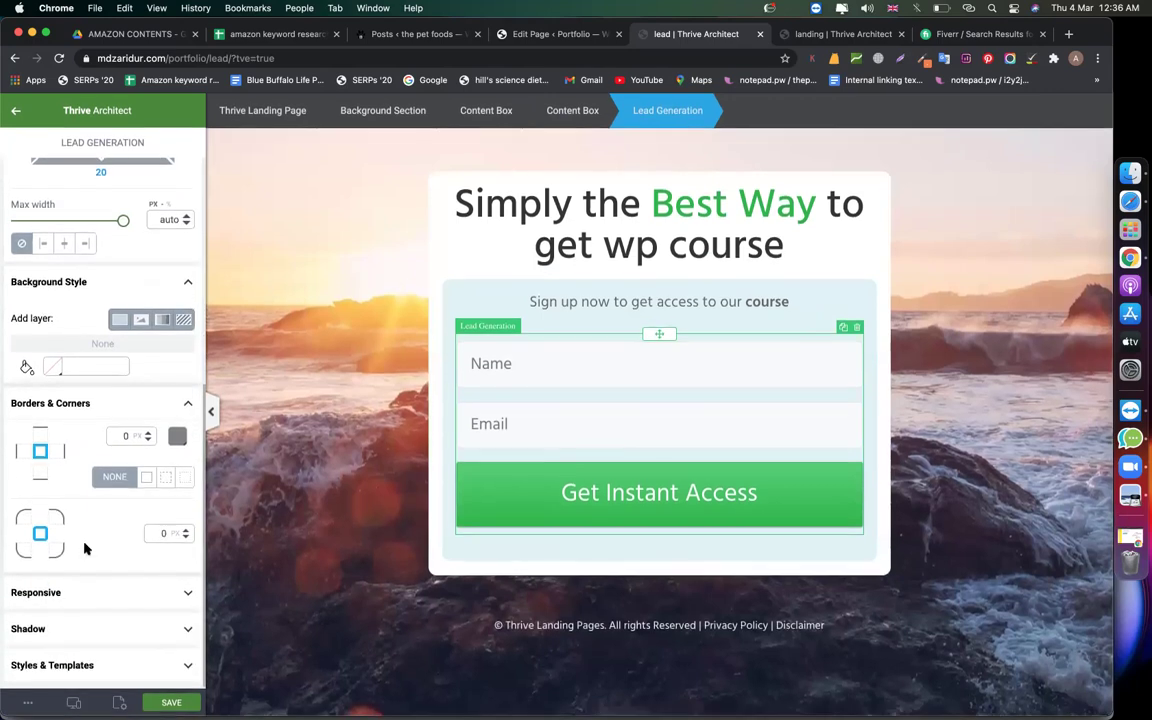
{"action": "scroll", "coordinate": [40, 392], "scroll_direction": "up", "scroll_amount": 8}
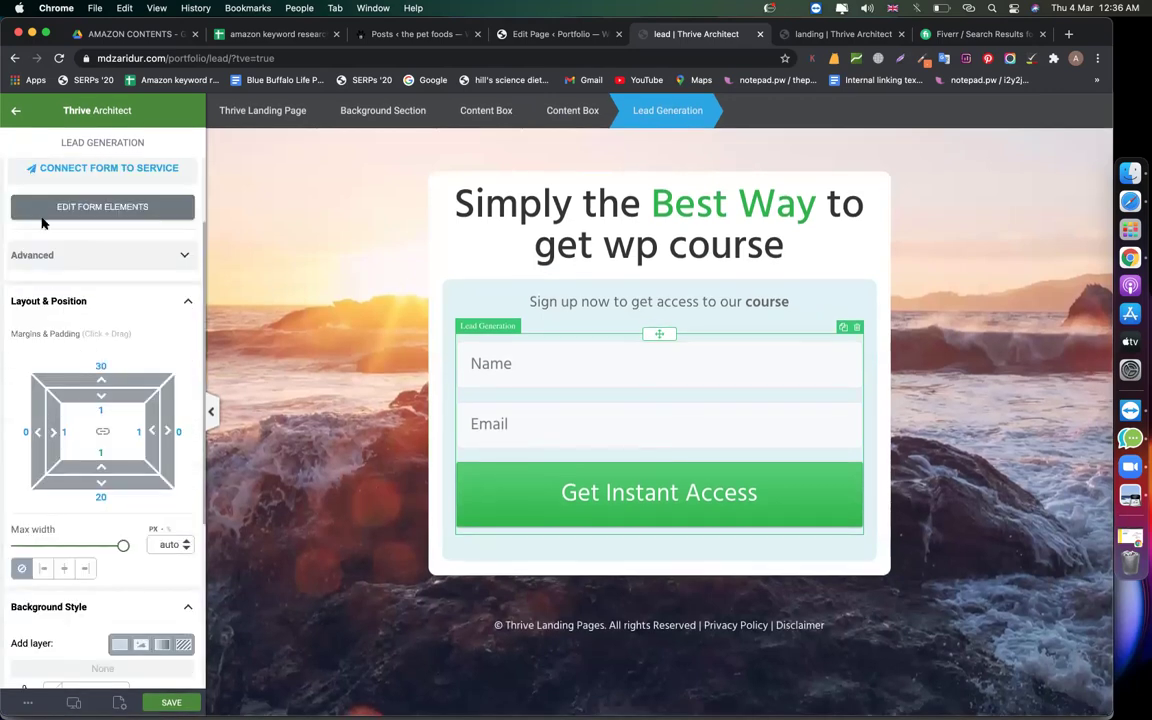
{"action": "left_click", "coordinate": [17, 110]}
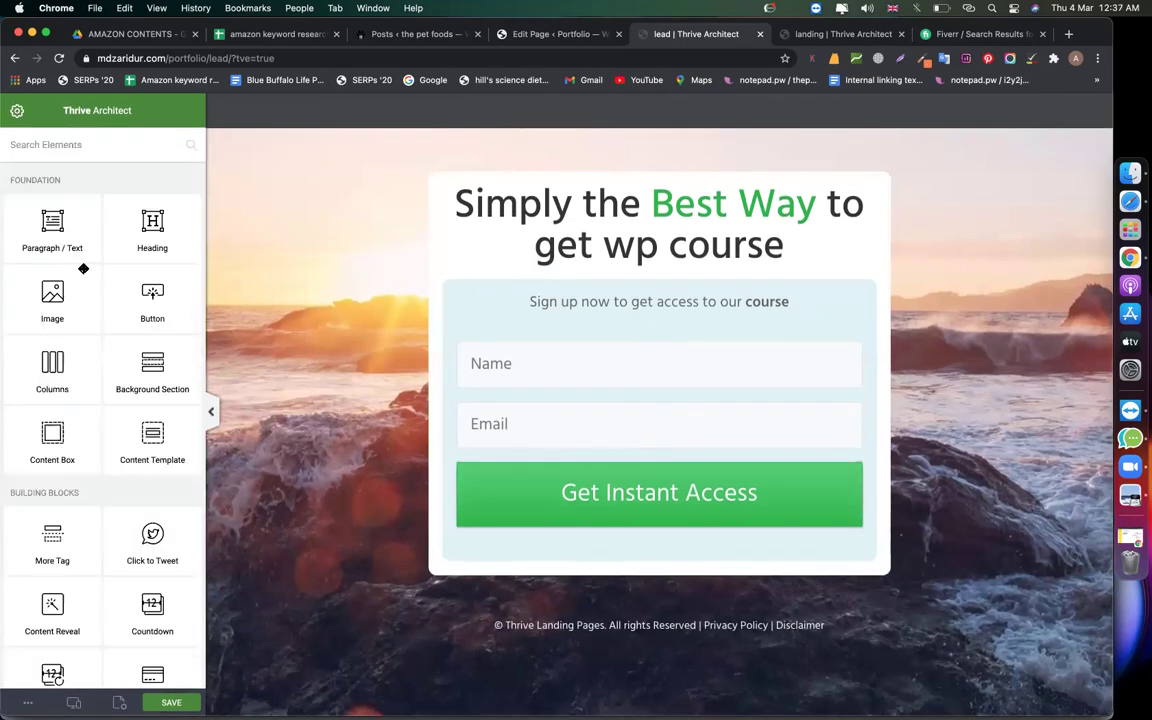
{"action": "left_click", "coordinate": [529, 385]}
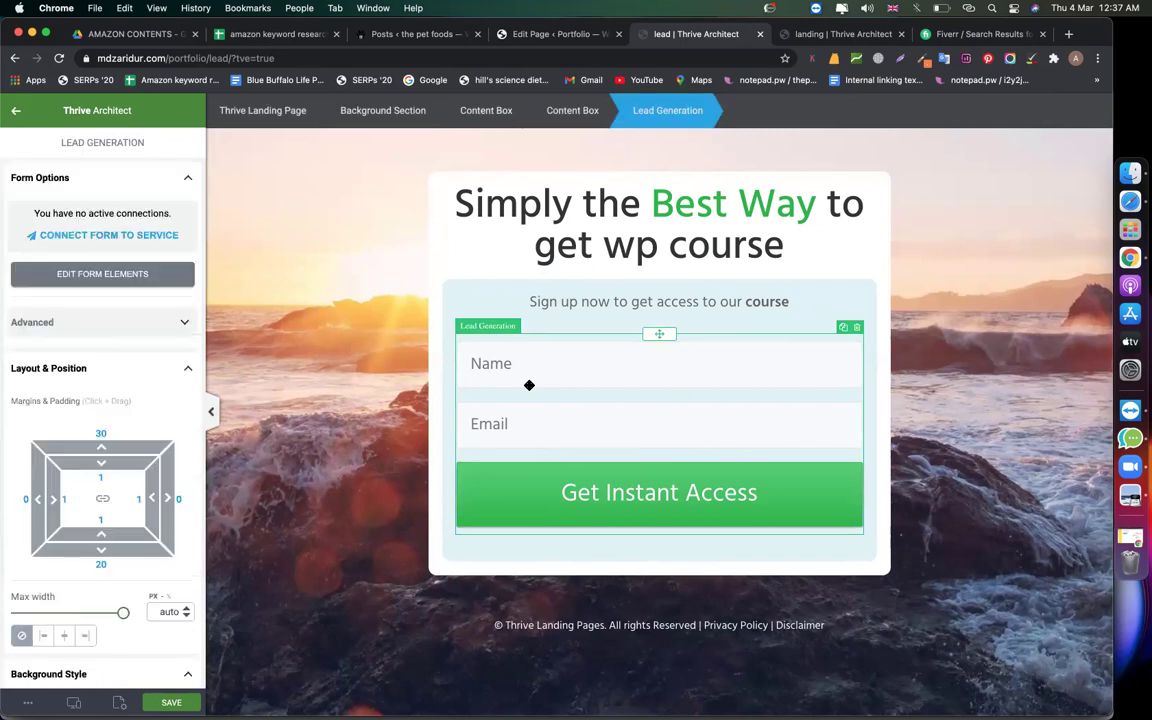
{"action": "left_click", "coordinate": [137, 238]}
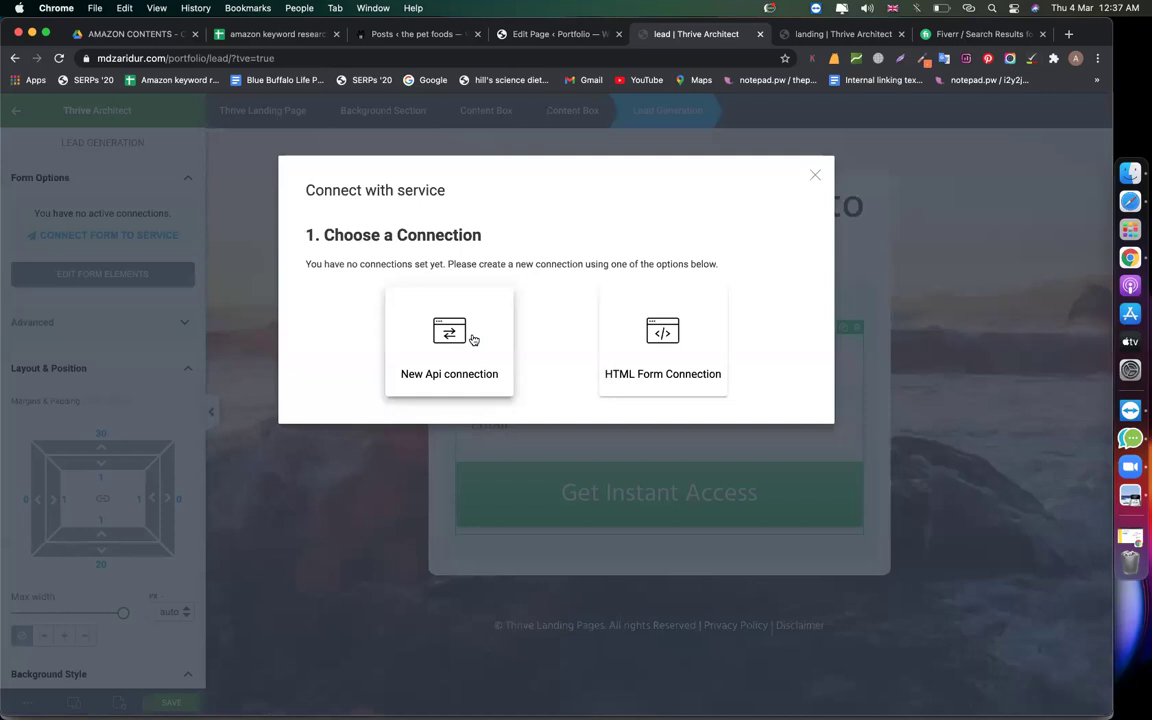
{"action": "left_click", "coordinate": [812, 177]}
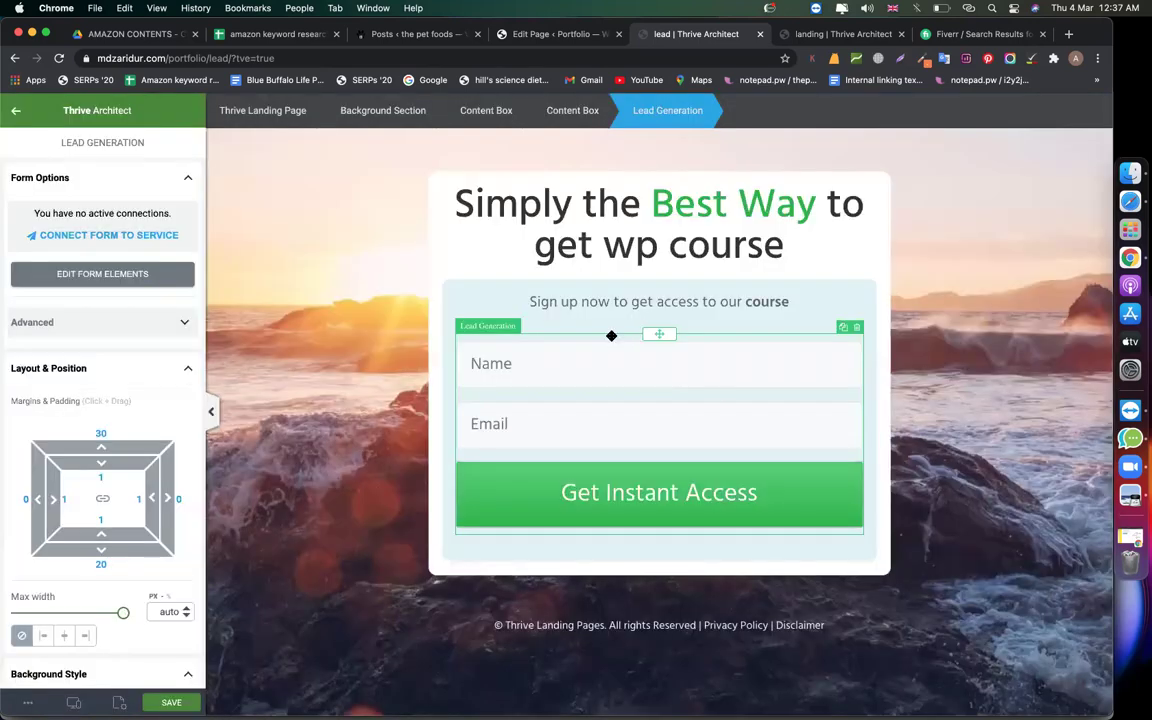
{"action": "left_click", "coordinate": [123, 235]}
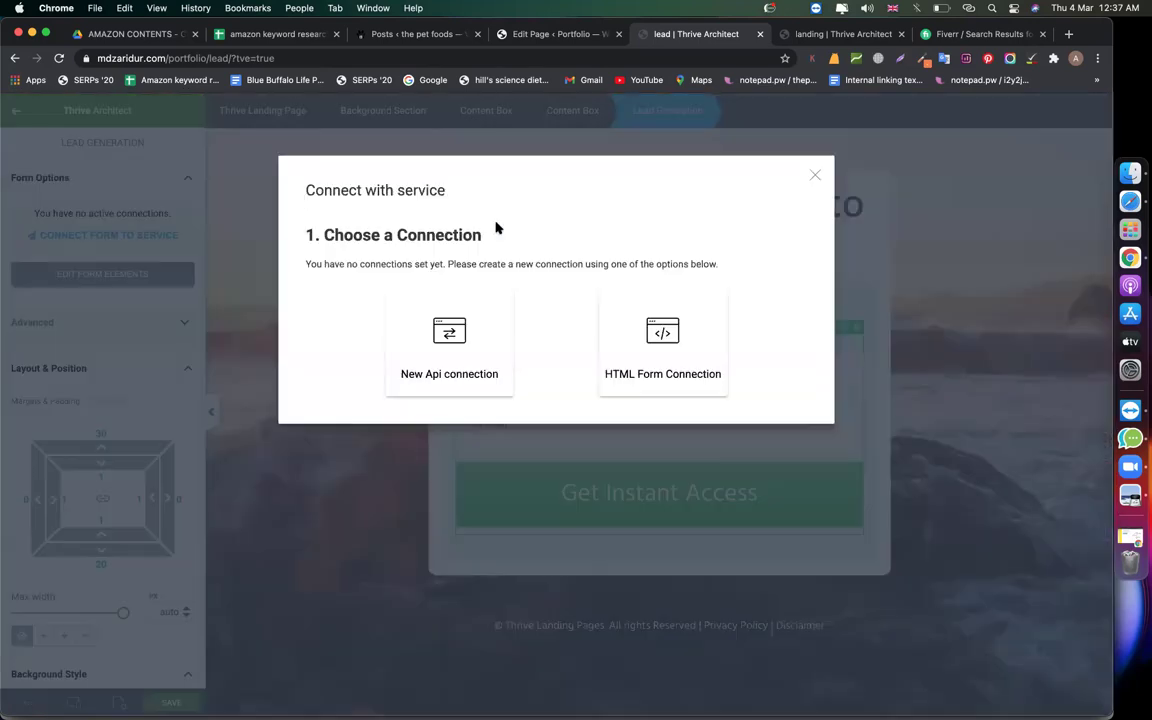
{"action": "left_click", "coordinate": [813, 175]}
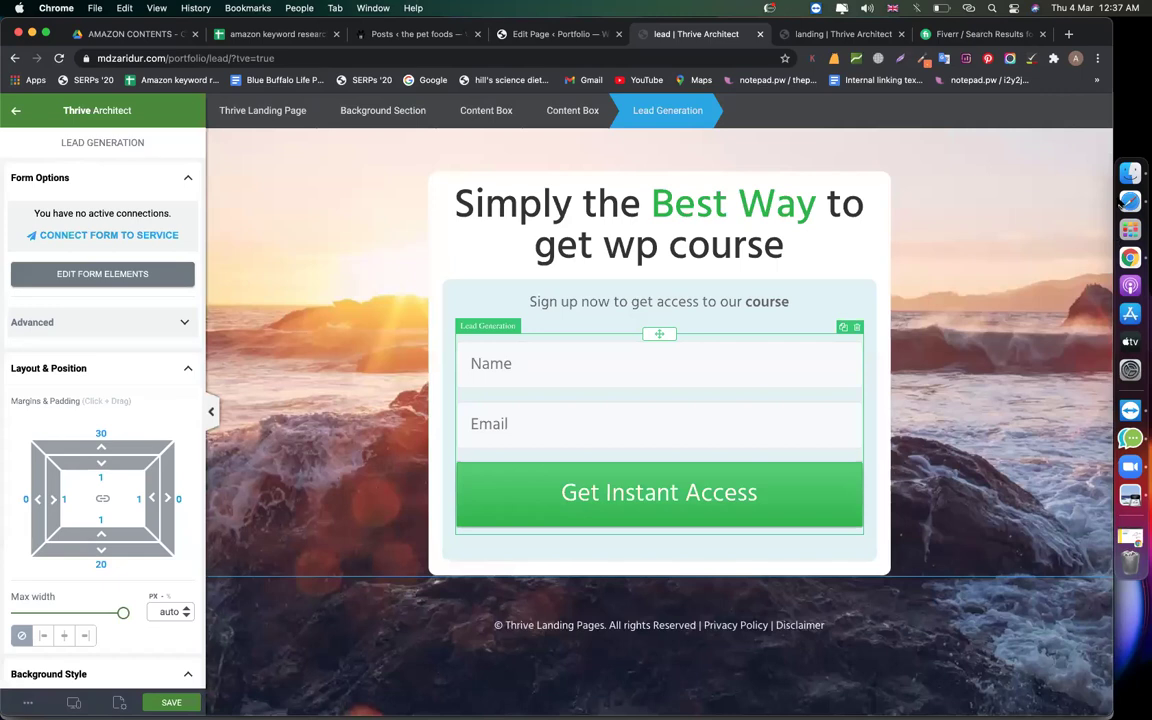
Step: Switch to the MEGA Thrive Architect folder in Safari, locate thrive-leads-v2.1.9.1.zip, and return to the lead page editor in Chrome
{"action": "left_click", "coordinate": [1130, 201]}
{"action": "left_click", "coordinate": [838, 81]}
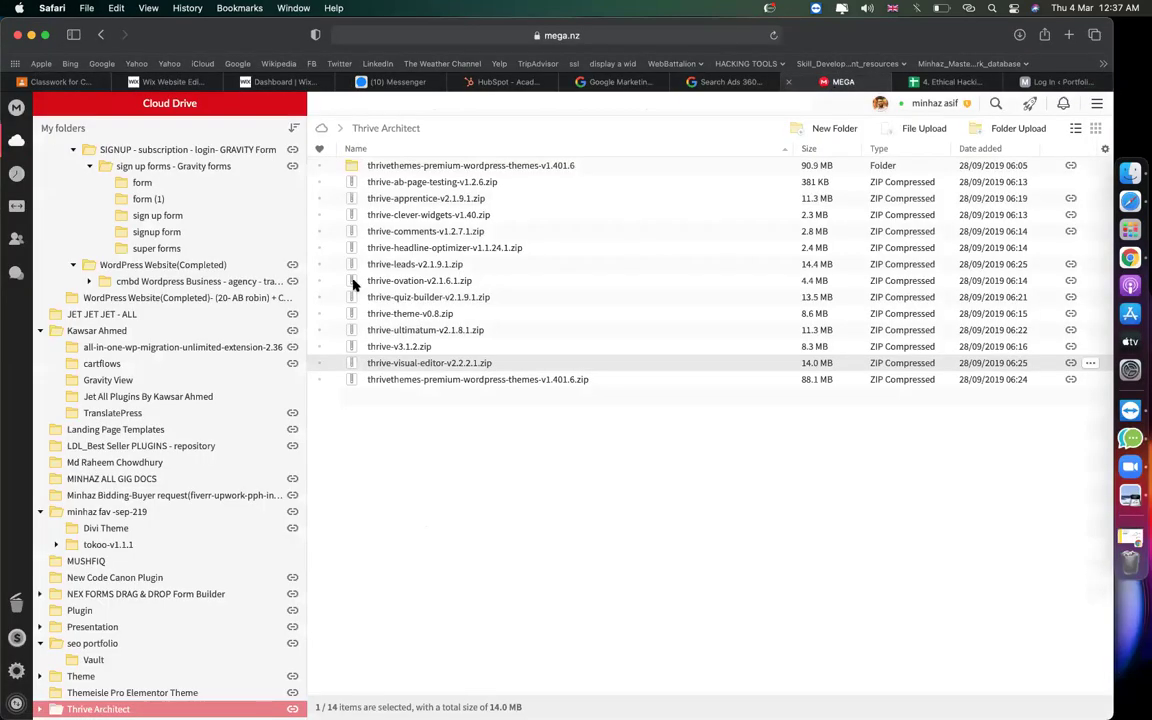
{"action": "left_click", "coordinate": [395, 265]}
{"action": "right_click", "coordinate": [395, 267]}
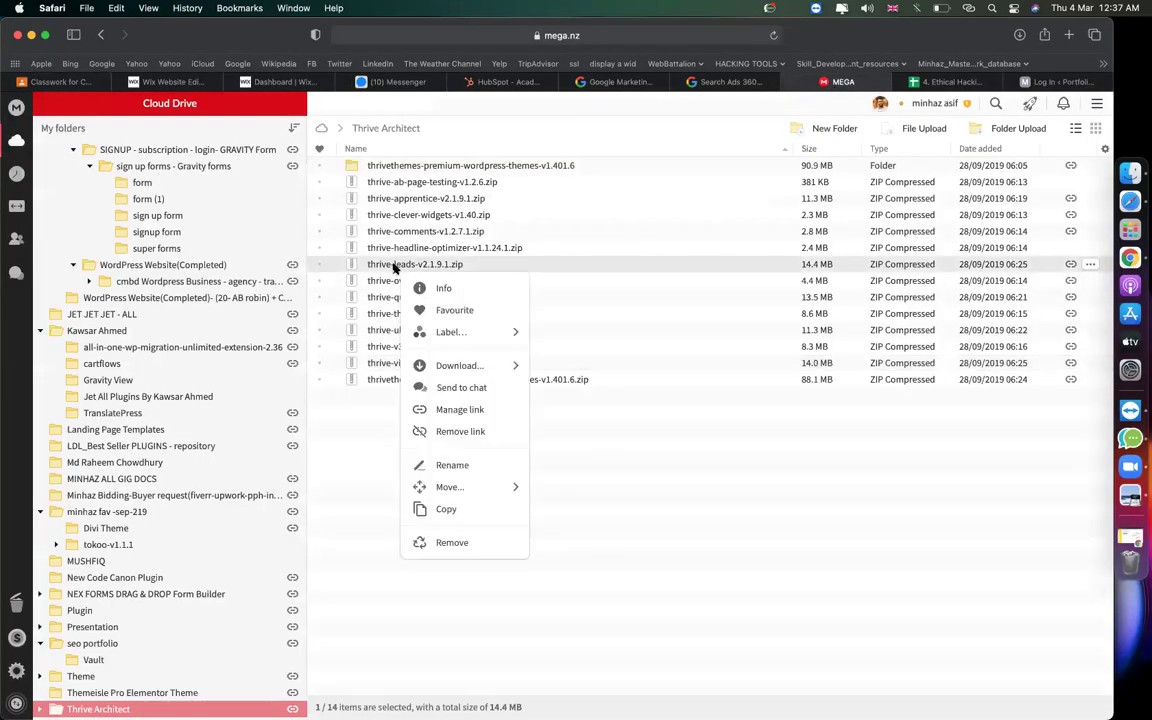
{"action": "key", "text": "Escape"}
{"action": "left_click", "coordinate": [420, 268]}
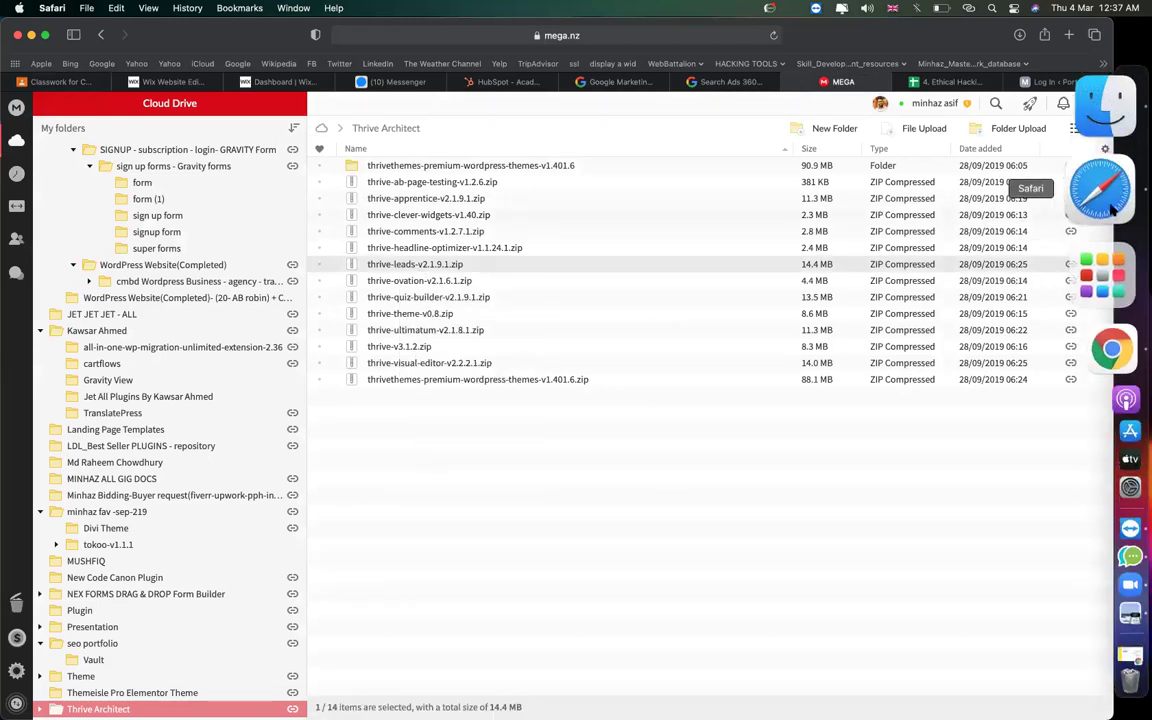
{"action": "left_click", "coordinate": [1104, 250]}
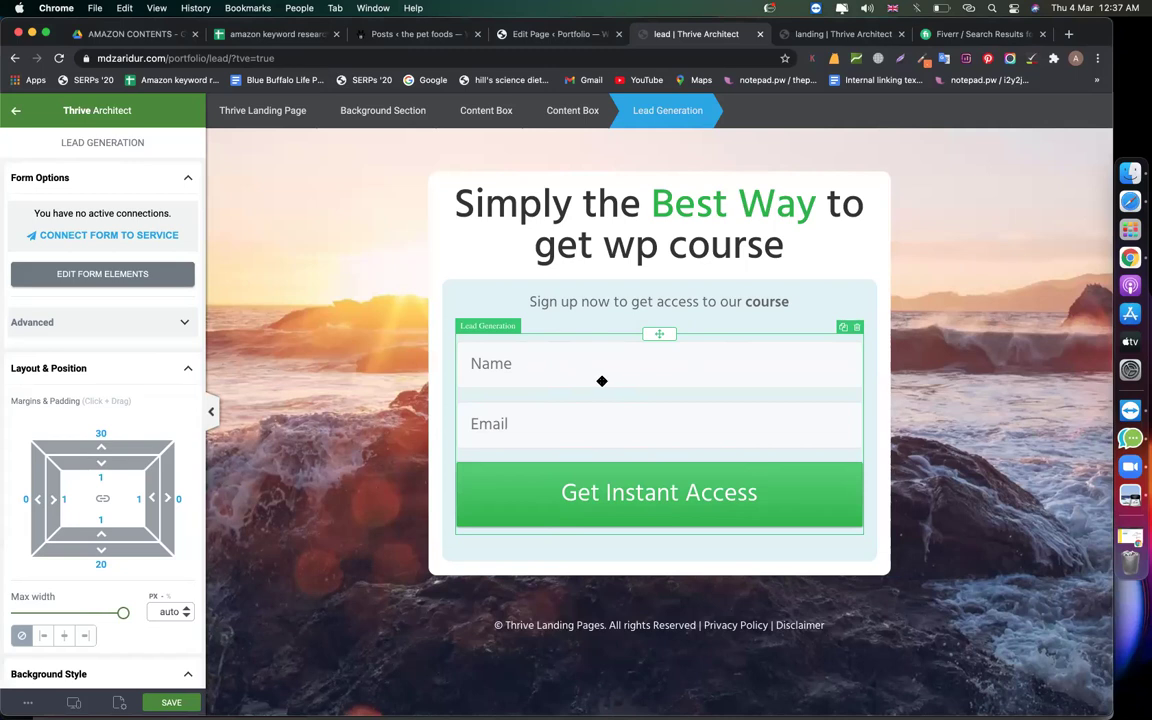
Step: Search the page elements for "lea" and place a new Lead Generation form below the sign-up sentence
{"action": "left_click", "coordinate": [15, 110]}
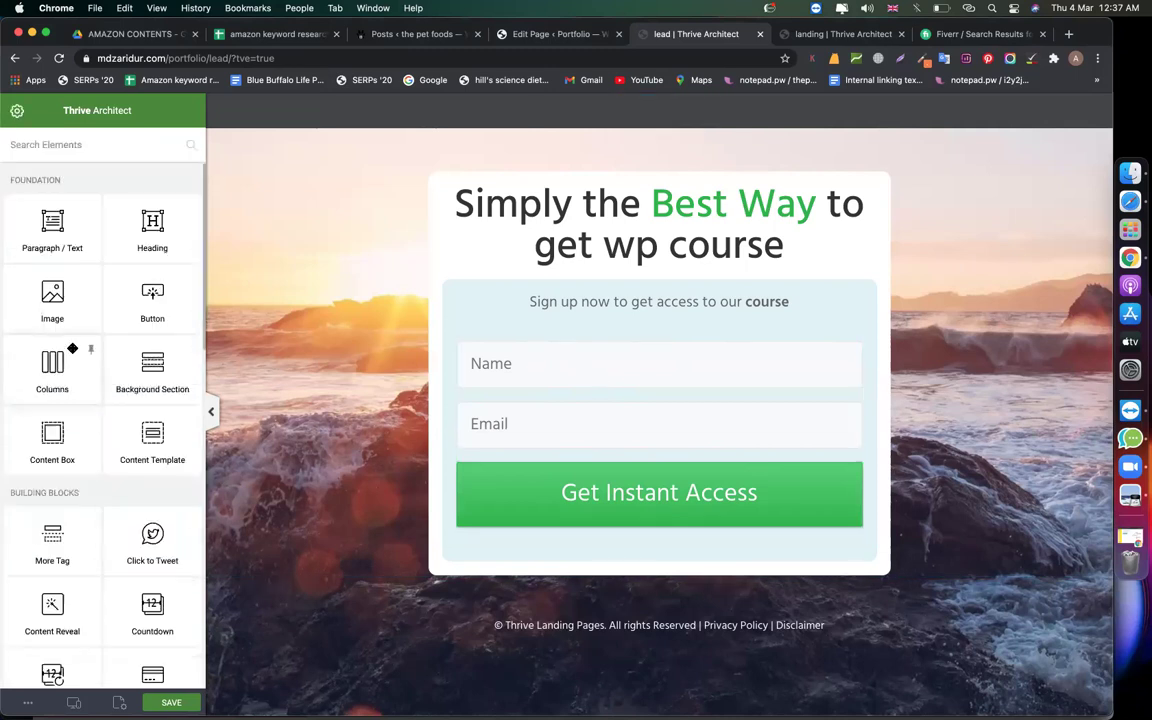
{"action": "scroll", "coordinate": [72, 515], "scroll_direction": "down", "scroll_amount": 3}
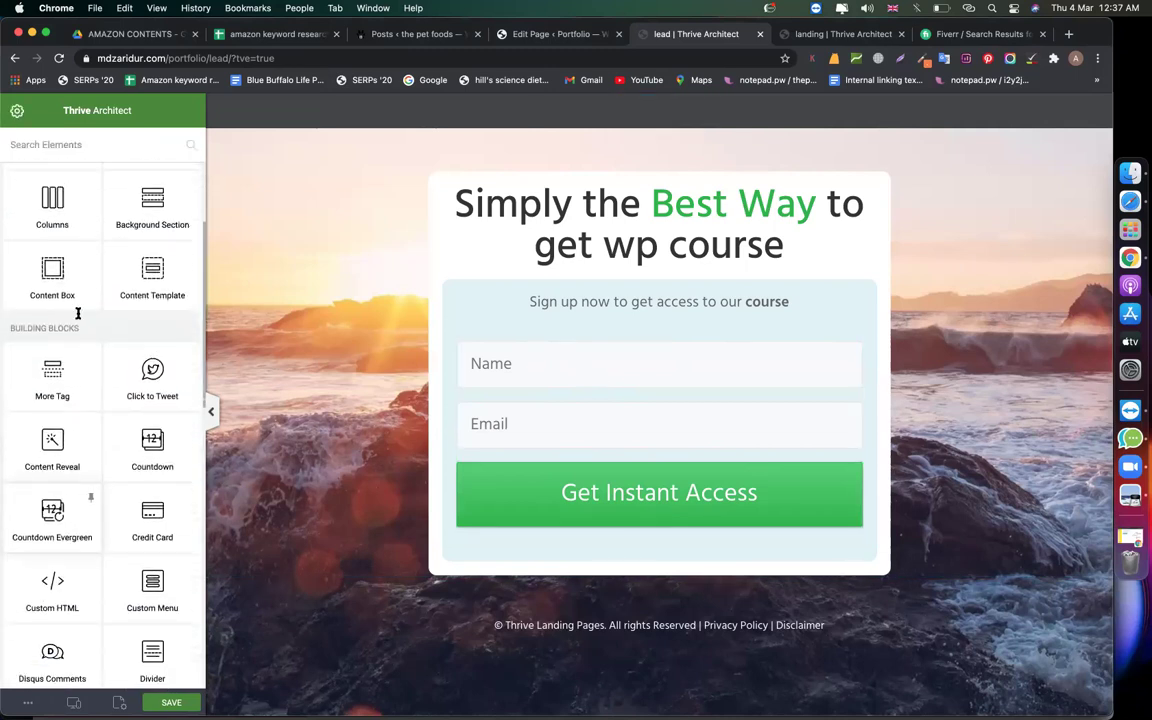
{"action": "scroll", "coordinate": [85, 245], "scroll_direction": "up", "scroll_amount": 1}
{"action": "left_click", "coordinate": [88, 143]}
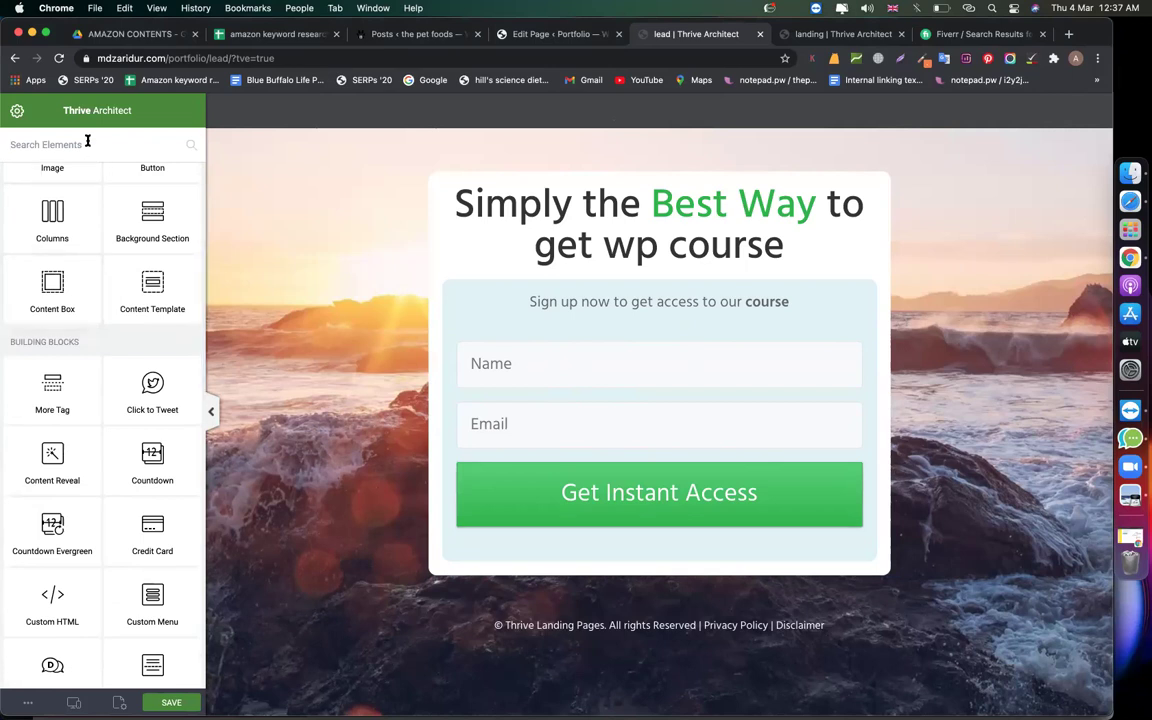
{"action": "type", "text": "lea"}
{"action": "left_click_drag", "start_coordinate": [75, 227], "coordinate": [566, 321]}
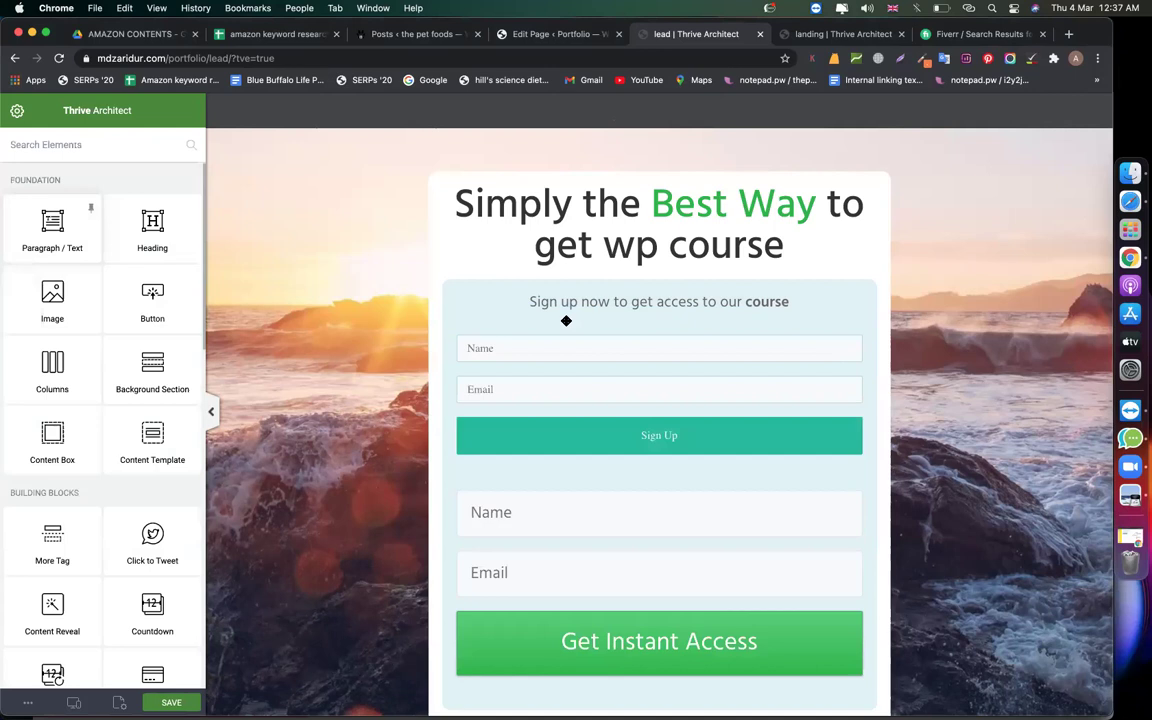
Step: Delete the original Get Instant Access form from the content box and select the new Sign Up form
{"action": "left_click", "coordinate": [651, 525]}
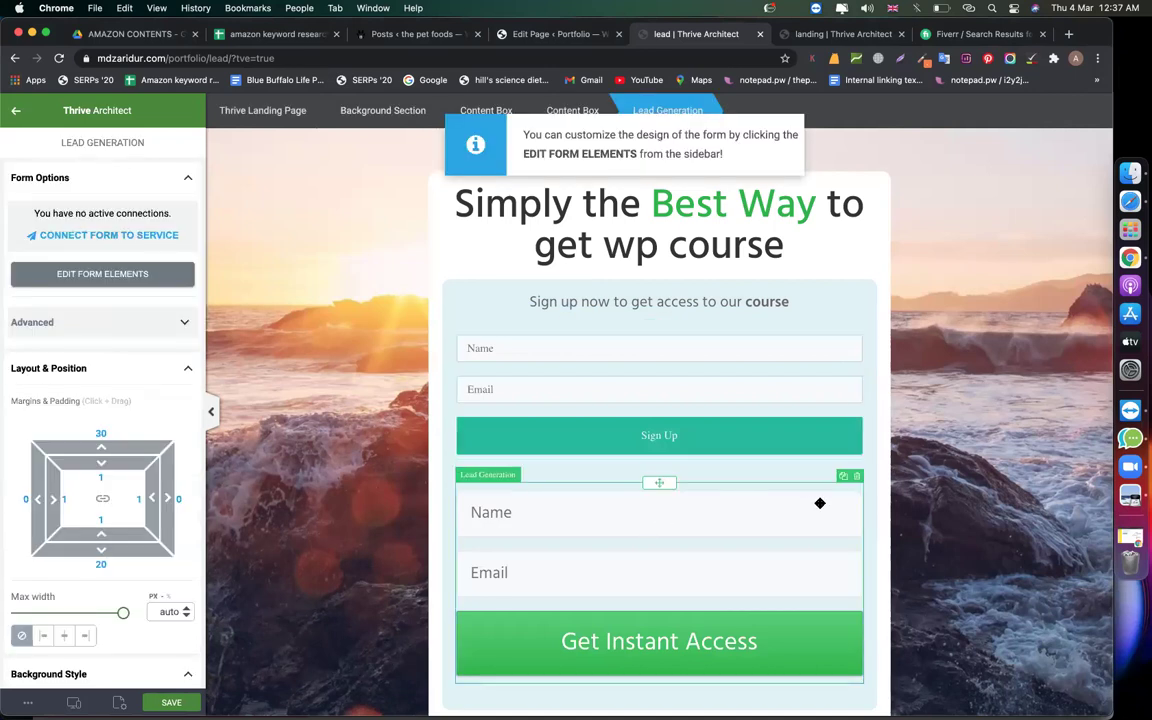
{"action": "left_click", "coordinate": [857, 477]}
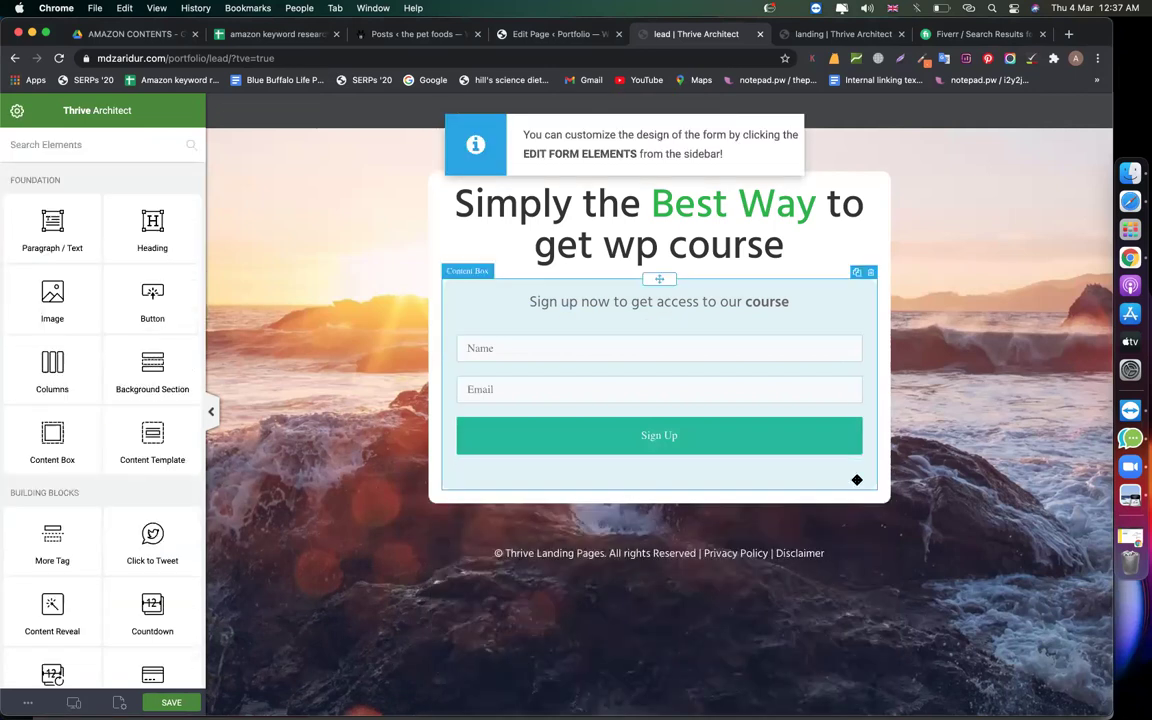
{"action": "left_click", "coordinate": [700, 395]}
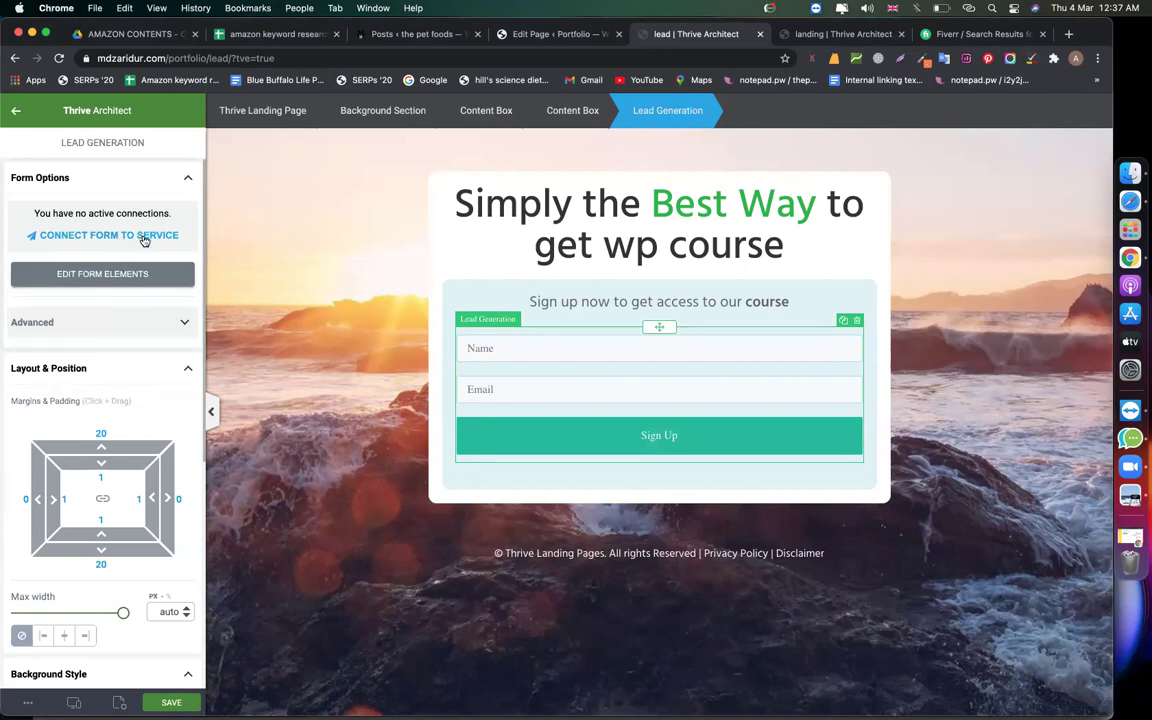
Step: Check the Lead Generation form's advanced, layout and style options, and save the lead page
{"action": "left_click", "coordinate": [120, 318]}
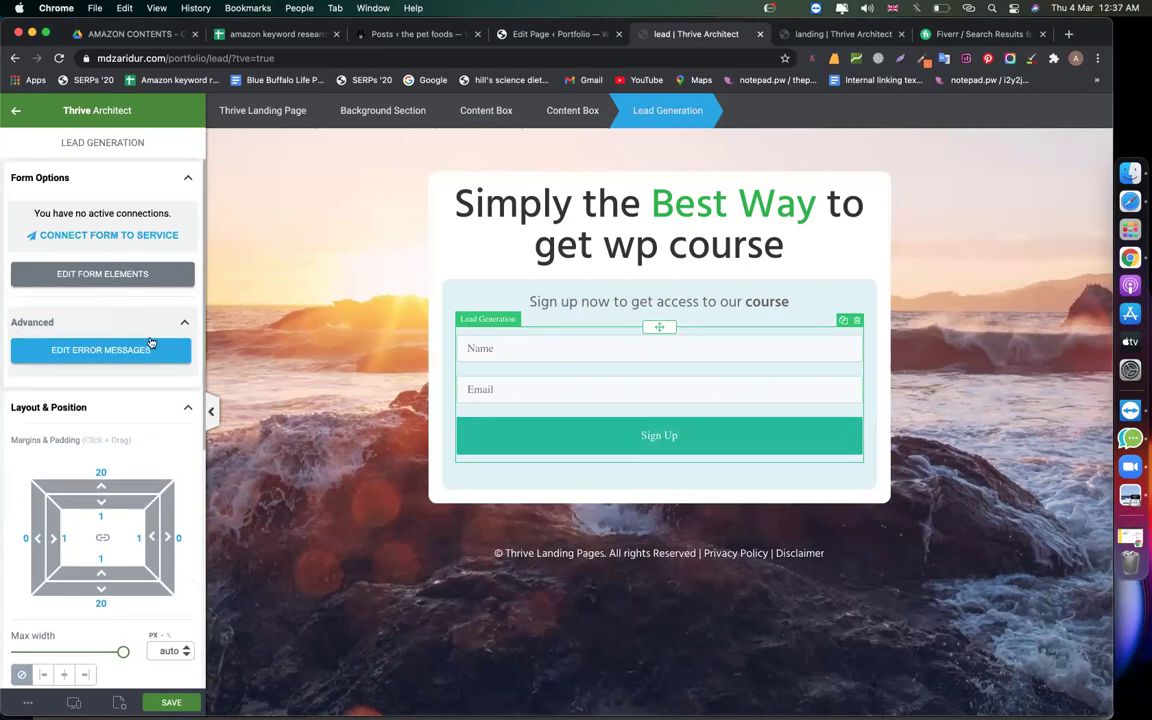
{"action": "scroll", "coordinate": [128, 448], "scroll_direction": "down", "scroll_amount": 5}
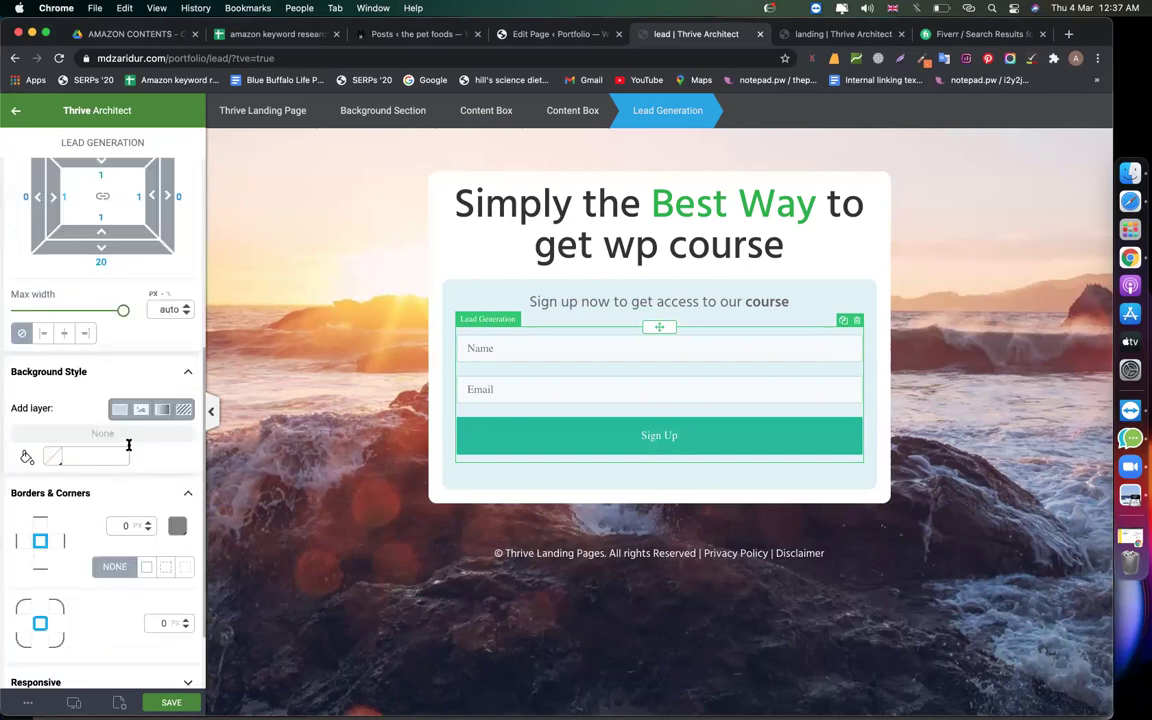
{"action": "scroll", "coordinate": [128, 448], "scroll_direction": "up", "scroll_amount": 5}
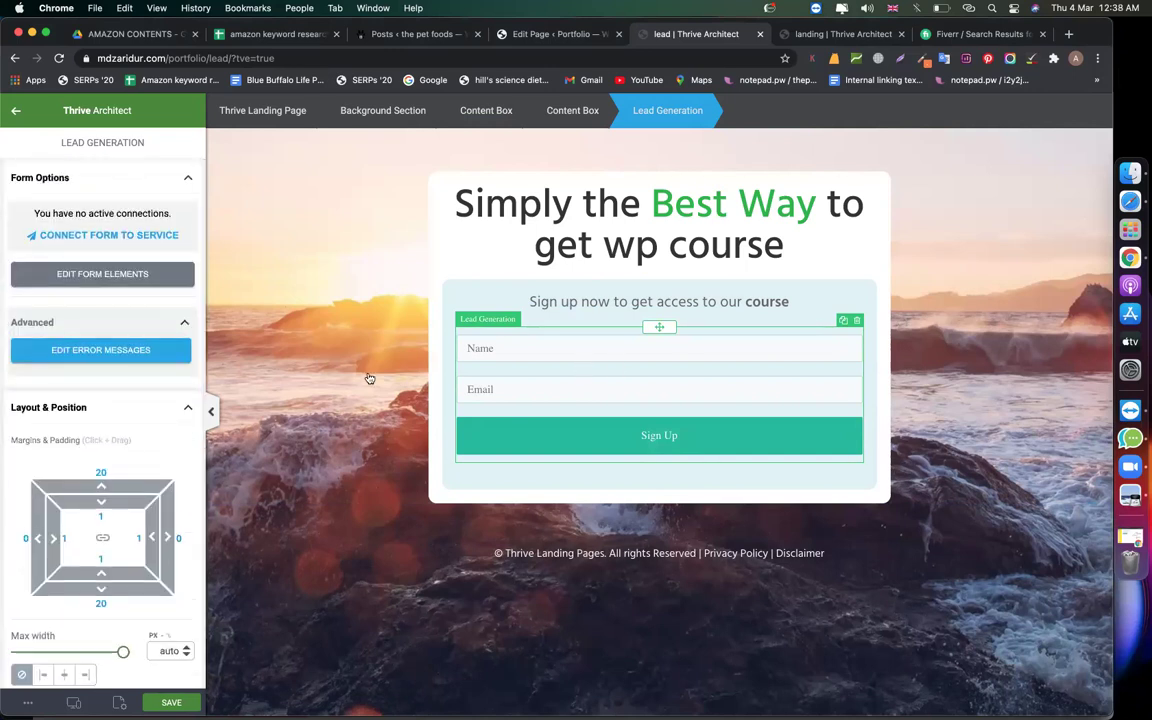
{"action": "left_click", "coordinate": [178, 703]}
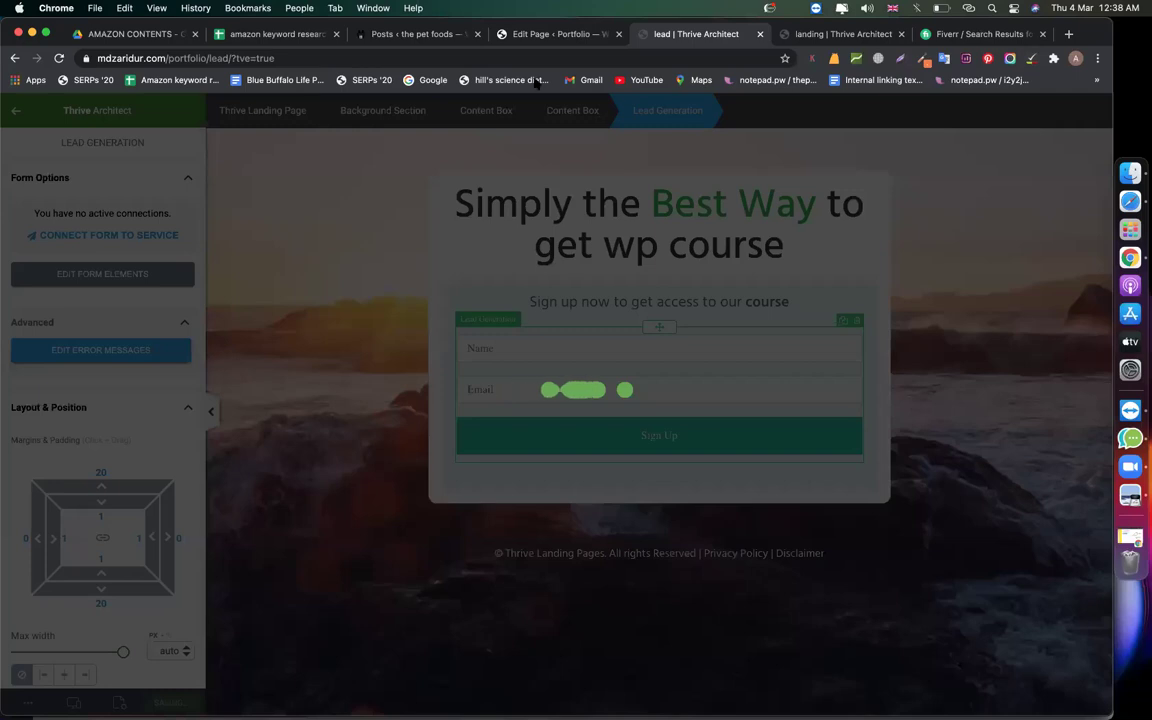
Step: Create and publish a new WordPress page titled "download" and open it in Thrive Architect
{"action": "left_click", "coordinate": [545, 34]}
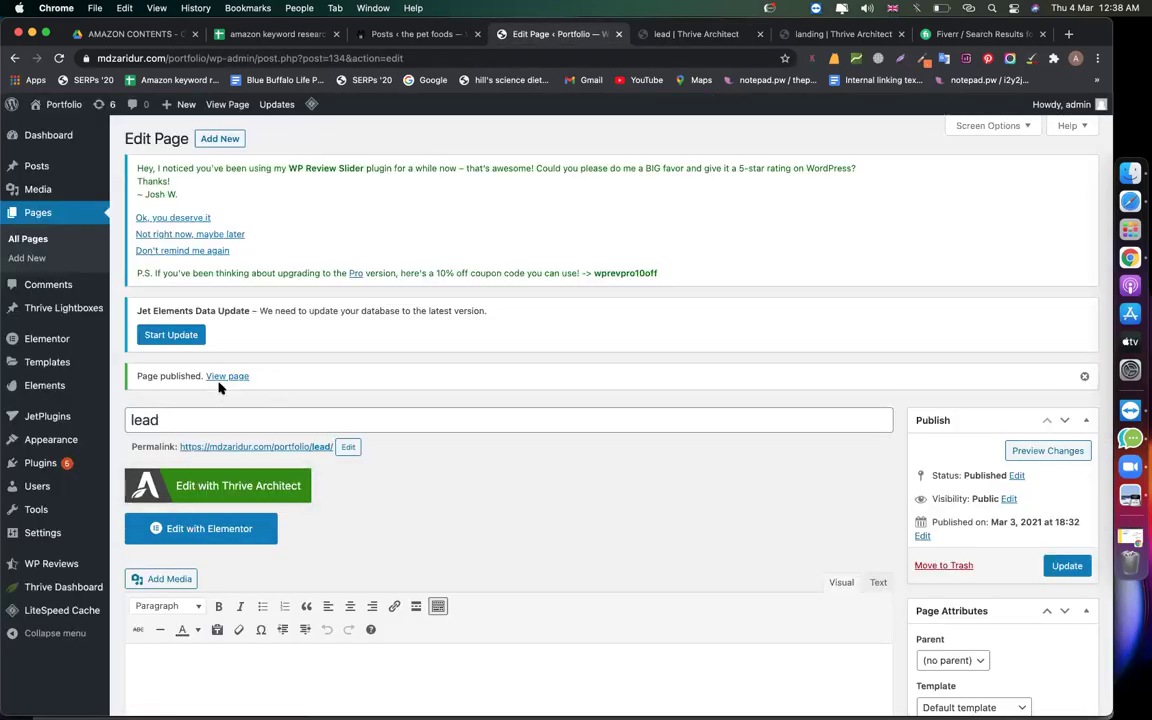
{"action": "left_click", "coordinate": [226, 142]}
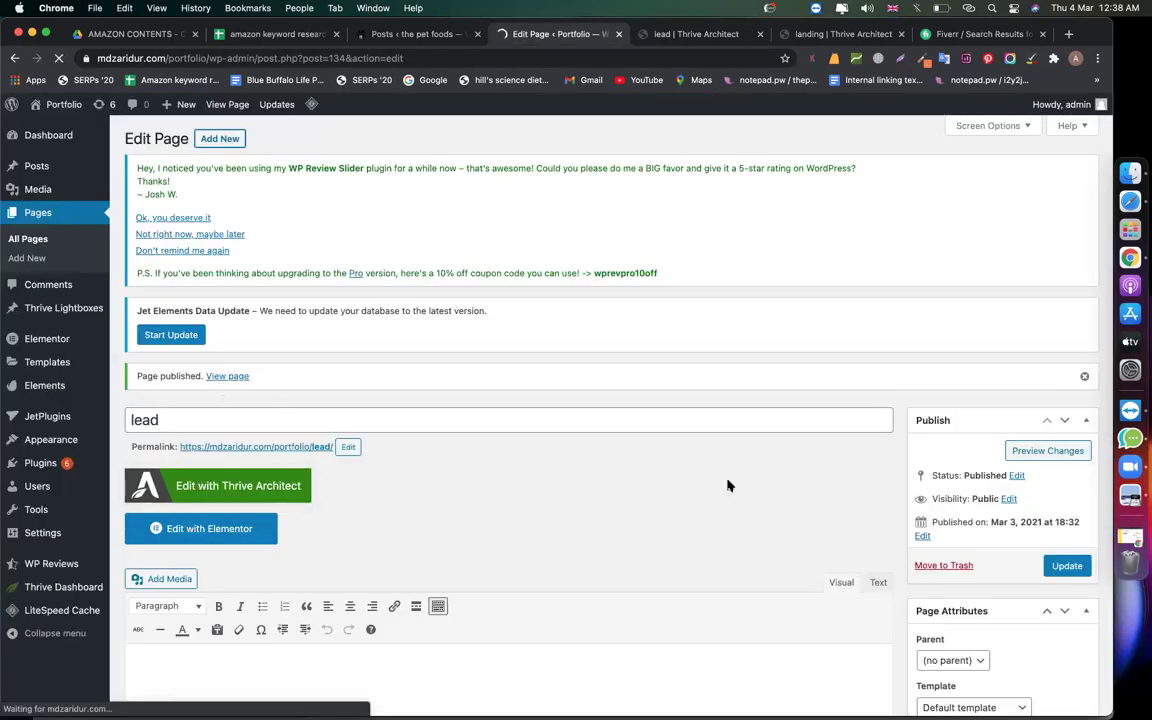
{"action": "type", "text": "dow"}
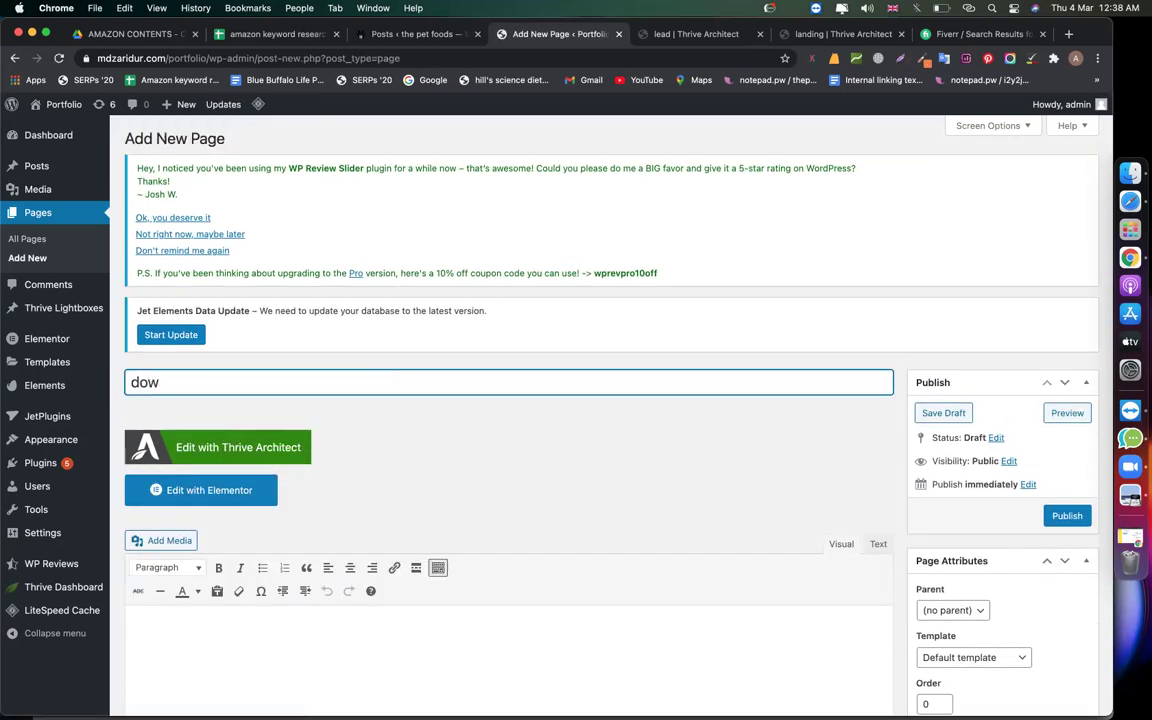
{"action": "type", "text": "nload"}
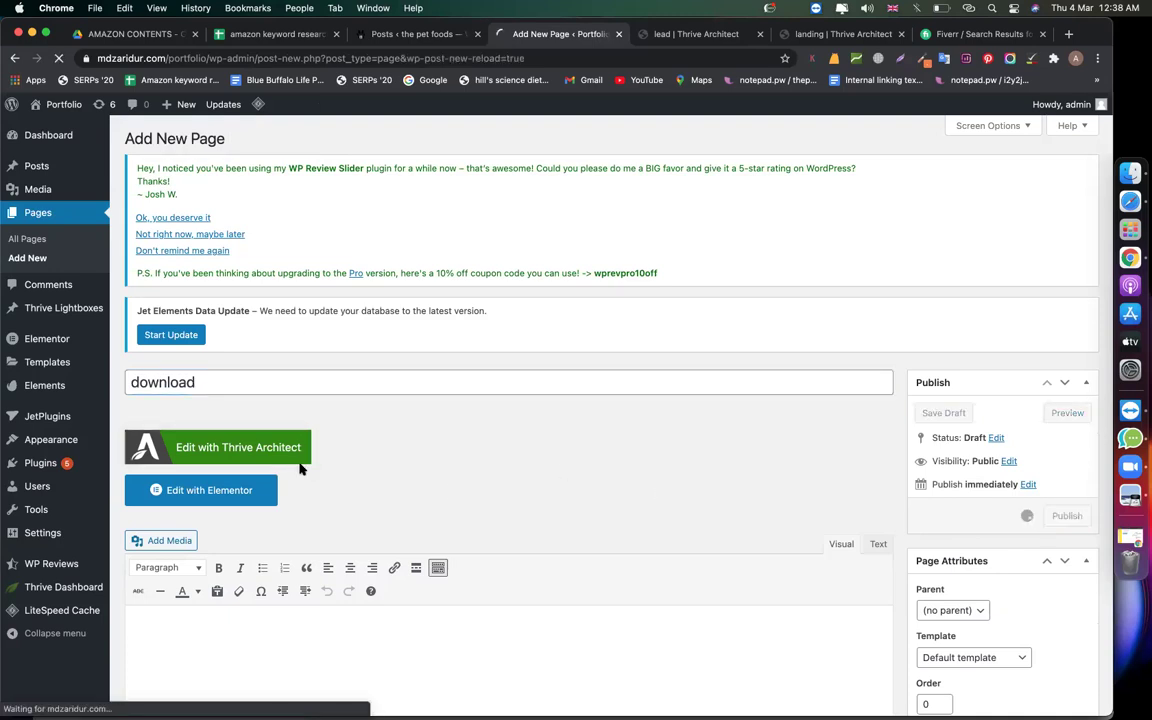
{"action": "left_click", "coordinate": [249, 442]}
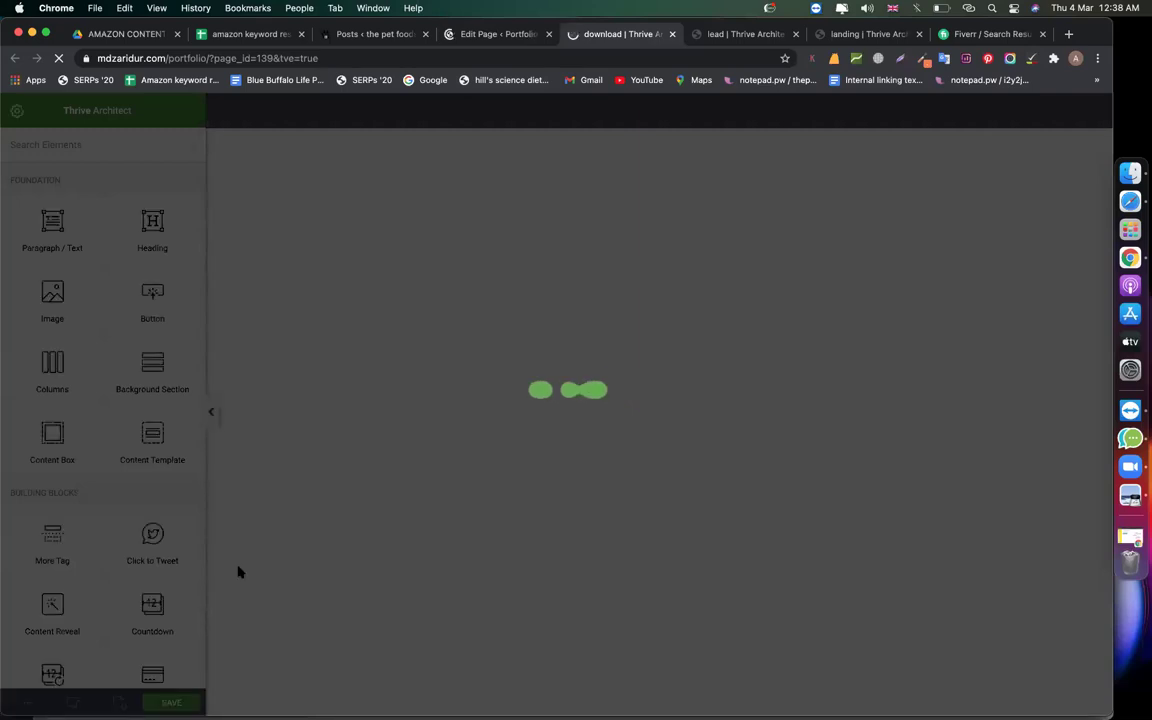
Step: Review the landing page's button link, the lead page's sign-up form and the new download page in turn
{"action": "left_click", "coordinate": [745, 34]}
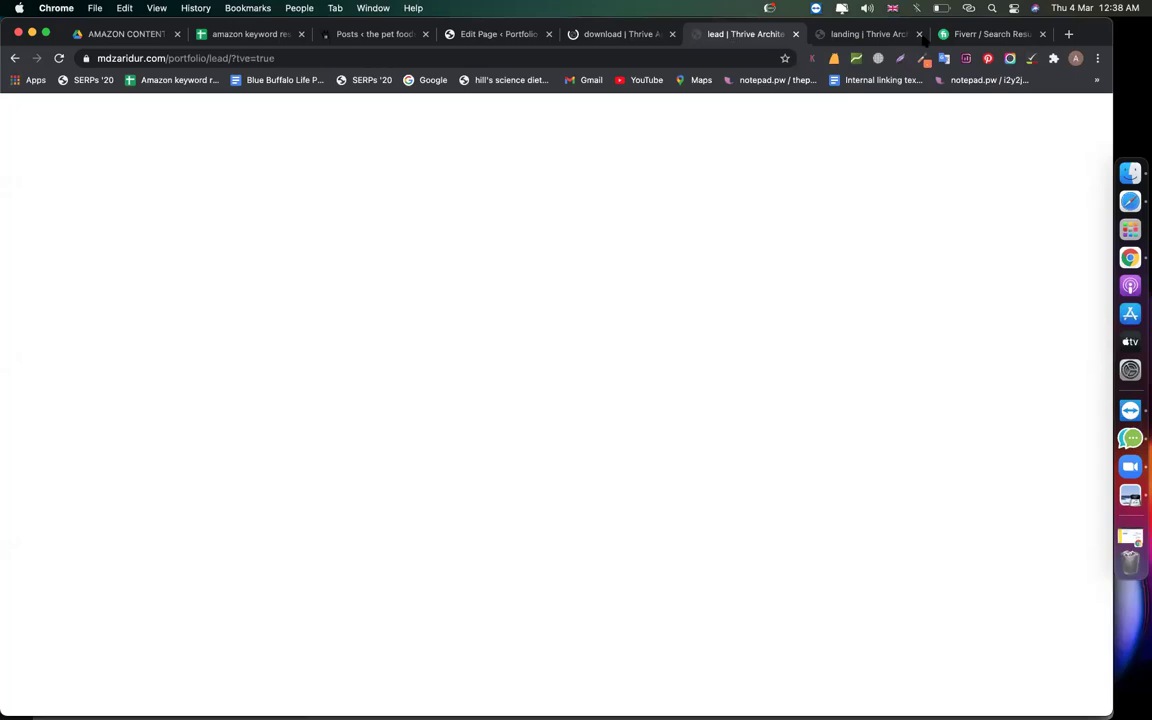
{"action": "left_click", "coordinate": [895, 36]}
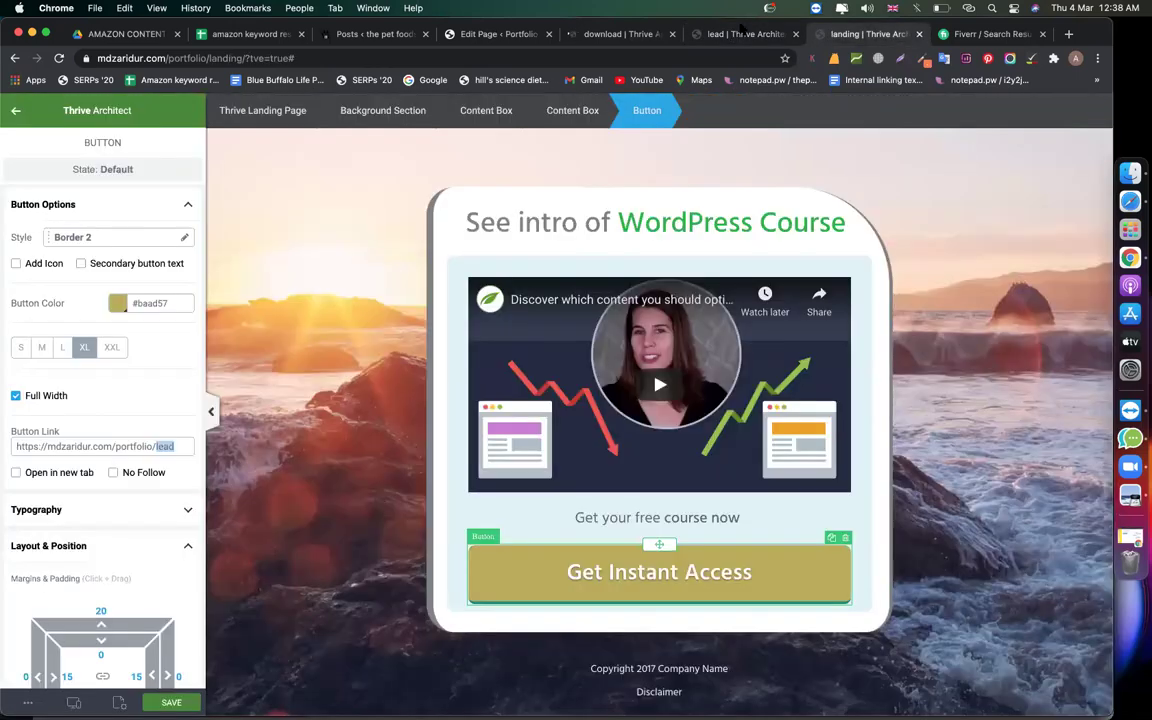
{"action": "key", "text": "super+alt+Left"}
{"action": "key", "text": "super+alt+Left"}
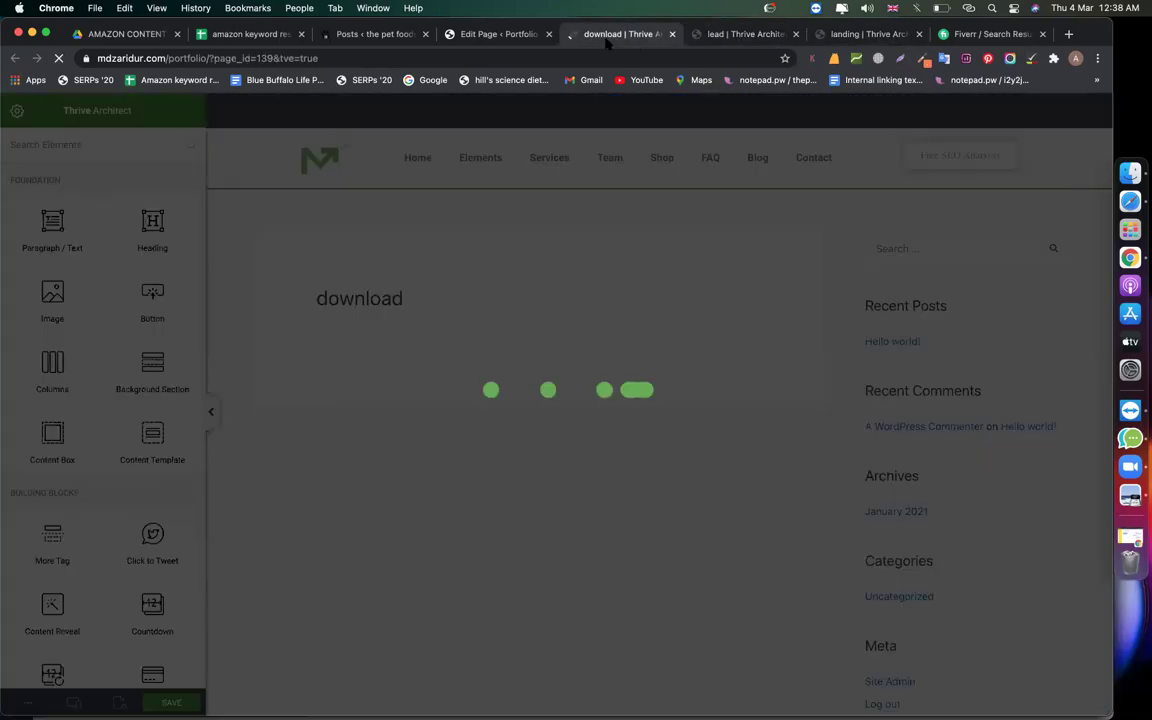
{"action": "left_click", "coordinate": [883, 36]}
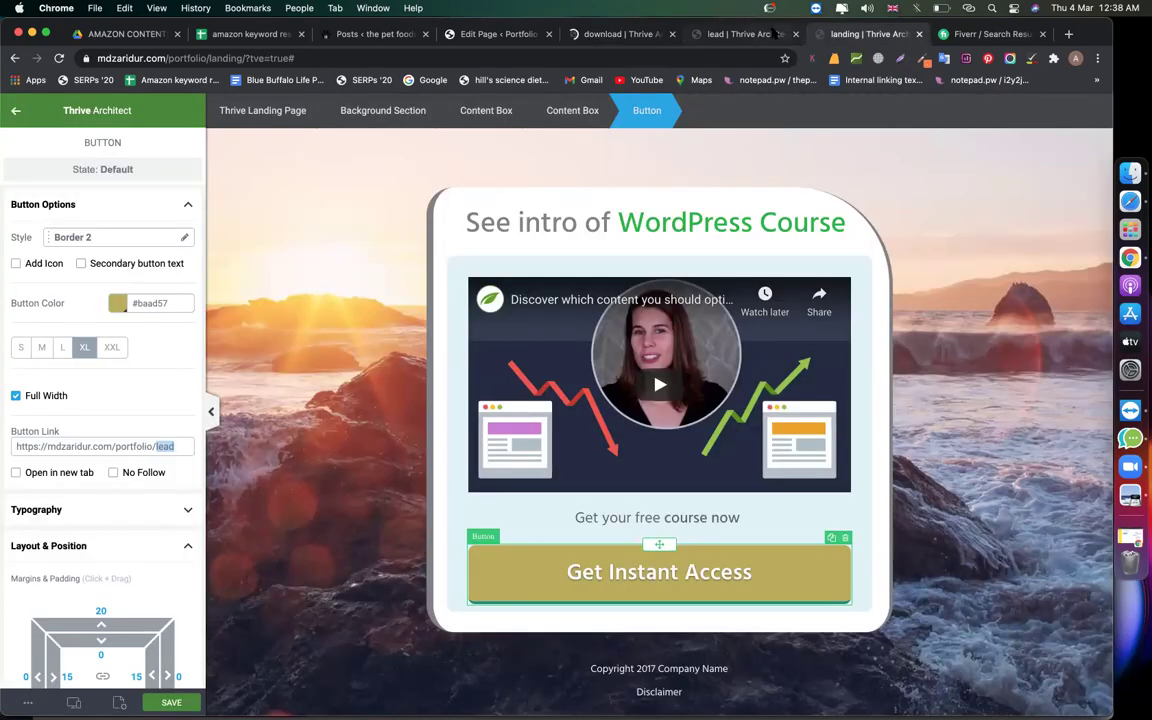
{"action": "key", "text": "super+alt+Left"}
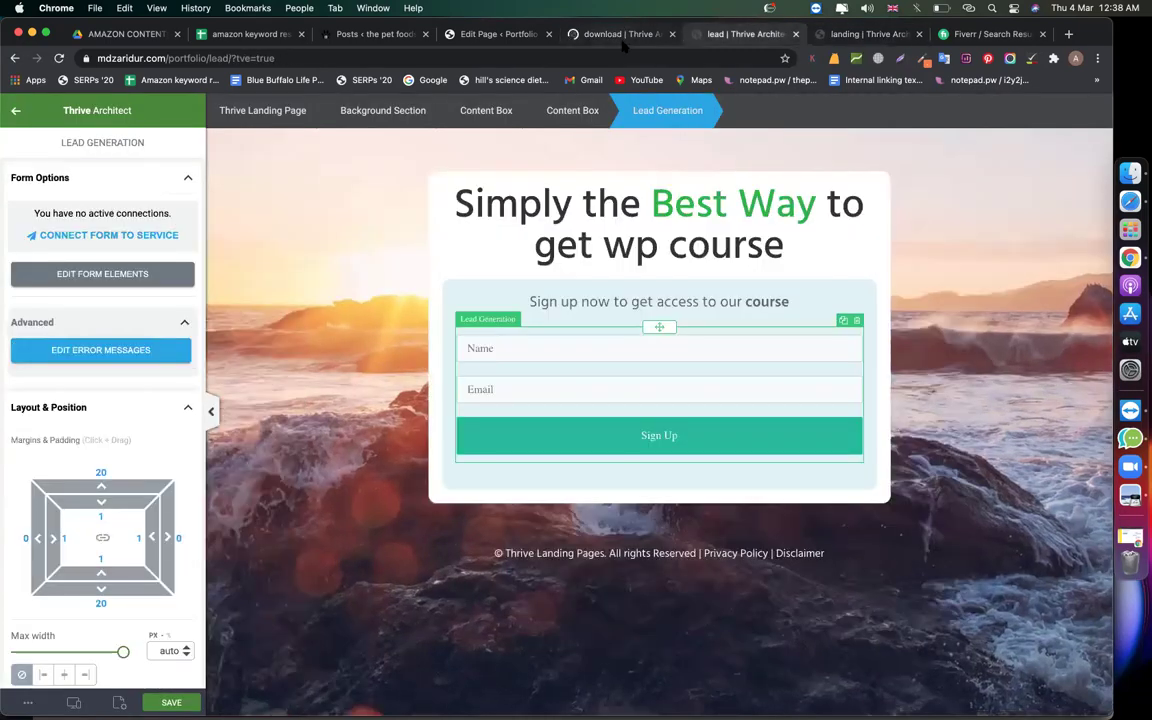
{"action": "left_click", "coordinate": [620, 36]}
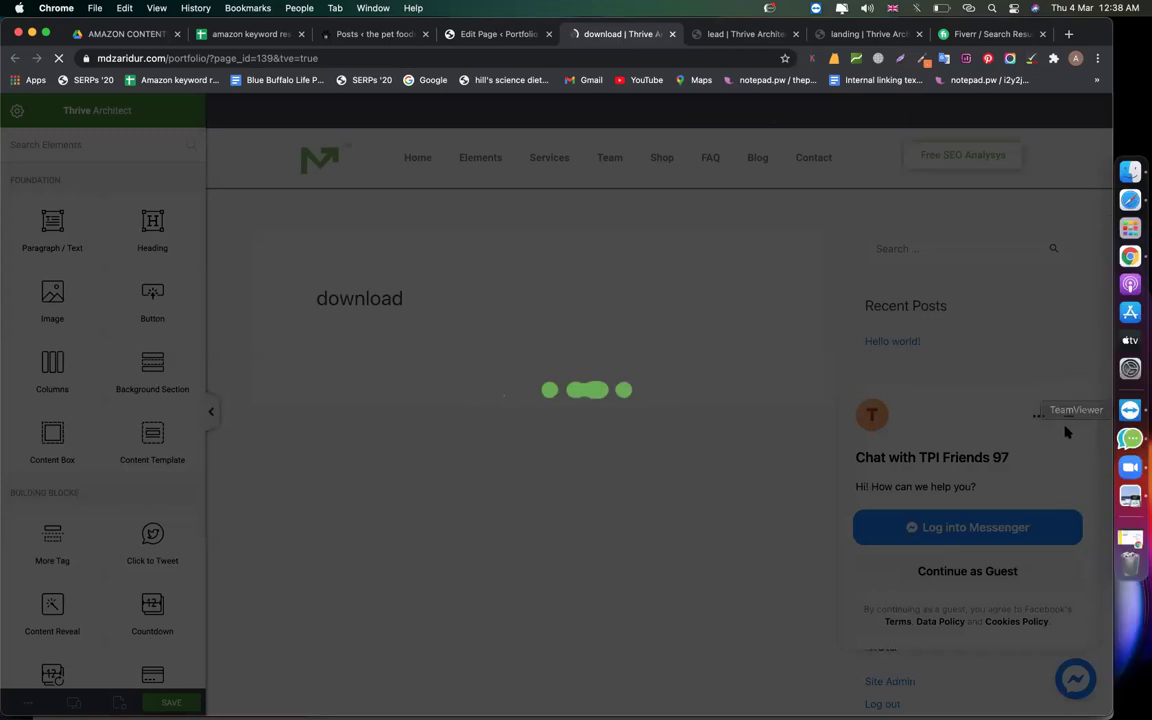
{"action": "left_click", "coordinate": [762, 34]}
{"action": "left_click", "coordinate": [845, 34]}
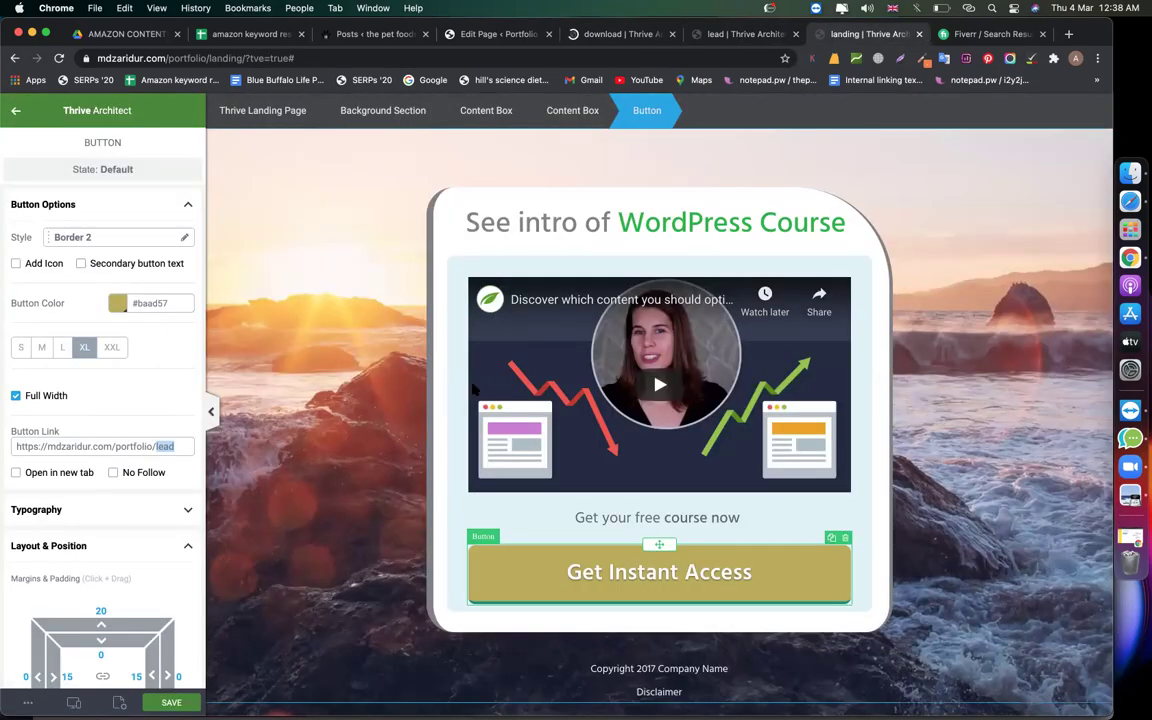
Step: Dismiss the chat pop-up on the download page and apply the Mini Squeeze 2 Download Page template
{"action": "left_click", "coordinate": [622, 34]}
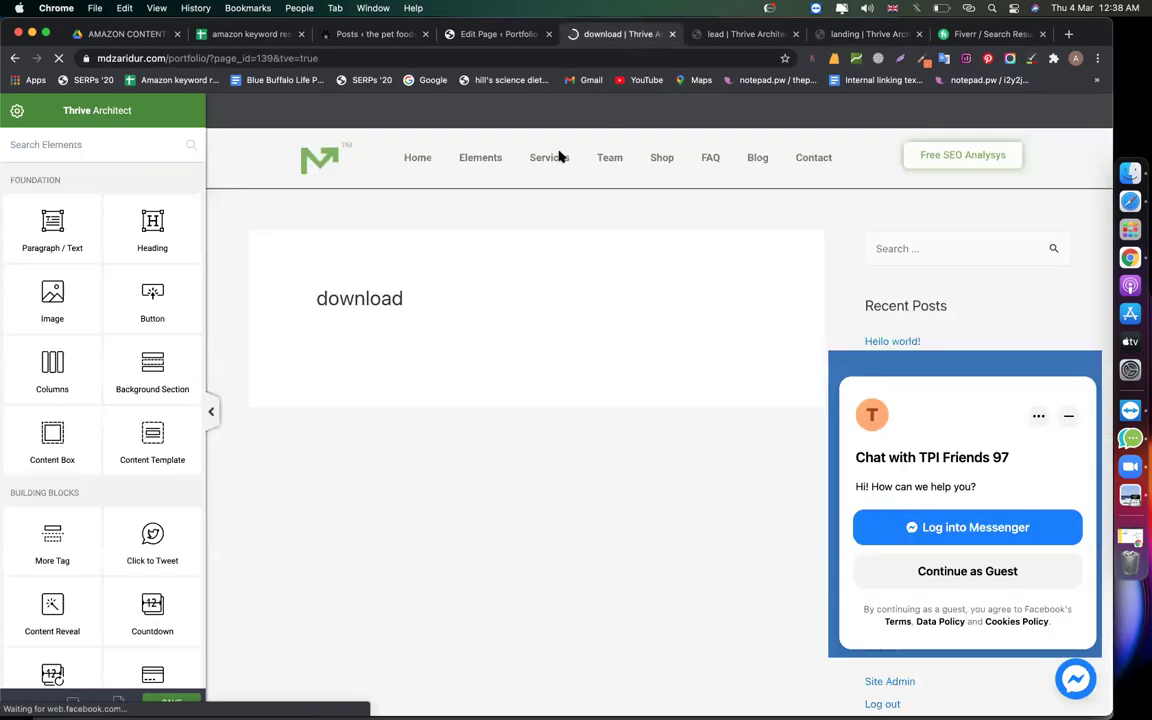
{"action": "left_click", "coordinate": [1068, 415]}
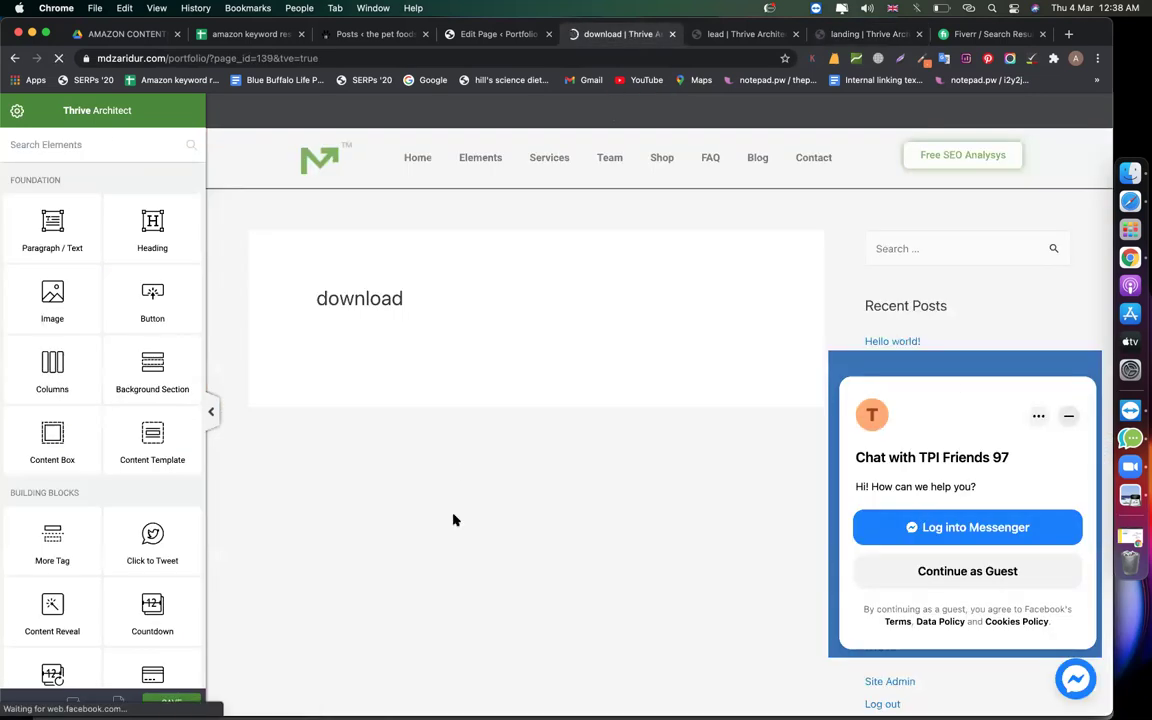
{"action": "left_click", "coordinate": [119, 702]}
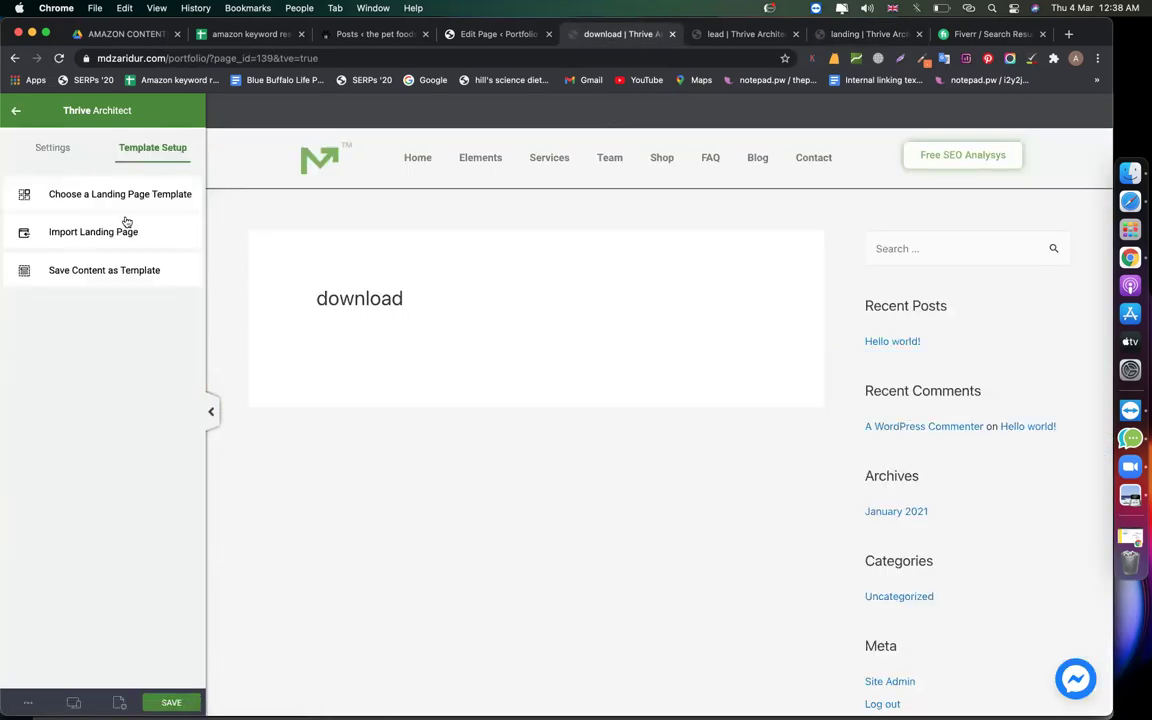
{"action": "left_click", "coordinate": [100, 194]}
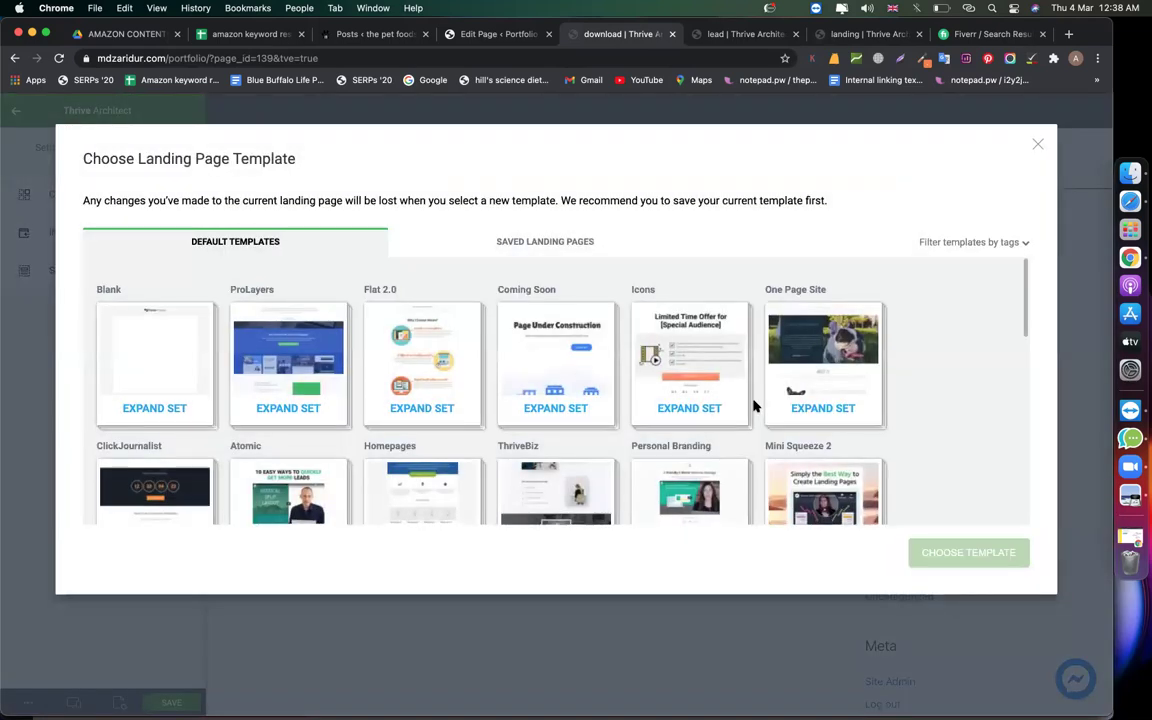
{"action": "scroll", "coordinate": [752, 405], "scroll_direction": "down", "scroll_amount": 2}
{"action": "left_click", "coordinate": [823, 380]}
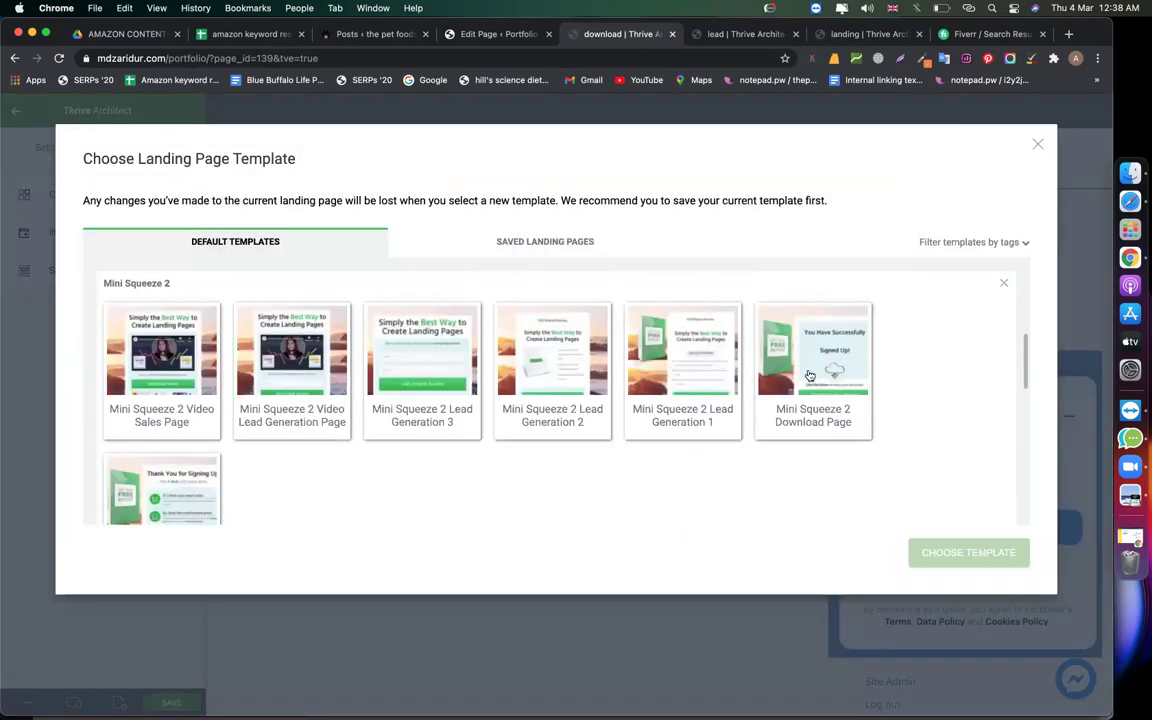
{"action": "left_click", "coordinate": [810, 375]}
{"action": "left_click", "coordinate": [968, 556]}
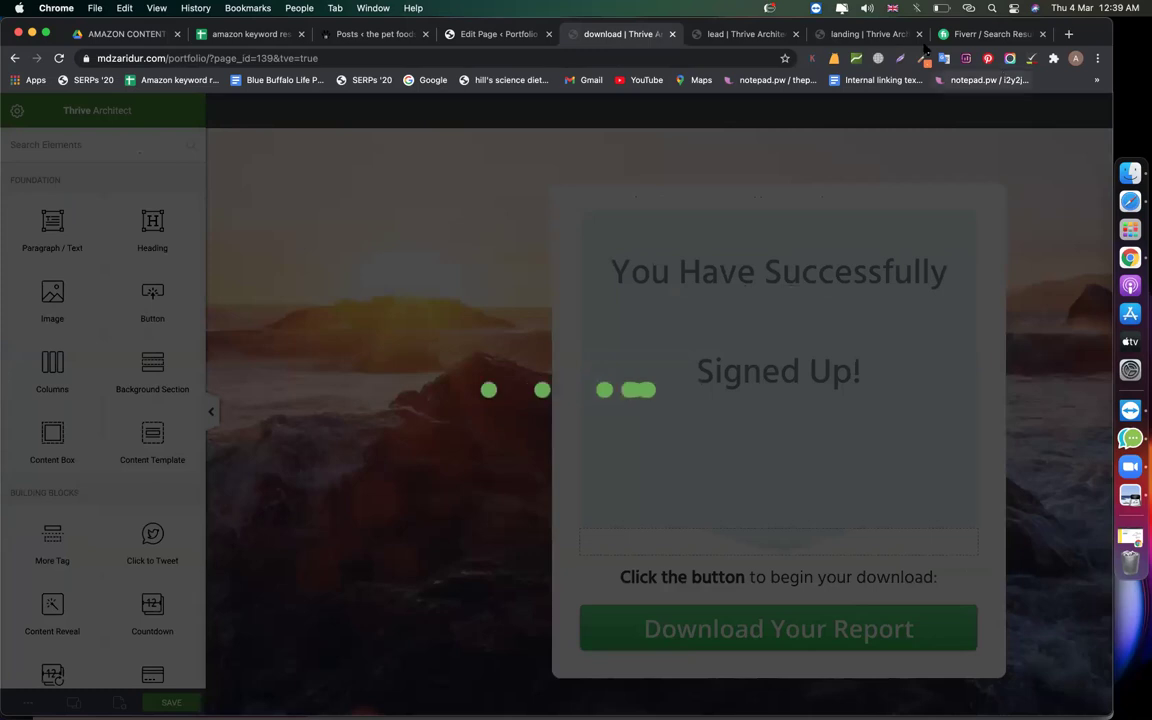
Step: Go to the WordPress media library, start a new media upload and open the file selection dialog
{"action": "left_click", "coordinate": [500, 34]}
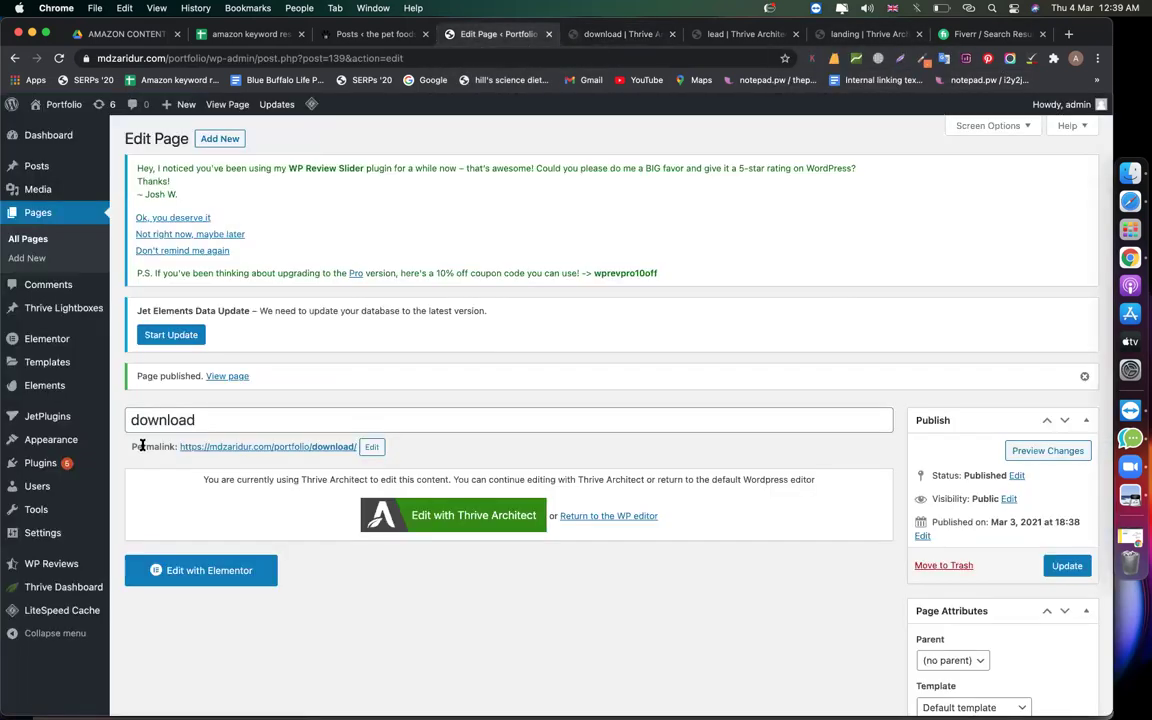
{"action": "left_click", "coordinate": [46, 191]}
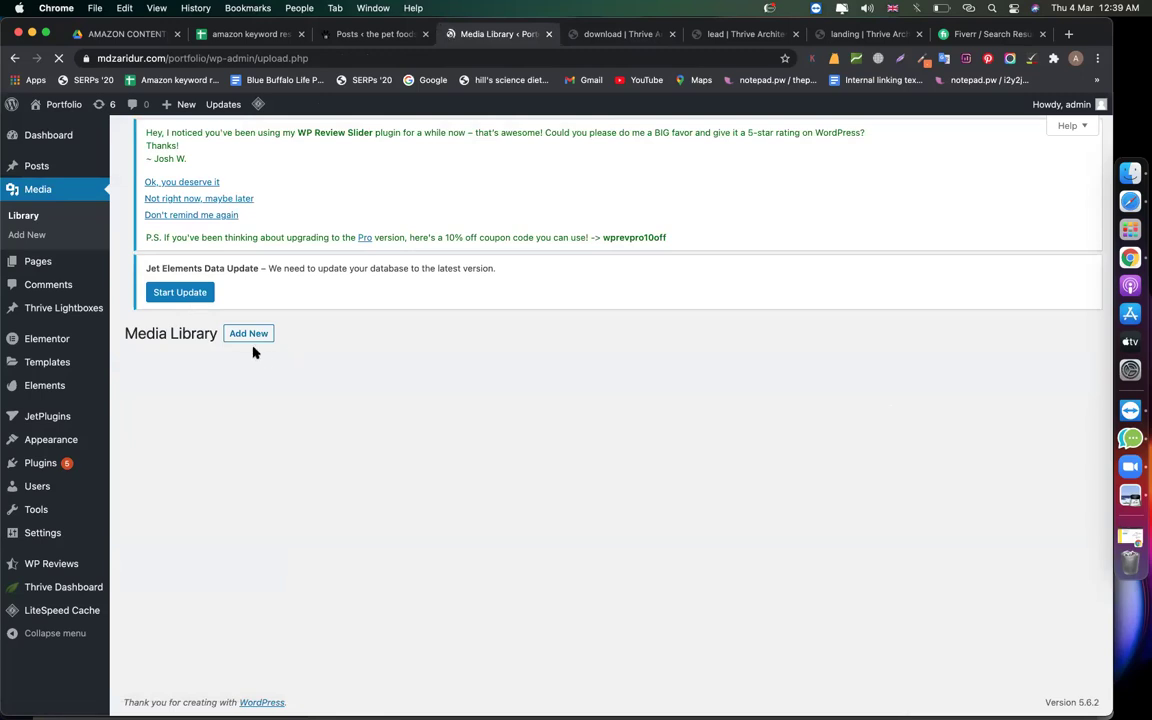
{"action": "left_click", "coordinate": [249, 335]}
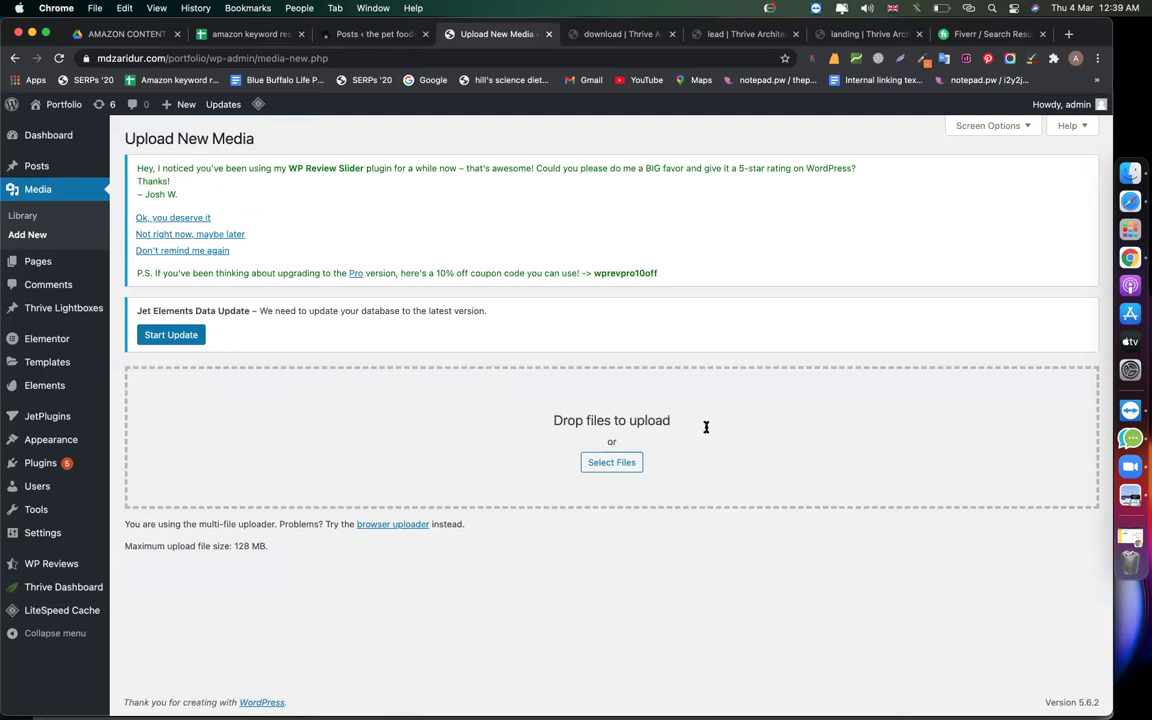
{"action": "left_click", "coordinate": [609, 462]}
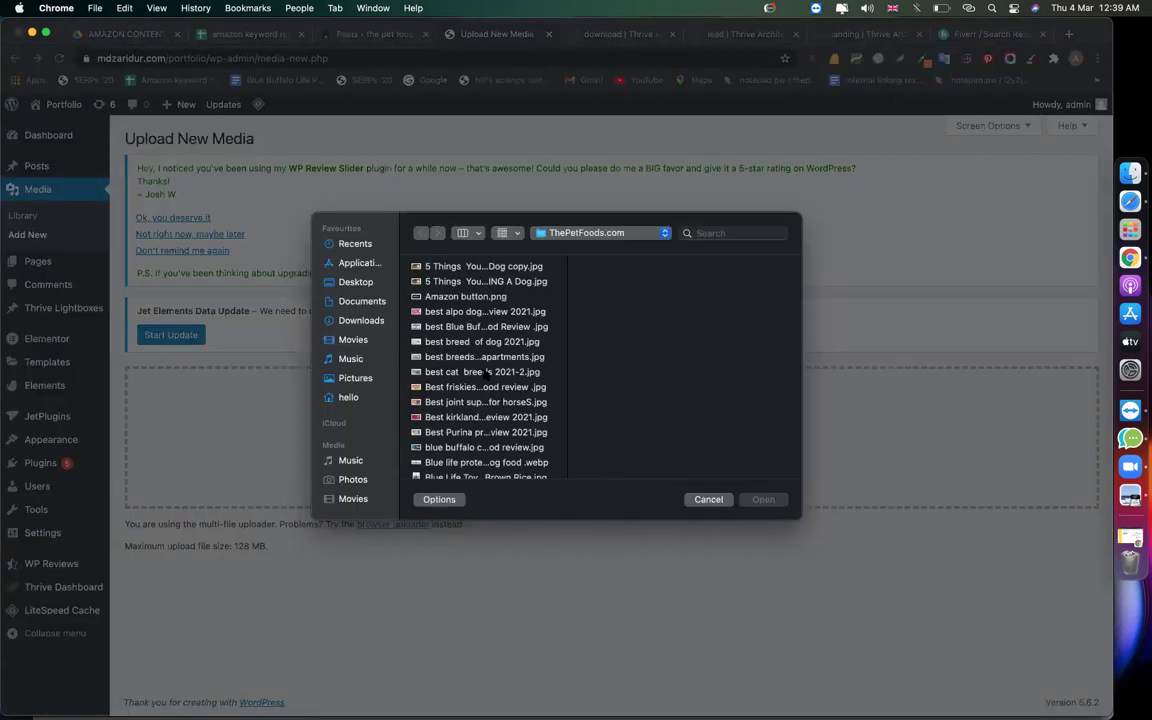
Step: Browse to the Course Attended folder within the assets folder on the Desktop
{"action": "left_click", "coordinate": [345, 287]}
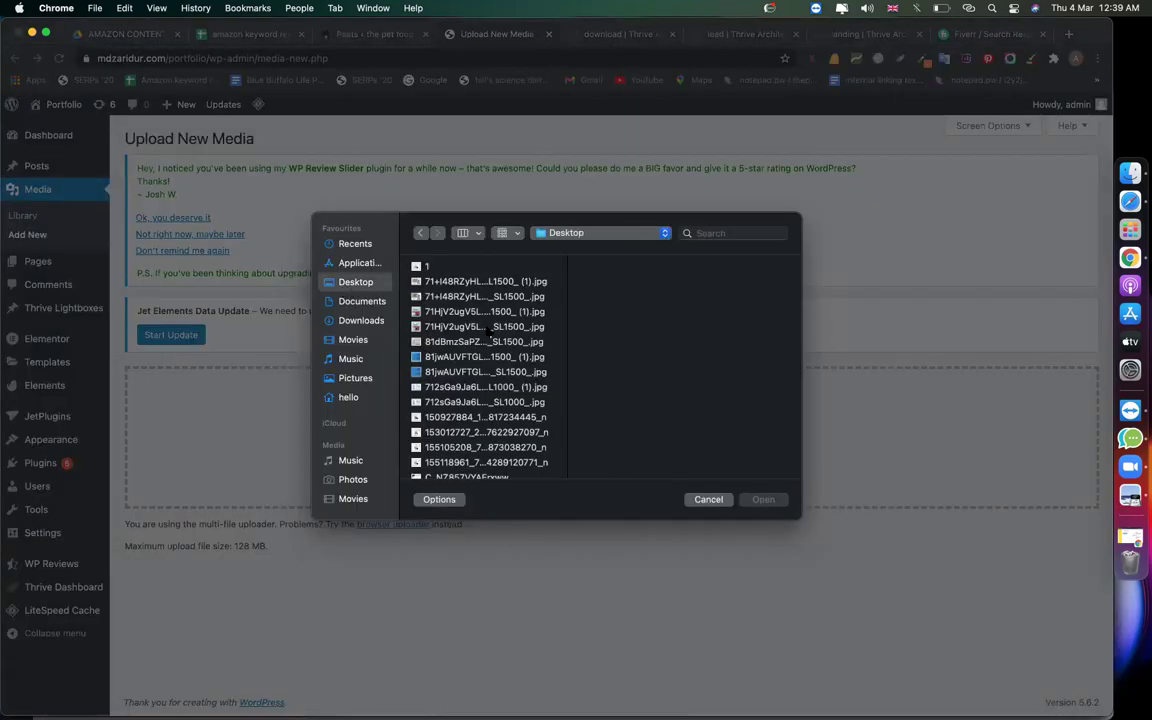
{"action": "scroll", "coordinate": [460, 386], "scroll_direction": "down", "scroll_amount": 5}
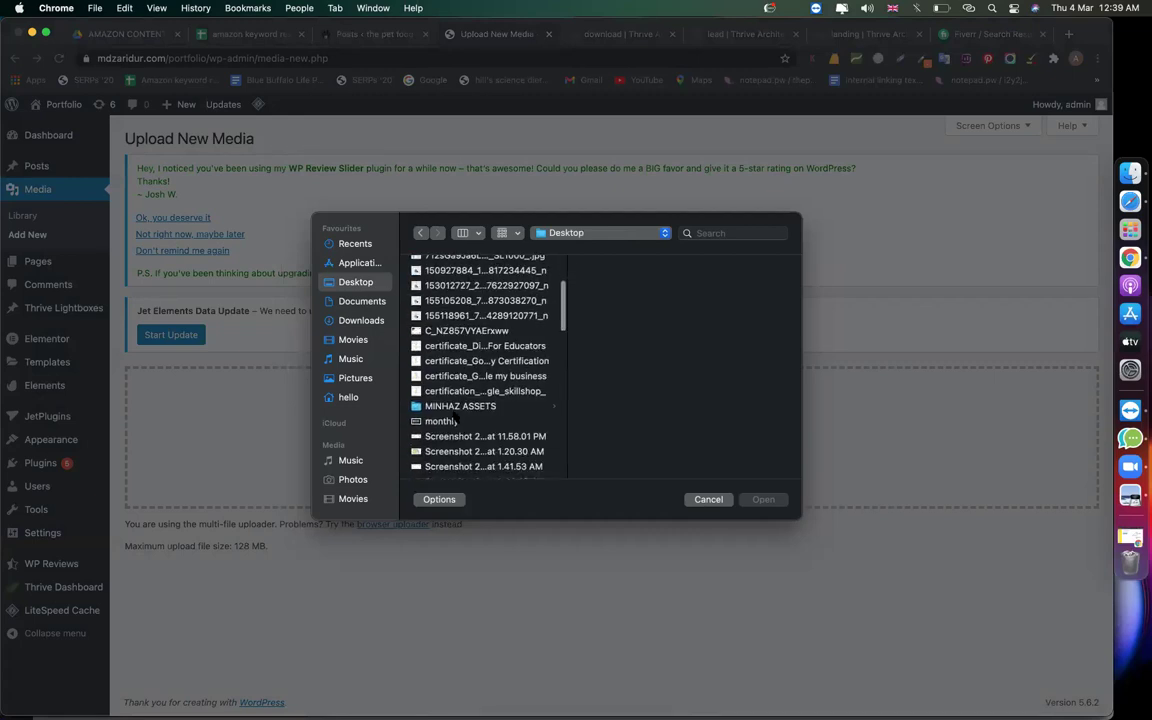
{"action": "left_click", "coordinate": [455, 408]}
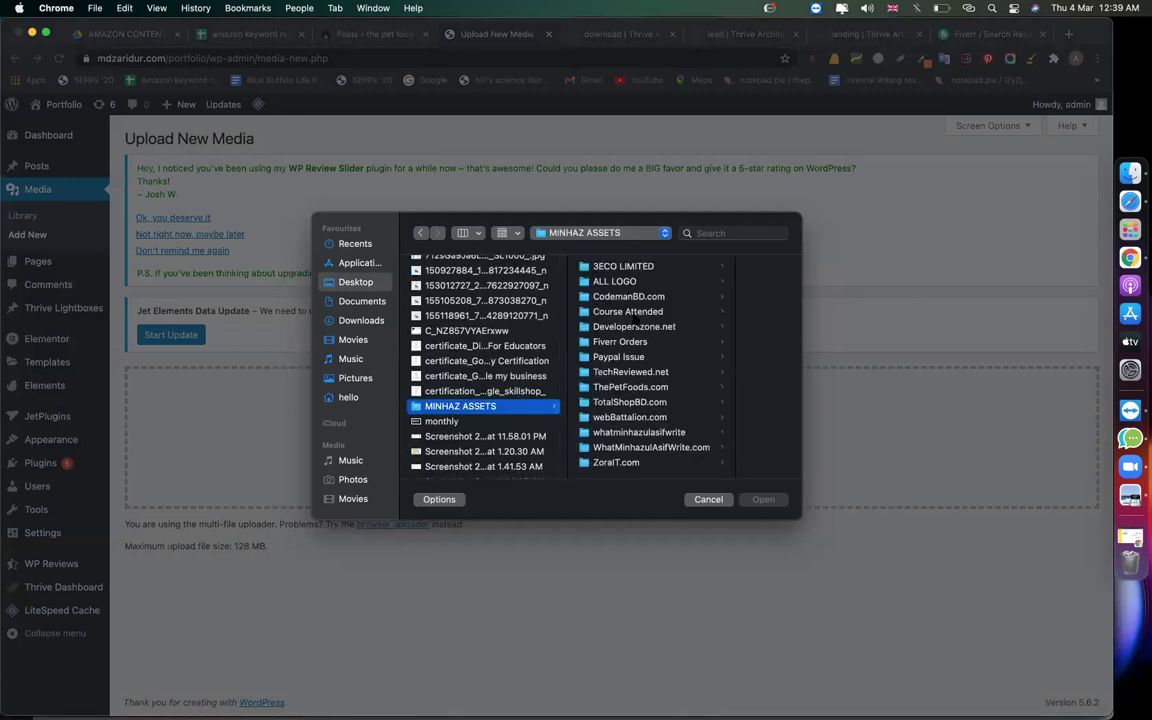
{"action": "left_click", "coordinate": [628, 296]}
{"action": "left_click", "coordinate": [628, 312]}
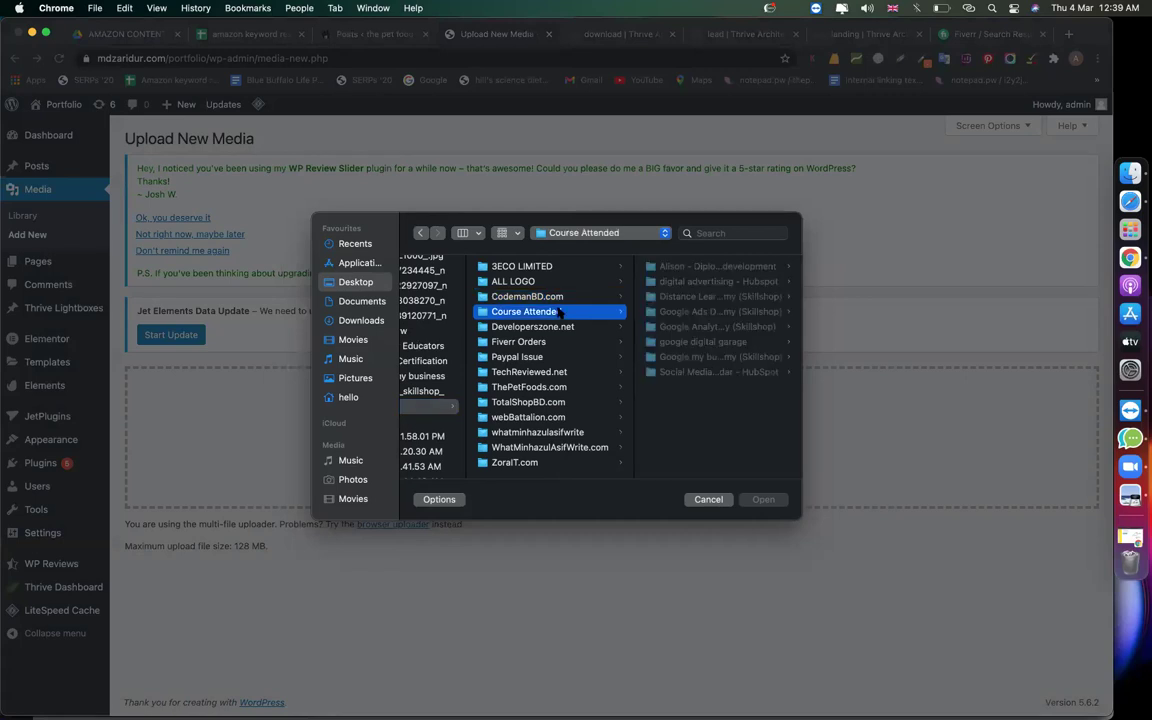
Step: Look through the course folders and upload the certificate PDF from the google digital garage folder
{"action": "left_click", "coordinate": [688, 282]}
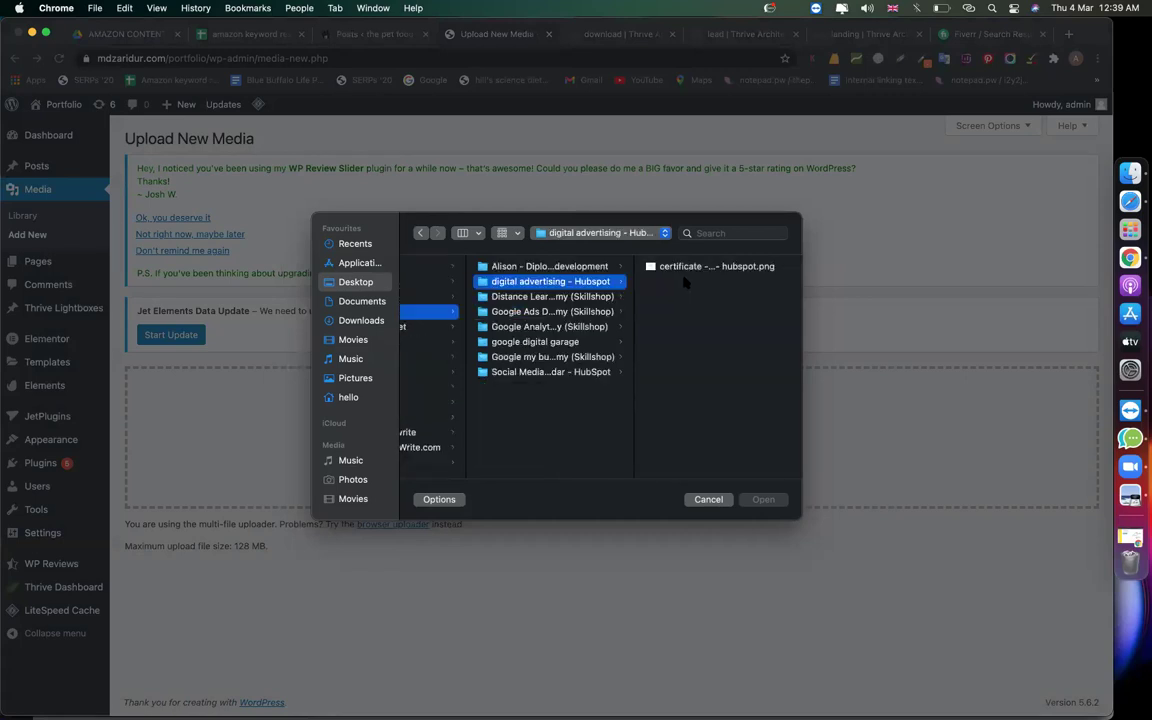
{"action": "left_click", "coordinate": [558, 311]}
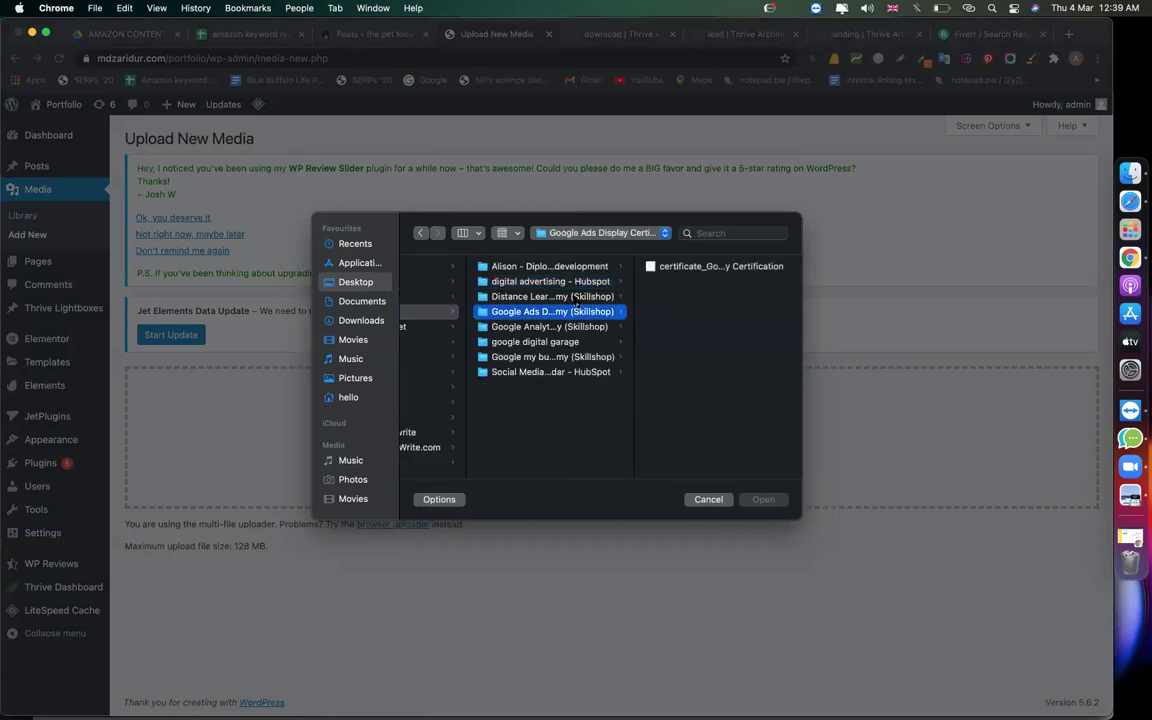
{"action": "left_click", "coordinate": [570, 298]}
{"action": "left_click", "coordinate": [538, 267]}
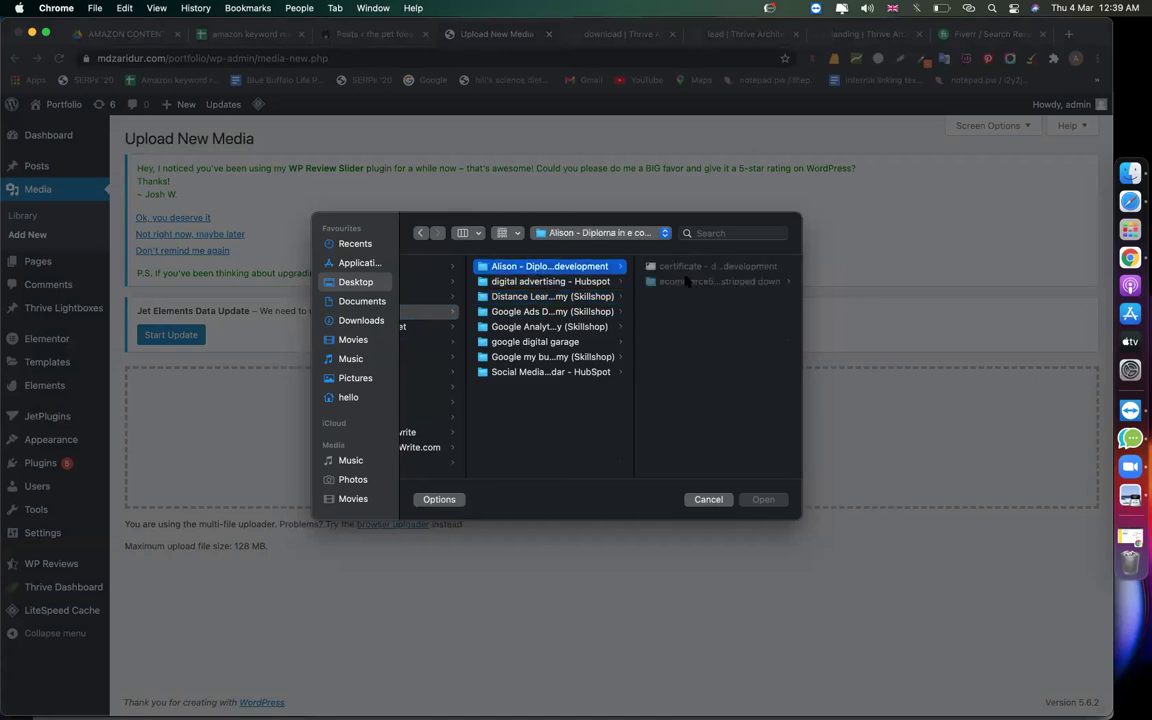
{"action": "left_click", "coordinate": [688, 282]}
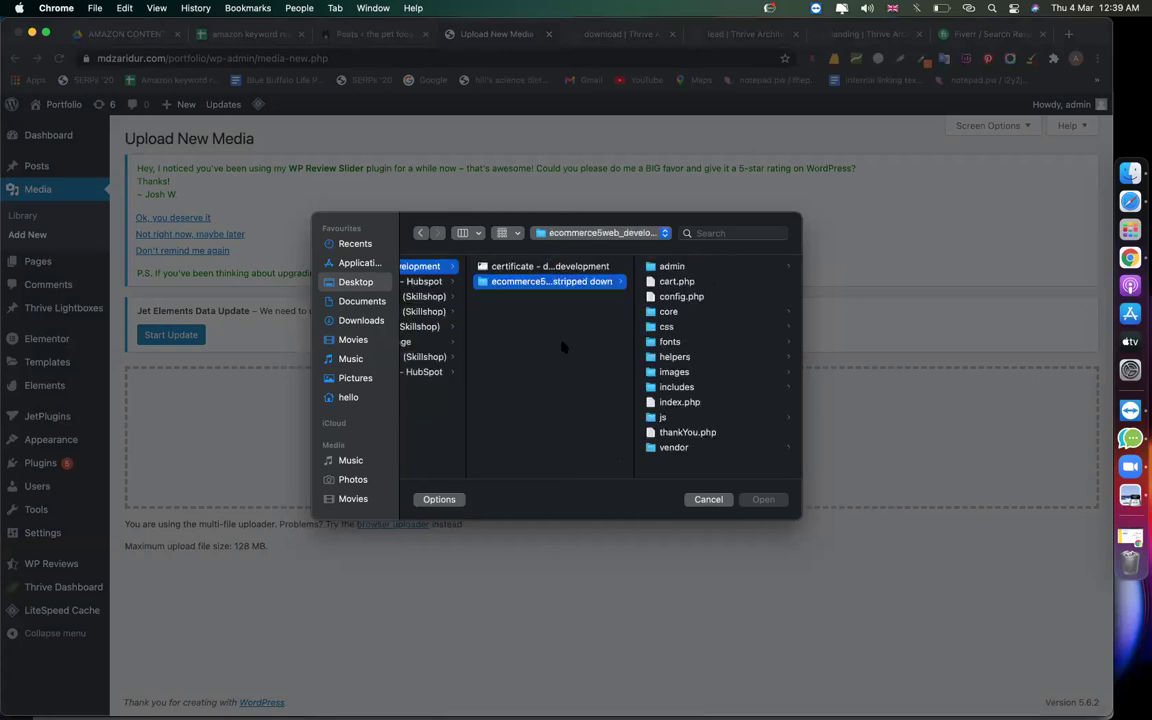
{"action": "scroll", "coordinate": [563, 347], "scroll_direction": "left", "scroll_amount": 3}
{"action": "left_click", "coordinate": [483, 343]}
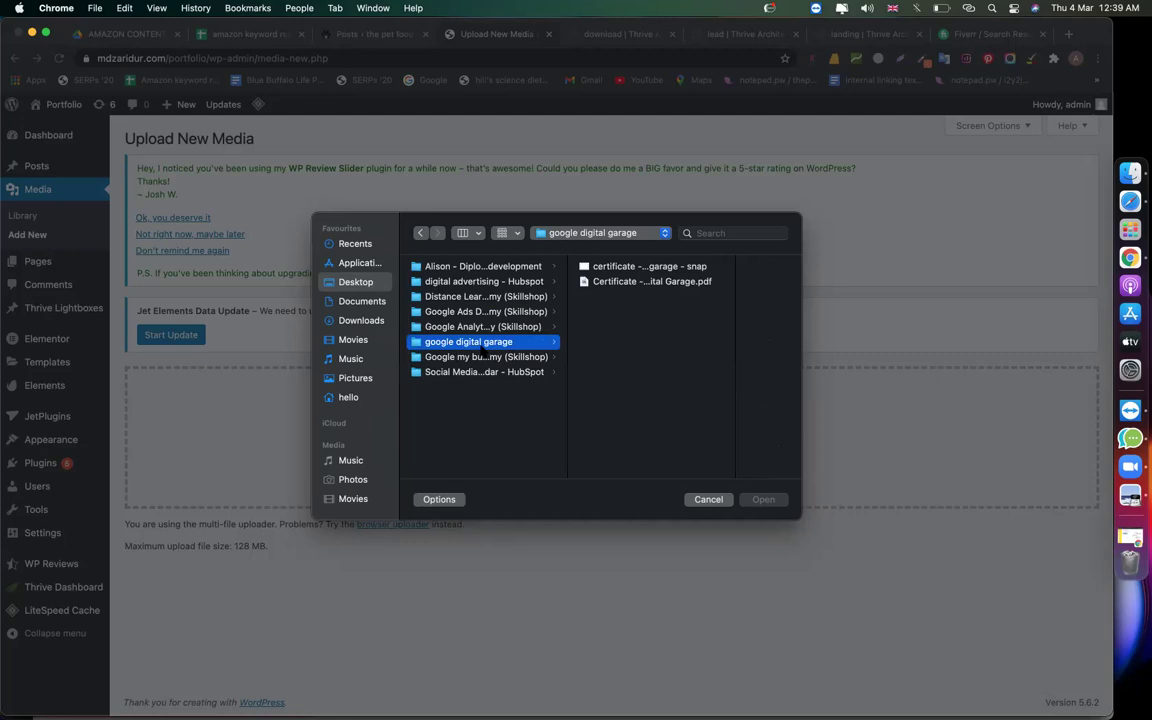
{"action": "double_click", "coordinate": [650, 284]}
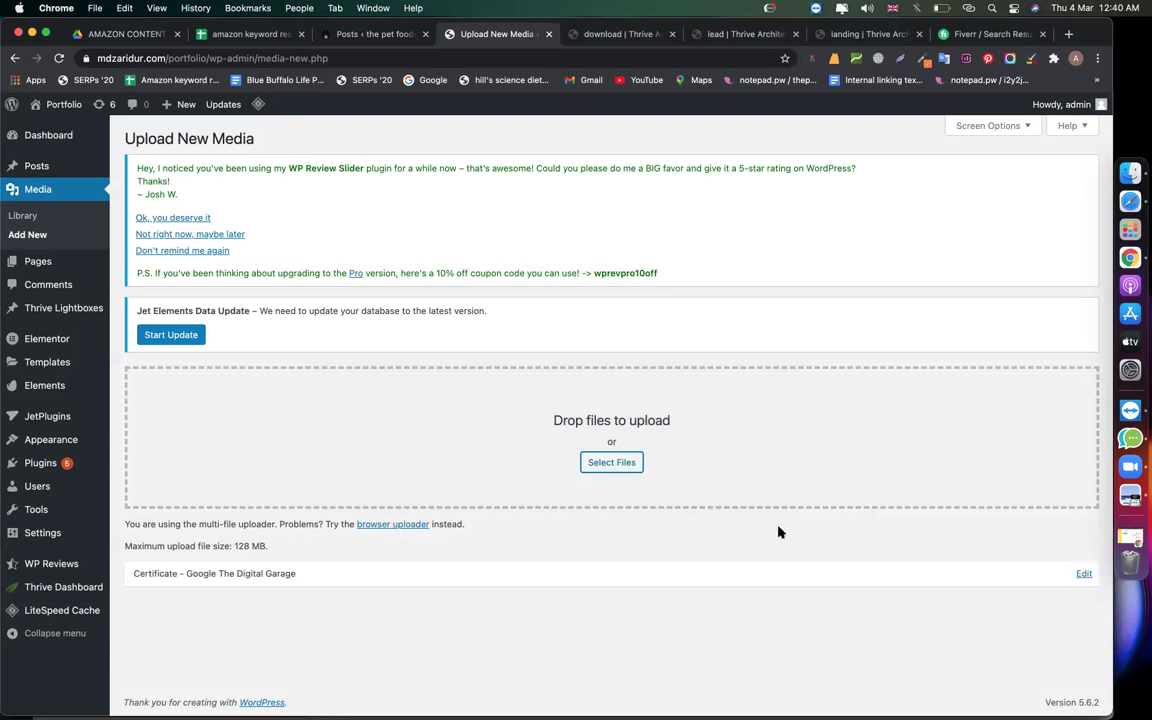
Step: Open the uploaded certificate's media edit page and copy the address of its permalink
{"action": "left_click", "coordinate": [1084, 574]}
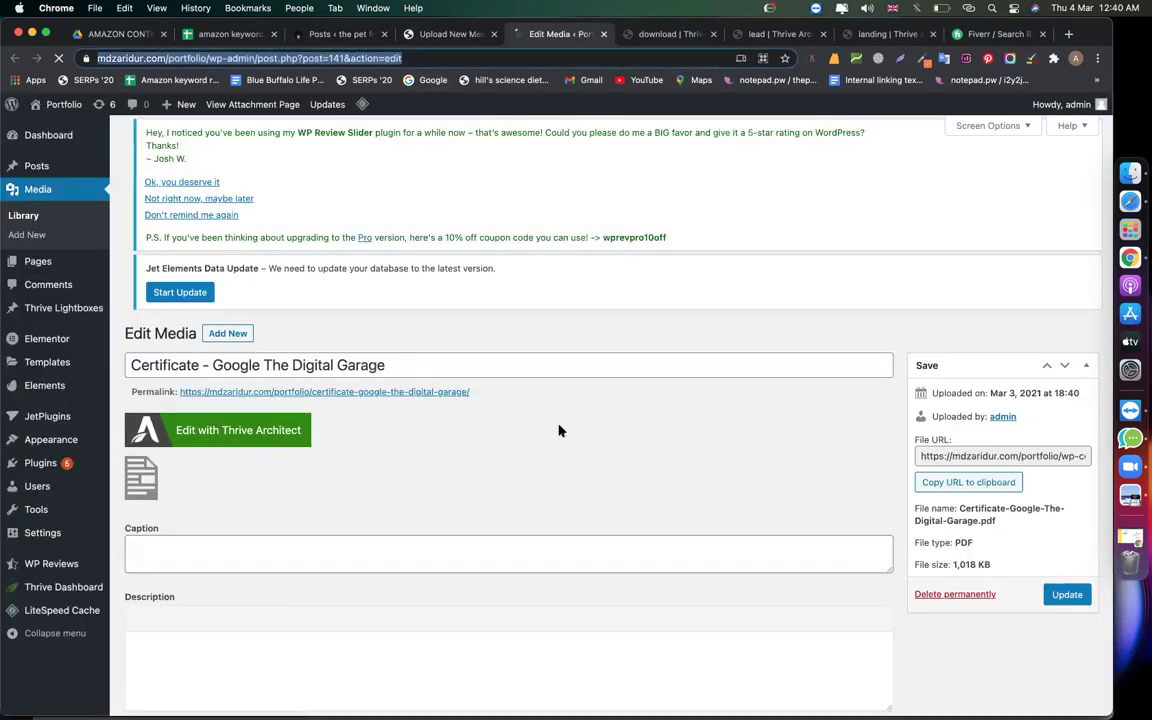
{"action": "right_click", "coordinate": [437, 365]}
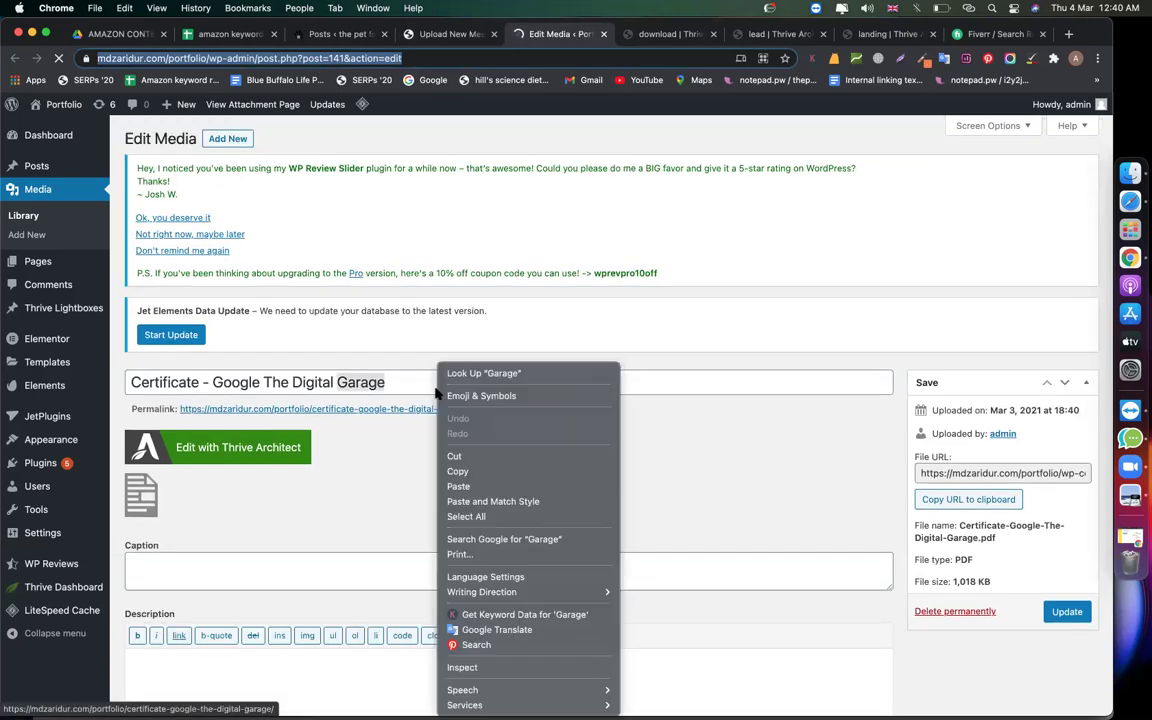
{"action": "right_click", "coordinate": [387, 410]}
{"action": "key", "text": "Down"}
{"action": "key", "text": "Down"}
{"action": "key", "text": "Down"}
{"action": "key", "text": "Down"}
{"action": "key", "text": "Down"}
{"action": "key", "text": "Down"}
{"action": "key", "text": "Down"}
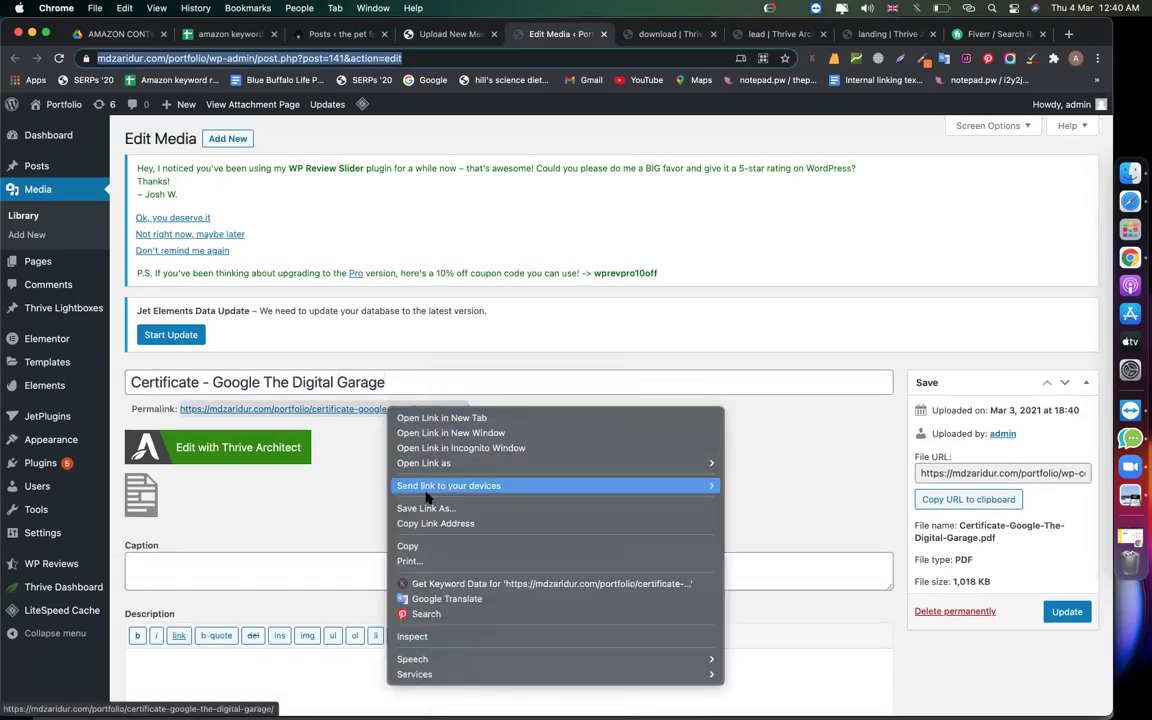
{"action": "key", "text": "Return"}
Step: On the download page, change the button text to "Download Your Course" and set its link to the copied certificate permalink
{"action": "left_click", "coordinate": [620, 30]}
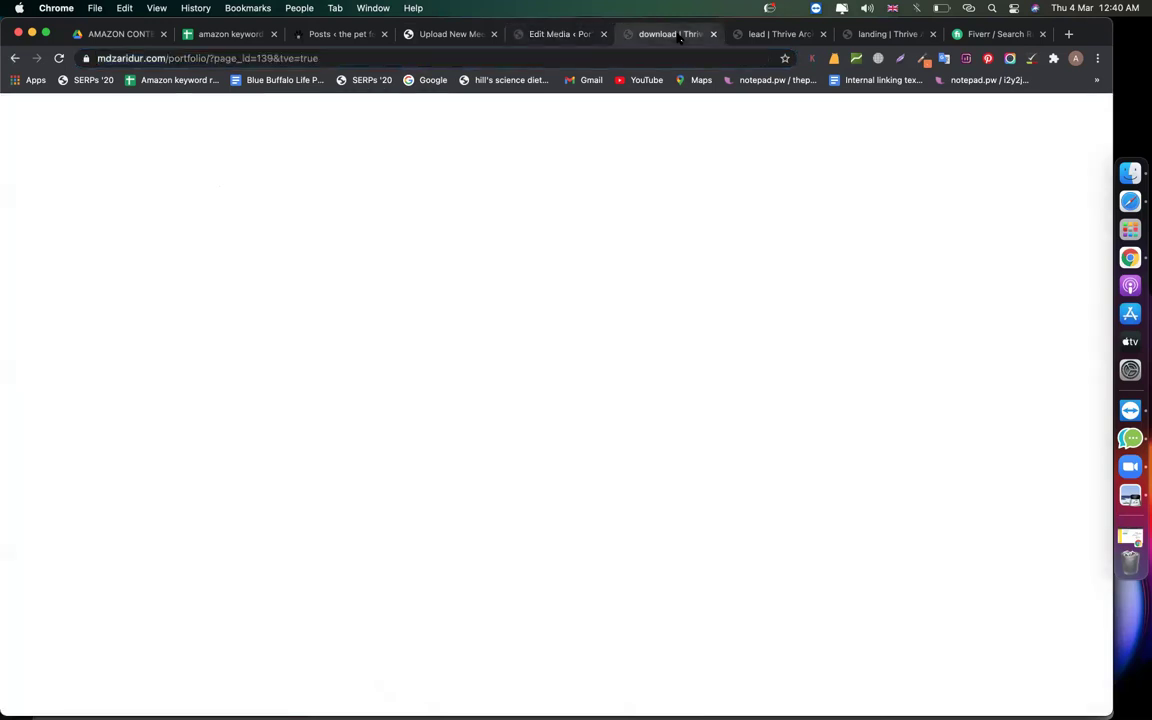
{"action": "left_click", "coordinate": [689, 632]}
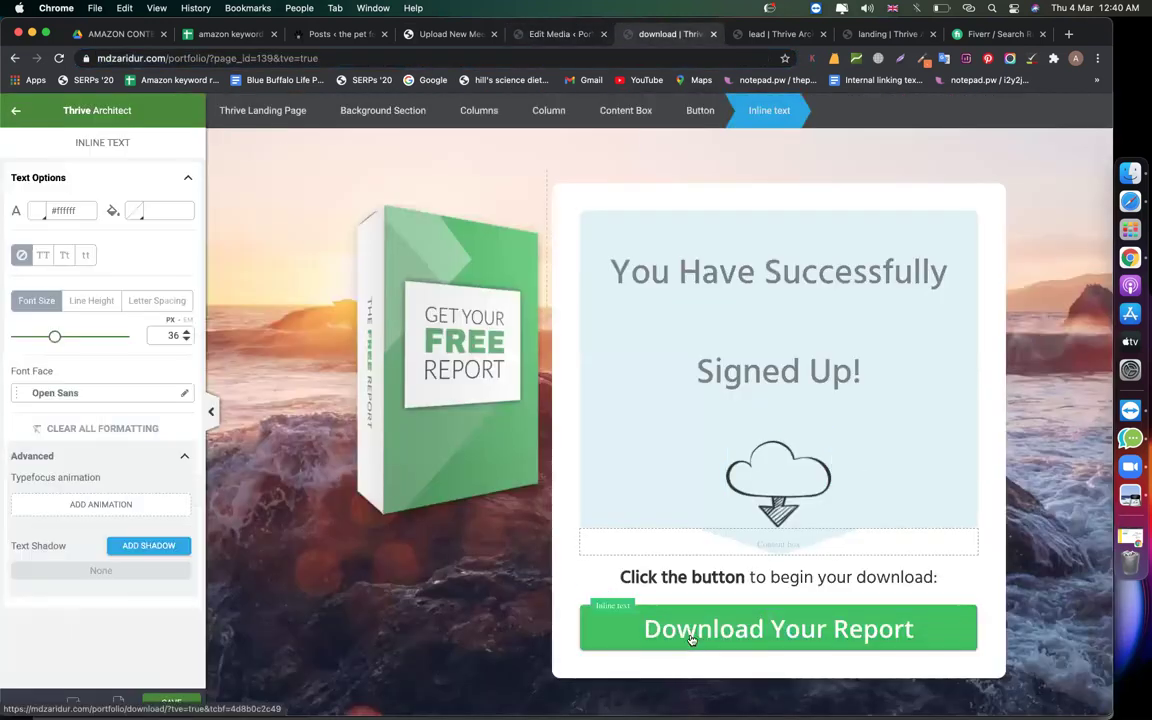
{"action": "double_click", "coordinate": [900, 636]}
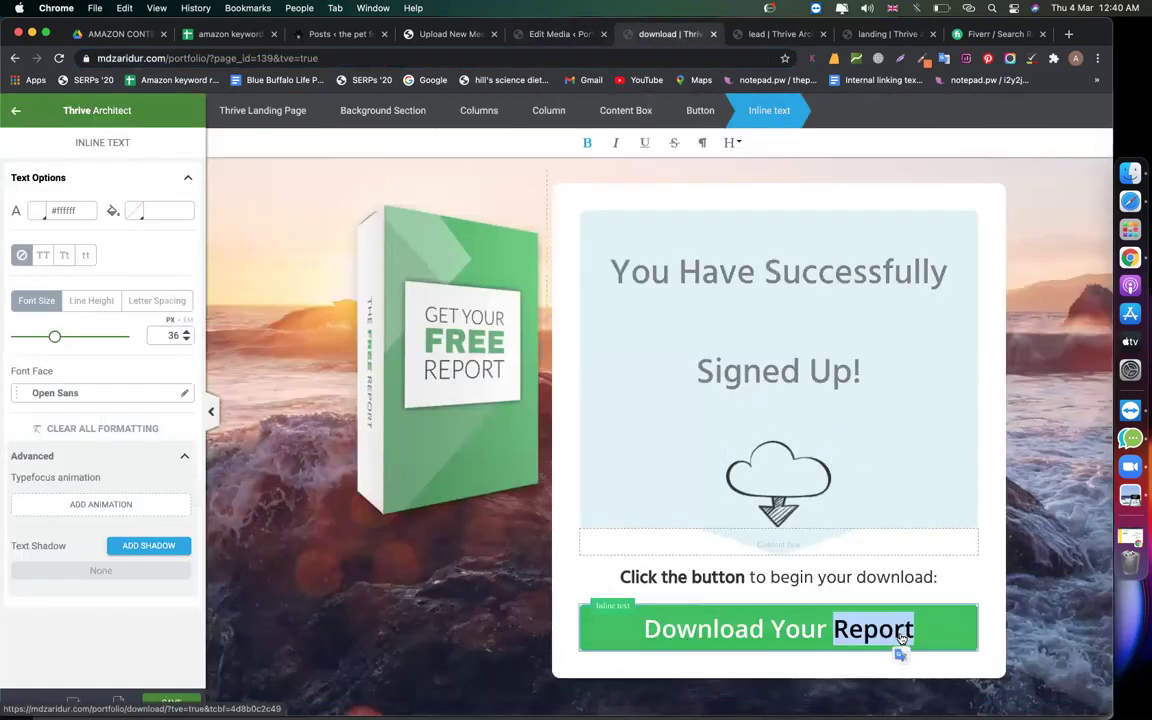
{"action": "type", "text": "Course"}
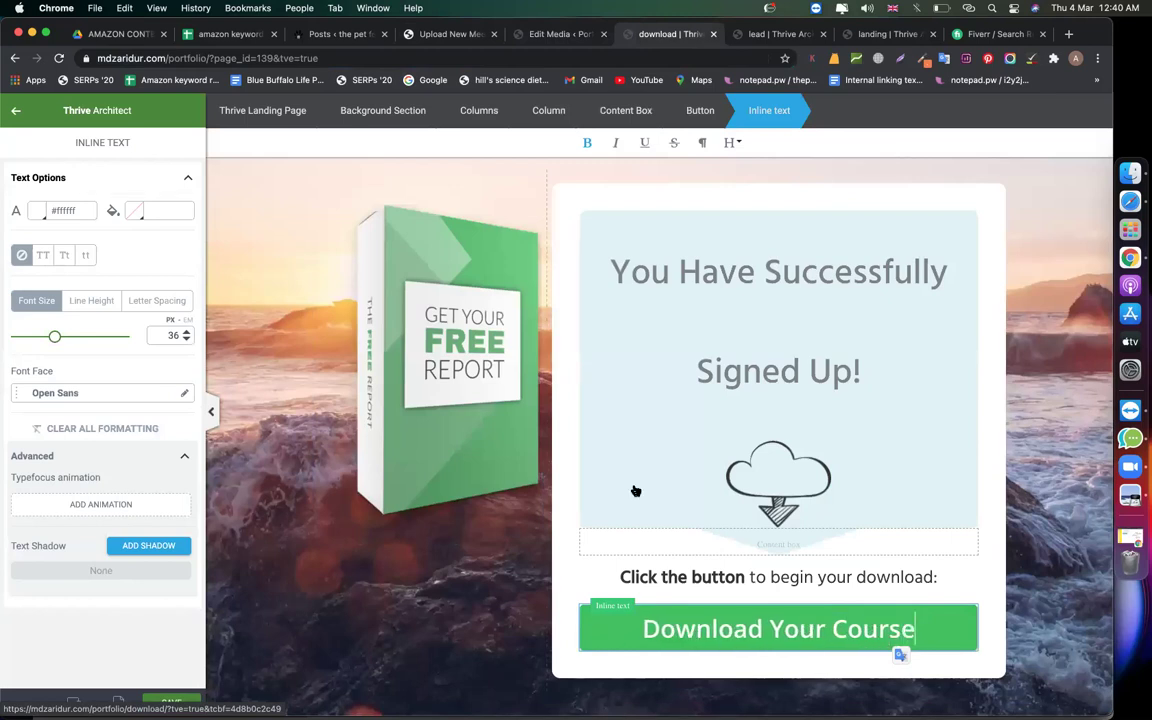
{"action": "left_click", "coordinate": [700, 112]}
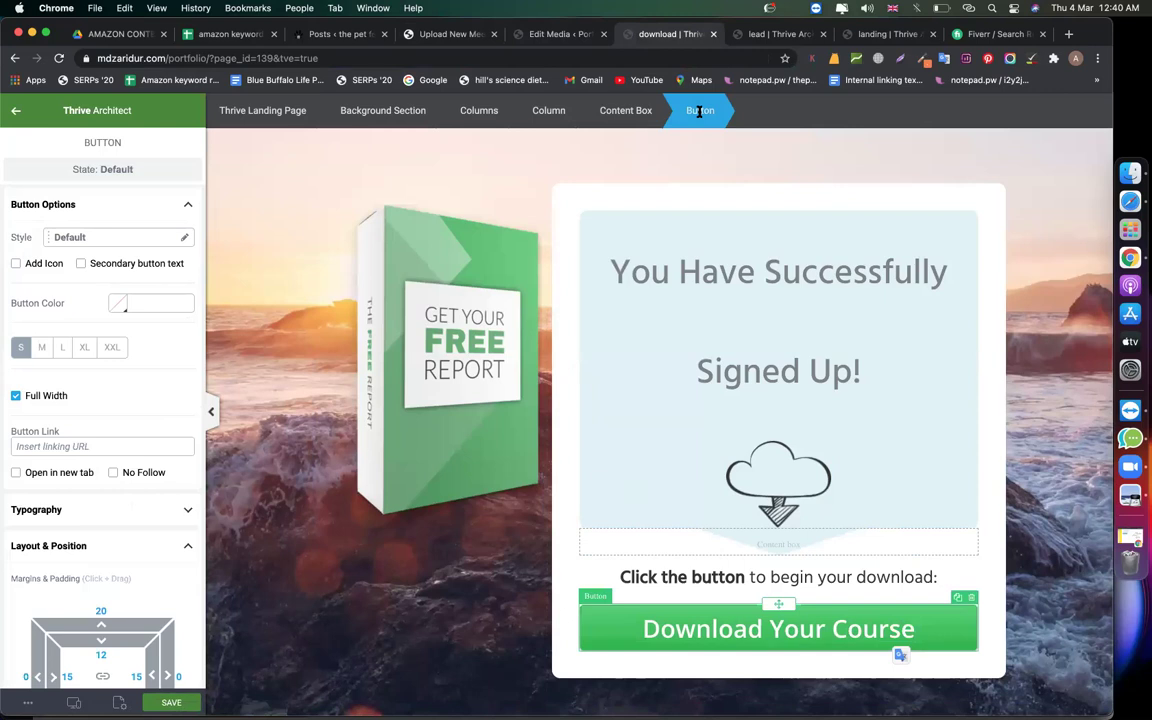
{"action": "key", "text": "super+v"}
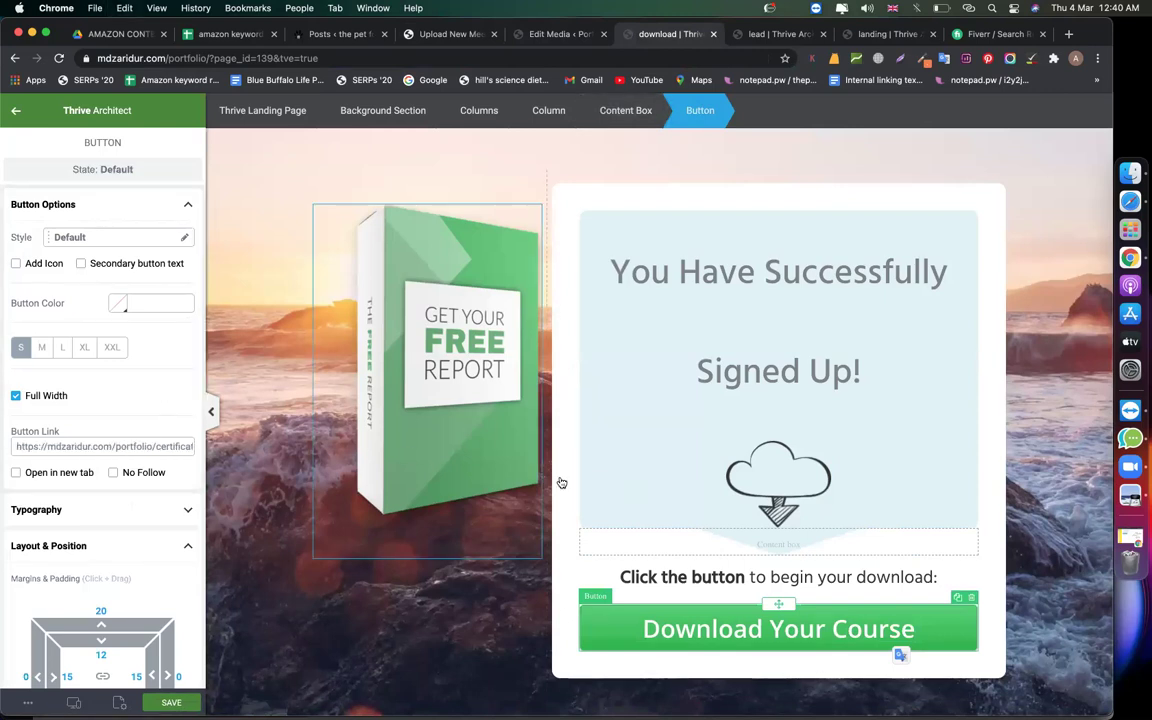
Step: Delete the free report book image and its empty column from the download page and save the page
{"action": "left_click", "coordinate": [466, 438]}
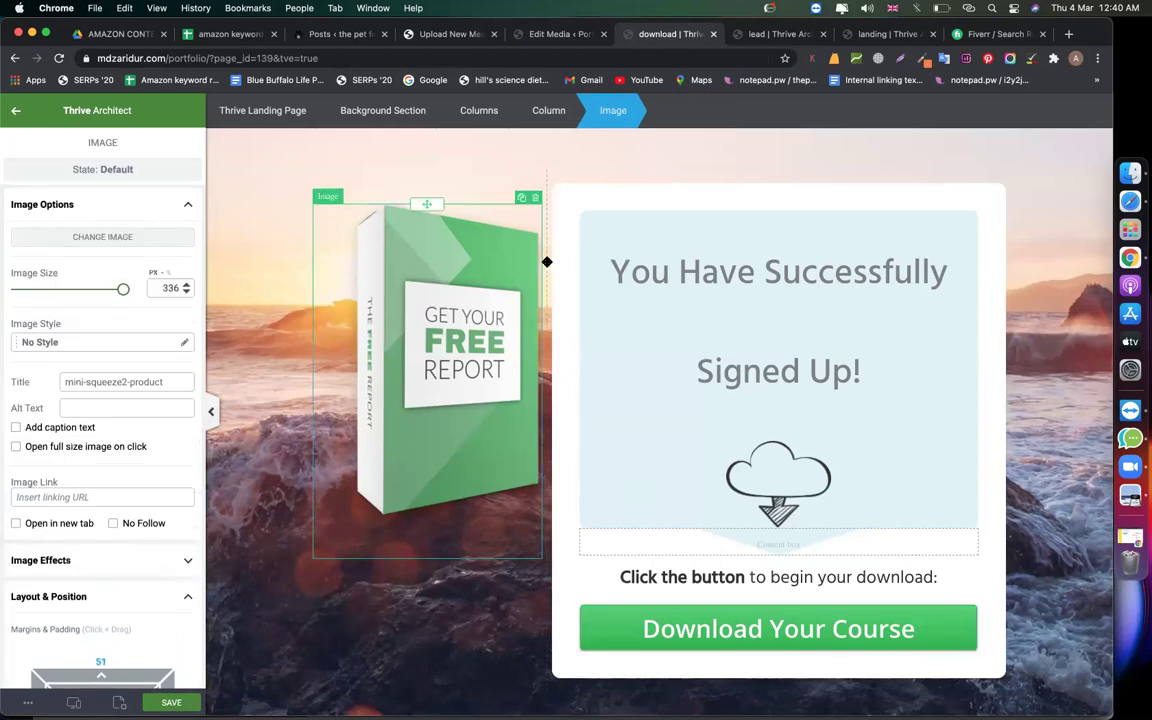
{"action": "left_click", "coordinate": [535, 200]}
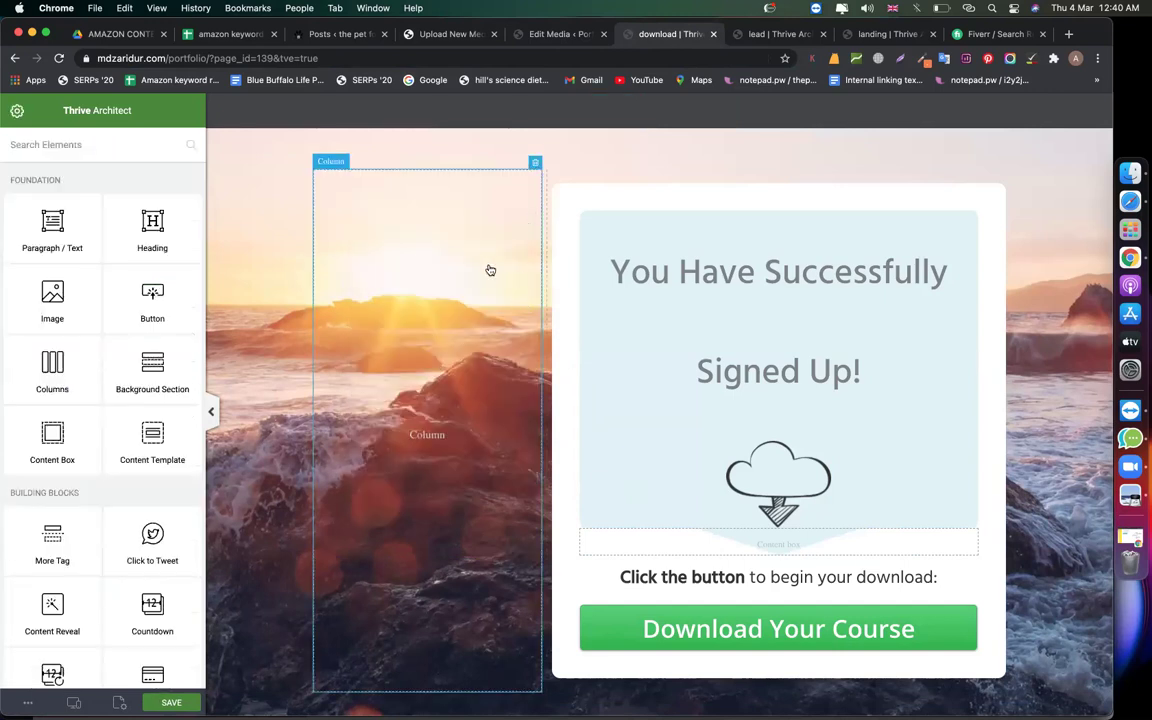
{"action": "left_click", "coordinate": [536, 163]}
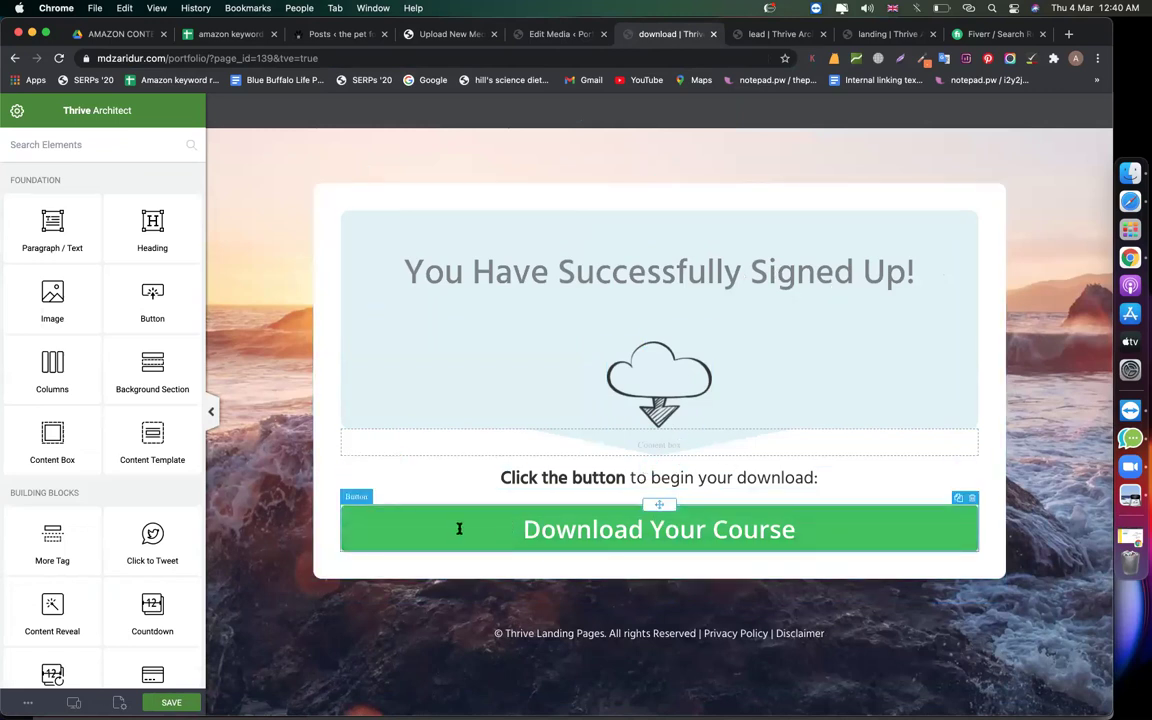
{"action": "left_click", "coordinate": [171, 702]}
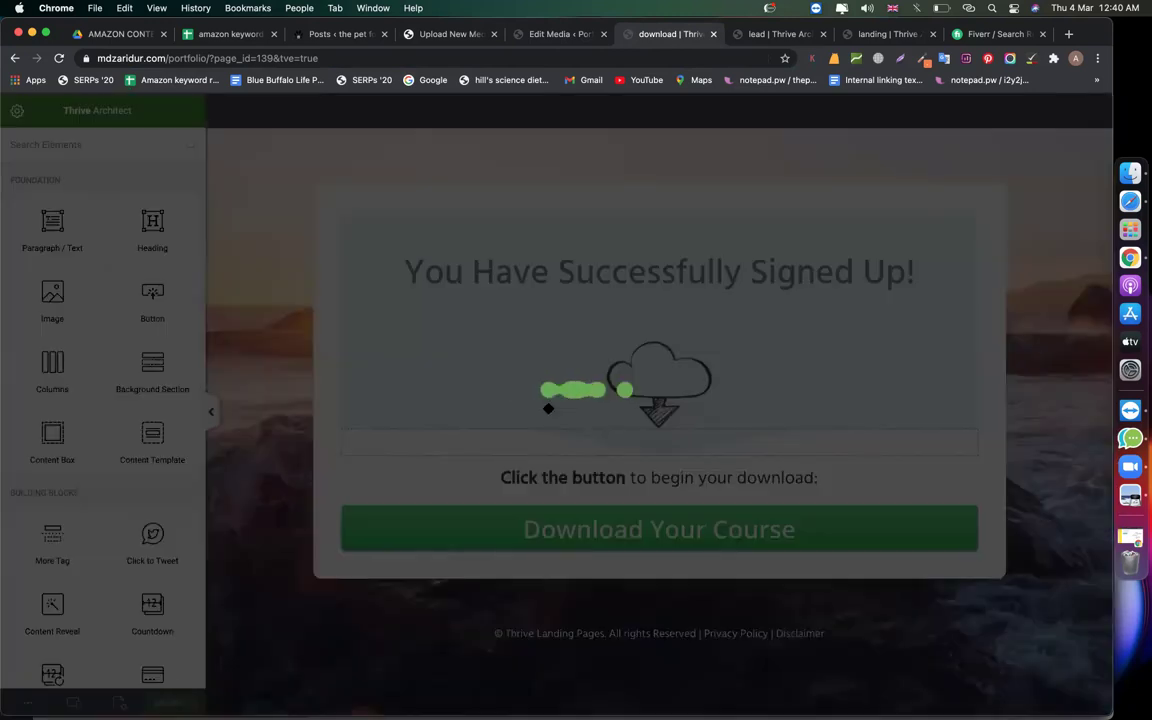
Step: Add an image element below the video on the landing page and insert 7.jpg from the media library
{"action": "left_click", "coordinate": [882, 34]}
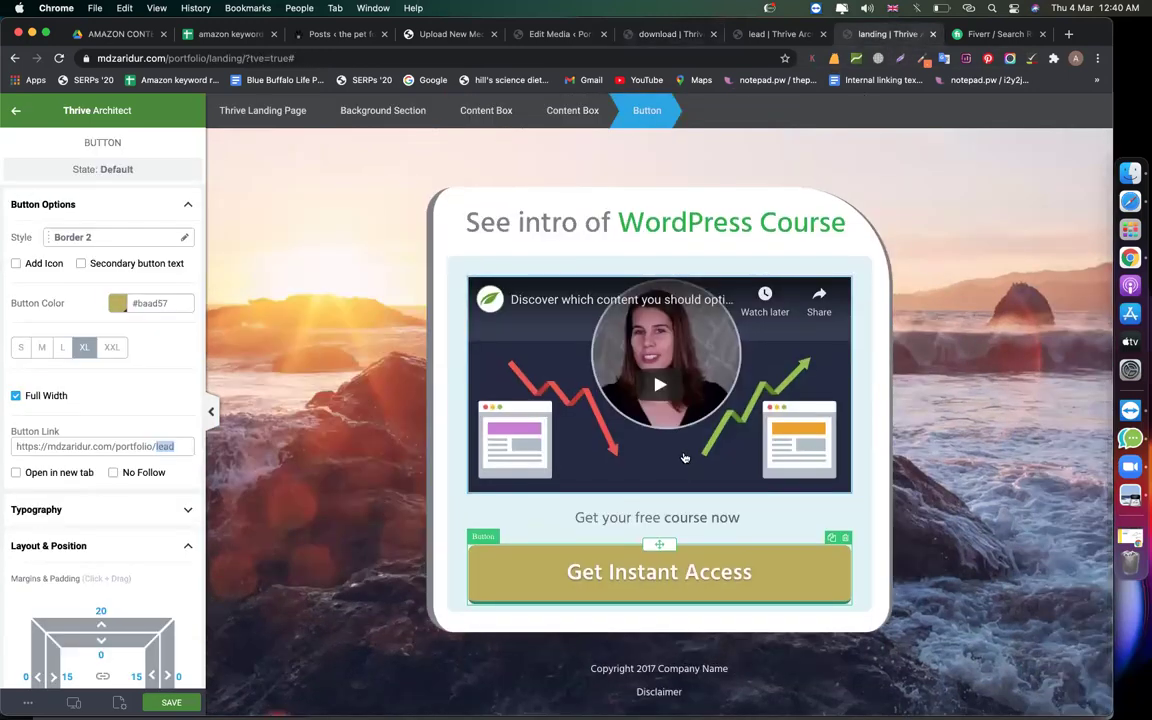
{"action": "left_click", "coordinate": [16, 113]}
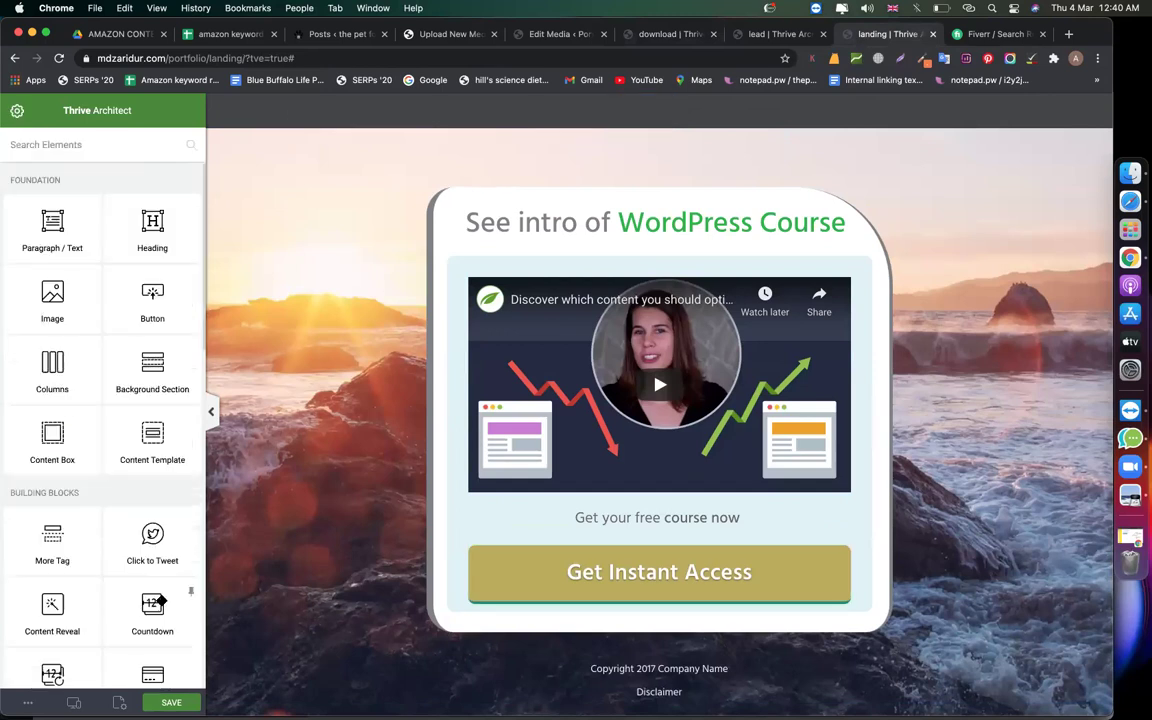
{"action": "left_click_drag", "start_coordinate": [69, 309], "coordinate": [630, 506]}
{"action": "left_click", "coordinate": [630, 529]}
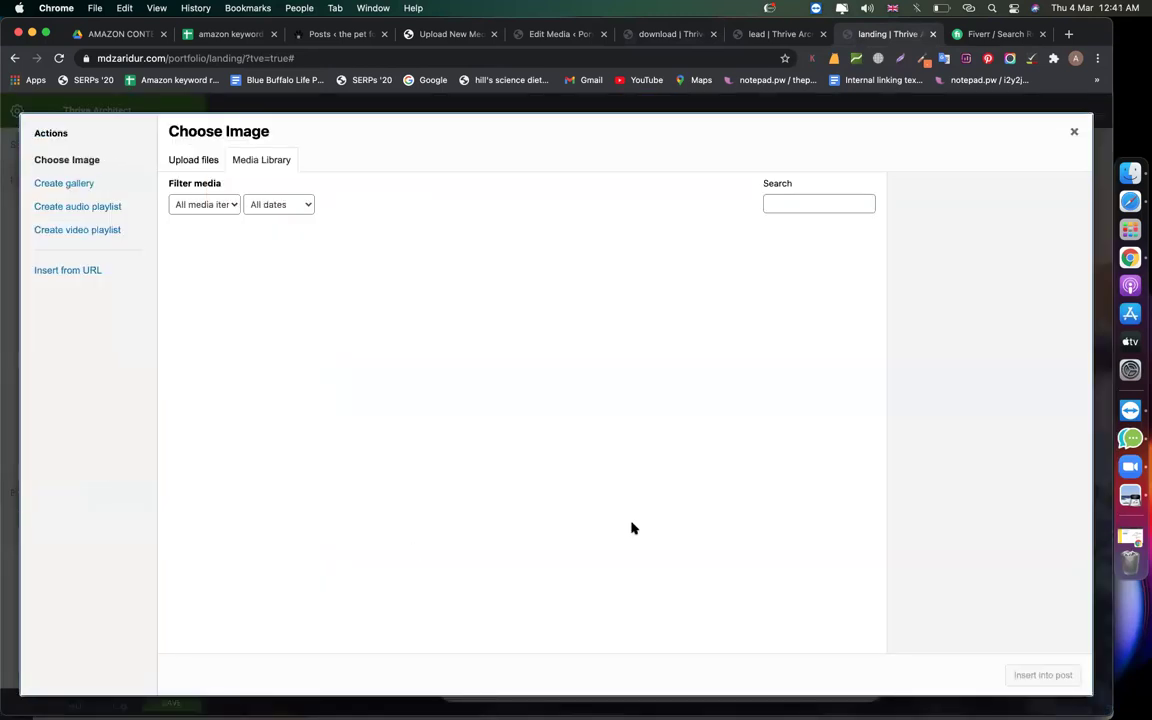
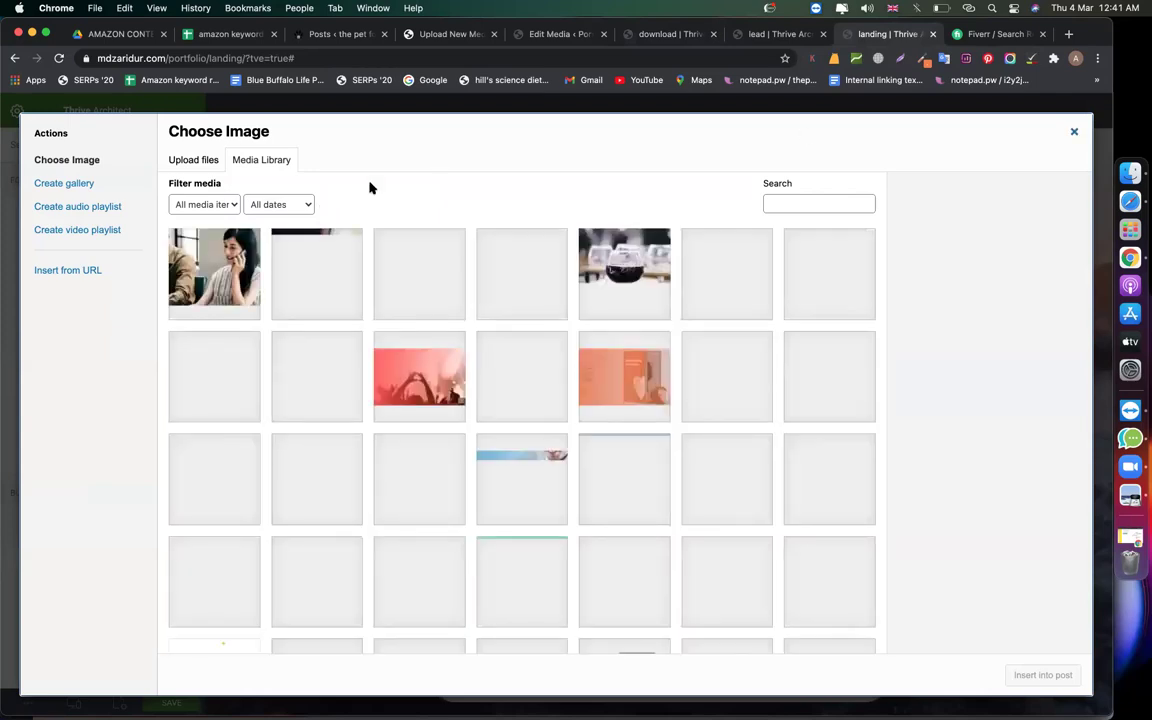
{"action": "left_click", "coordinate": [620, 383]}
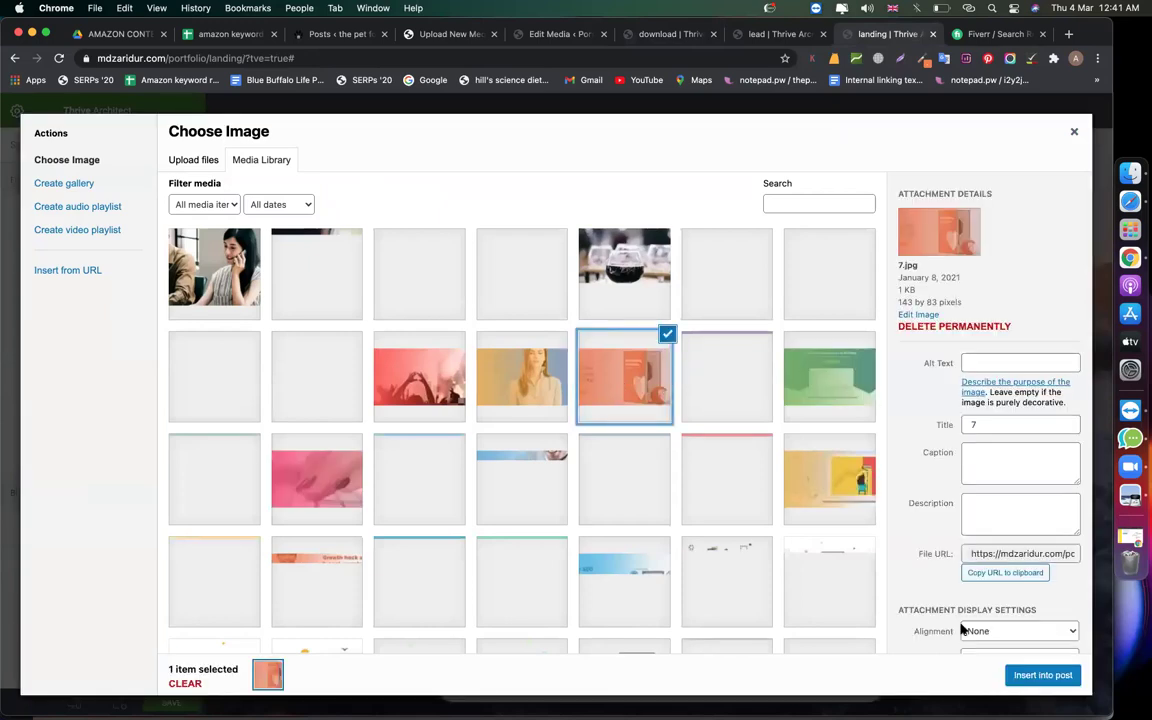
{"action": "left_click", "coordinate": [1027, 673]}
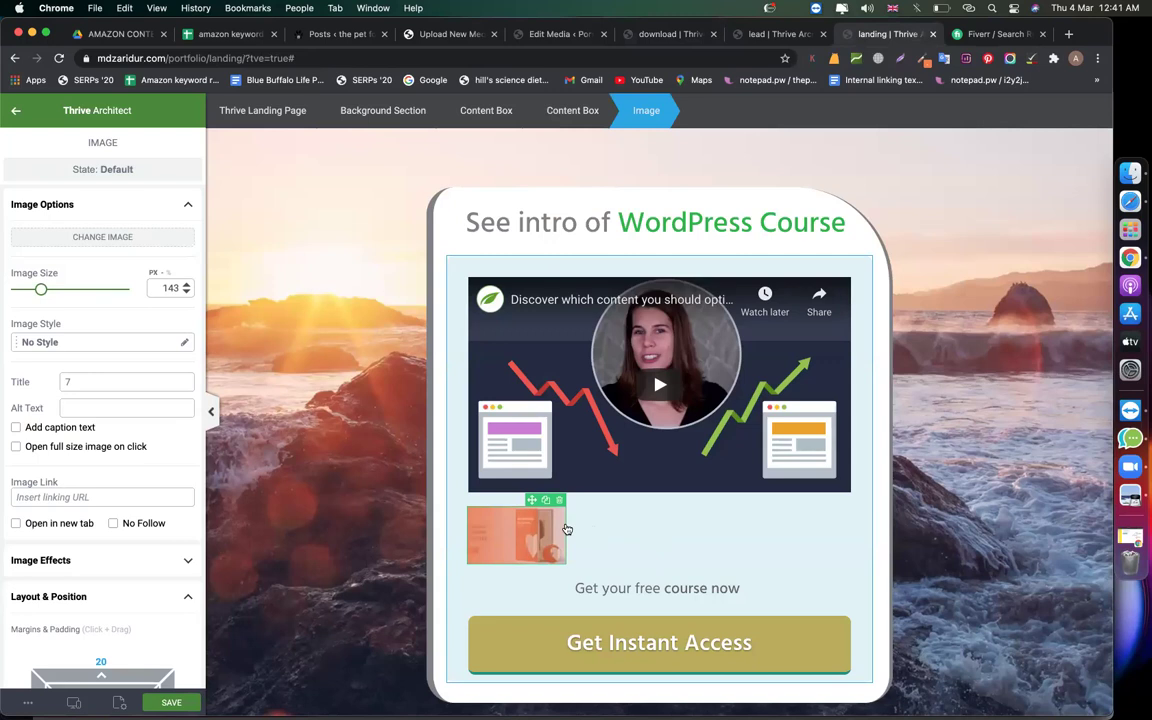
Step: Enlarge the landing page's new image to 560 px and align it to the center
{"action": "left_click_drag", "start_coordinate": [52, 291], "coordinate": [123, 290]}
{"action": "scroll", "coordinate": [620, 370], "scroll_direction": "down", "scroll_amount": 1}
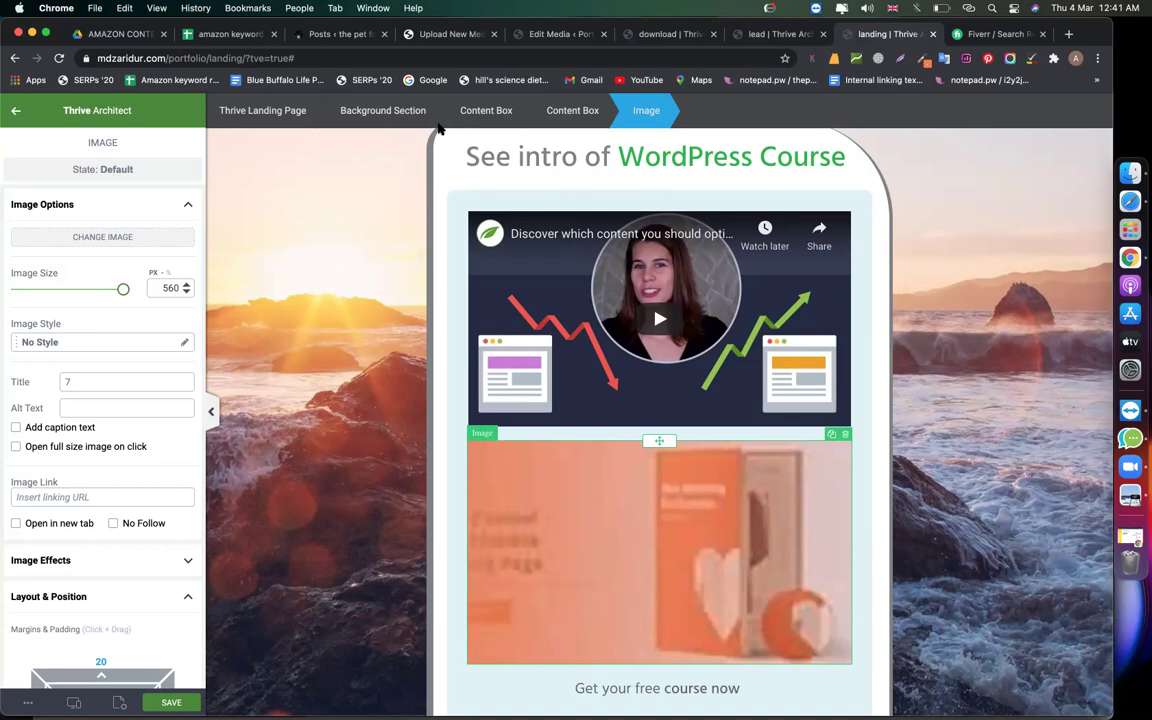
{"action": "scroll", "coordinate": [548, 414], "scroll_direction": "down", "scroll_amount": 3}
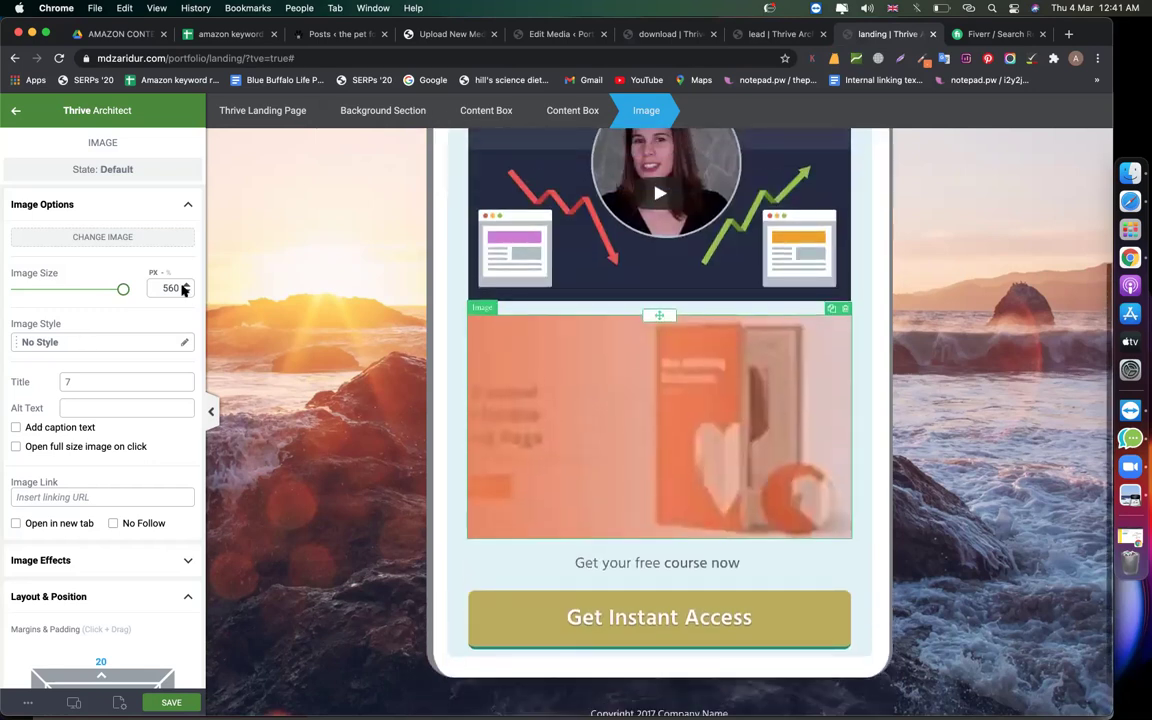
{"action": "scroll", "coordinate": [154, 471], "scroll_direction": "down", "scroll_amount": 5}
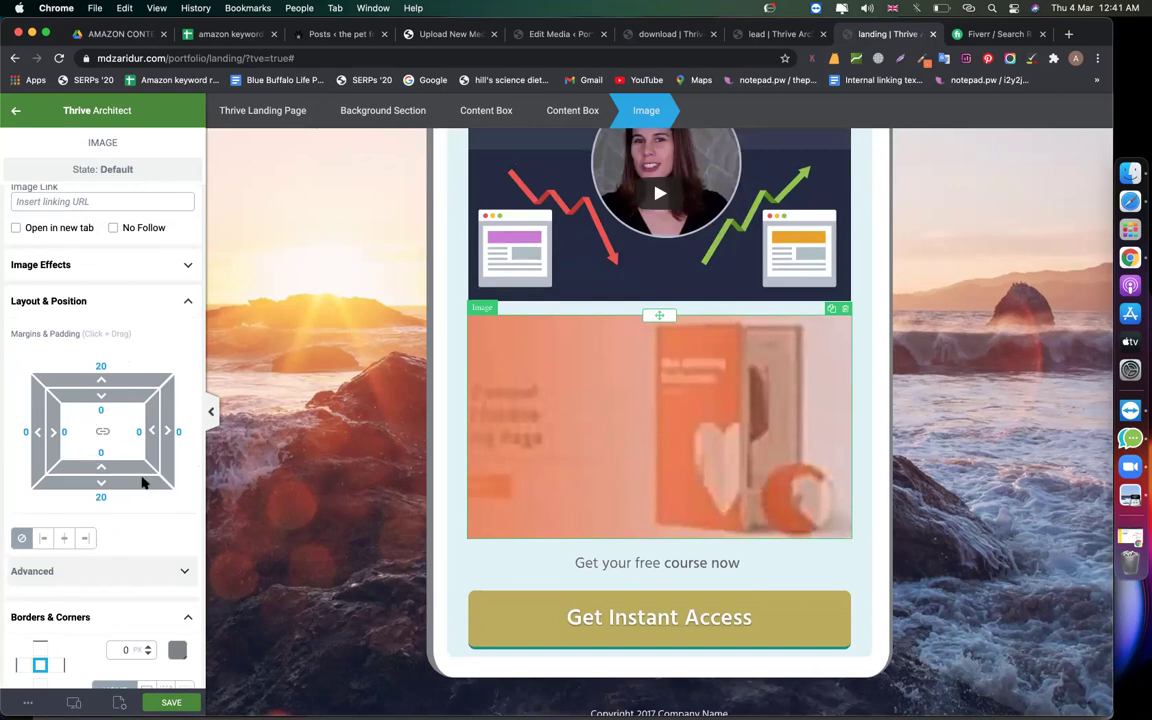
{"action": "scroll", "coordinate": [88, 472], "scroll_direction": "down", "scroll_amount": 2}
{"action": "left_click", "coordinate": [64, 444]}
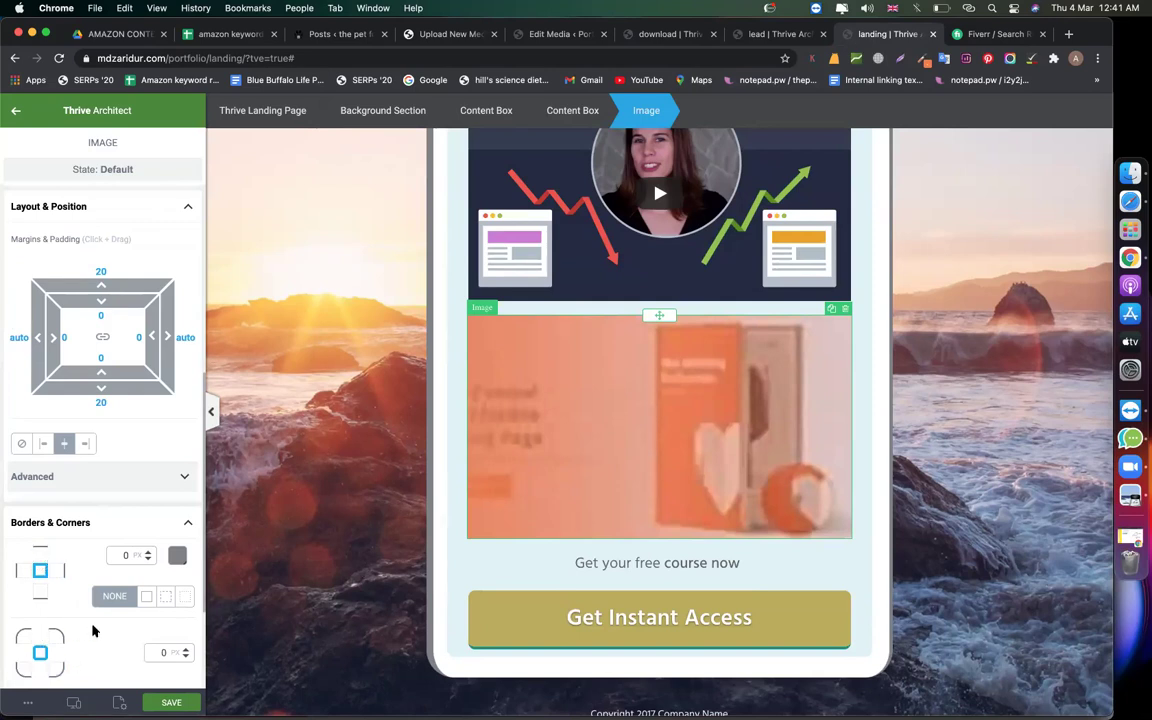
Step: Apply a "Slide, right" animation to the image below the video on the landing page
{"action": "scroll", "coordinate": [93, 630], "scroll_direction": "down", "scroll_amount": 3}
{"action": "left_click", "coordinate": [87, 557]}
{"action": "scroll", "coordinate": [100, 545], "scroll_direction": "down", "scroll_amount": 1}
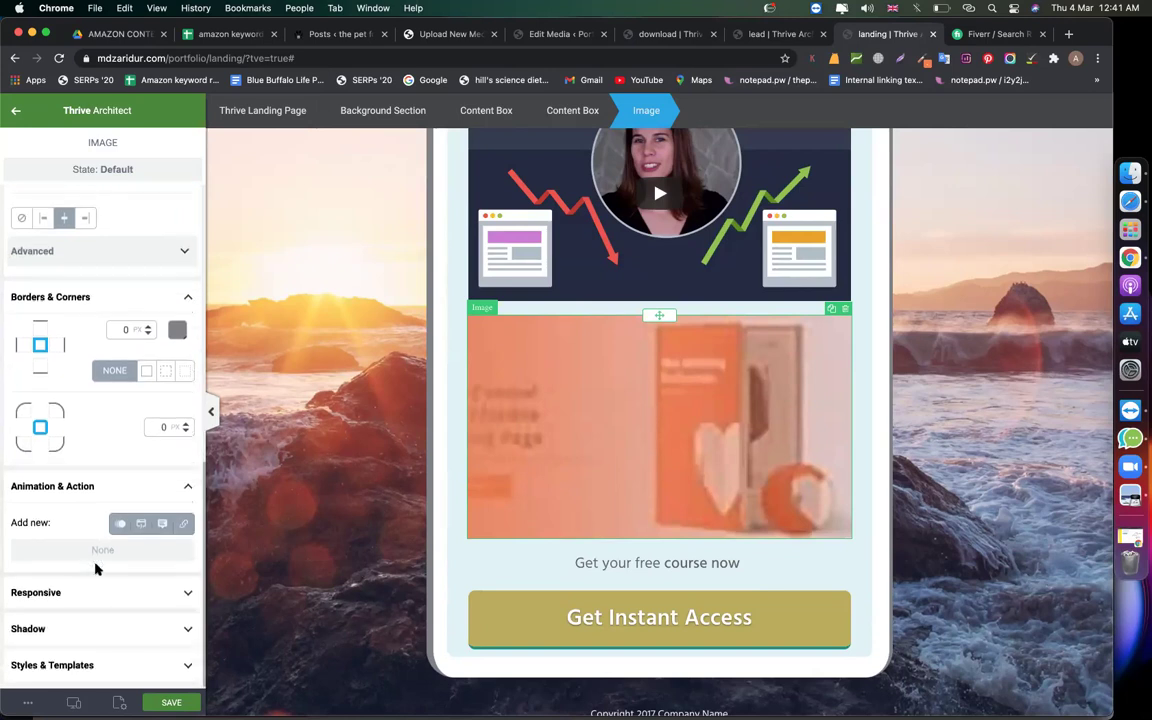
{"action": "left_click", "coordinate": [117, 524]}
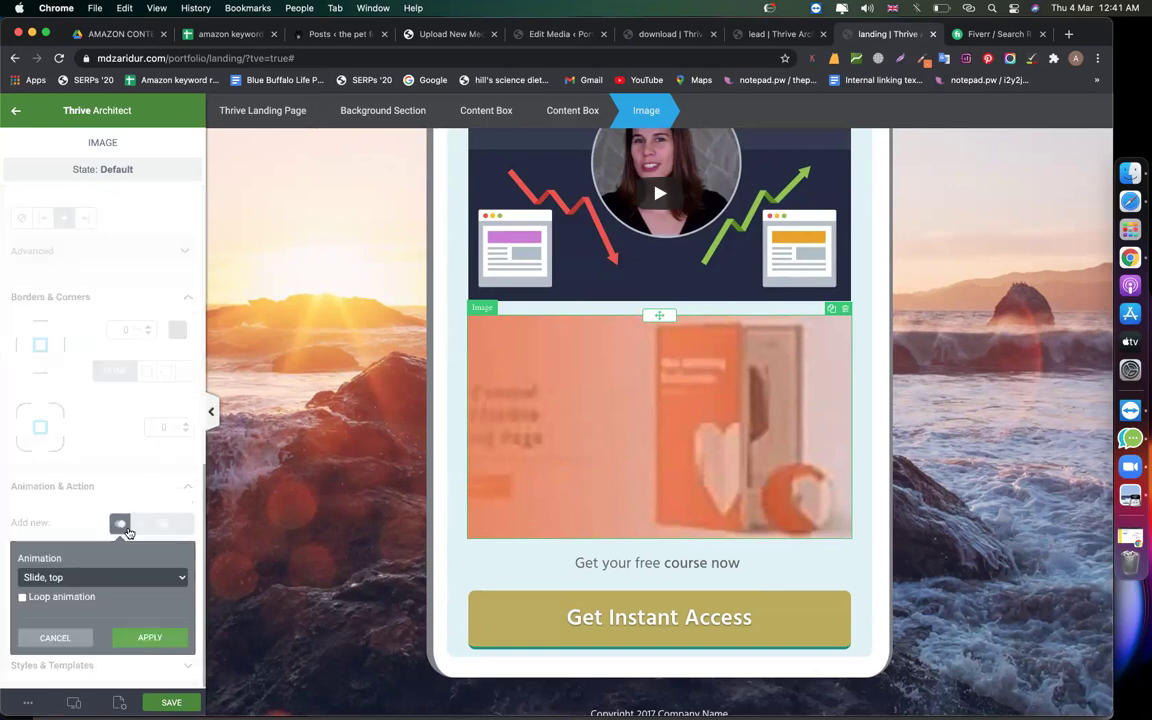
{"action": "left_click", "coordinate": [96, 579]}
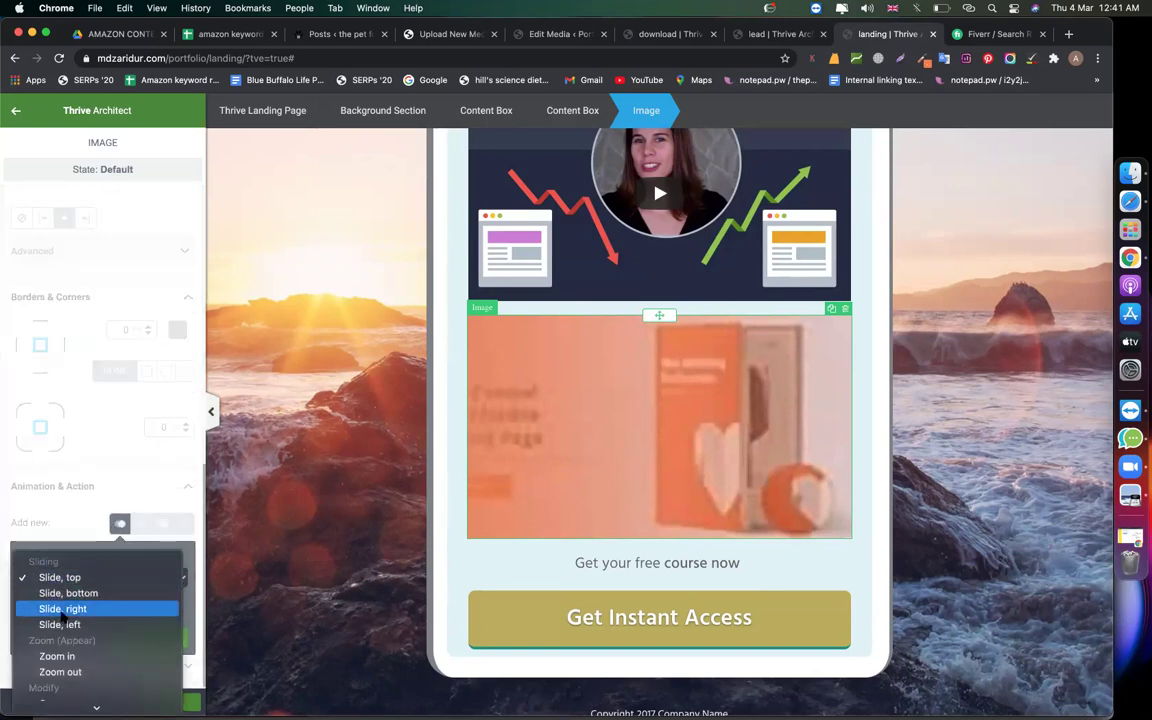
{"action": "left_click", "coordinate": [62, 607]}
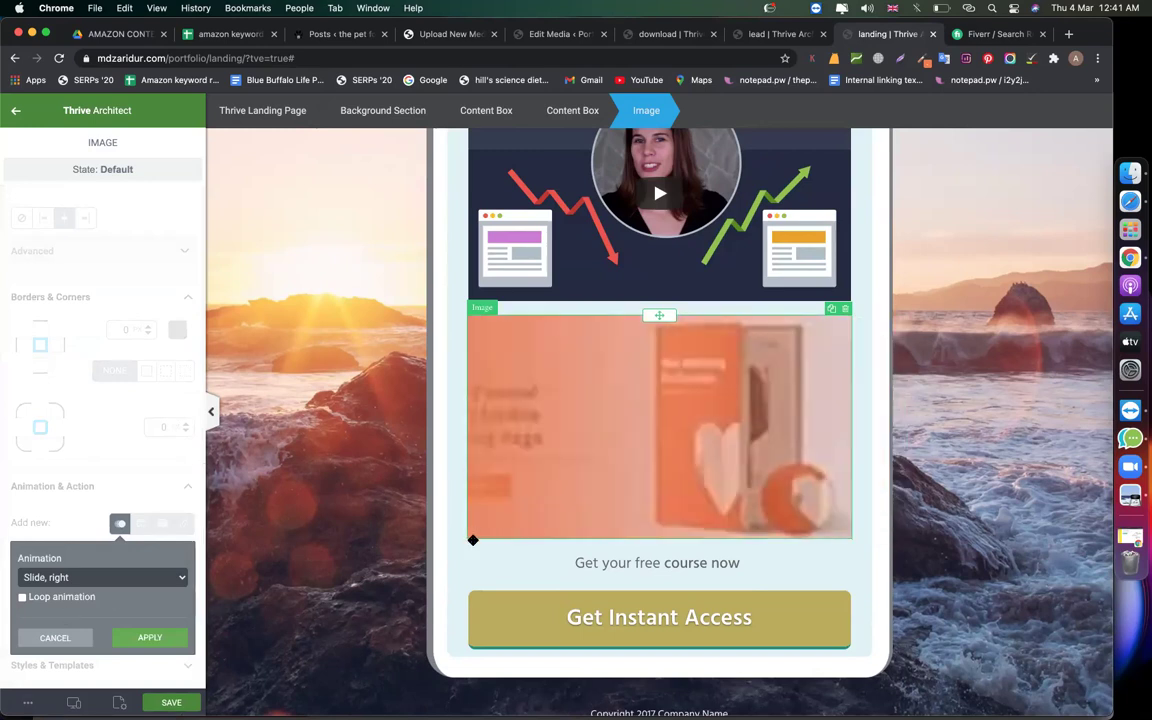
{"action": "left_click", "coordinate": [149, 637]}
Step: Examine the landing page video's layout, border, responsive visibility and style template options
{"action": "scroll", "coordinate": [640, 400], "scroll_direction": "up", "scroll_amount": 3}
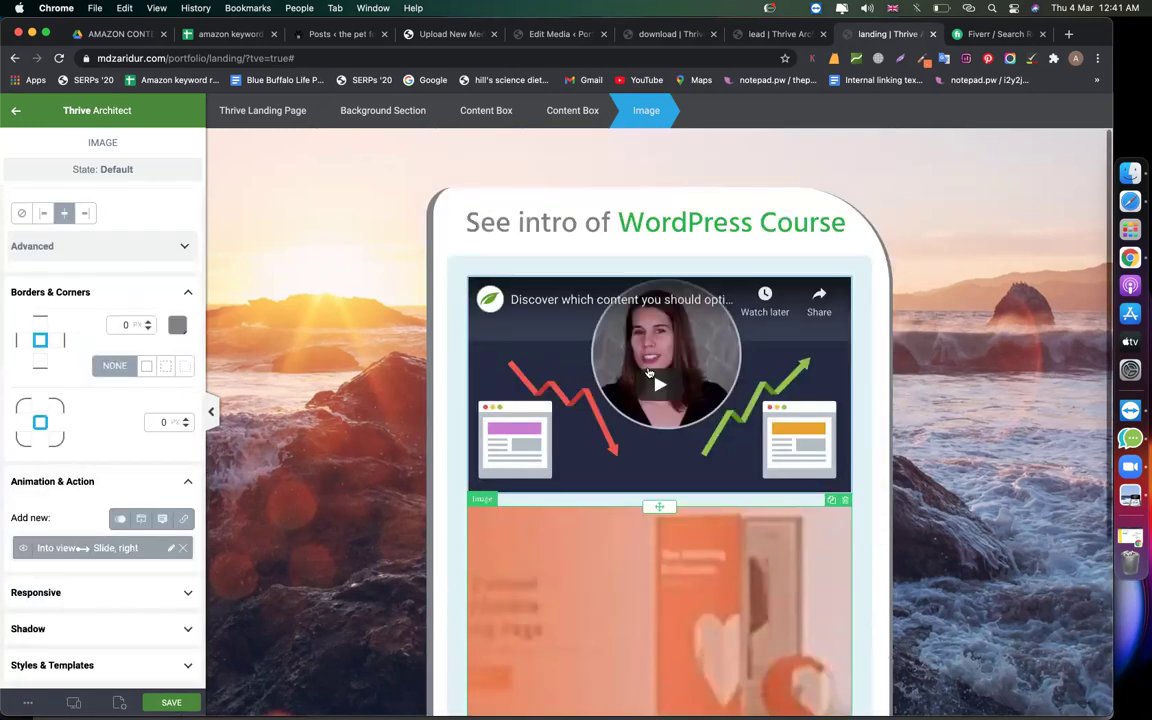
{"action": "left_click", "coordinate": [560, 400]}
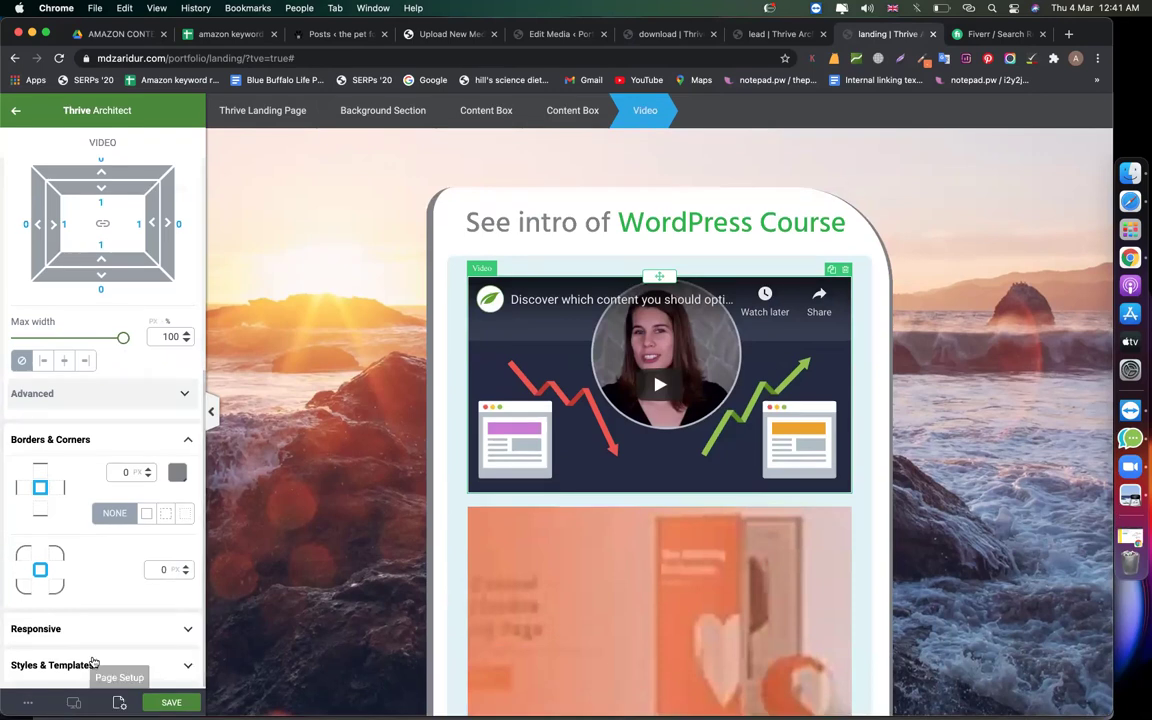
{"action": "scroll", "coordinate": [80, 515], "scroll_direction": "up", "scroll_amount": 5}
{"action": "scroll", "coordinate": [80, 515], "scroll_direction": "down", "scroll_amount": 5}
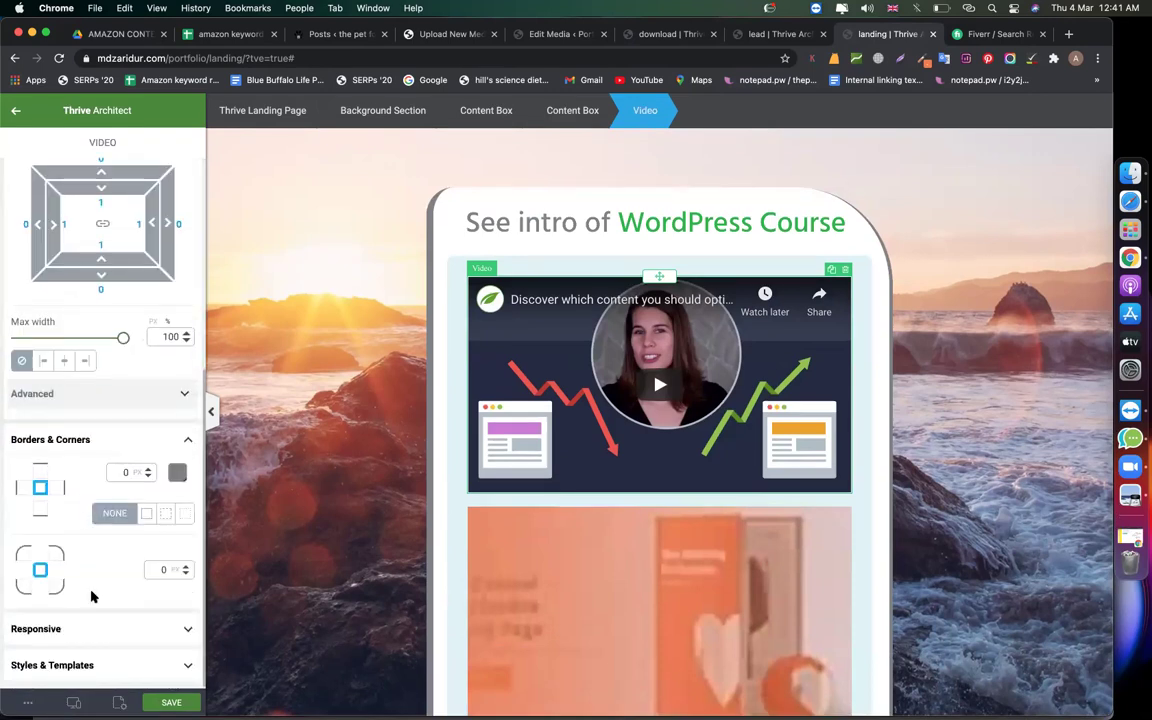
{"action": "left_click", "coordinate": [94, 634]}
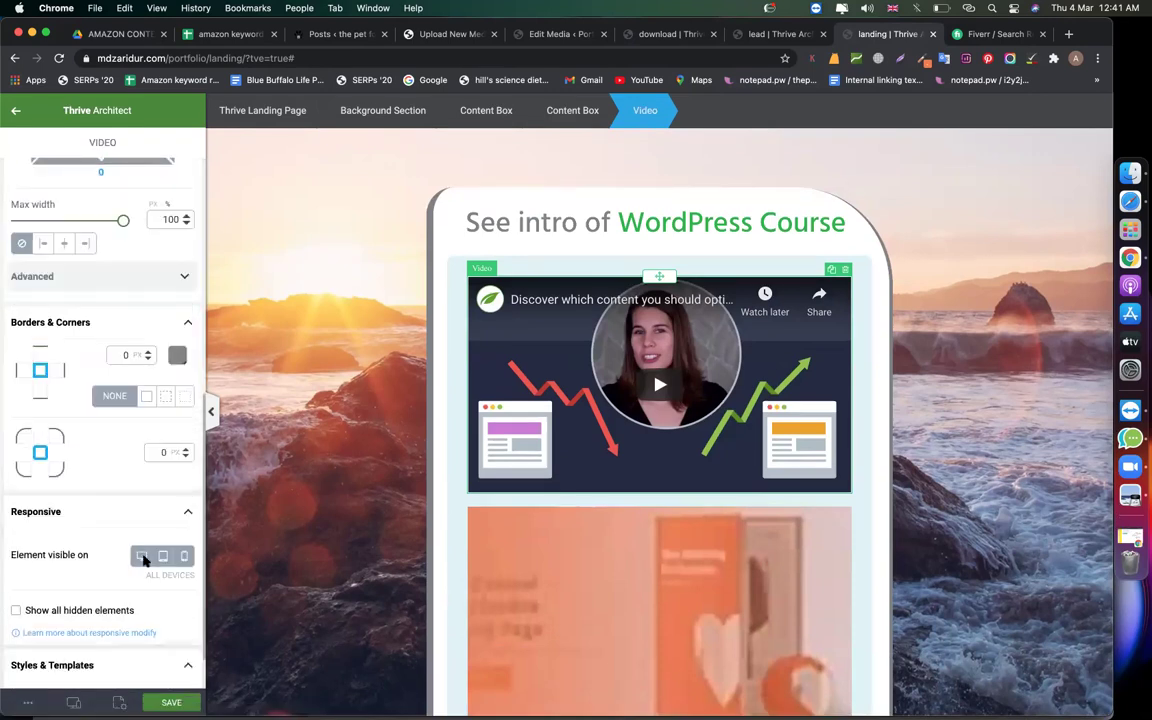
{"action": "left_click", "coordinate": [70, 665]}
{"action": "scroll", "coordinate": [580, 480], "scroll_direction": "down", "scroll_amount": 5}
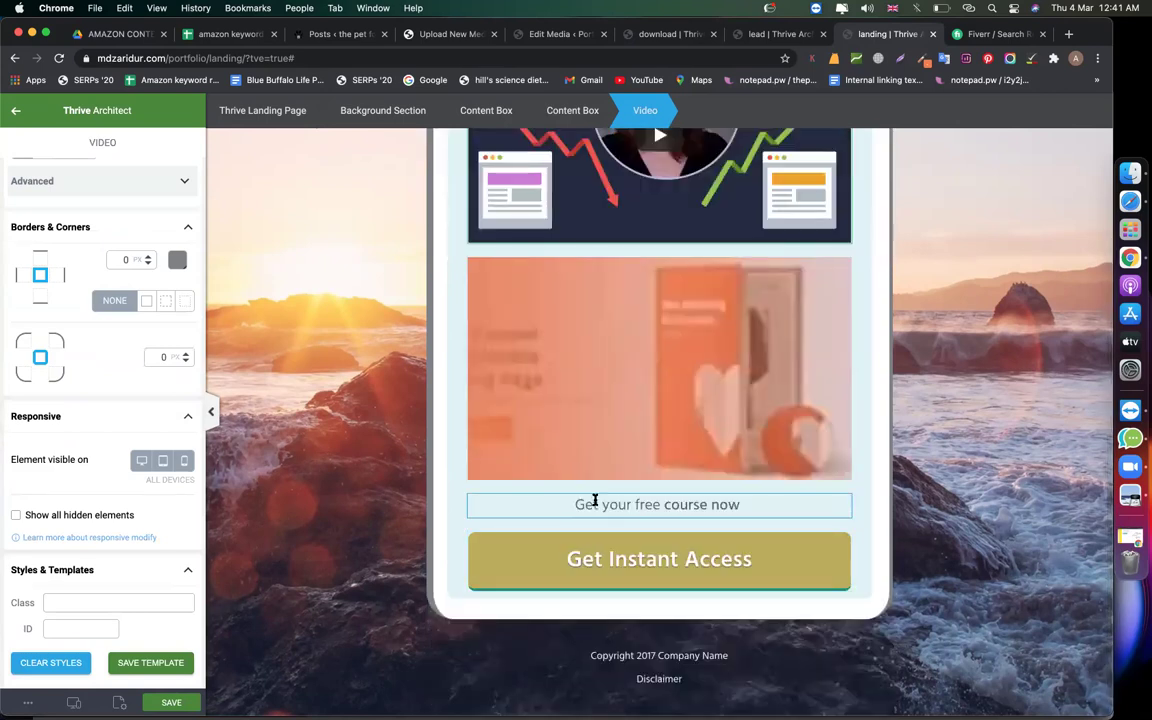
Step: Apply a Rotate animation to the "Get your free course now" paragraph, trying Zoom in first
{"action": "left_click", "coordinate": [595, 500]}
{"action": "scroll", "coordinate": [97, 398], "scroll_direction": "down", "scroll_amount": 5}
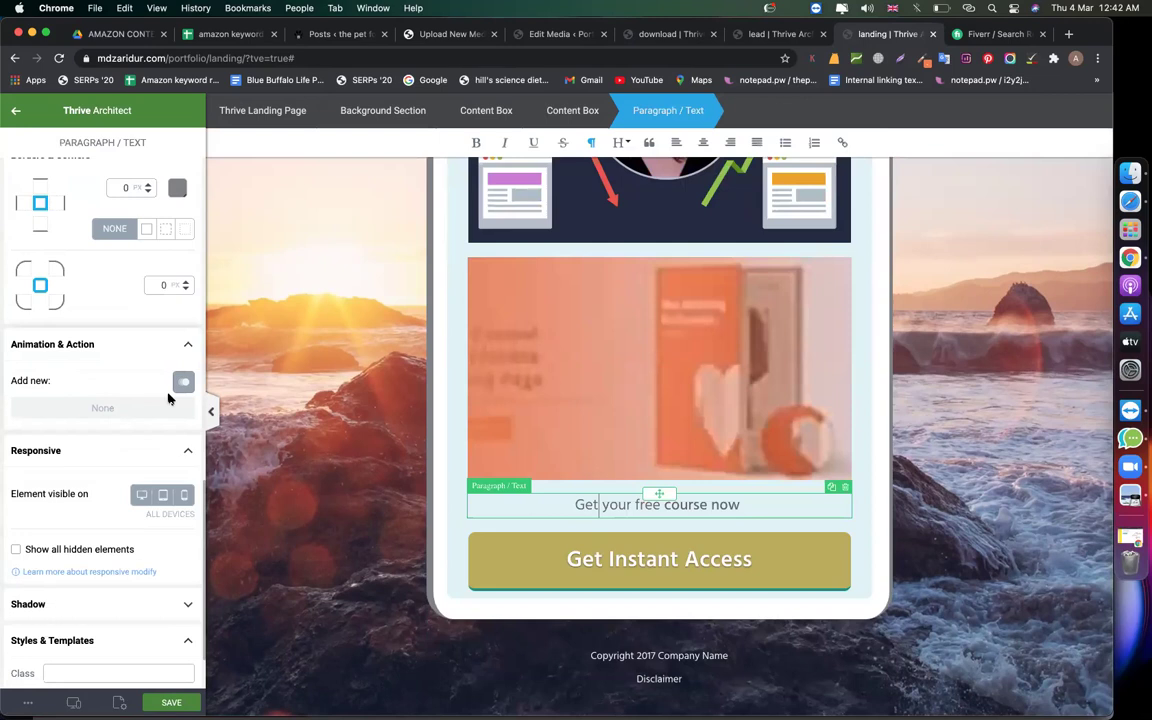
{"action": "left_click", "coordinate": [183, 382]}
{"action": "left_click", "coordinate": [116, 435]}
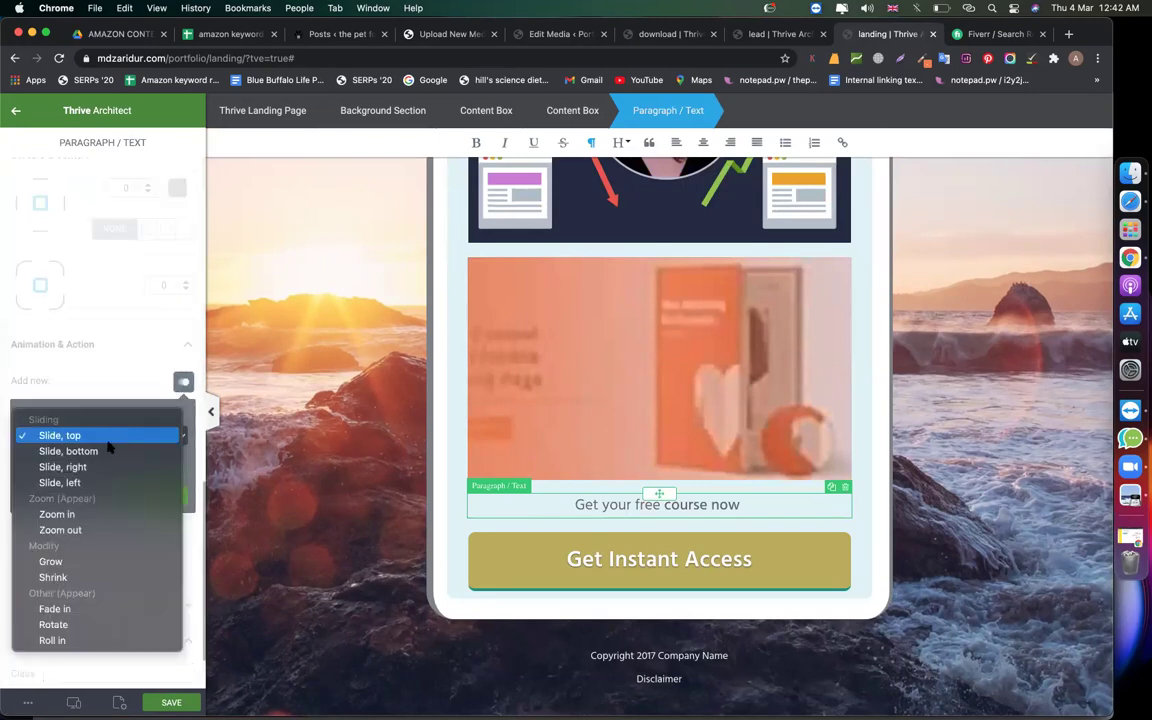
{"action": "left_click", "coordinate": [82, 516]}
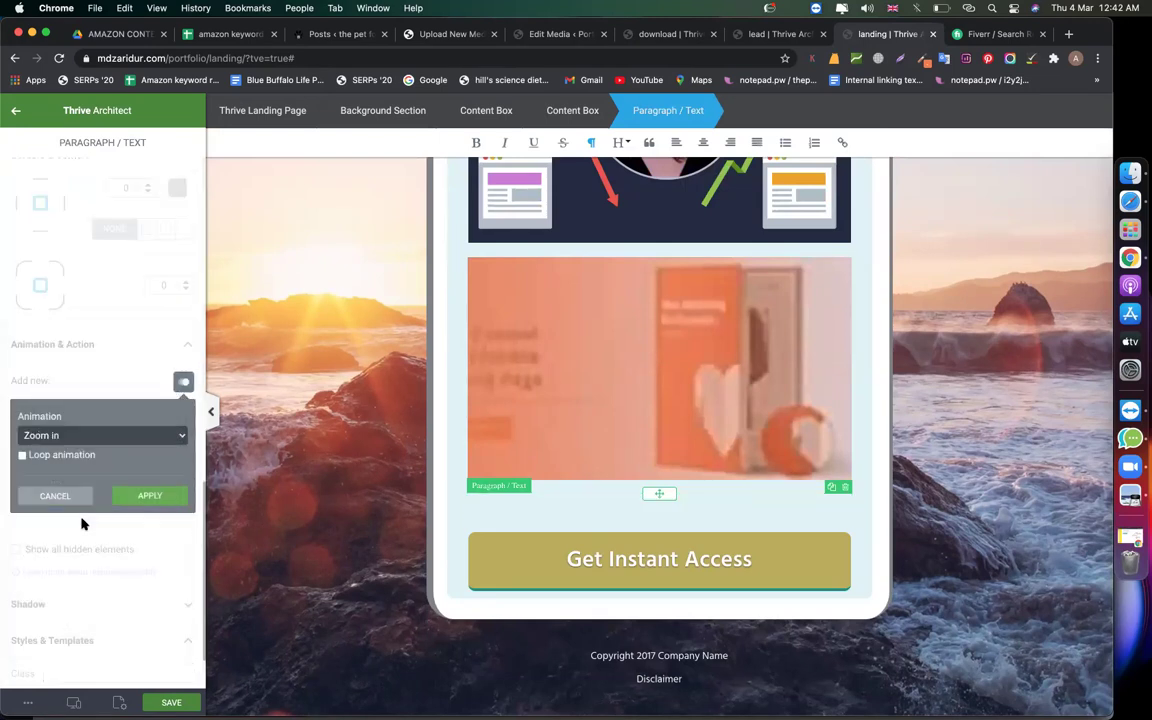
{"action": "left_click", "coordinate": [82, 436]}
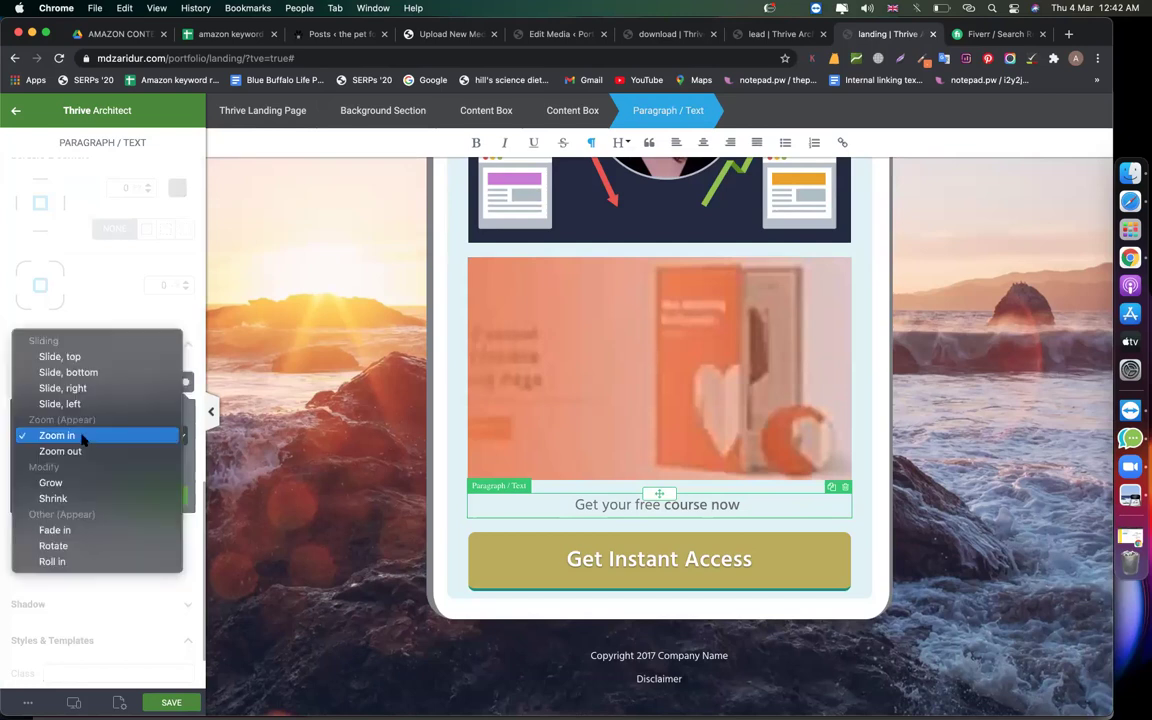
{"action": "left_click", "coordinate": [85, 545]}
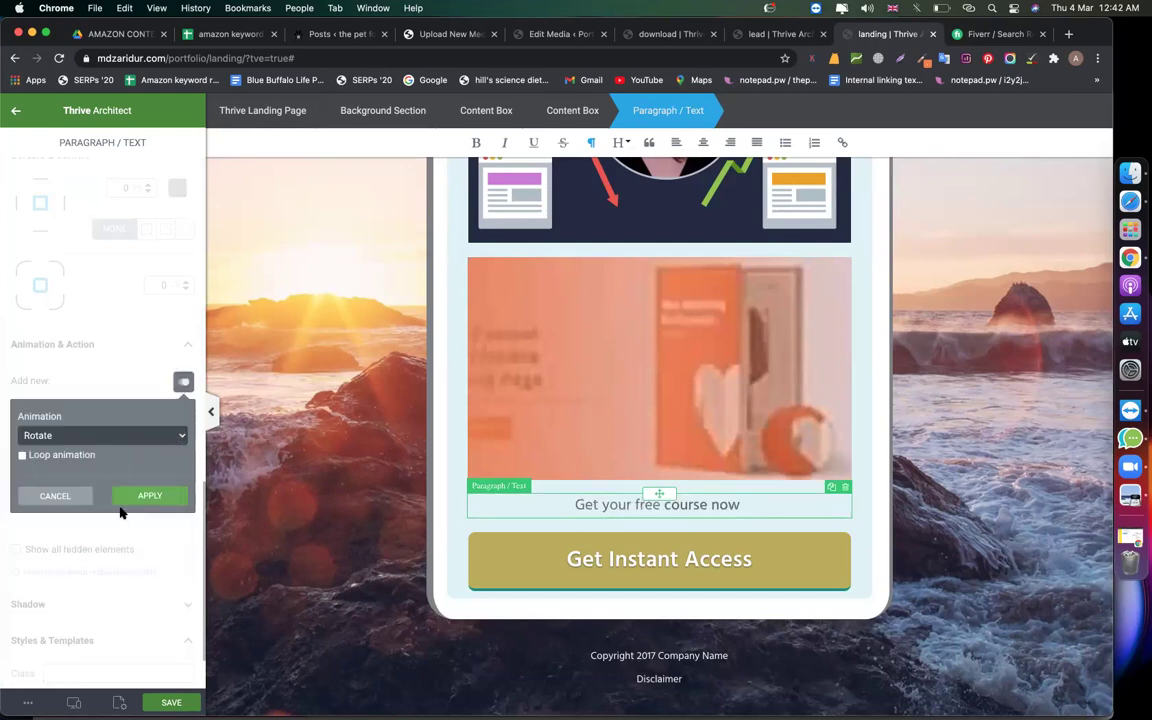
{"action": "left_click", "coordinate": [148, 497]}
Step: Add an inner shadow to the "Get your free course now" paragraph with 20 px distance, 25 px blur and -12 px spread
{"action": "scroll", "coordinate": [115, 565], "scroll_direction": "down", "scroll_amount": 1}
{"action": "left_click", "coordinate": [103, 550]}
{"action": "scroll", "coordinate": [121, 535], "scroll_direction": "down", "scroll_amount": 2}
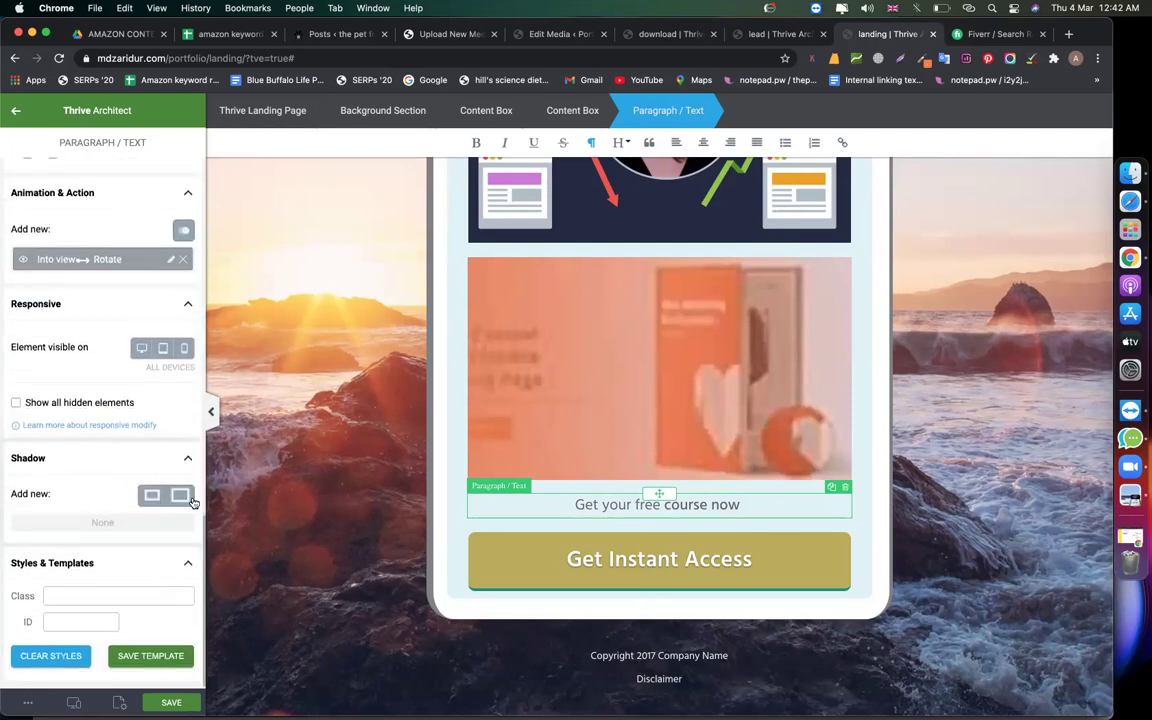
{"action": "left_click", "coordinate": [152, 496]}
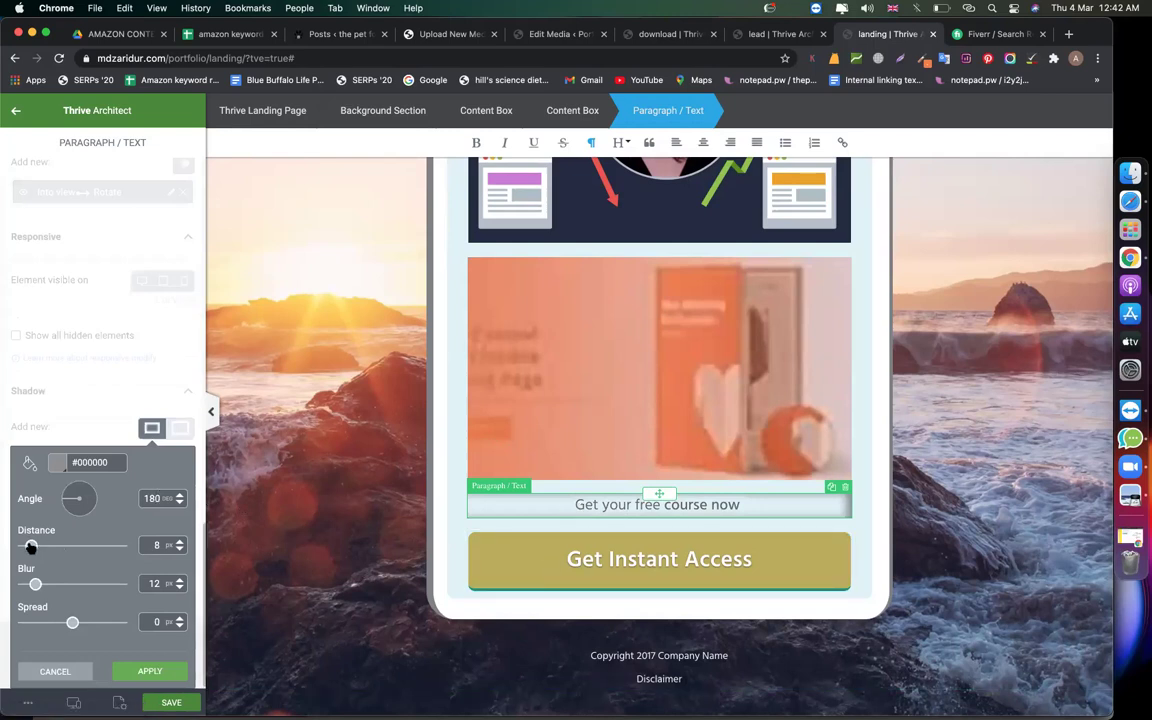
{"action": "mouse_move", "coordinate": [31, 545]}
{"action": "left_mouse_down"}
{"action": "mouse_move", "coordinate": [9, 545]}
{"action": "mouse_move", "coordinate": [121, 545]}
{"action": "mouse_move", "coordinate": [43, 545]}
{"action": "left_mouse_up"}
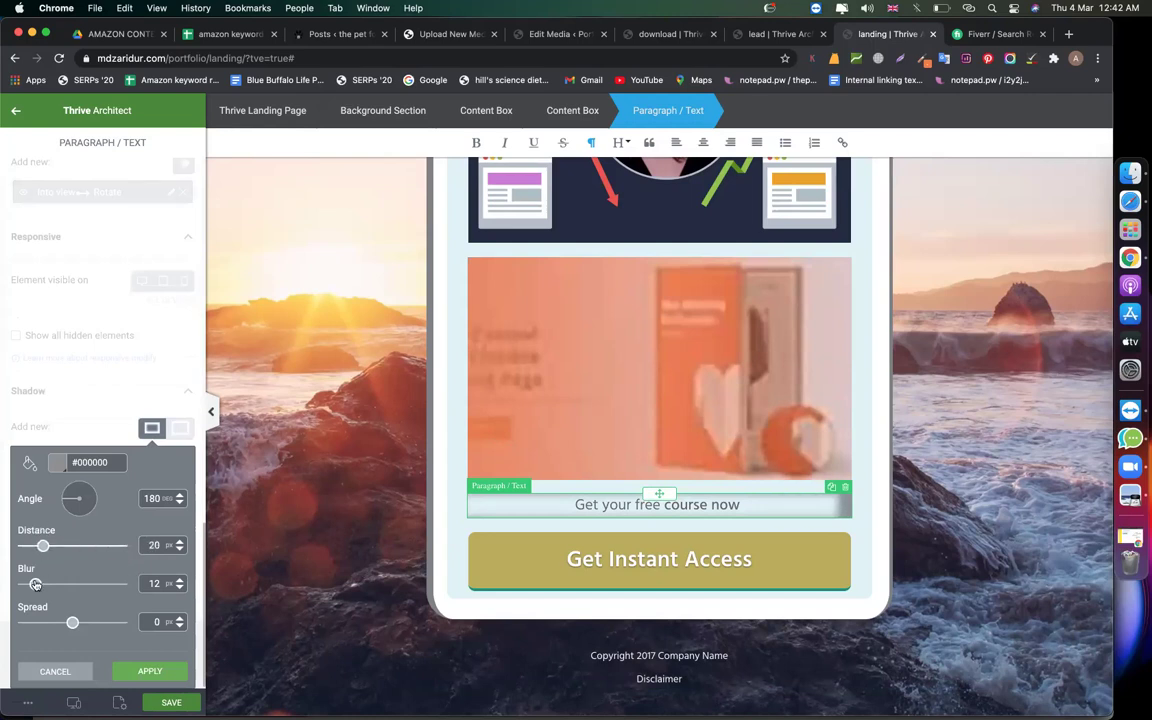
{"action": "left_click_drag", "start_coordinate": [33, 586], "coordinate": [60, 623]}
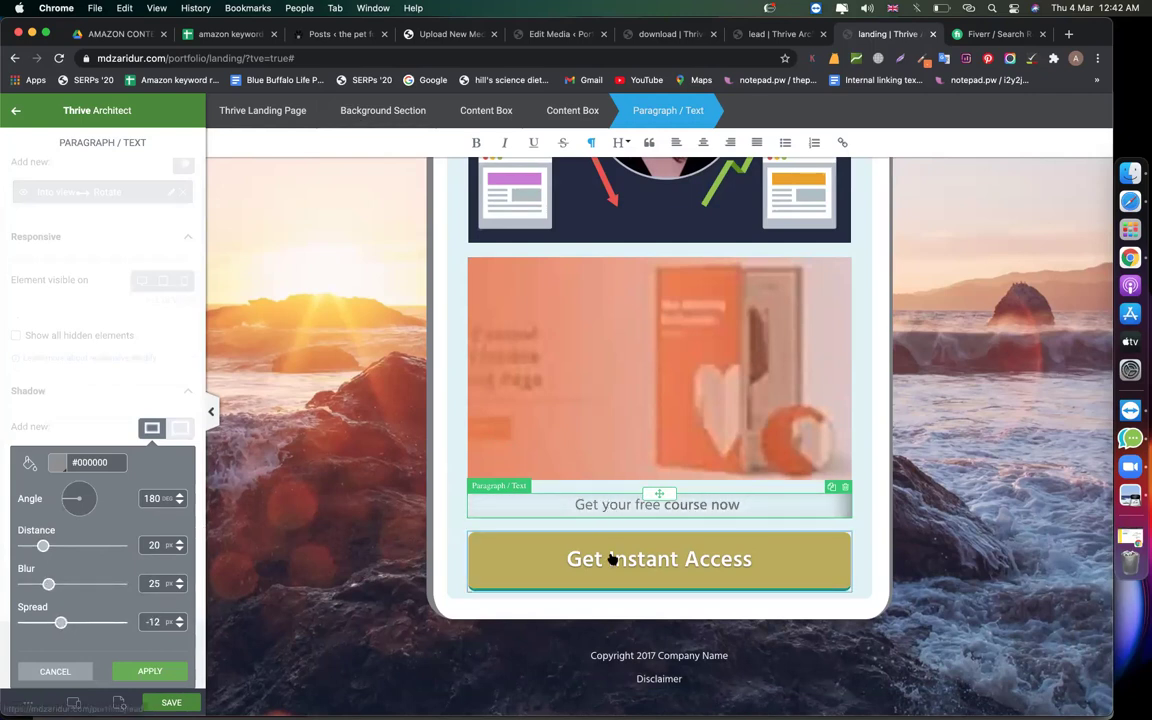
Step: Replace the "Get Instant Access" text's drop shadow with one of 6 px distance and 0 px blur
{"action": "left_click", "coordinate": [613, 559]}
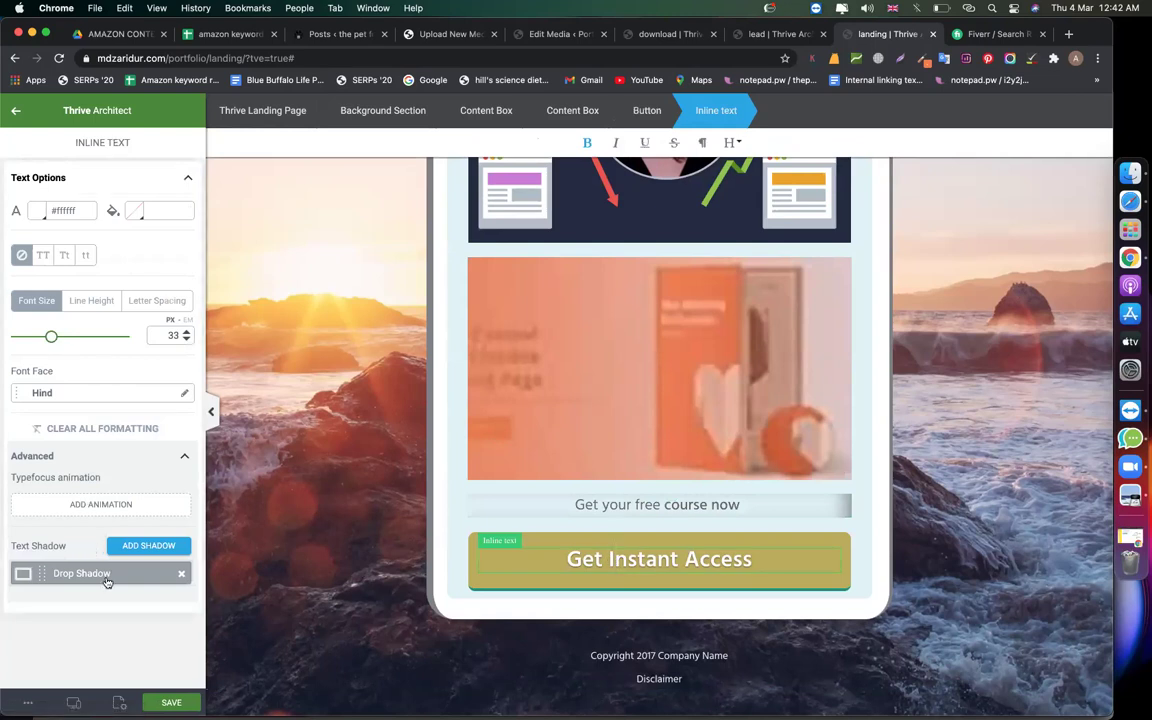
{"action": "left_click", "coordinate": [181, 573]}
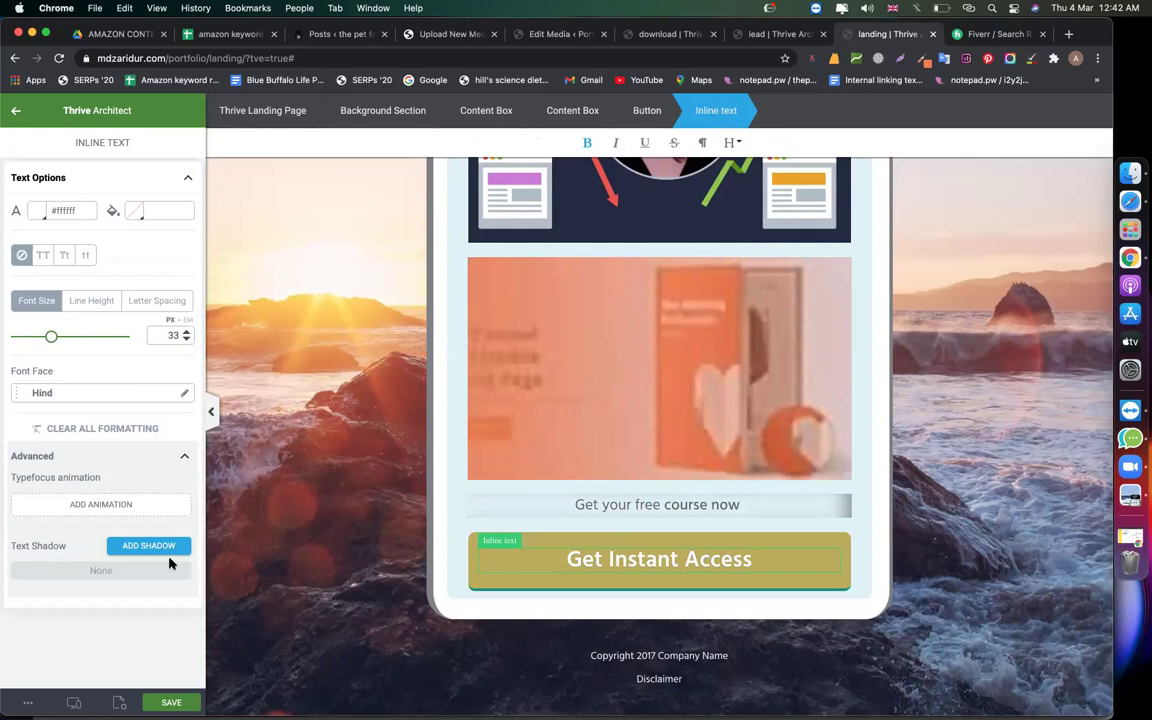
{"action": "left_click", "coordinate": [156, 549]}
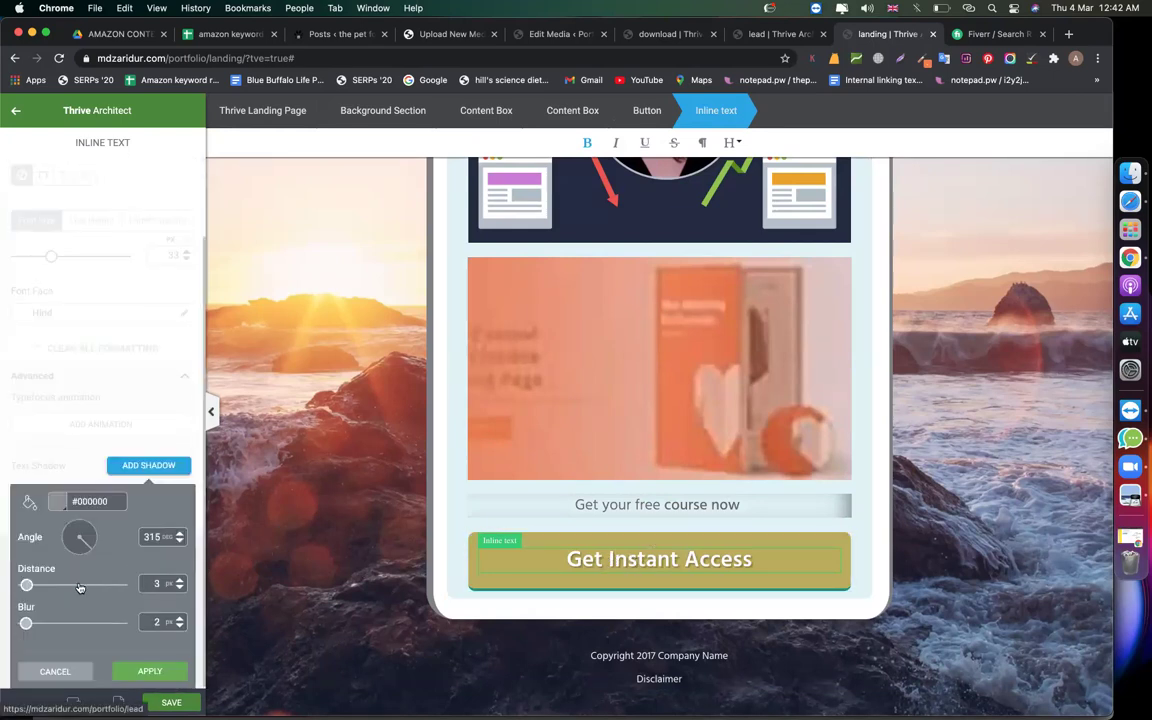
{"action": "left_click_drag", "start_coordinate": [27, 586], "coordinate": [19, 628]}
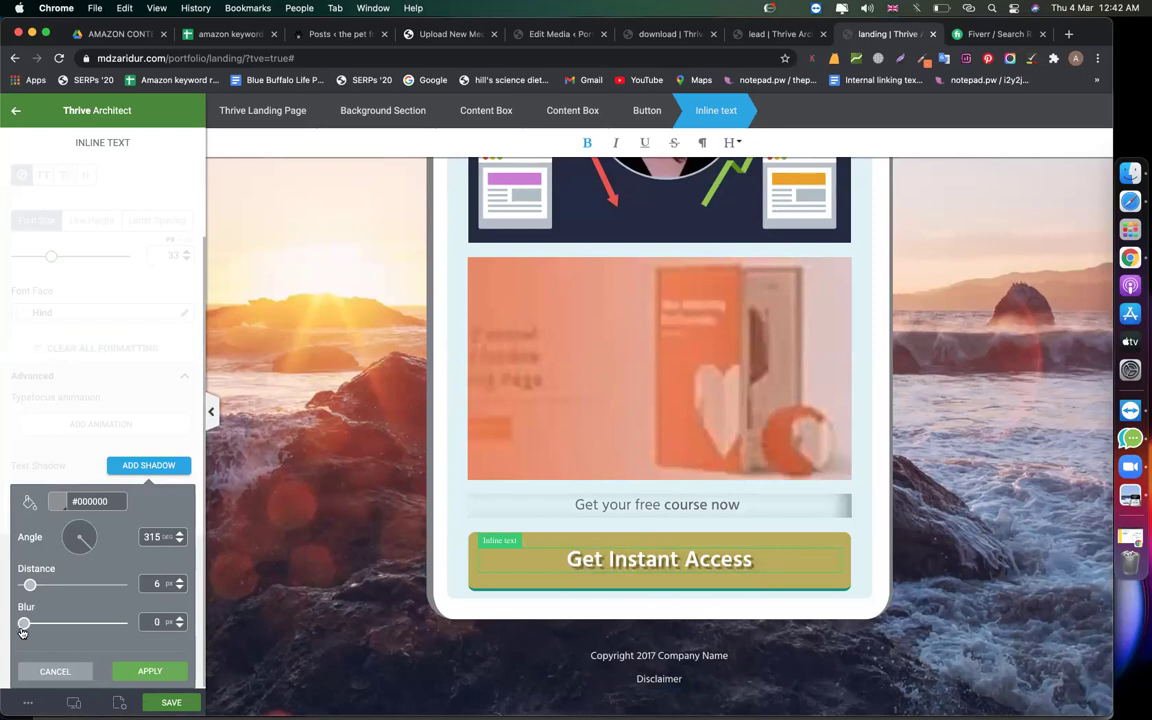
{"action": "left_click", "coordinate": [150, 671]}
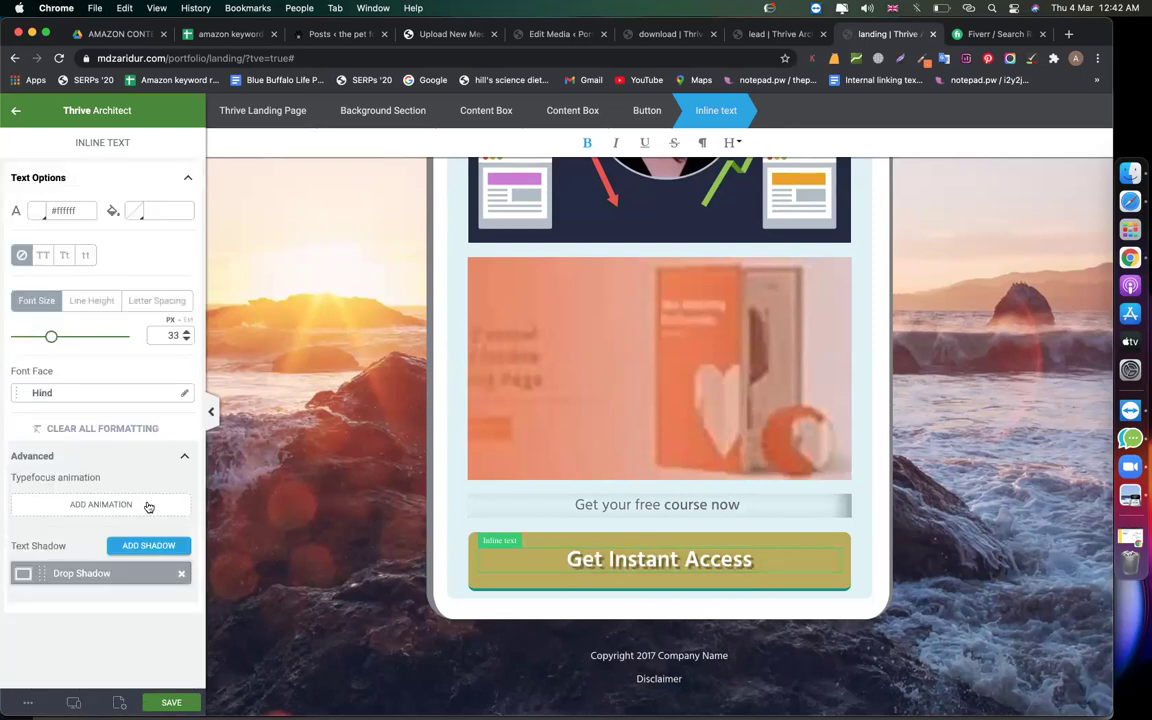
Step: Insert a countdown element above the "Get your free course now" paragraph and delete the image below the video
{"action": "left_click", "coordinate": [16, 115]}
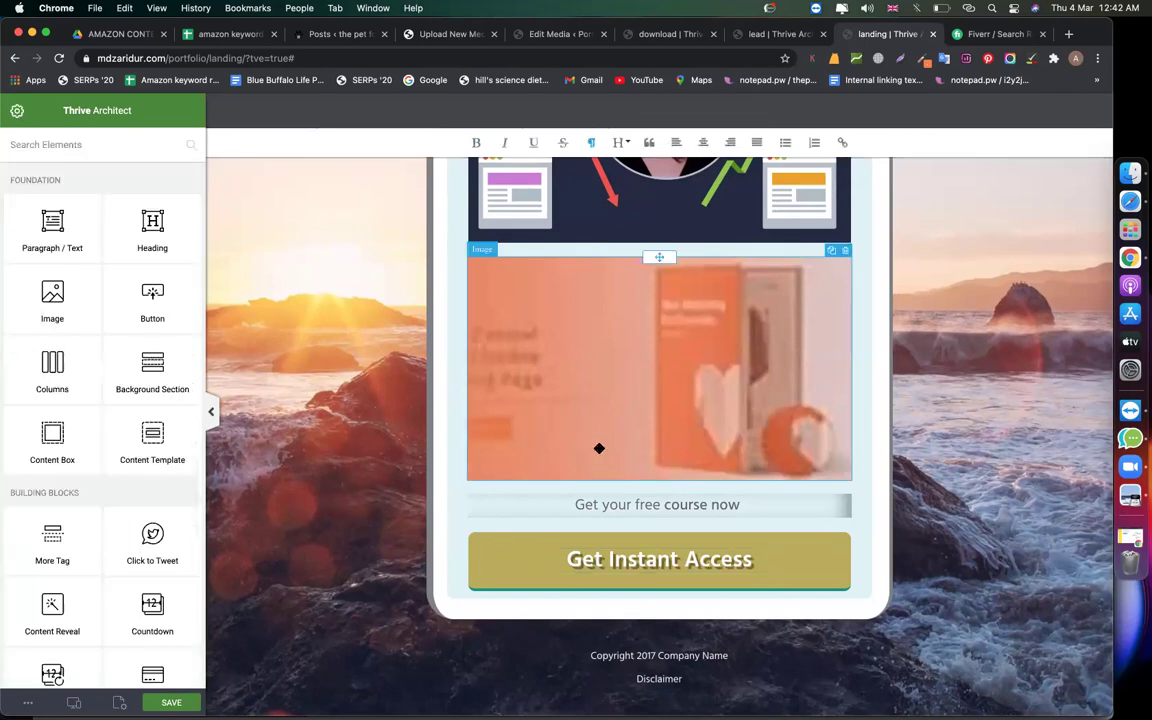
{"action": "scroll", "coordinate": [140, 598], "scroll_direction": "down", "scroll_amount": 5}
{"action": "left_click_drag", "start_coordinate": [138, 311], "coordinate": [537, 486]}
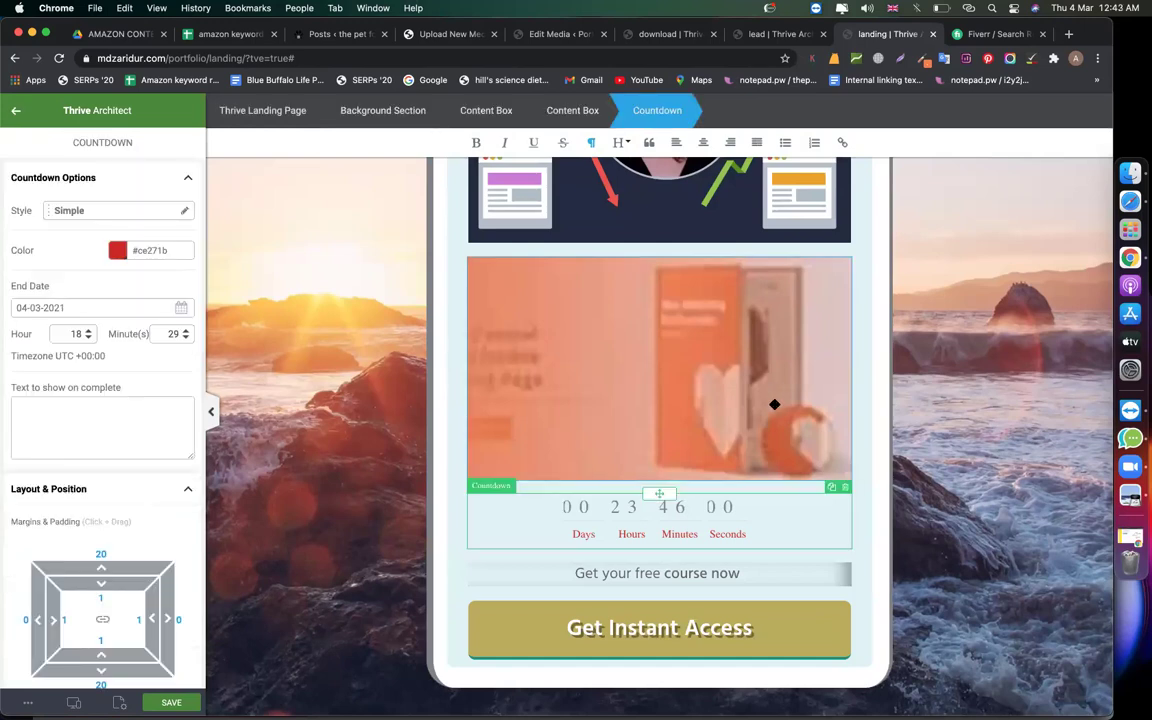
{"action": "left_click", "coordinate": [774, 404]}
{"action": "left_click", "coordinate": [845, 254]}
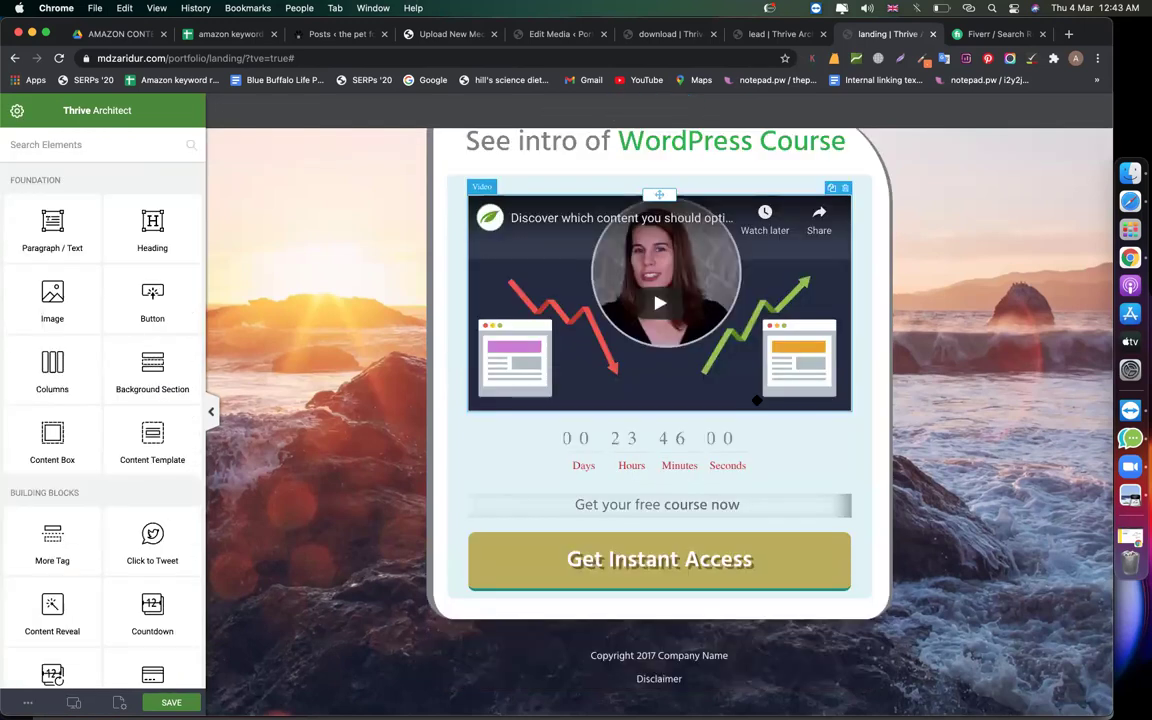
Step: Change the countdown's style to Squared
{"action": "left_click", "coordinate": [623, 438]}
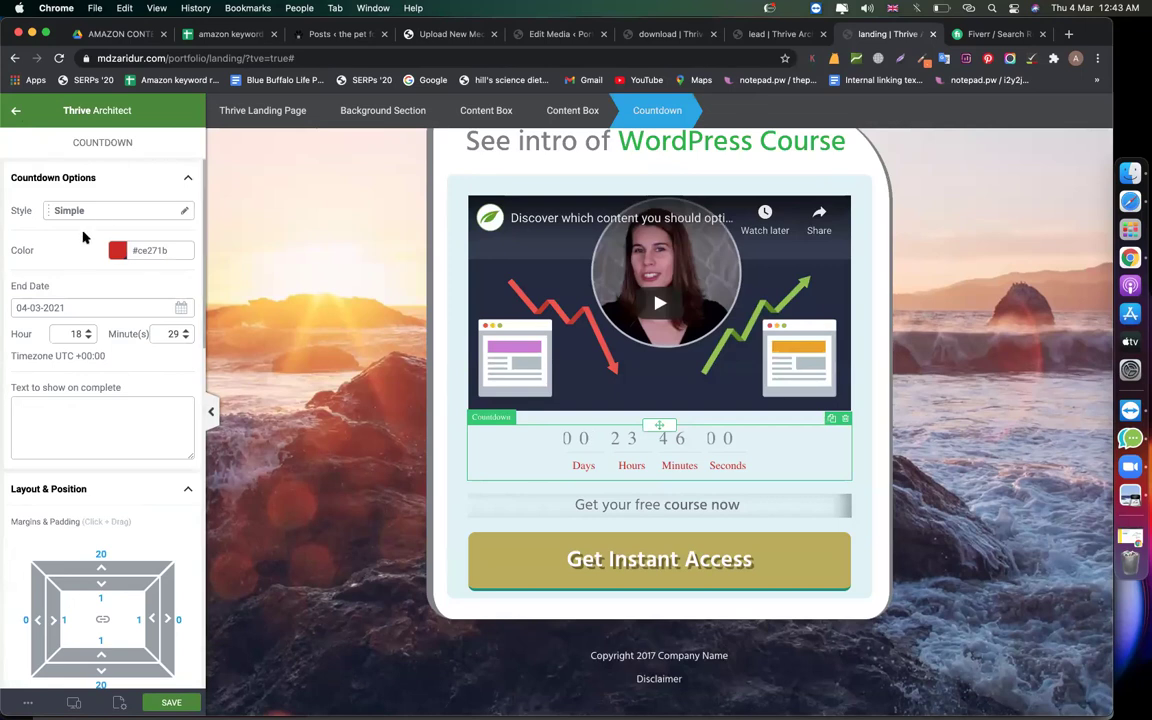
{"action": "left_click", "coordinate": [104, 213]}
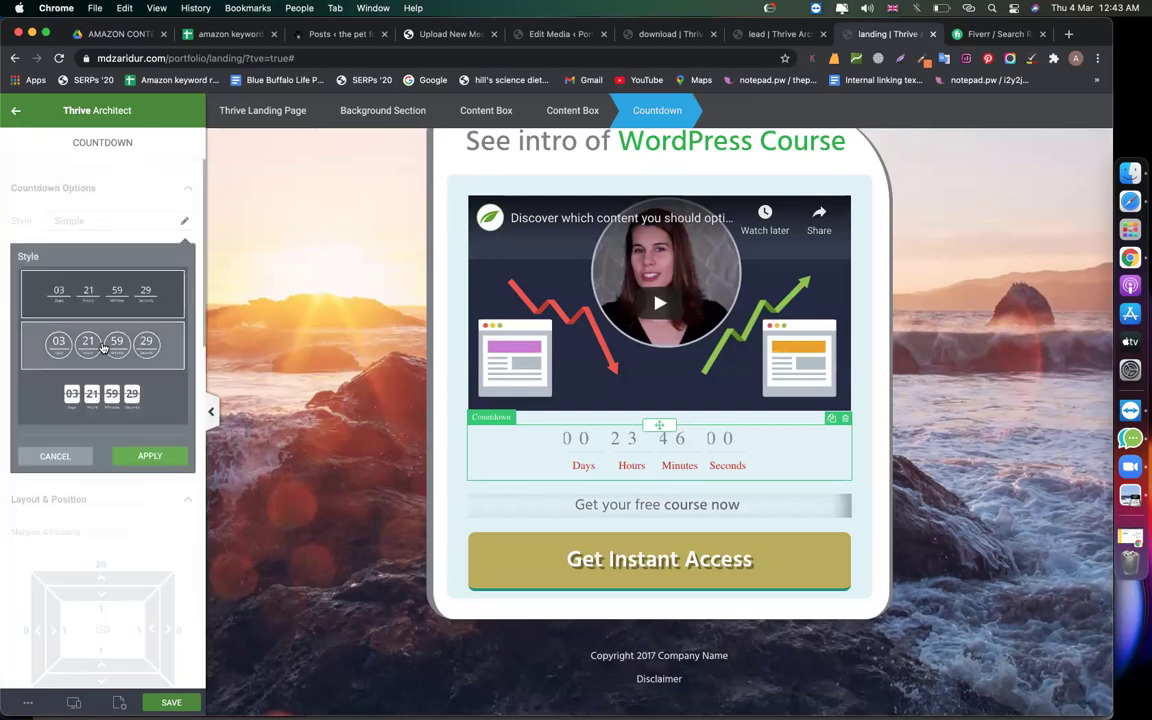
{"action": "left_click", "coordinate": [103, 345]}
{"action": "left_click", "coordinate": [100, 394]}
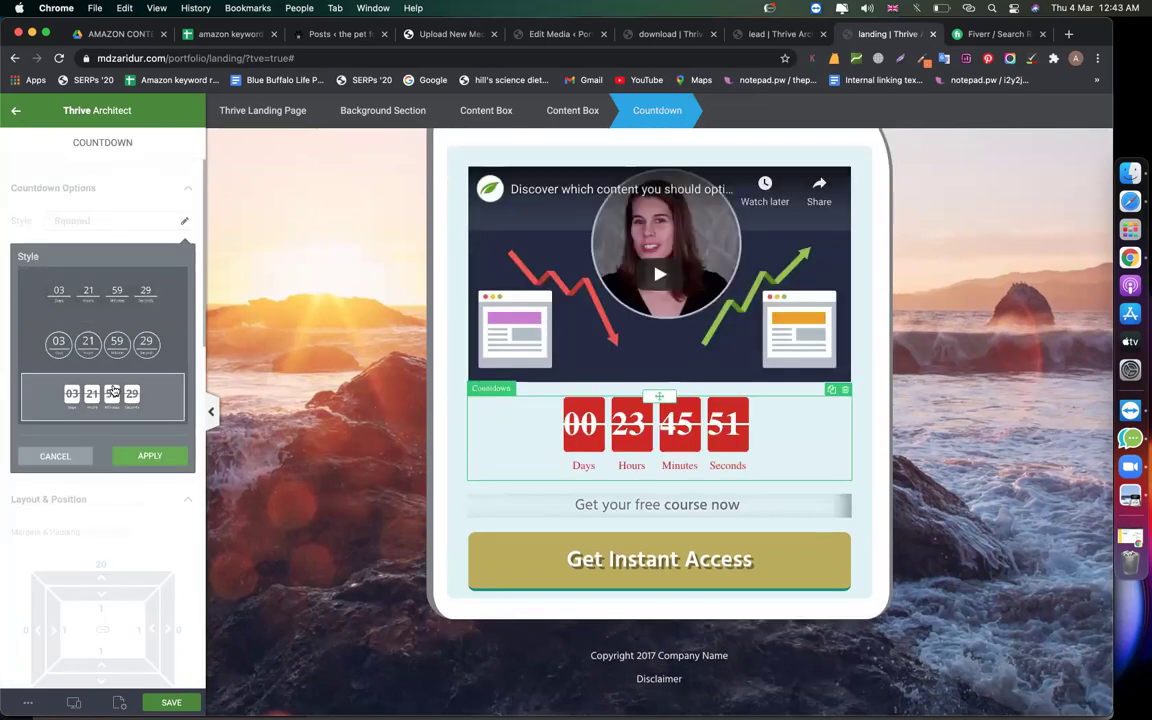
{"action": "left_click", "coordinate": [150, 456]}
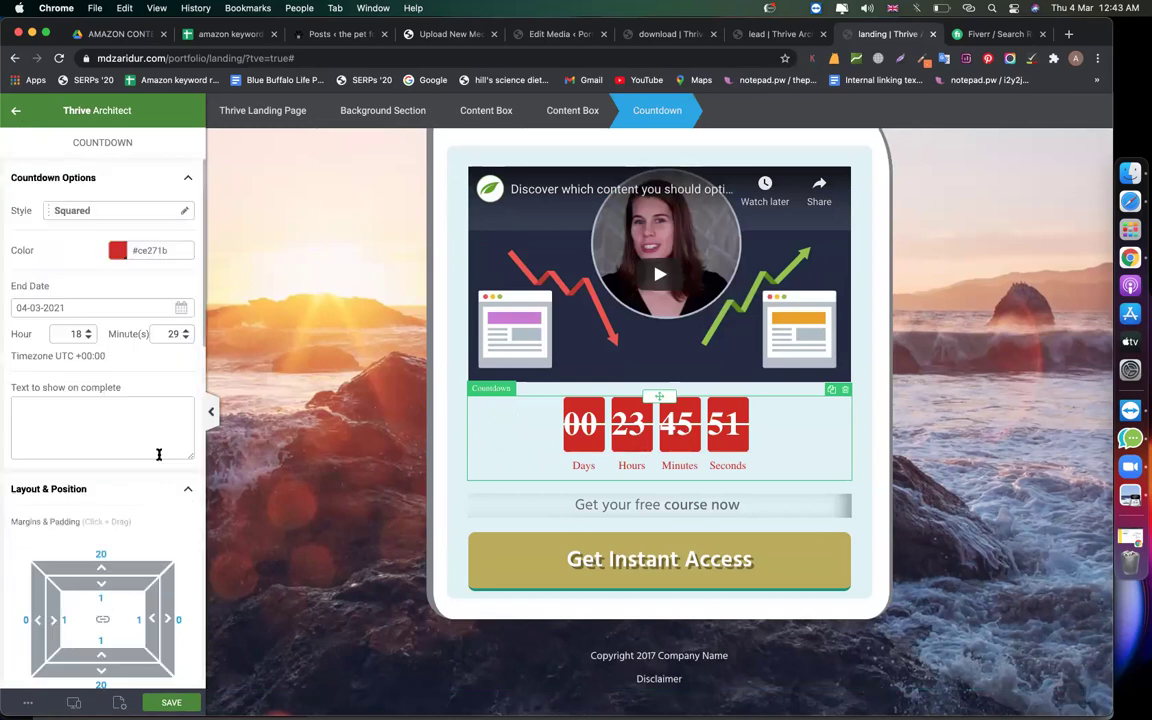
Step: Set the countdown's end date to 25-03-2021 and its color to yellow #ceb81b
{"action": "left_click", "coordinate": [94, 308]}
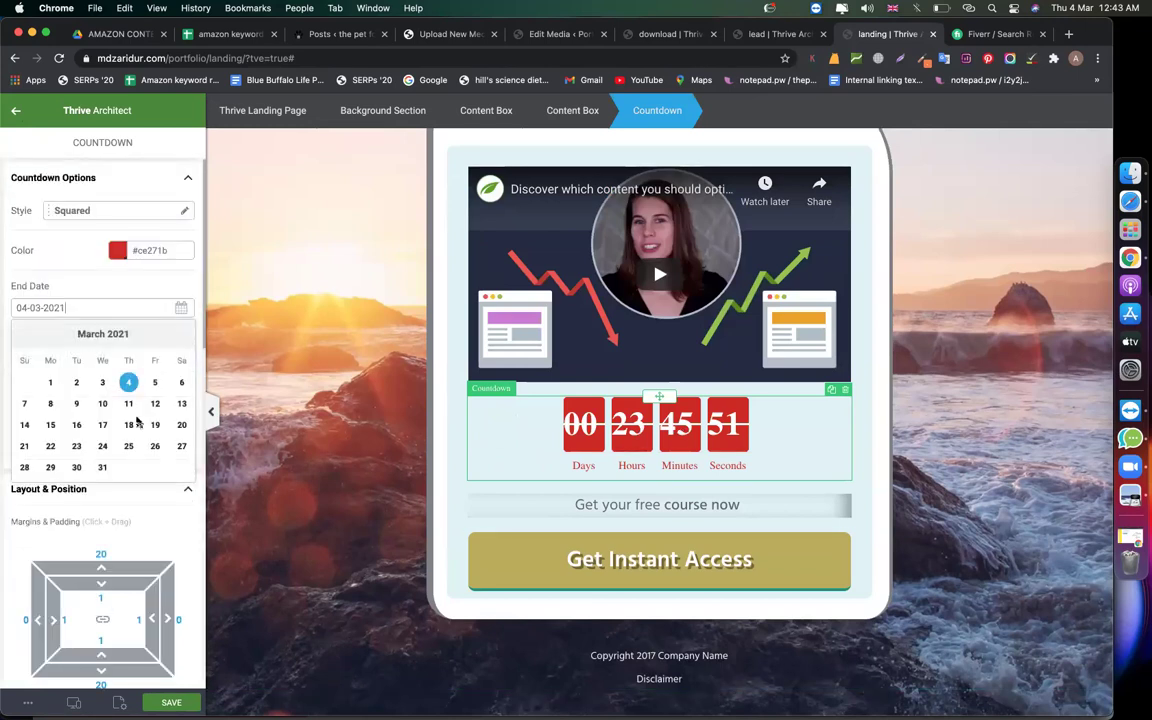
{"action": "left_click", "coordinate": [129, 446]}
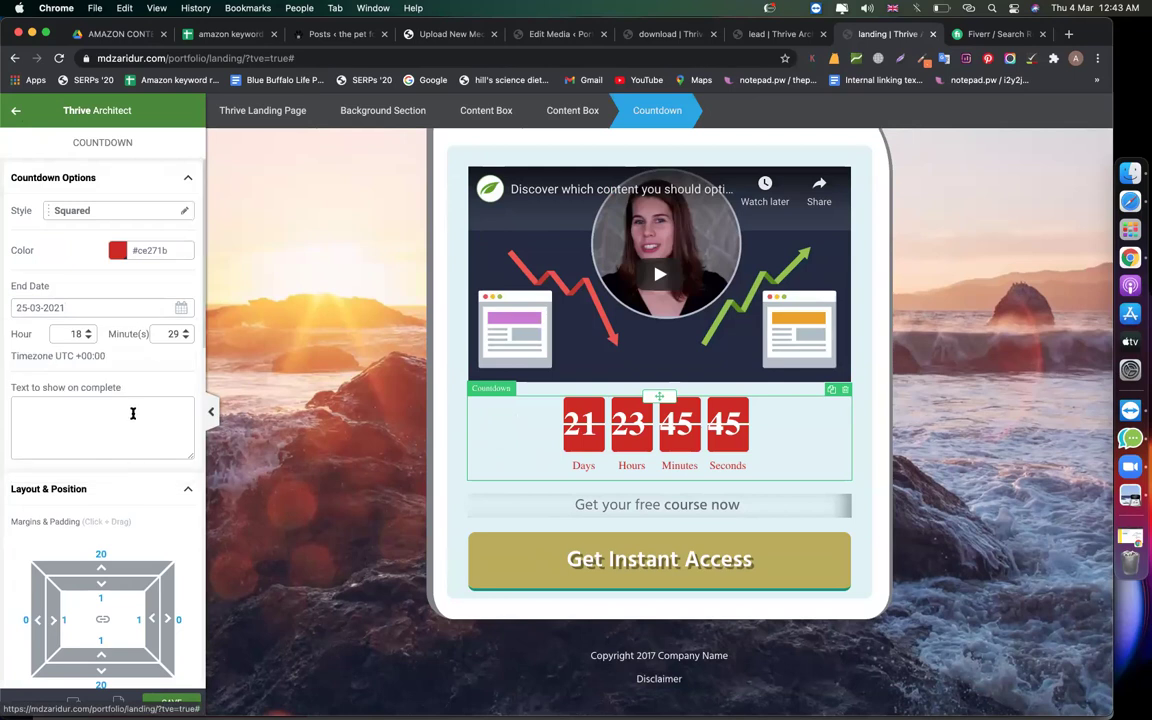
{"action": "left_click", "coordinate": [118, 251]}
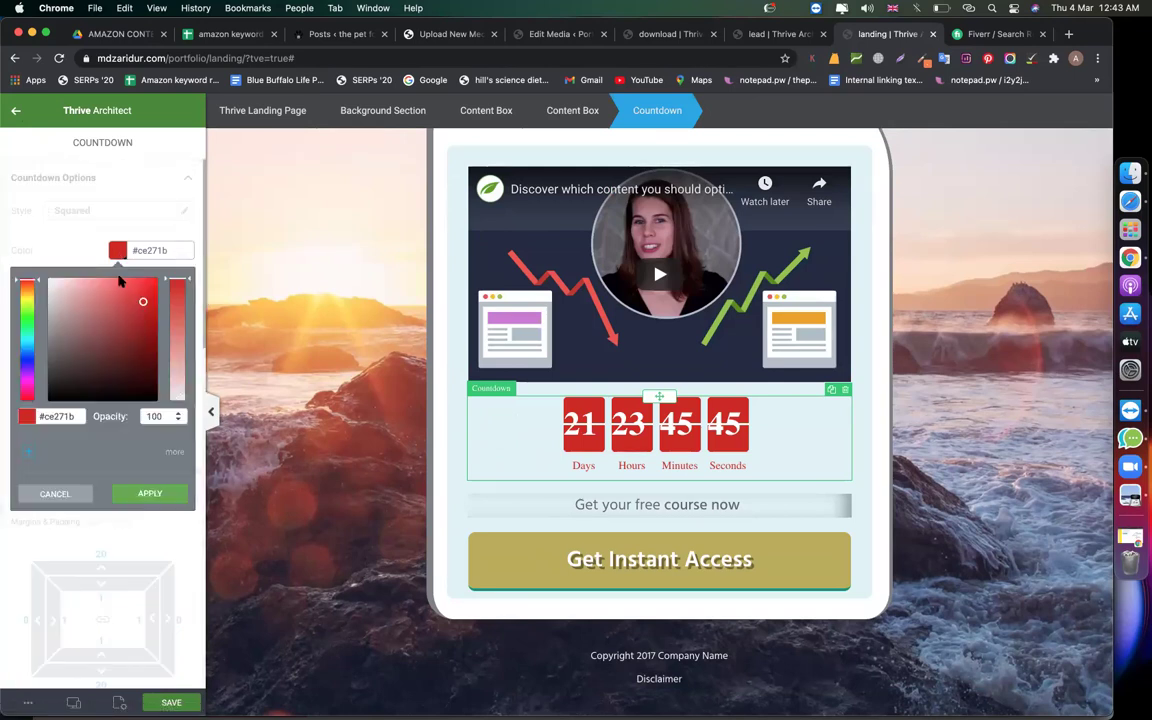
{"action": "left_click_drag", "start_coordinate": [30, 362], "coordinate": [28, 291]}
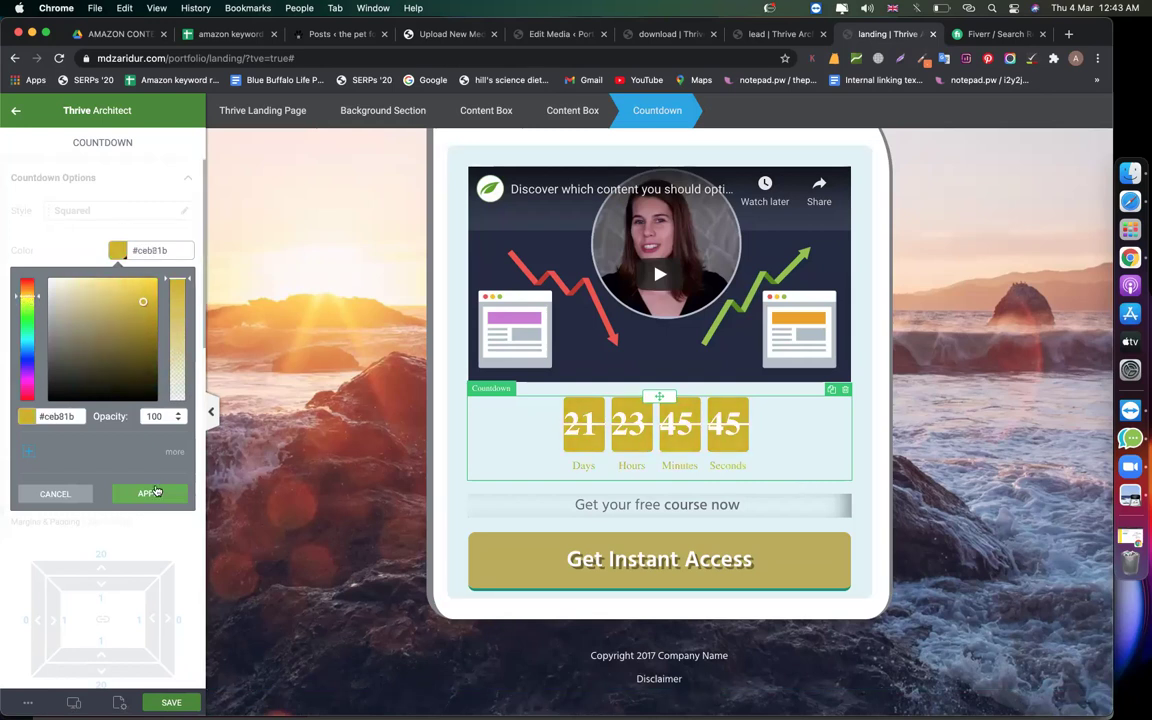
{"action": "left_click", "coordinate": [150, 493]}
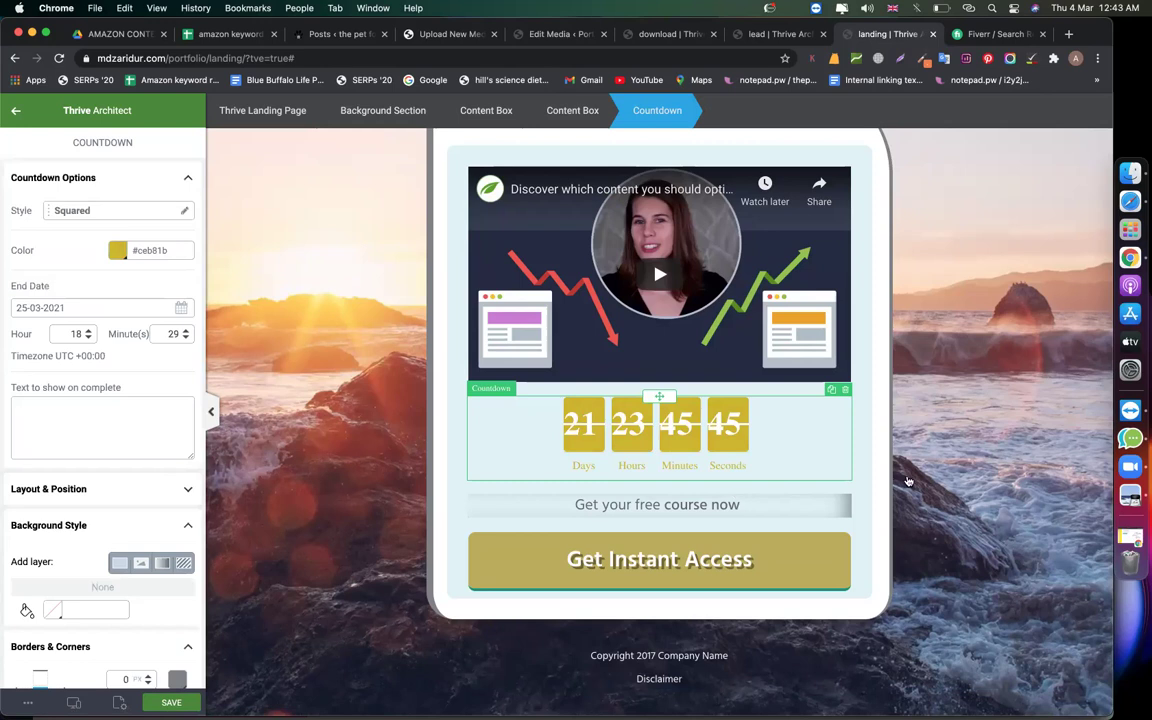
Step: Look through the element library for the other elements that can be added to the landing page
{"action": "left_click", "coordinate": [15, 110]}
{"action": "scroll", "coordinate": [73, 383], "scroll_direction": "down", "scroll_amount": 10}
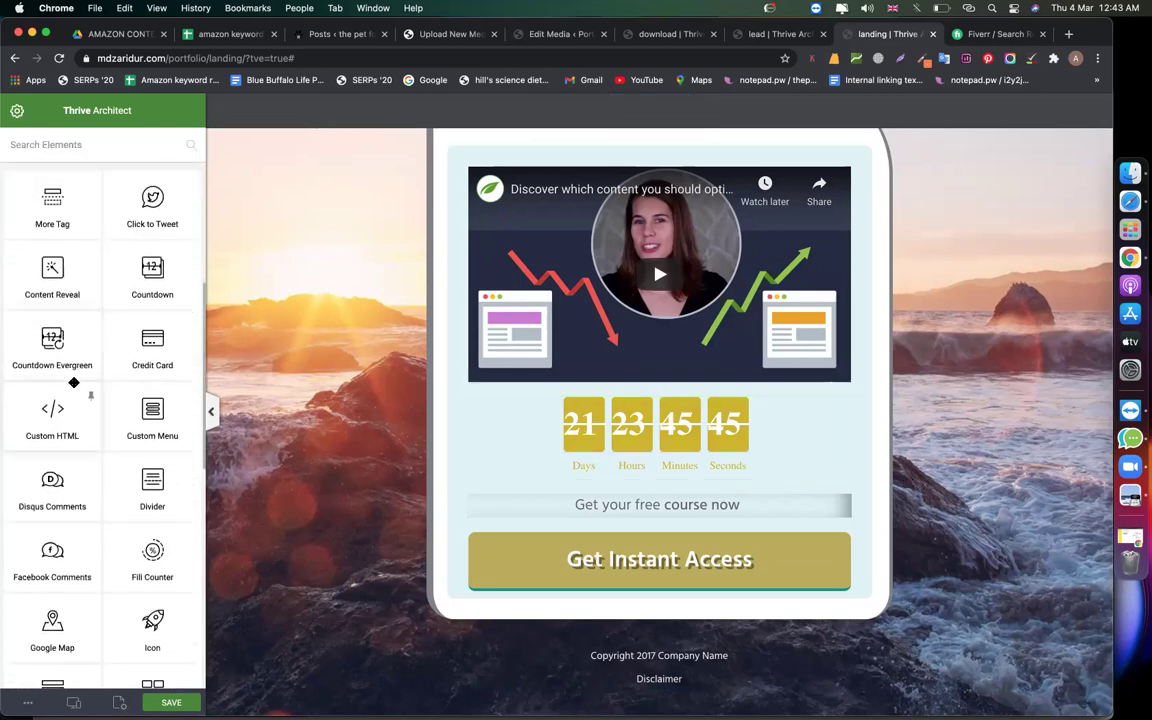
{"action": "scroll", "coordinate": [73, 385], "scroll_direction": "down", "scroll_amount": 2}
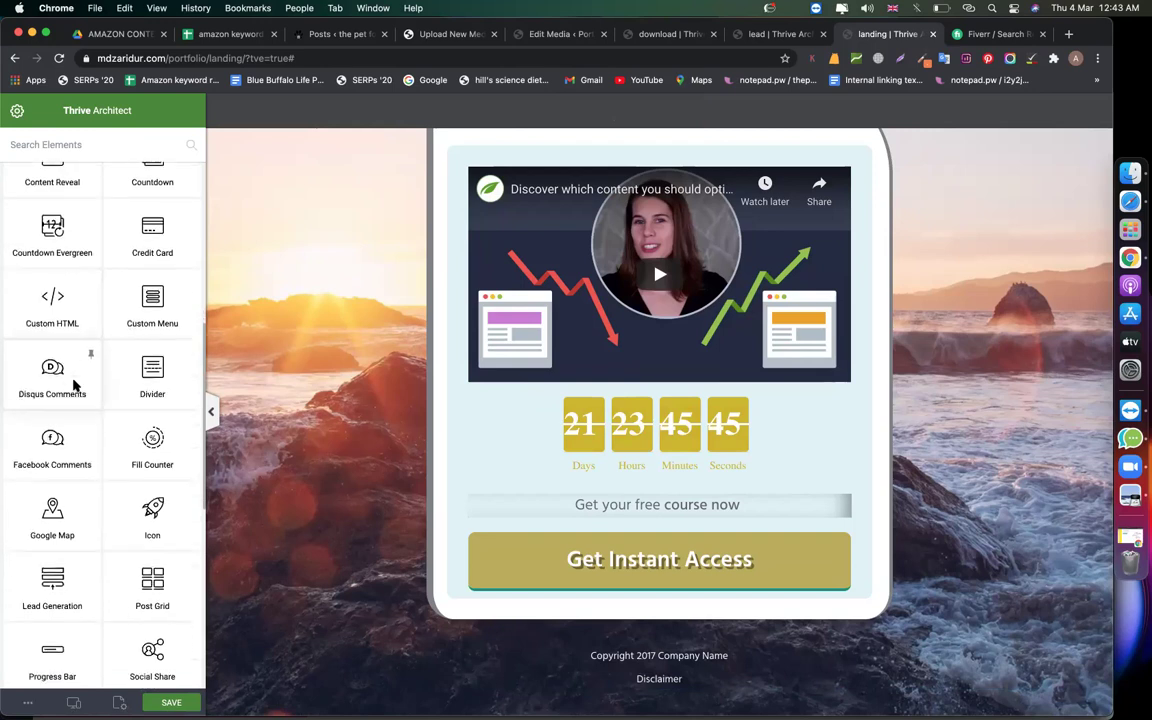
{"action": "scroll", "coordinate": [69, 535], "scroll_direction": "down", "scroll_amount": 4}
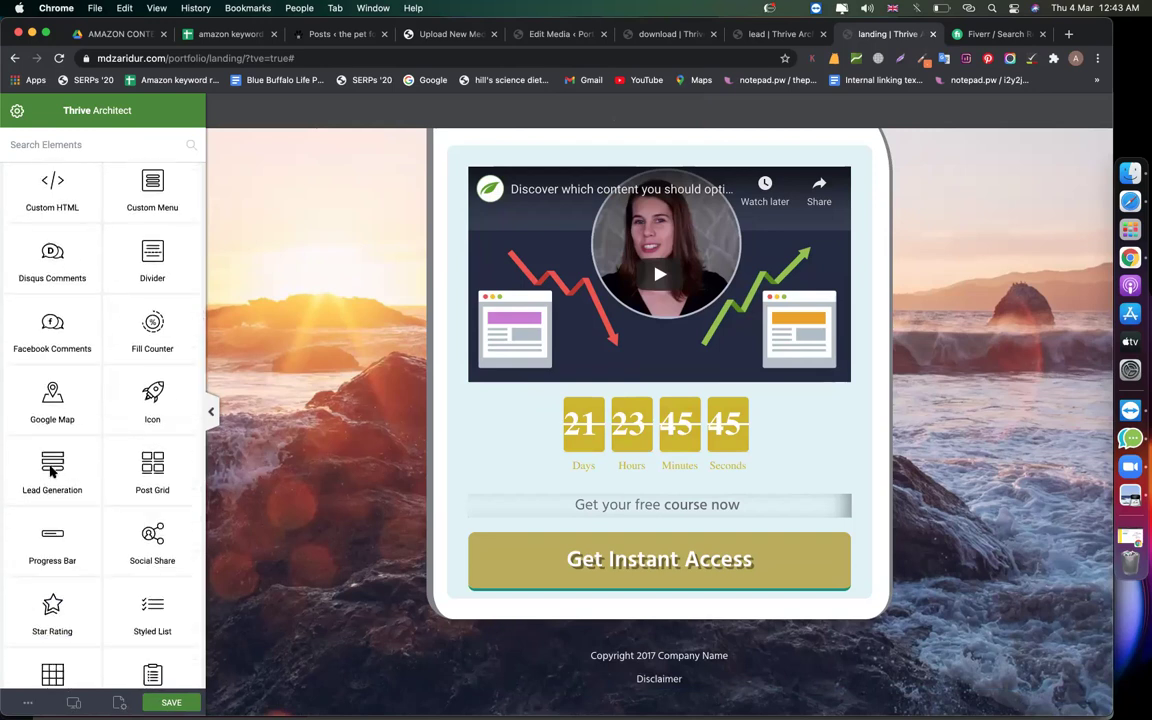
{"action": "scroll", "coordinate": [160, 545], "scroll_direction": "down", "scroll_amount": 4}
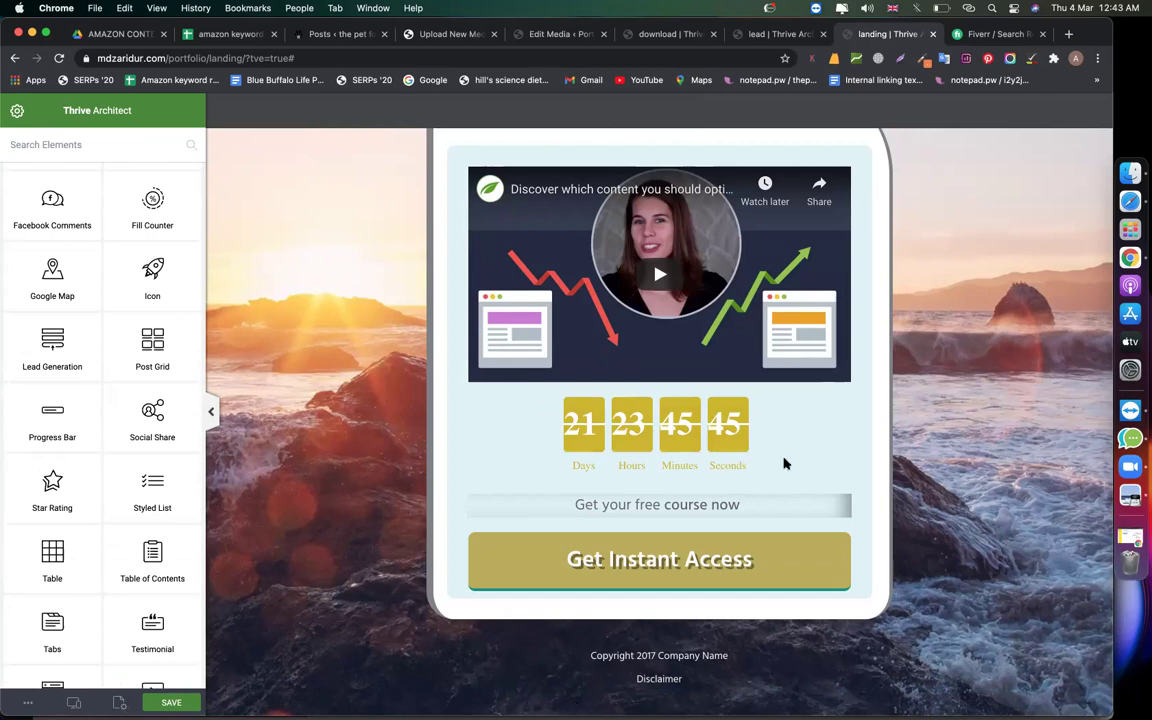
{"action": "scroll", "coordinate": [880, 420], "scroll_direction": "up", "scroll_amount": 2}
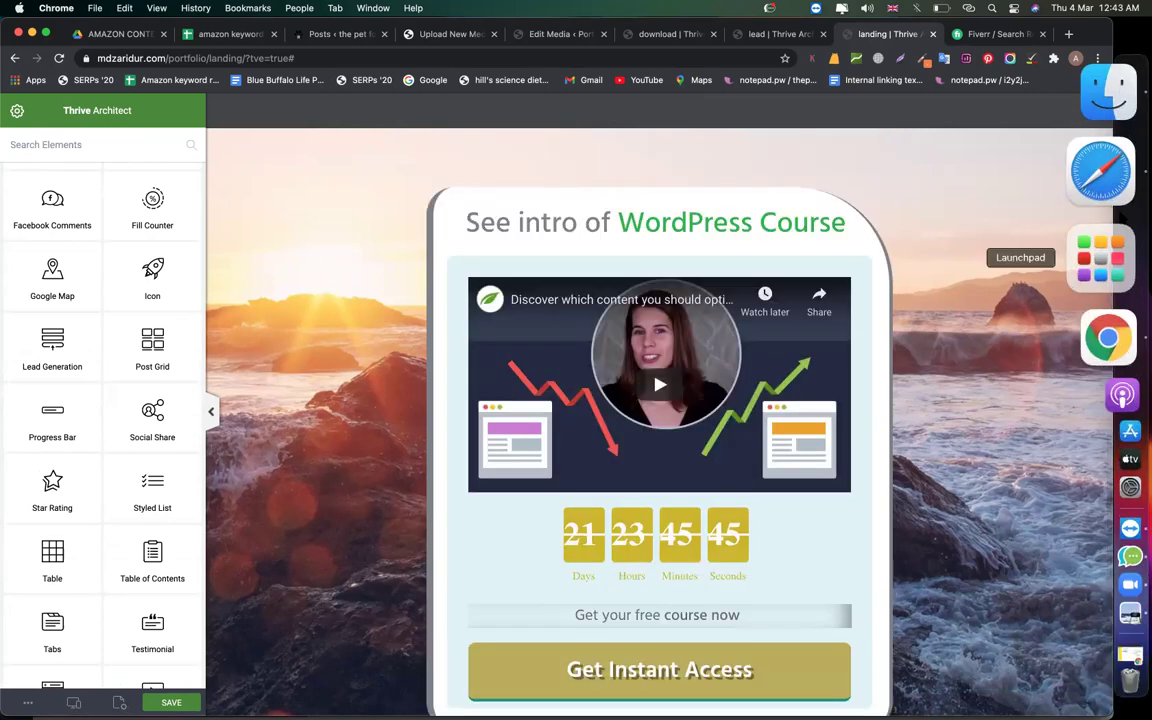
Step: Switch to Safari to view the Google Classroom Classwork page of CMBD-70, and return to Chrome
{"action": "left_click", "coordinate": [1101, 198]}
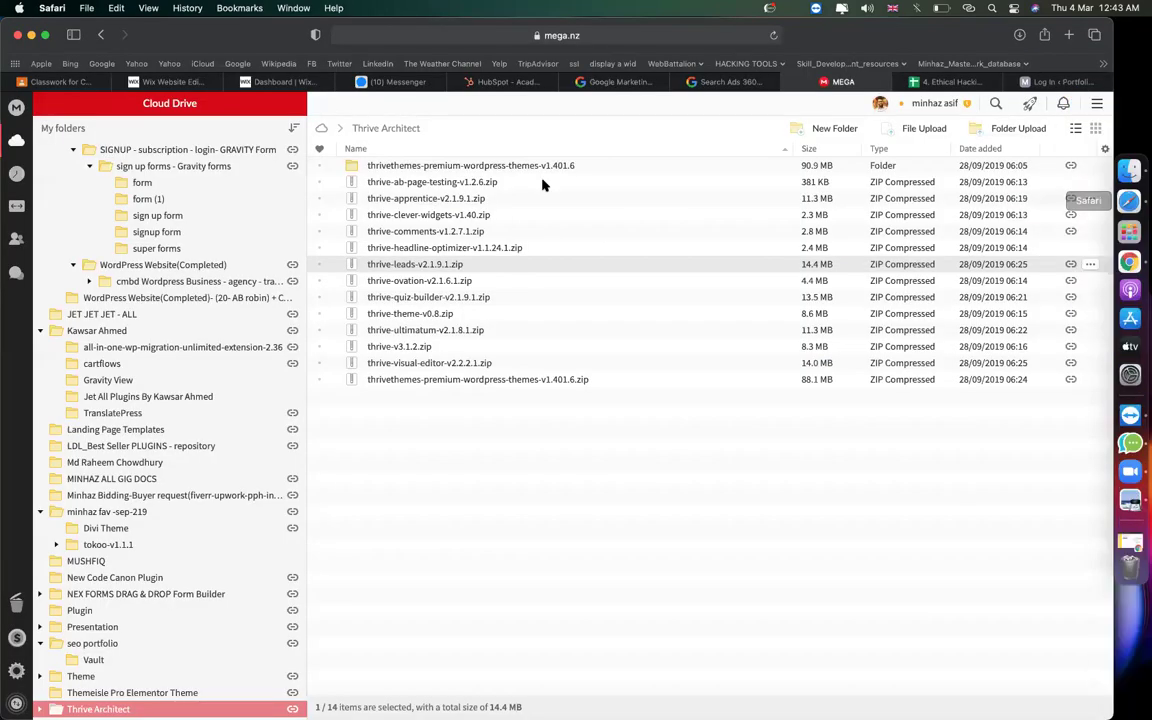
{"action": "left_click", "coordinate": [76, 82]}
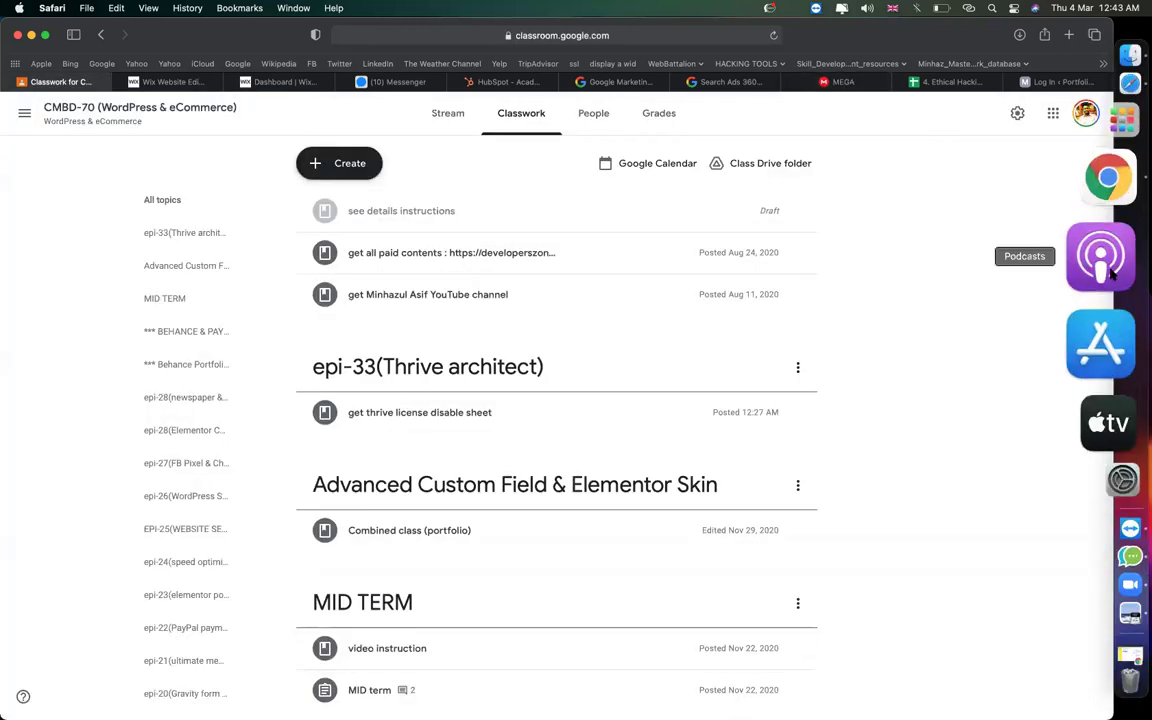
{"action": "left_click", "coordinate": [1105, 262]}
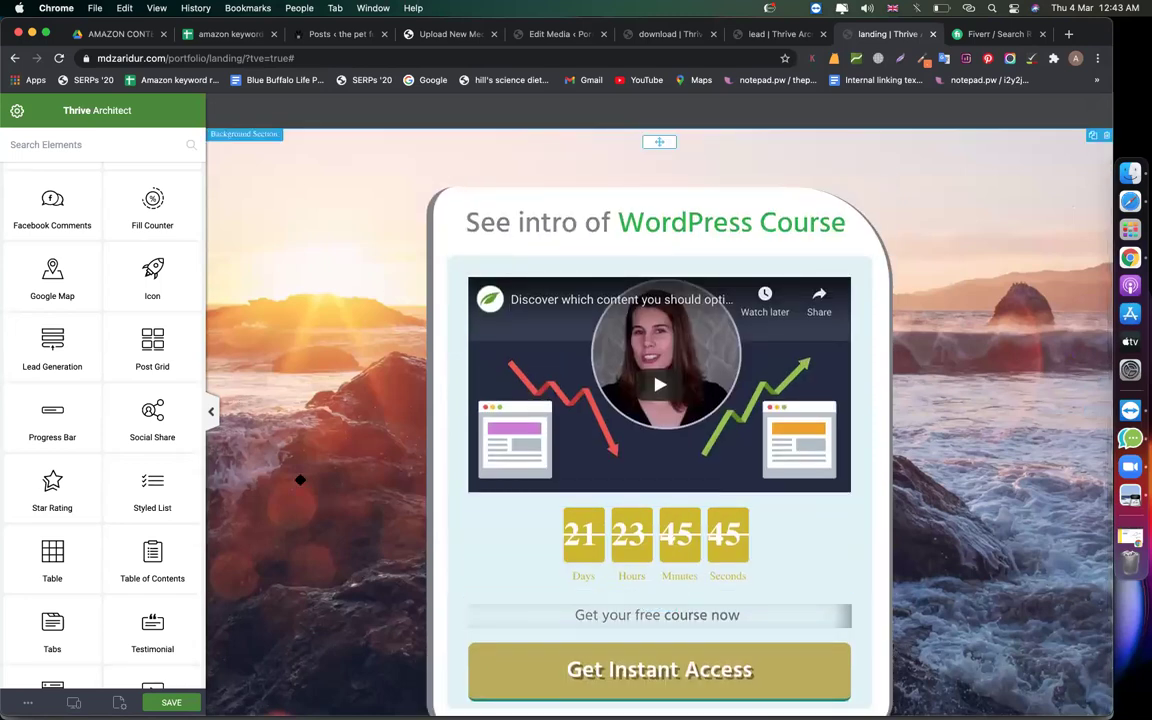
Step: Examine the landing page settings and browse the default landing page template sets without choosing one
{"action": "left_click", "coordinate": [118, 702]}
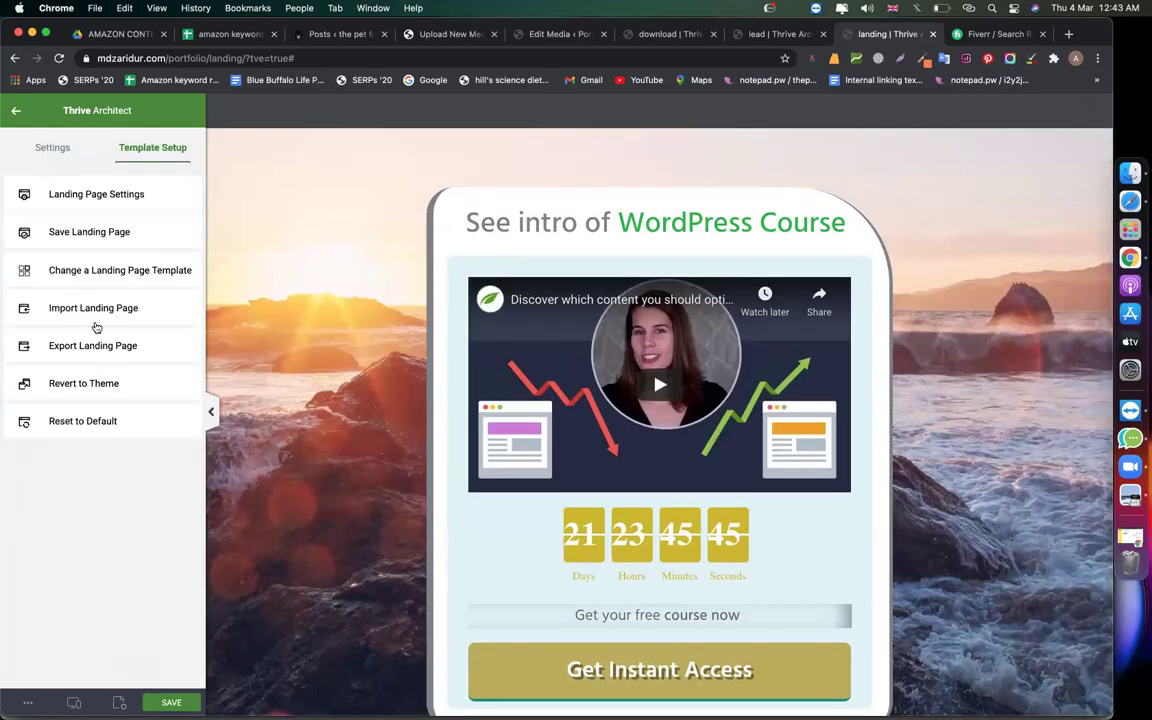
{"action": "left_click", "coordinate": [131, 194]}
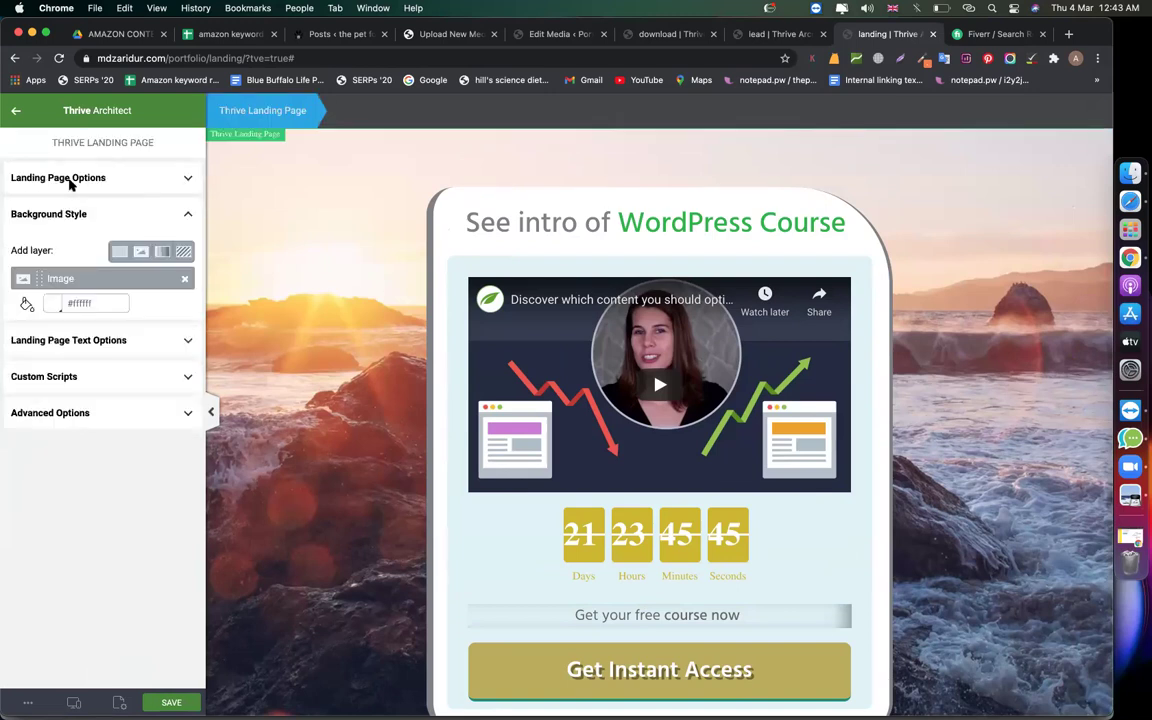
{"action": "left_click", "coordinate": [15, 116]}
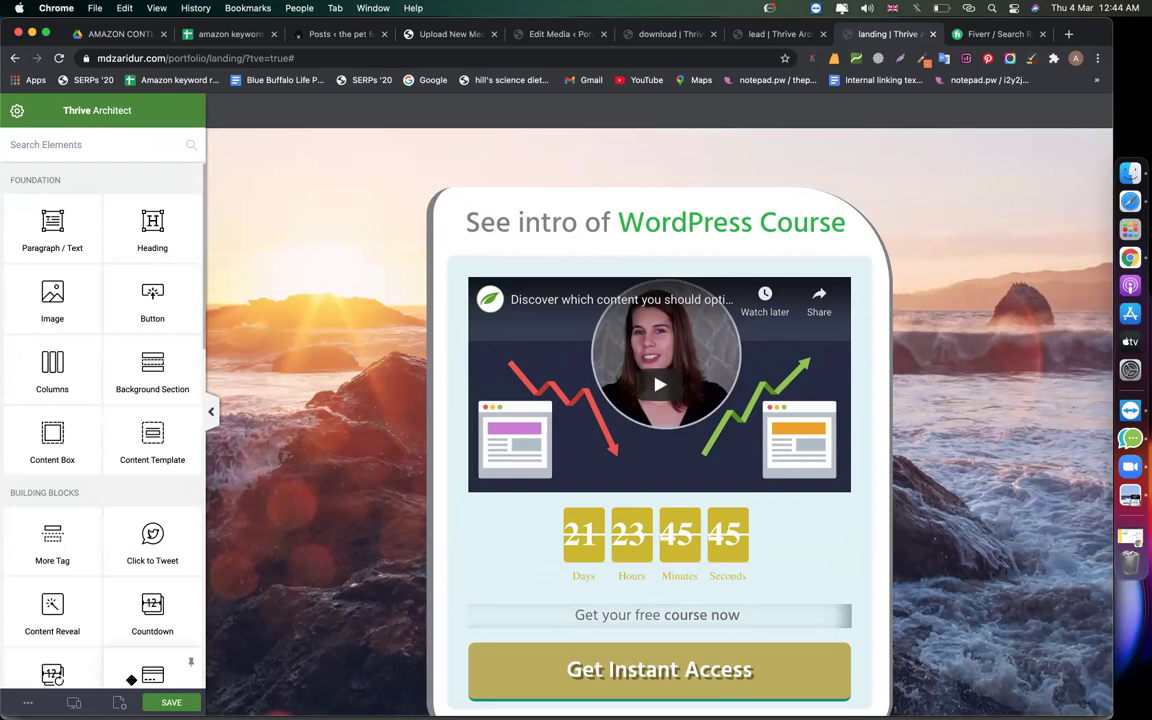
{"action": "left_click", "coordinate": [119, 703]}
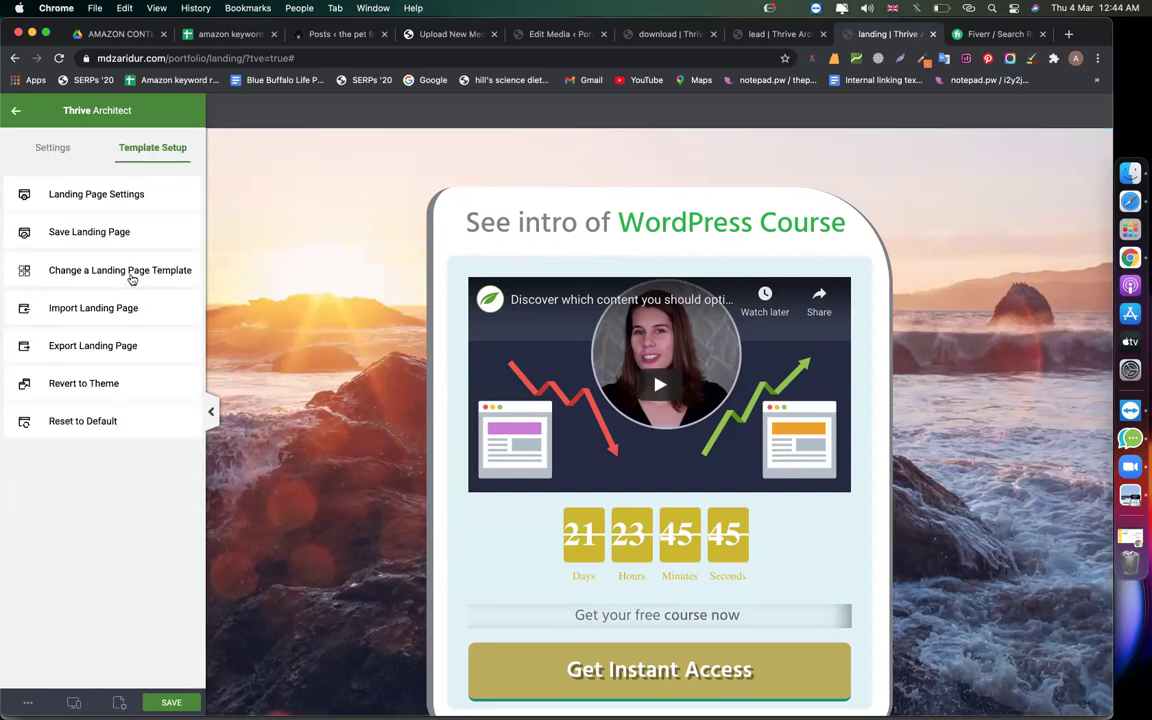
{"action": "left_click", "coordinate": [130, 278]}
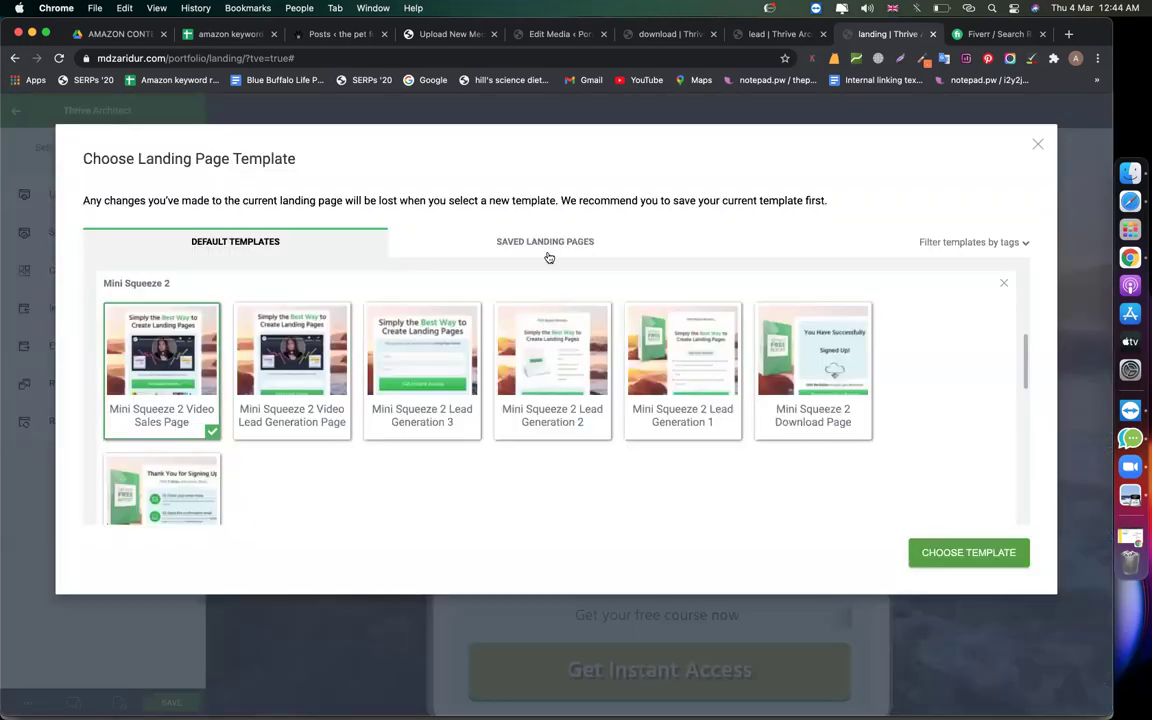
{"action": "scroll", "coordinate": [459, 443], "scroll_direction": "down", "scroll_amount": 3}
{"action": "scroll", "coordinate": [459, 443], "scroll_direction": "down", "scroll_amount": 10}
{"action": "scroll", "coordinate": [459, 443], "scroll_direction": "up", "scroll_amount": 9}
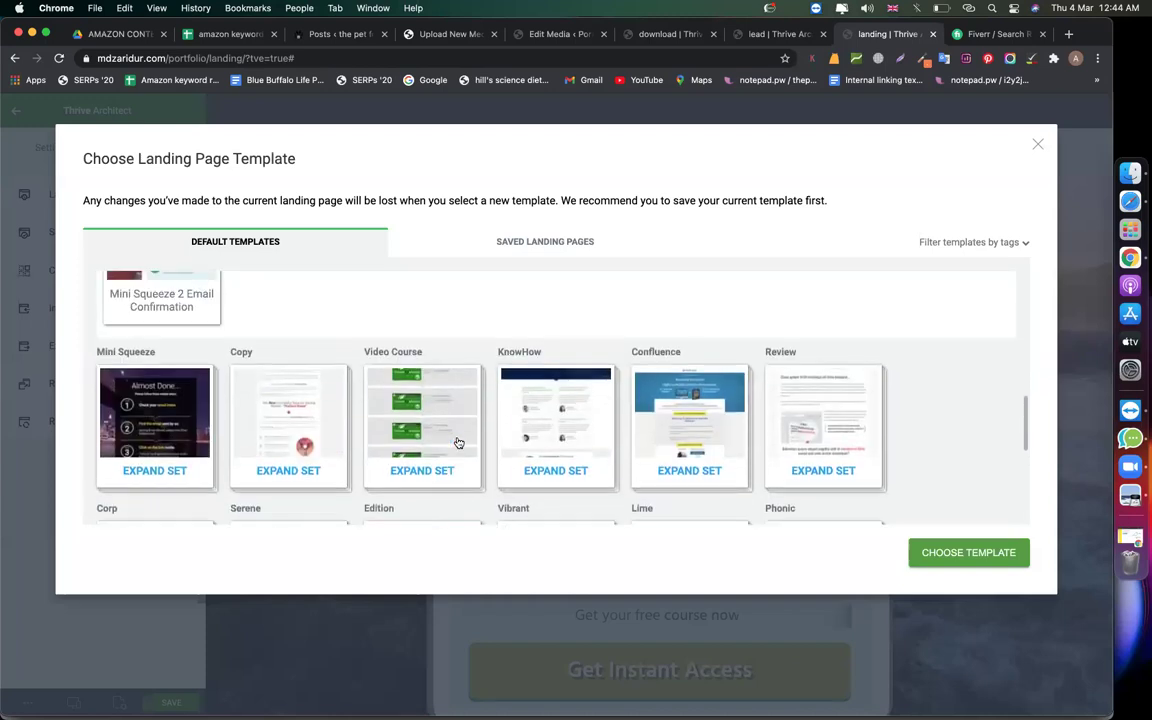
{"action": "scroll", "coordinate": [459, 443], "scroll_direction": "up", "scroll_amount": 2}
{"action": "scroll", "coordinate": [459, 443], "scroll_direction": "down", "scroll_amount": 8}
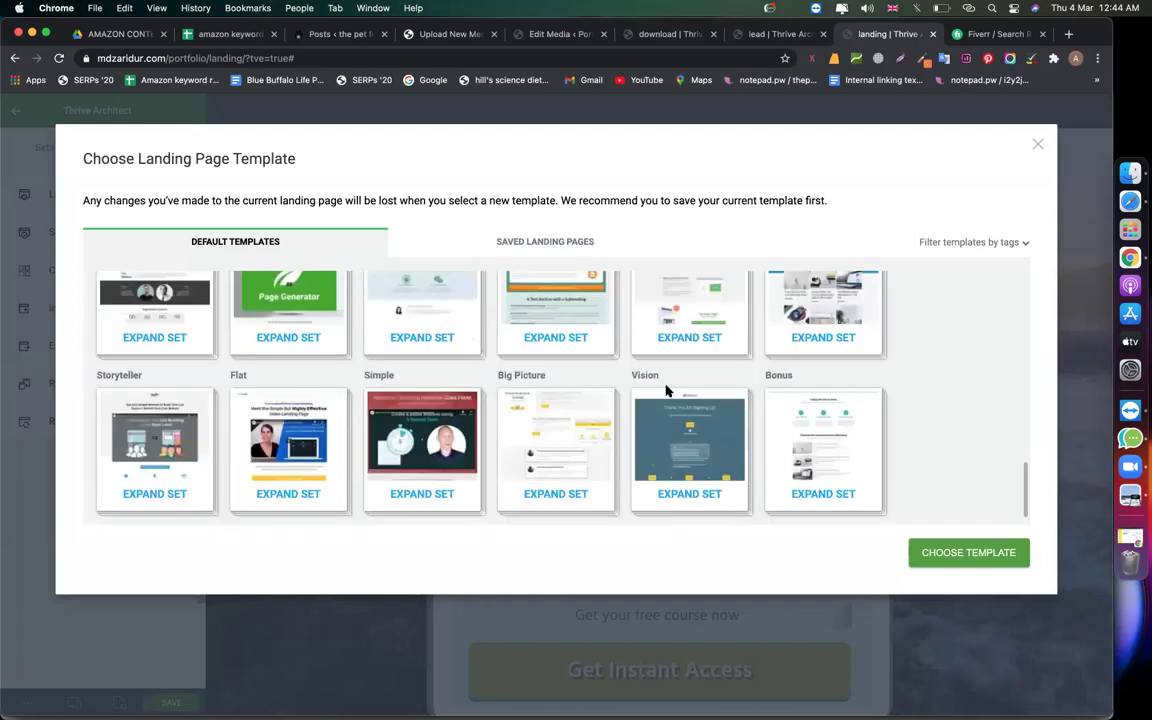
{"action": "left_click", "coordinate": [1035, 148]}
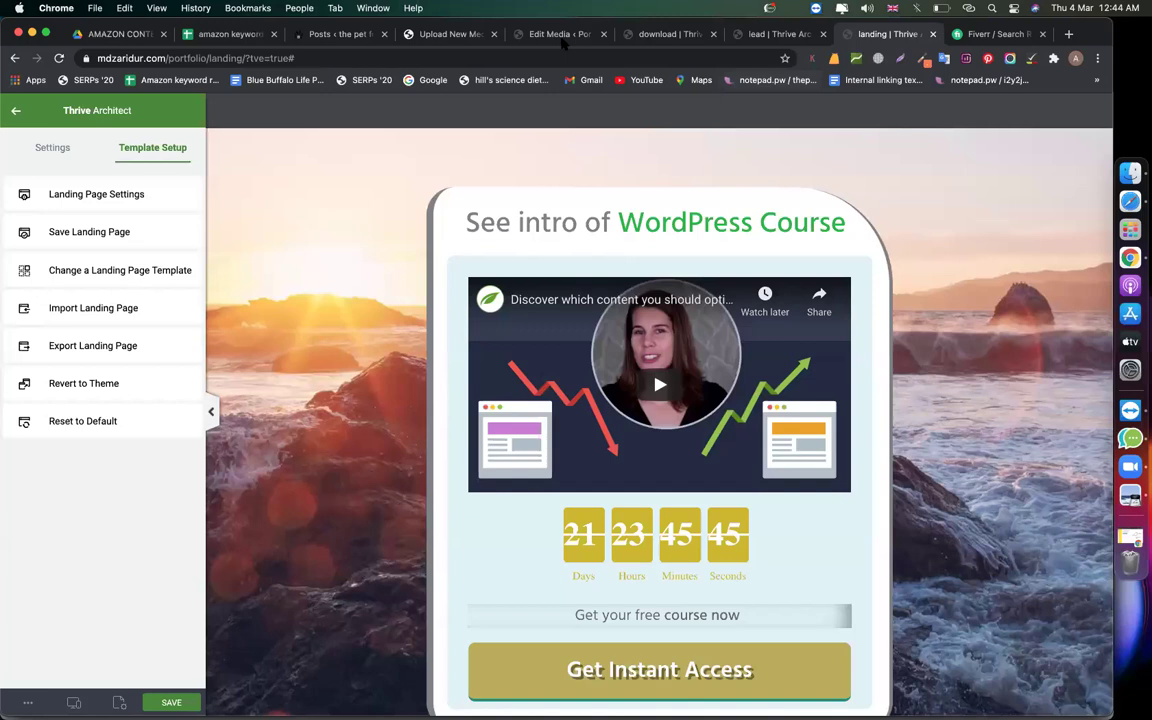
Step: Review the uploaded PDF's media page and the funnel's download, lead and landing pages
{"action": "left_click", "coordinate": [560, 33]}
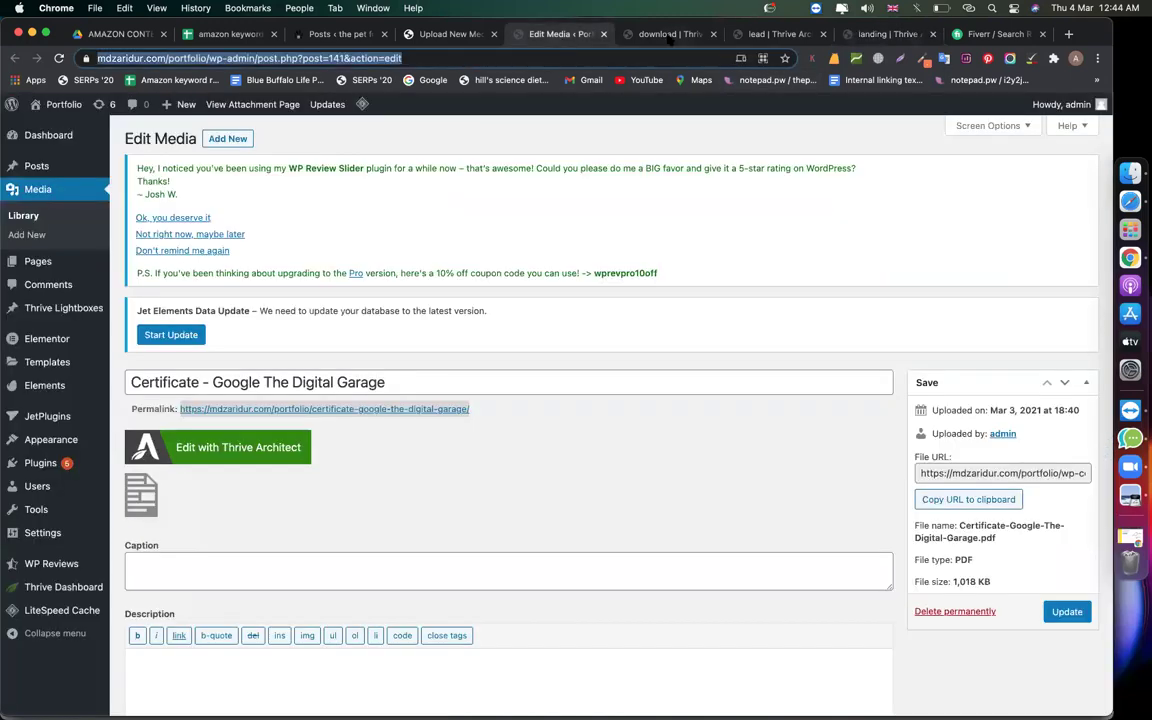
{"action": "left_click", "coordinate": [671, 36]}
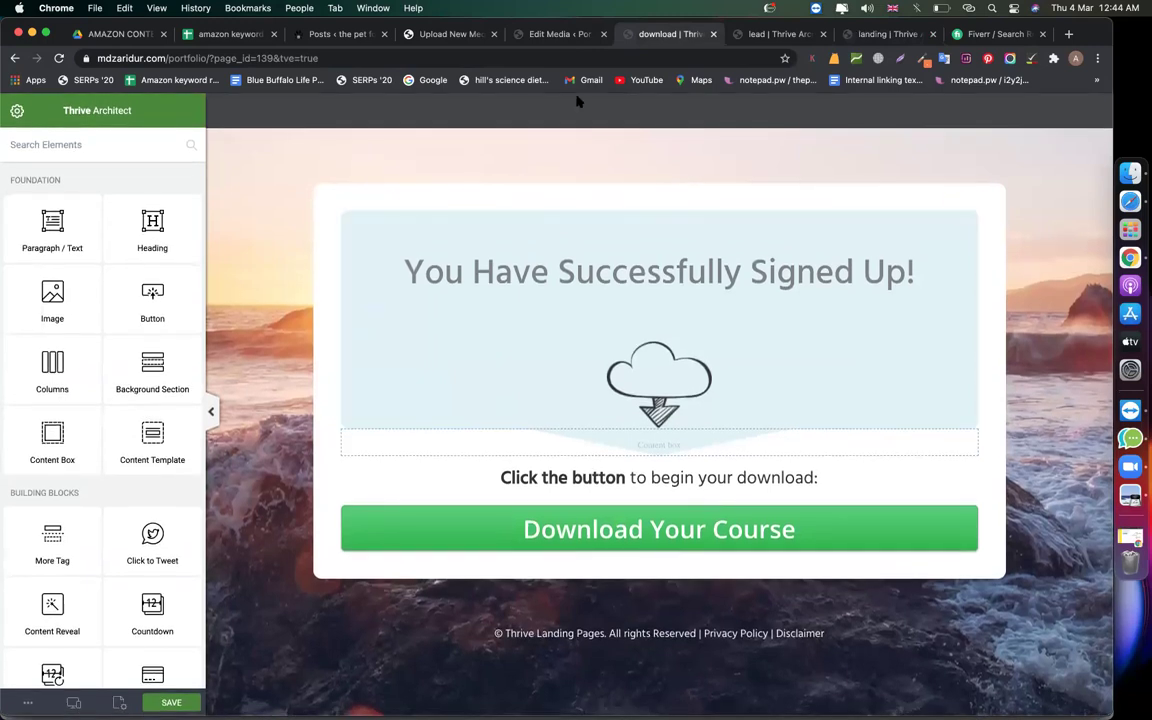
{"action": "left_click", "coordinate": [776, 36]}
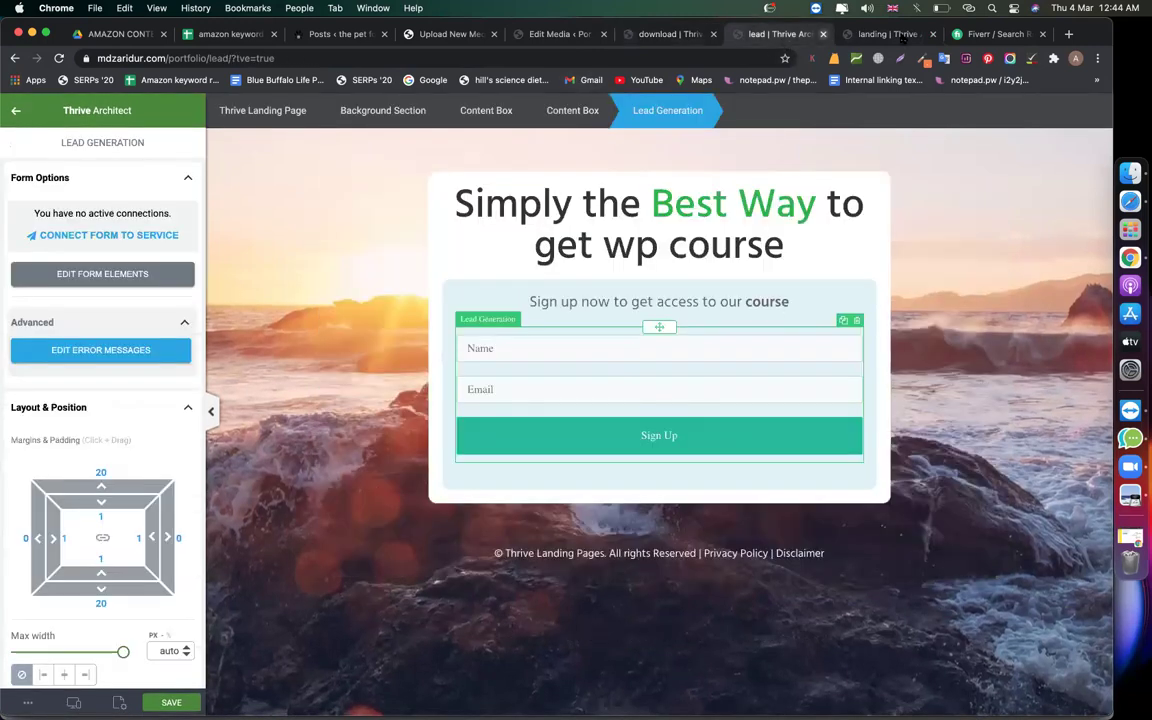
{"action": "left_click", "coordinate": [903, 37]}
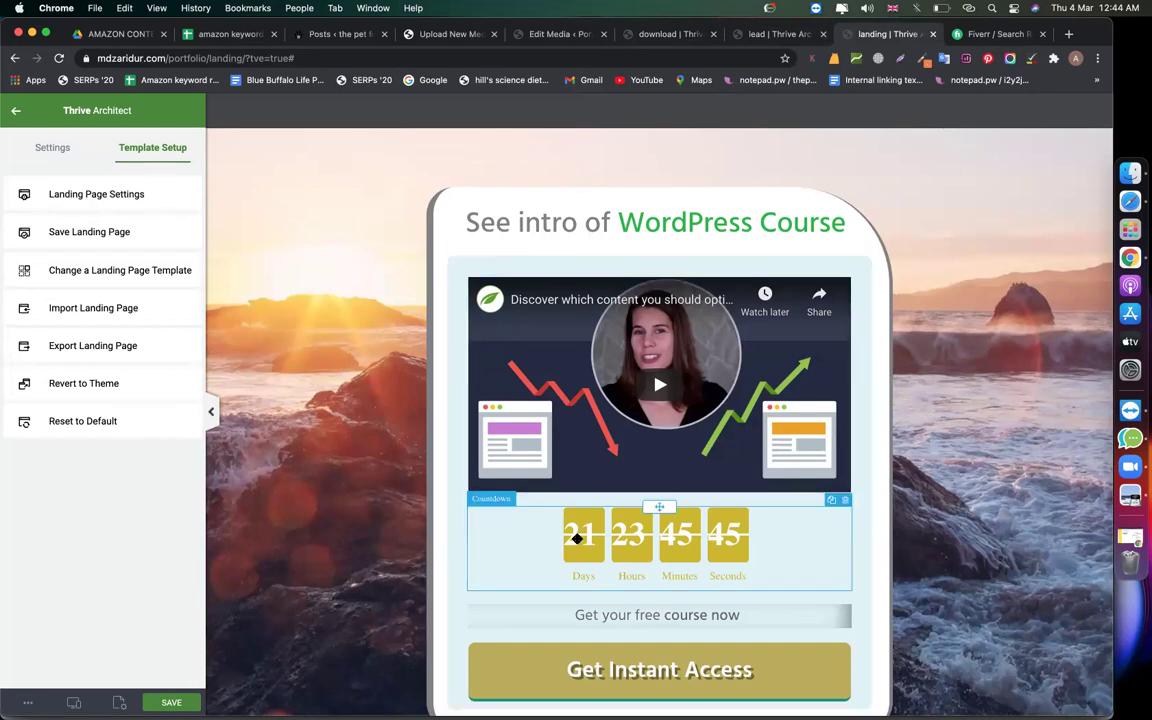
Step: Switch to the CMBD-70 Classwork page of Google Classroom in Safari
{"action": "left_click", "coordinate": [577, 538]}
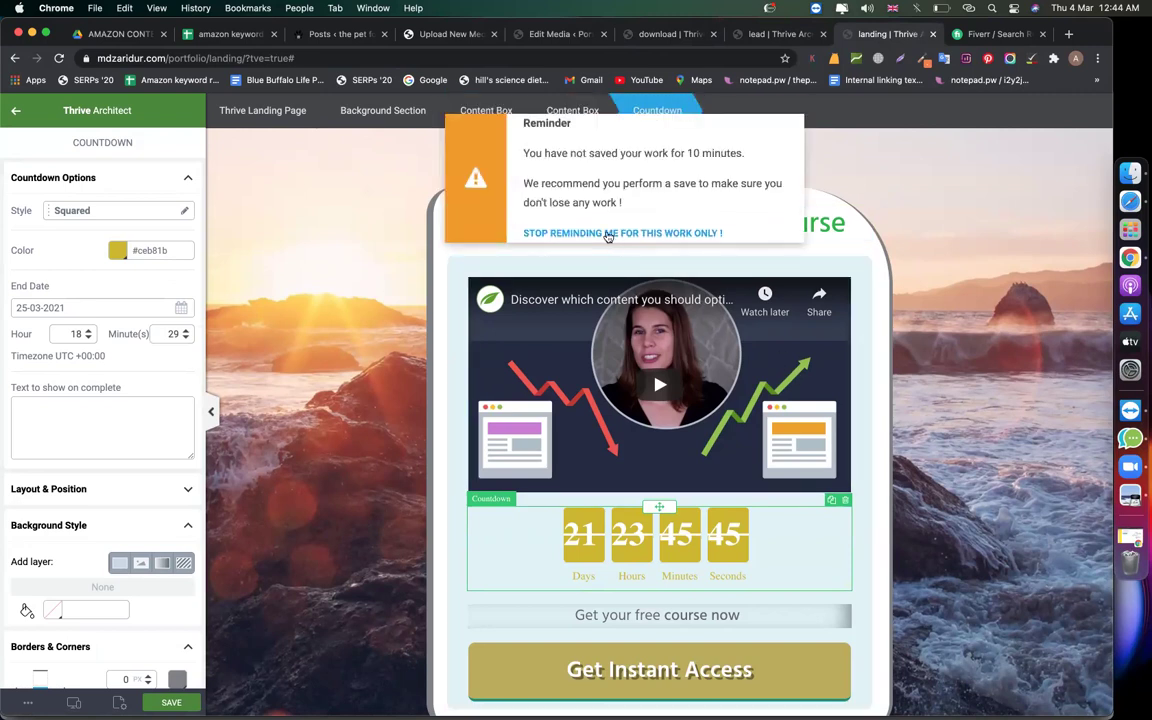
{"action": "left_click", "coordinate": [1100, 193]}
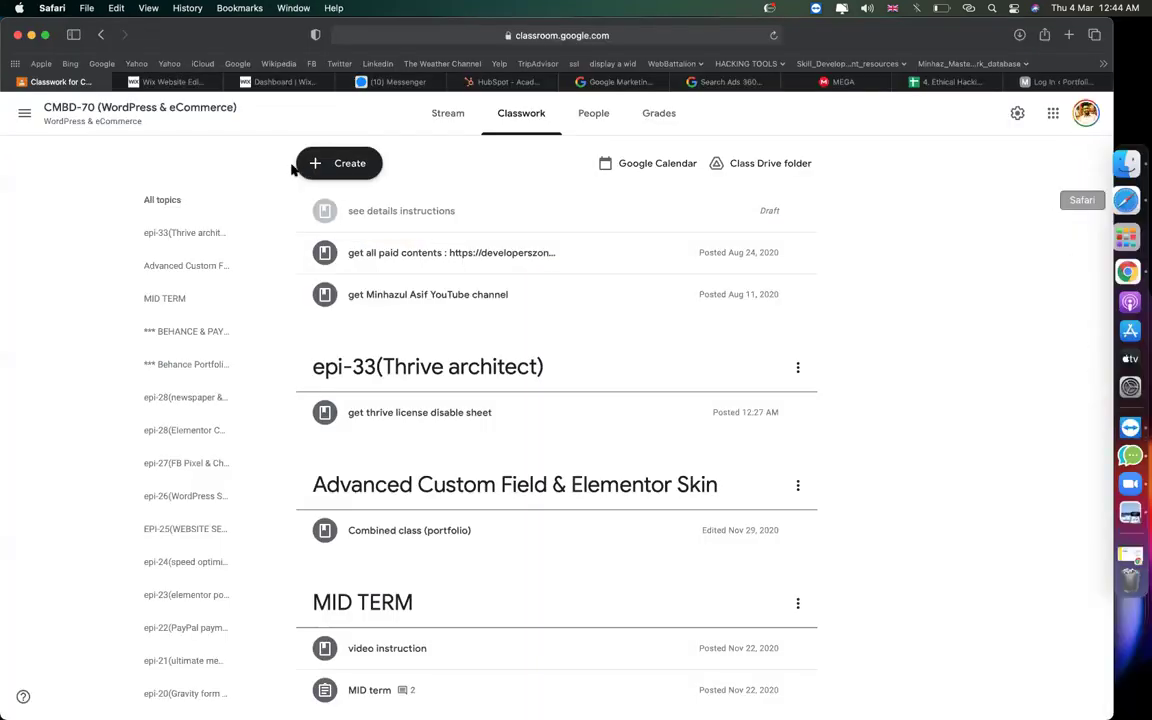
{"action": "left_click", "coordinate": [318, 163]}
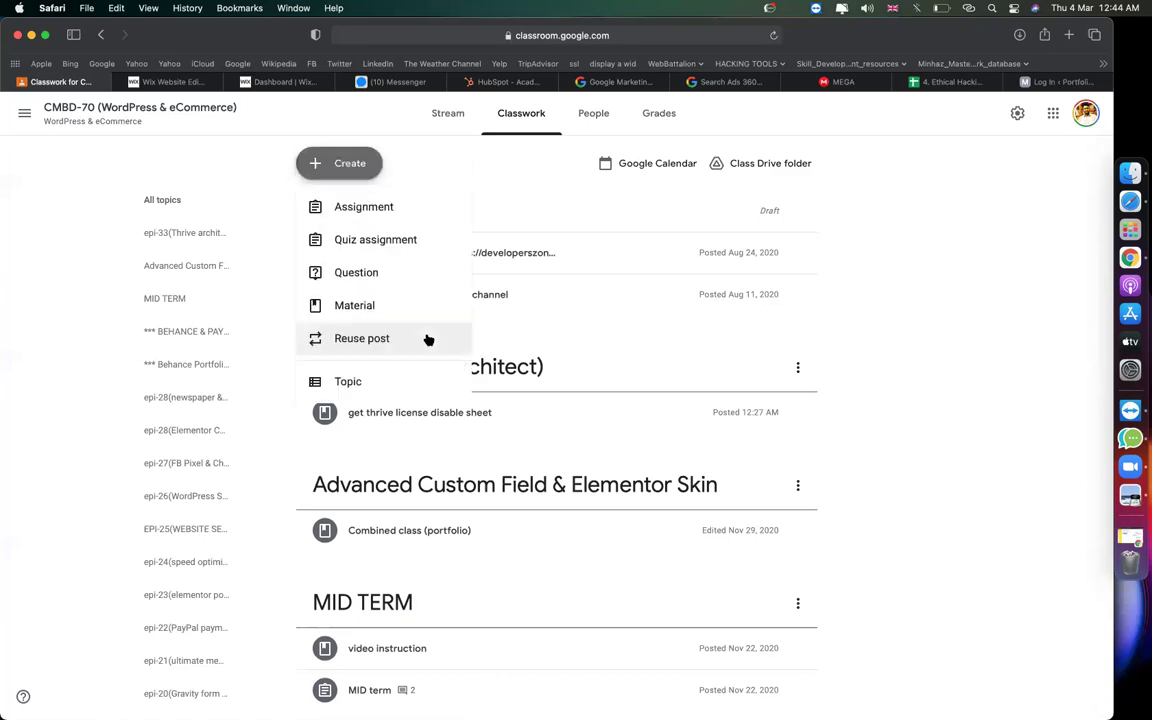
{"action": "left_click", "coordinate": [373, 304]}
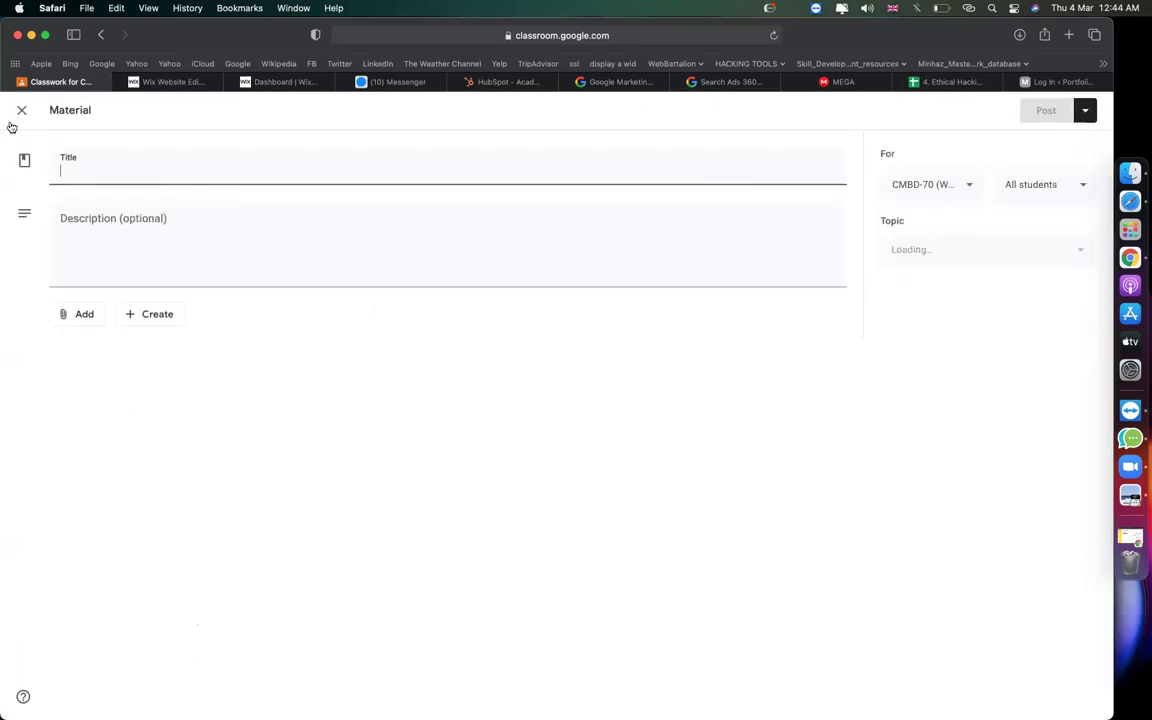
{"action": "left_click", "coordinate": [21, 110]}
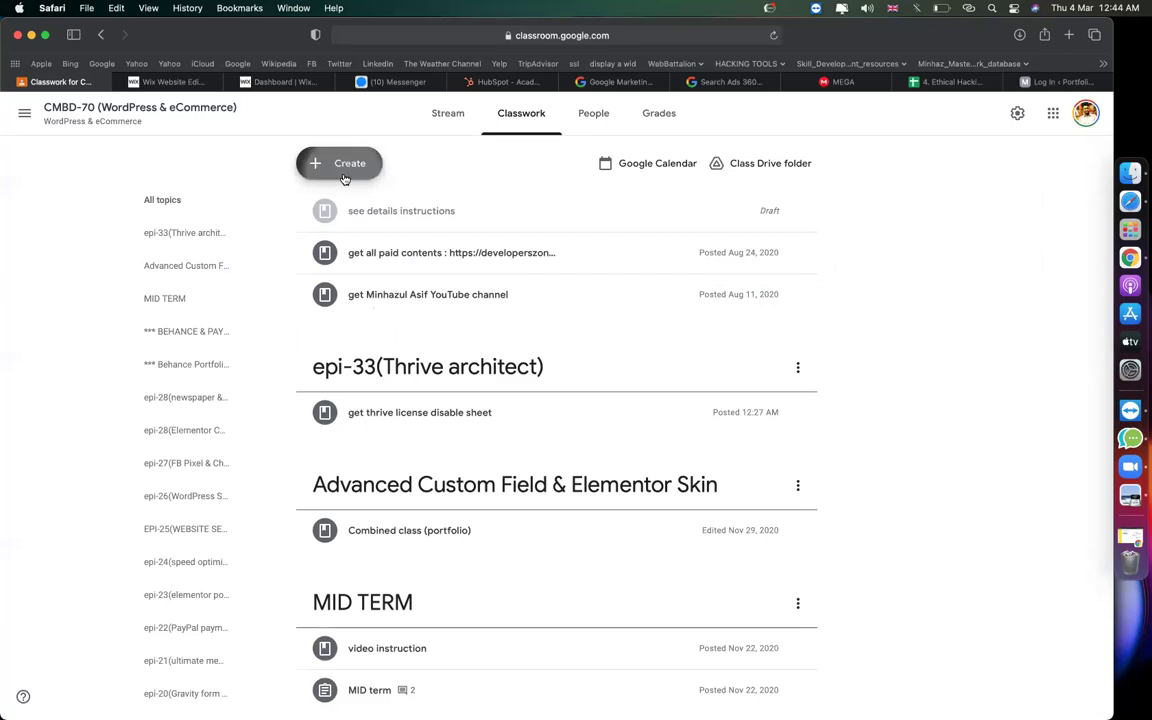
Step: Create a class assignment titled "create a 3 page funnel by thrive architect"
{"action": "left_click", "coordinate": [343, 176]}
{"action": "left_click", "coordinate": [346, 210]}
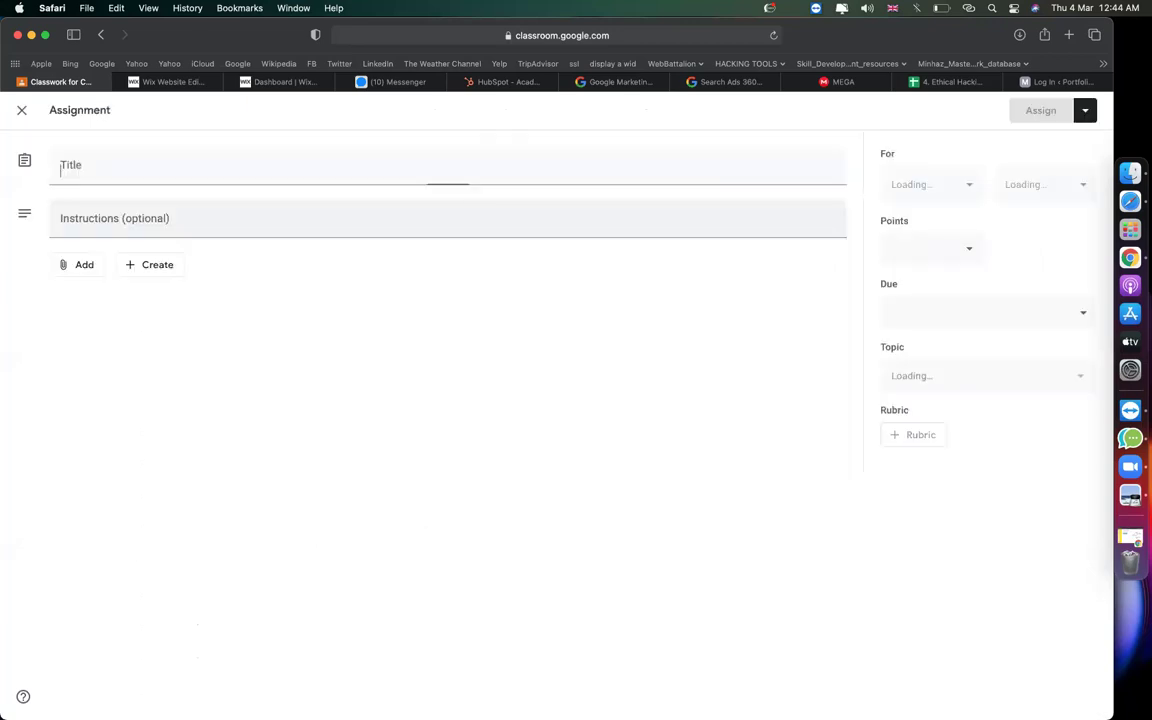
{"action": "type", "text": "cre"}
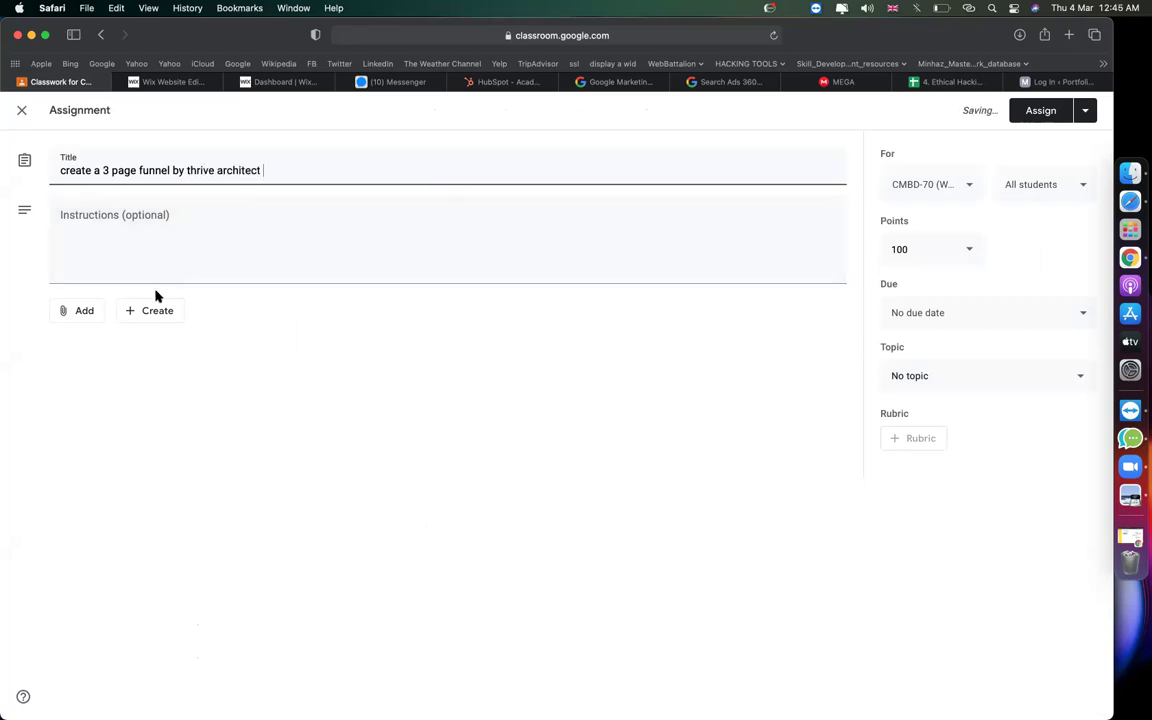
Step: File the assignment under the topic epi-33(Thrive architect) and assign it to the class
{"action": "left_click", "coordinate": [958, 378]}
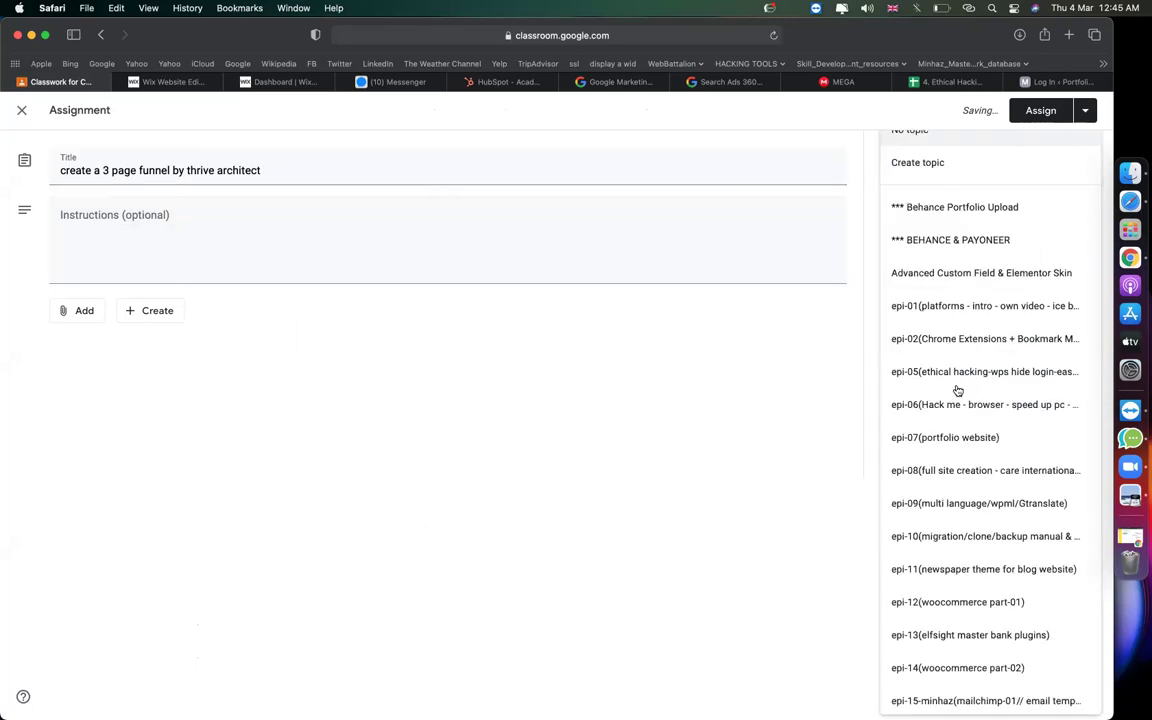
{"action": "scroll", "coordinate": [947, 525], "scroll_direction": "down", "scroll_amount": 2}
{"action": "scroll", "coordinate": [947, 530], "scroll_direction": "down", "scroll_amount": 10}
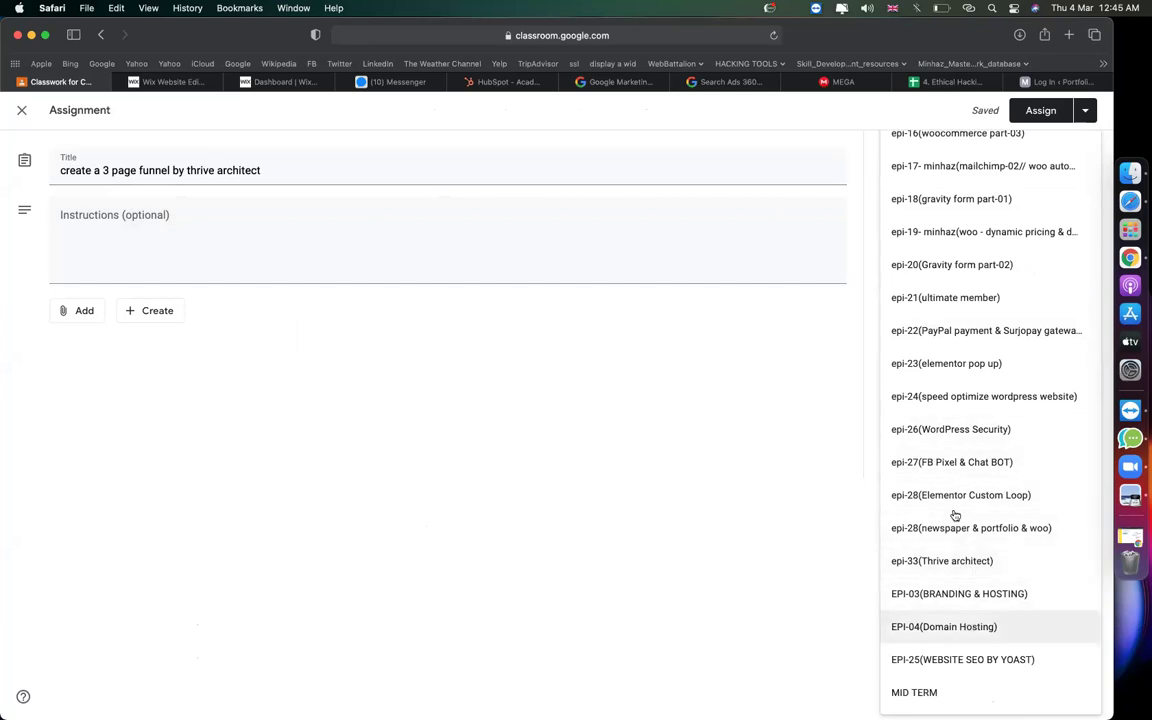
{"action": "scroll", "coordinate": [951, 500], "scroll_direction": "up", "scroll_amount": 3}
{"action": "scroll", "coordinate": [951, 499], "scroll_direction": "up", "scroll_amount": 2}
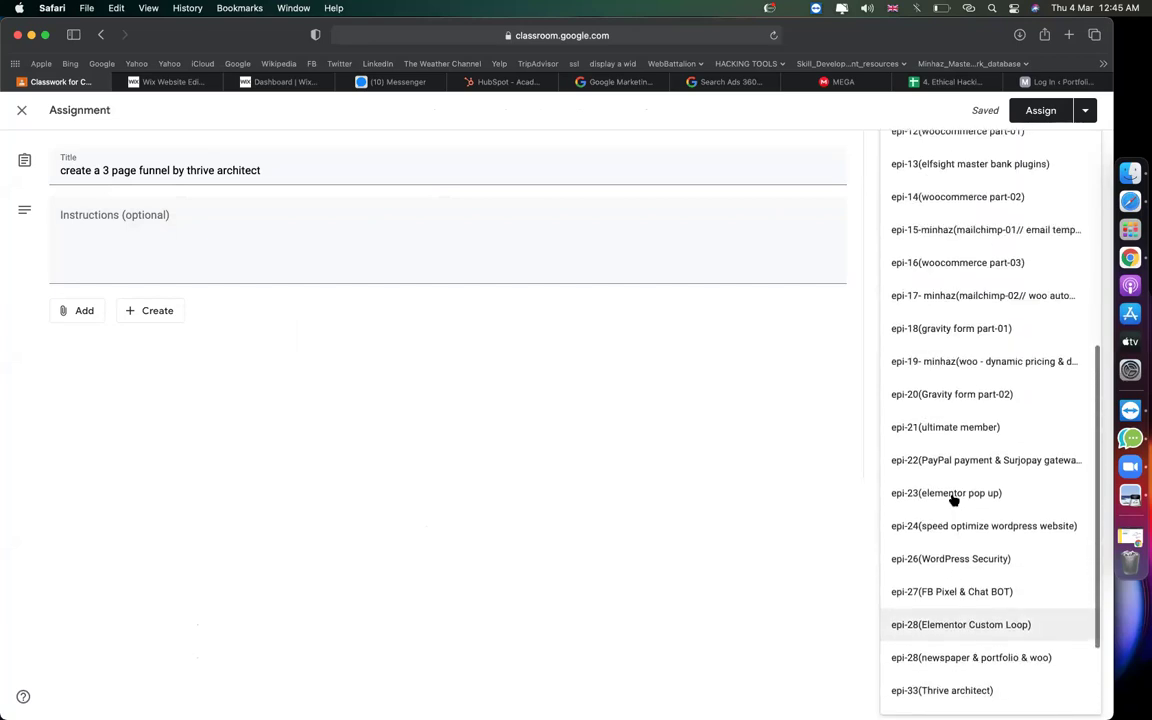
{"action": "scroll", "coordinate": [951, 499], "scroll_direction": "down", "scroll_amount": 3}
{"action": "scroll", "coordinate": [963, 391], "scroll_direction": "down", "scroll_amount": 3}
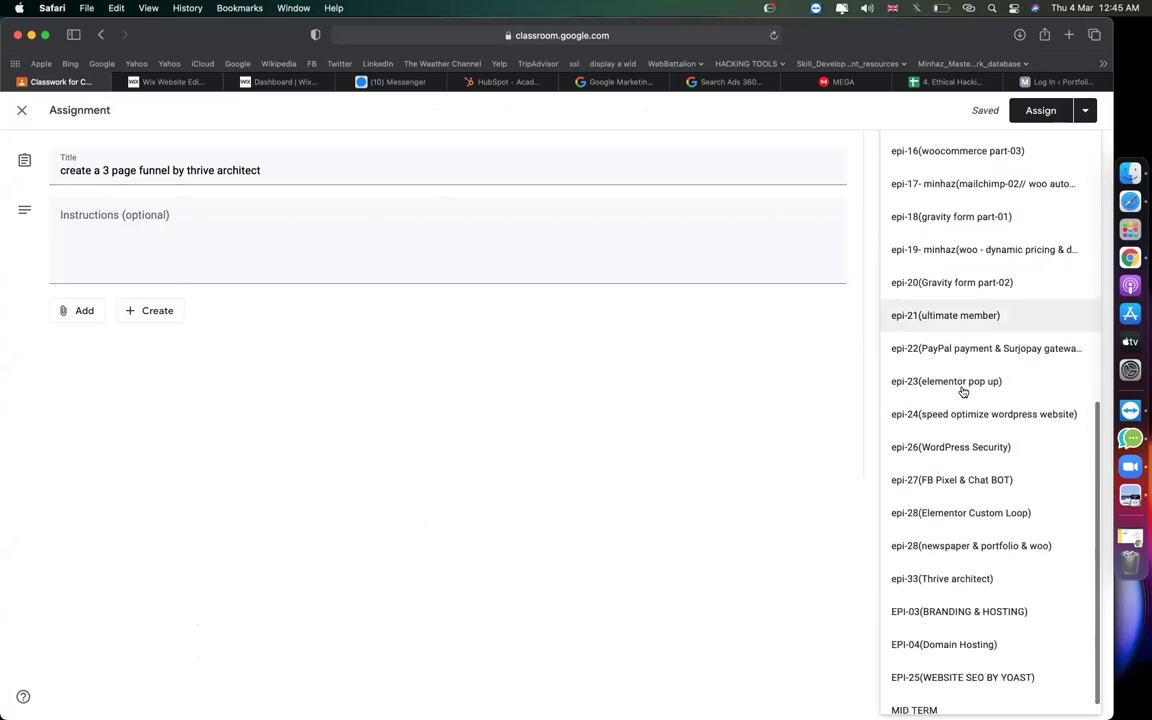
{"action": "left_click", "coordinate": [956, 560]}
{"action": "left_click", "coordinate": [1042, 110]}
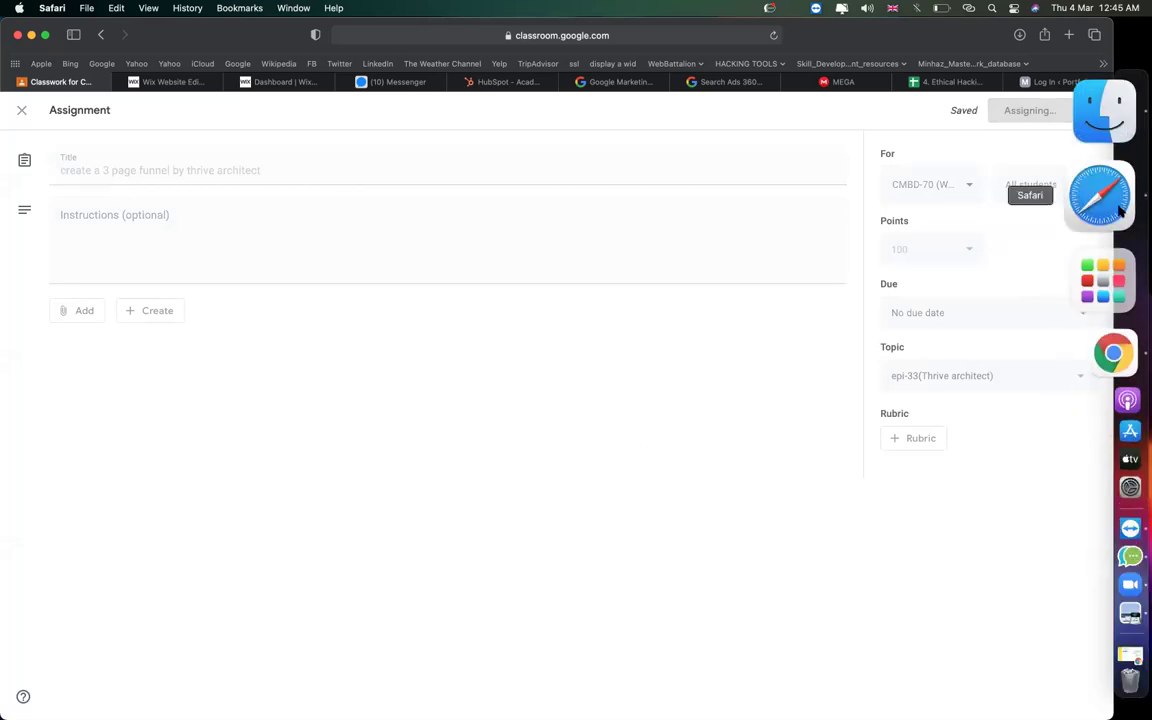
Step: View the pet foods site's posts list in Chrome and the Ethical Hacking spreadsheet's Thrive Architect section in Safari
{"action": "left_click", "coordinate": [1100, 257]}
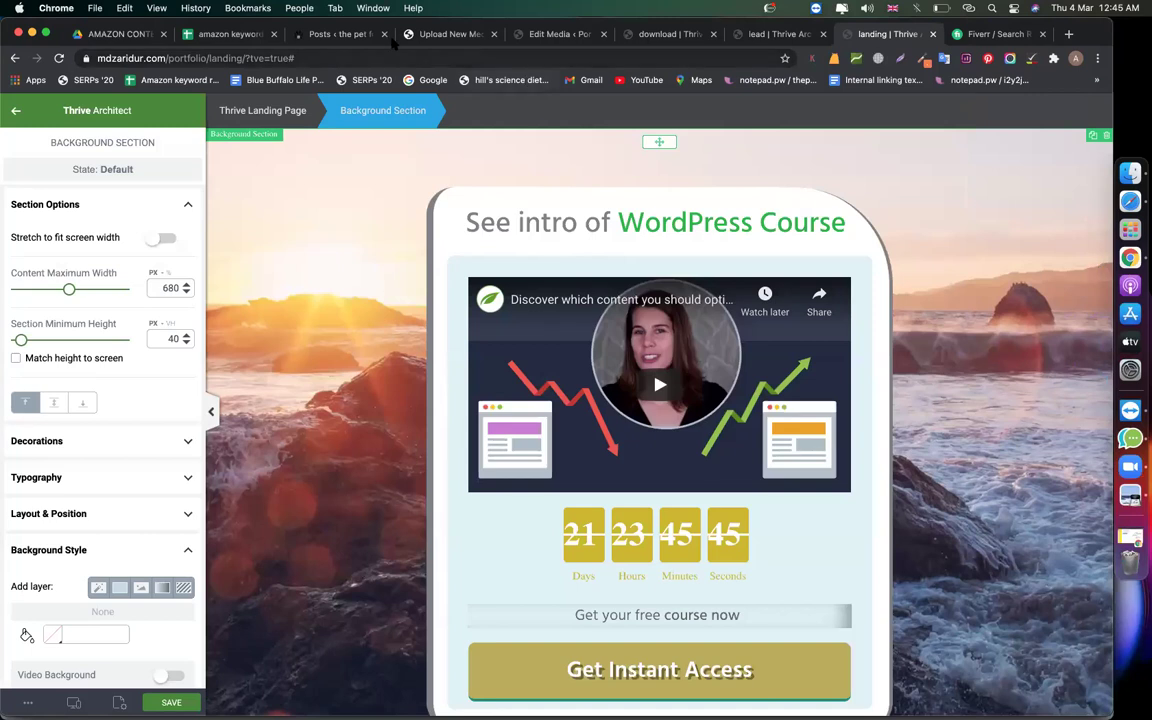
{"action": "left_click", "coordinate": [338, 34]}
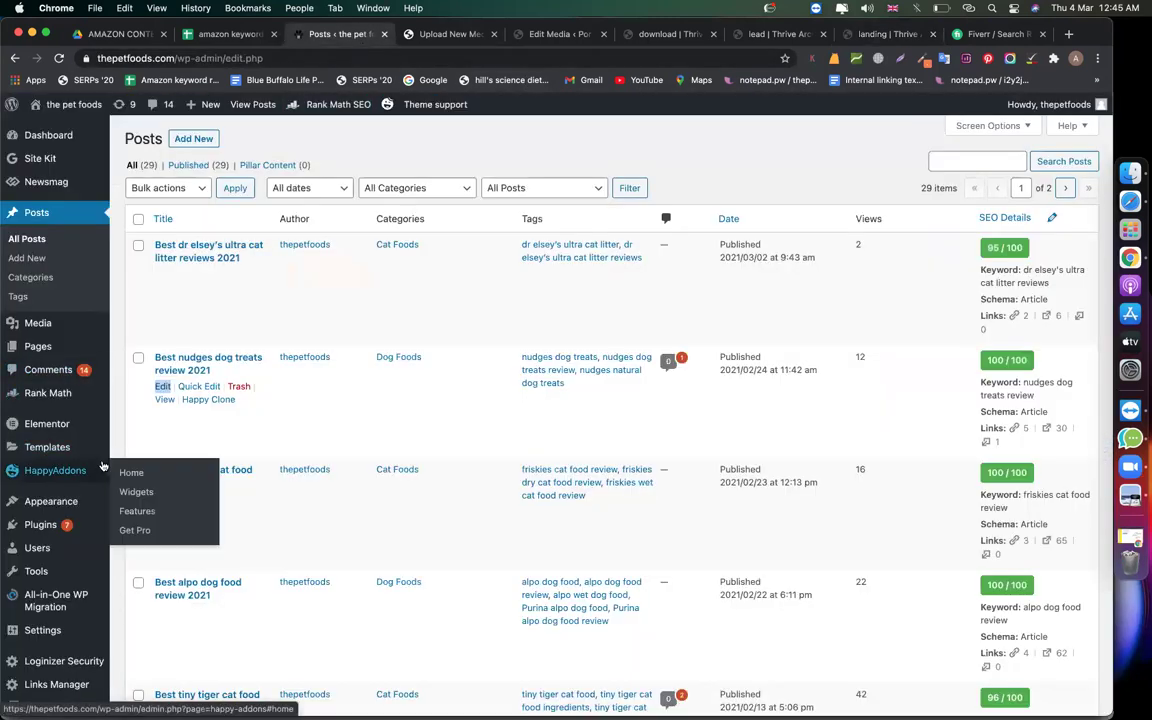
{"action": "mouse_move", "coordinate": [95, 525]}
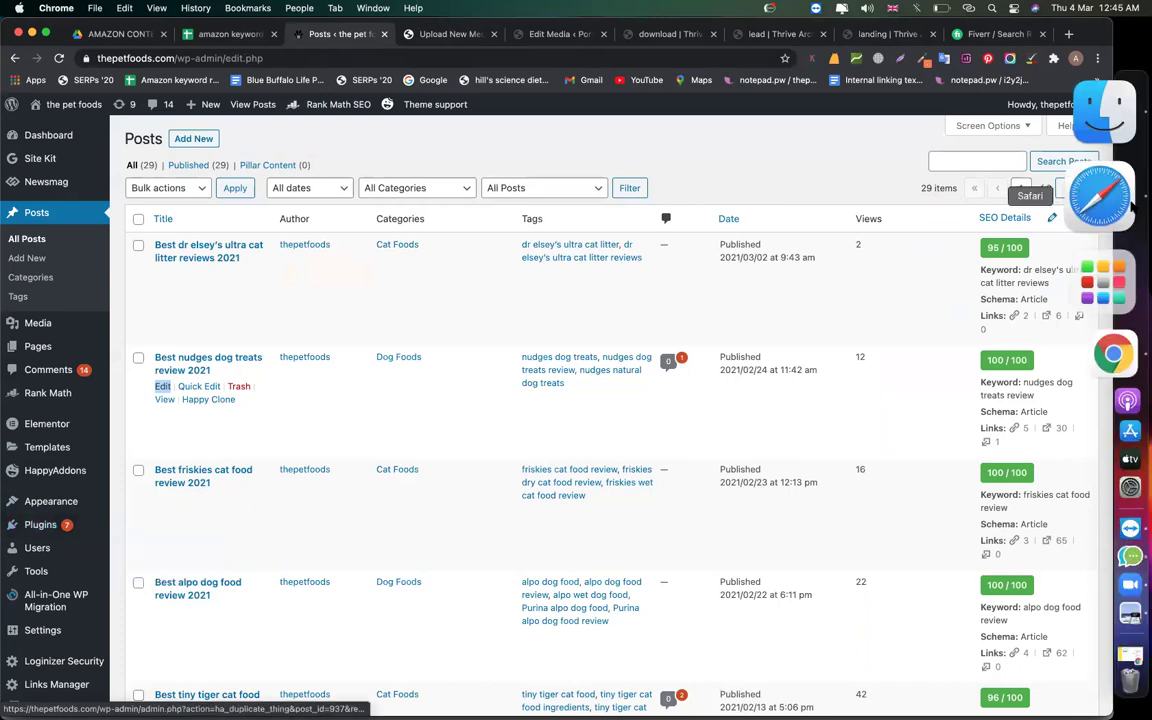
{"action": "left_click", "coordinate": [1102, 200]}
{"action": "left_click", "coordinate": [975, 86]}
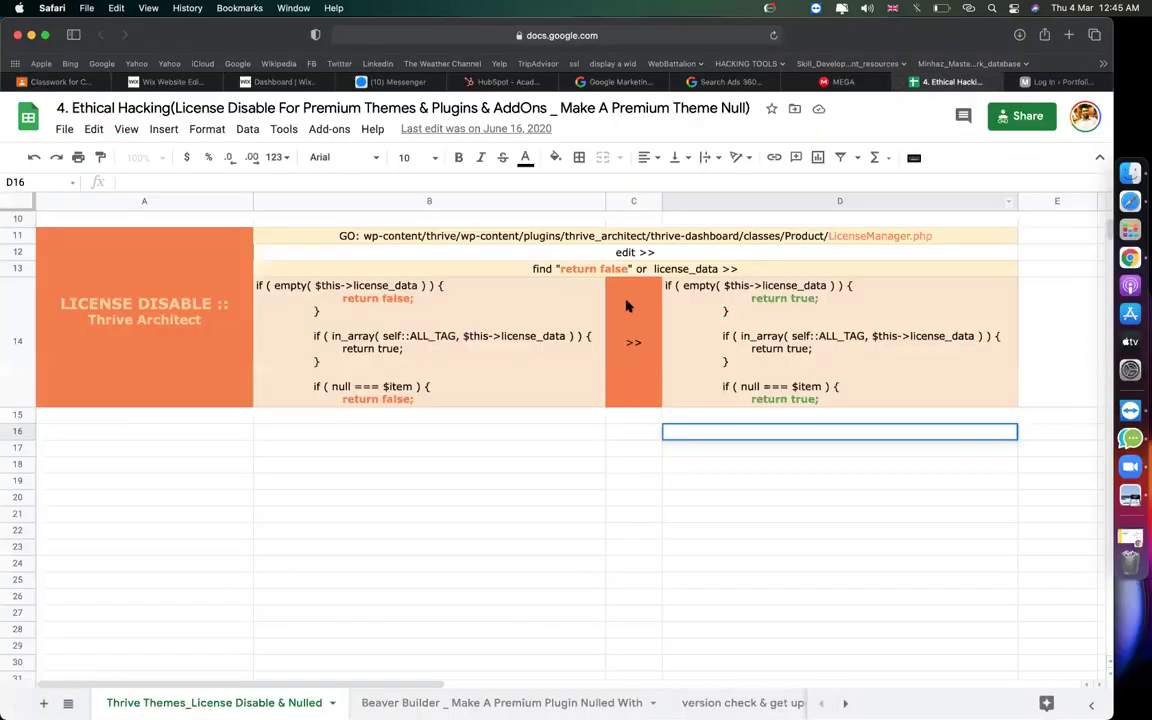